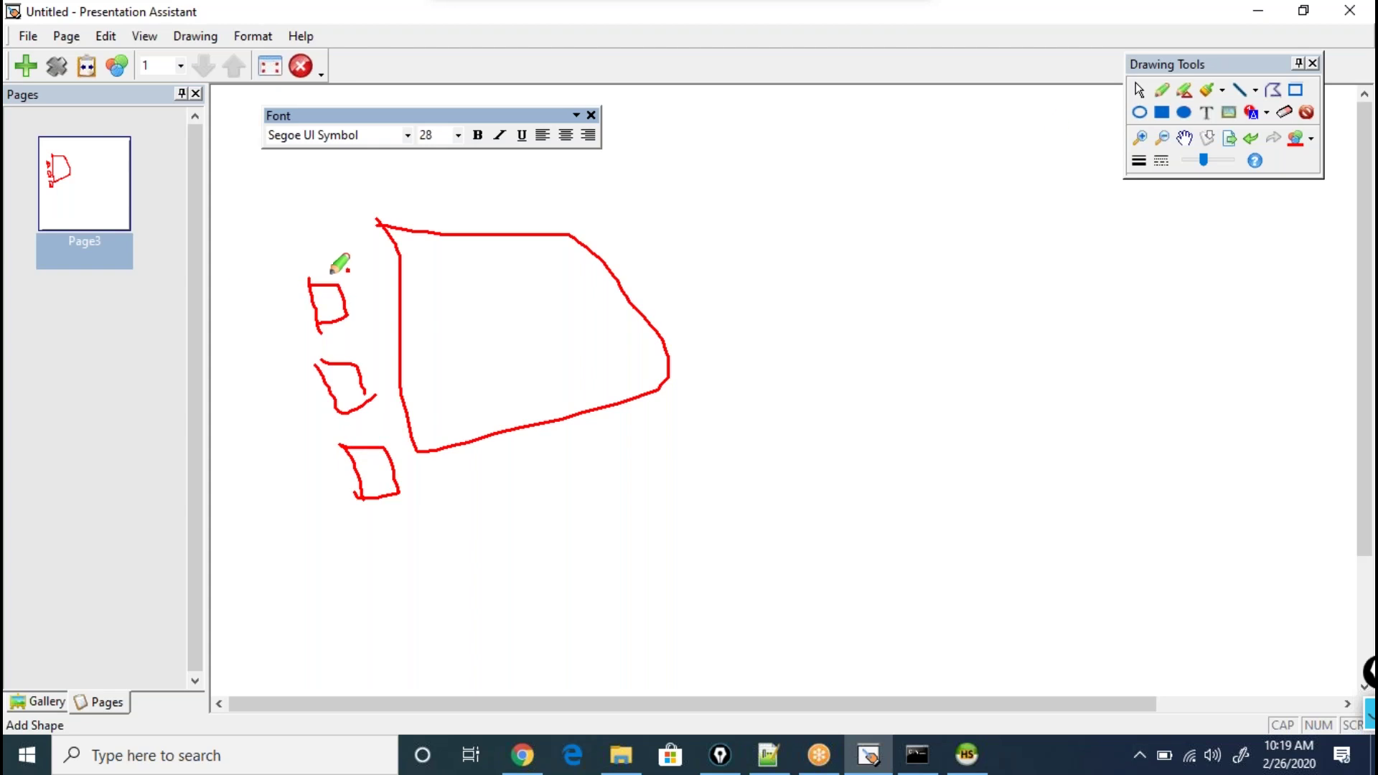
- Add the text label "emp" beside the uppermost of the three small hand-drawn boxes
left_click(1206, 112)
left_click(225, 266)
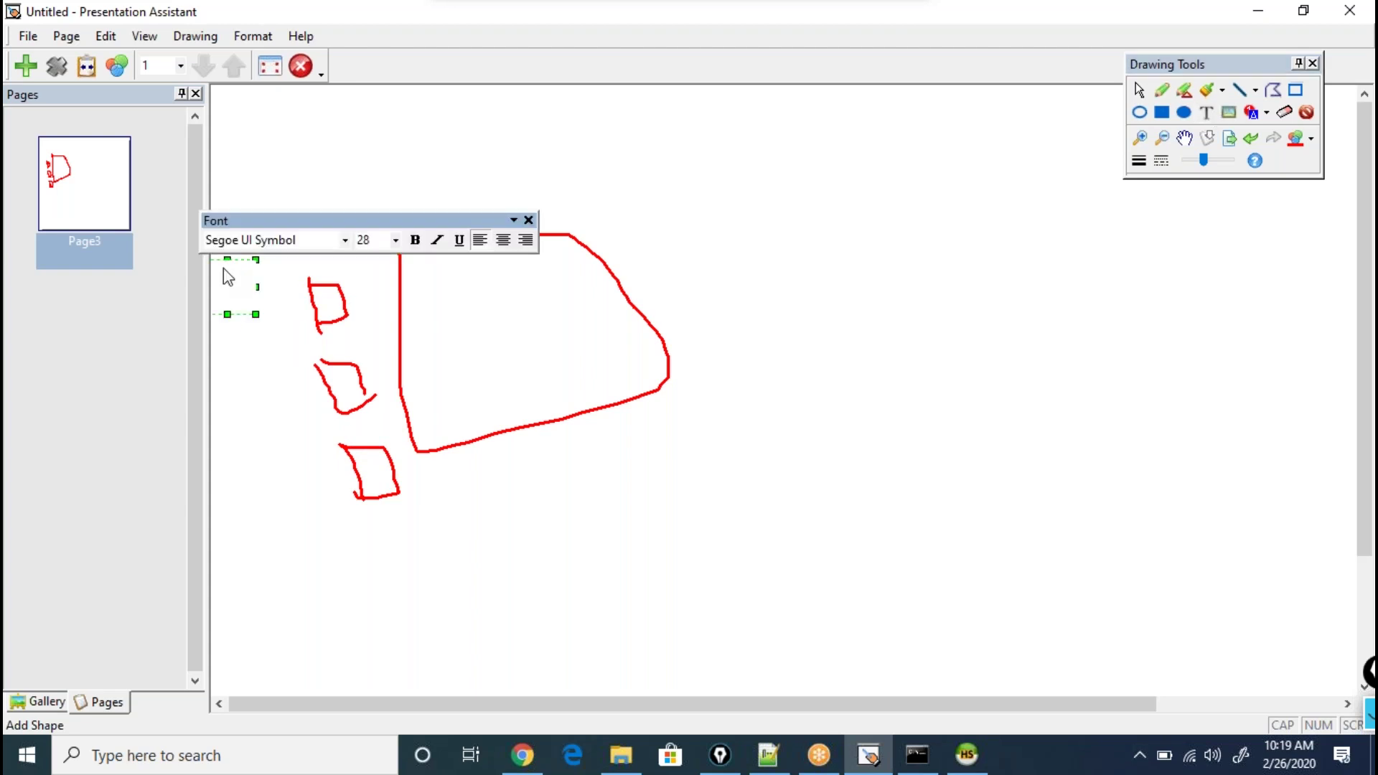
type("emp")
key("BackSpace")
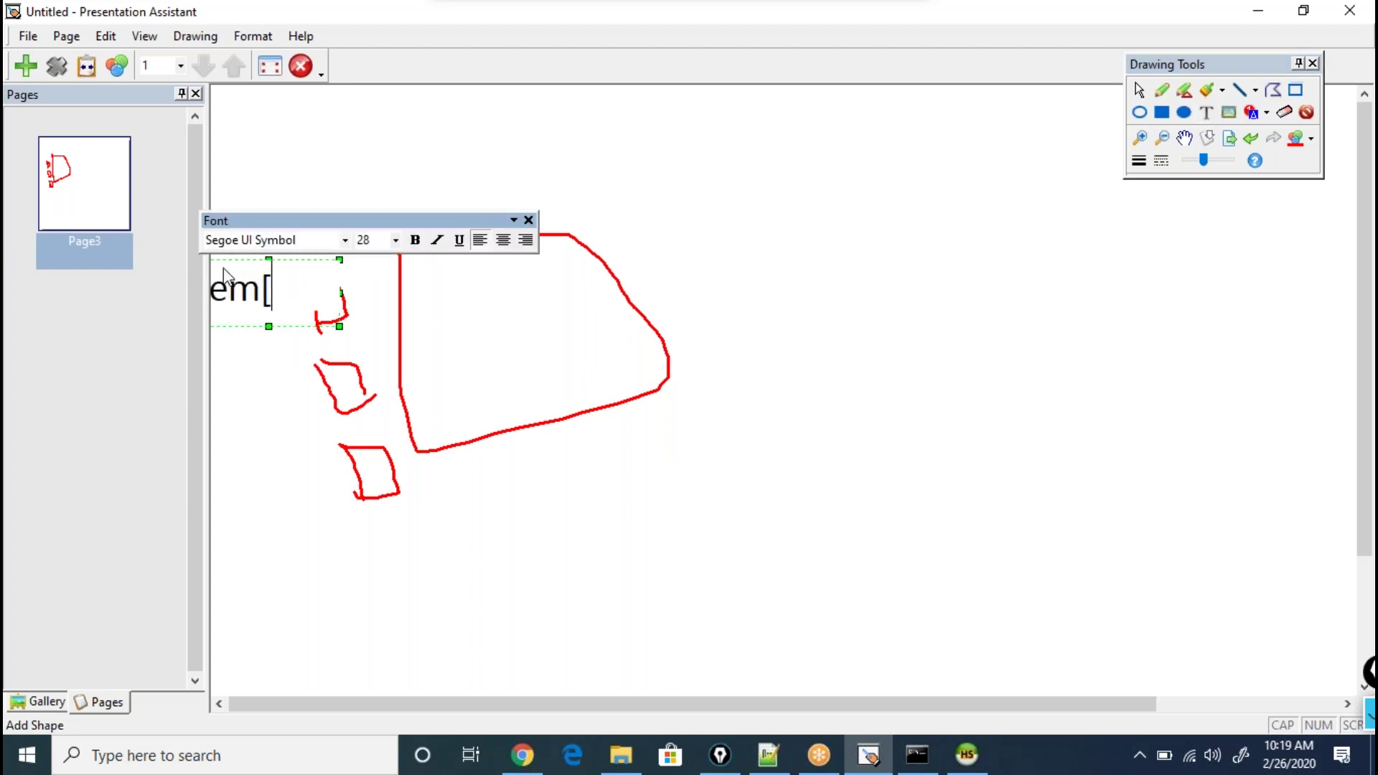
type("p")
left_click(272, 409)
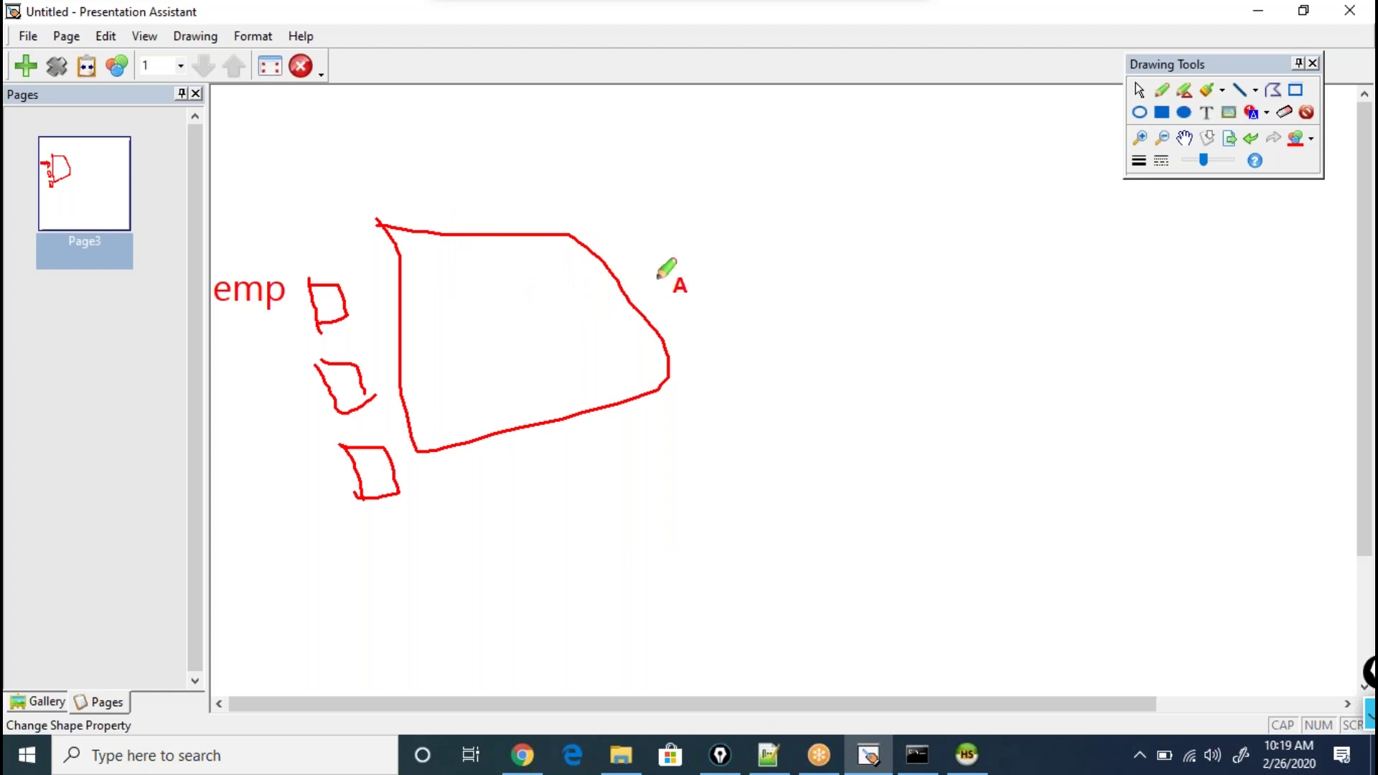
- Draw a small freehand database cylinder to the right of the large hand-drawn shape
left_click(738, 217)
left_click(1161, 90)
left_click(641, 225)
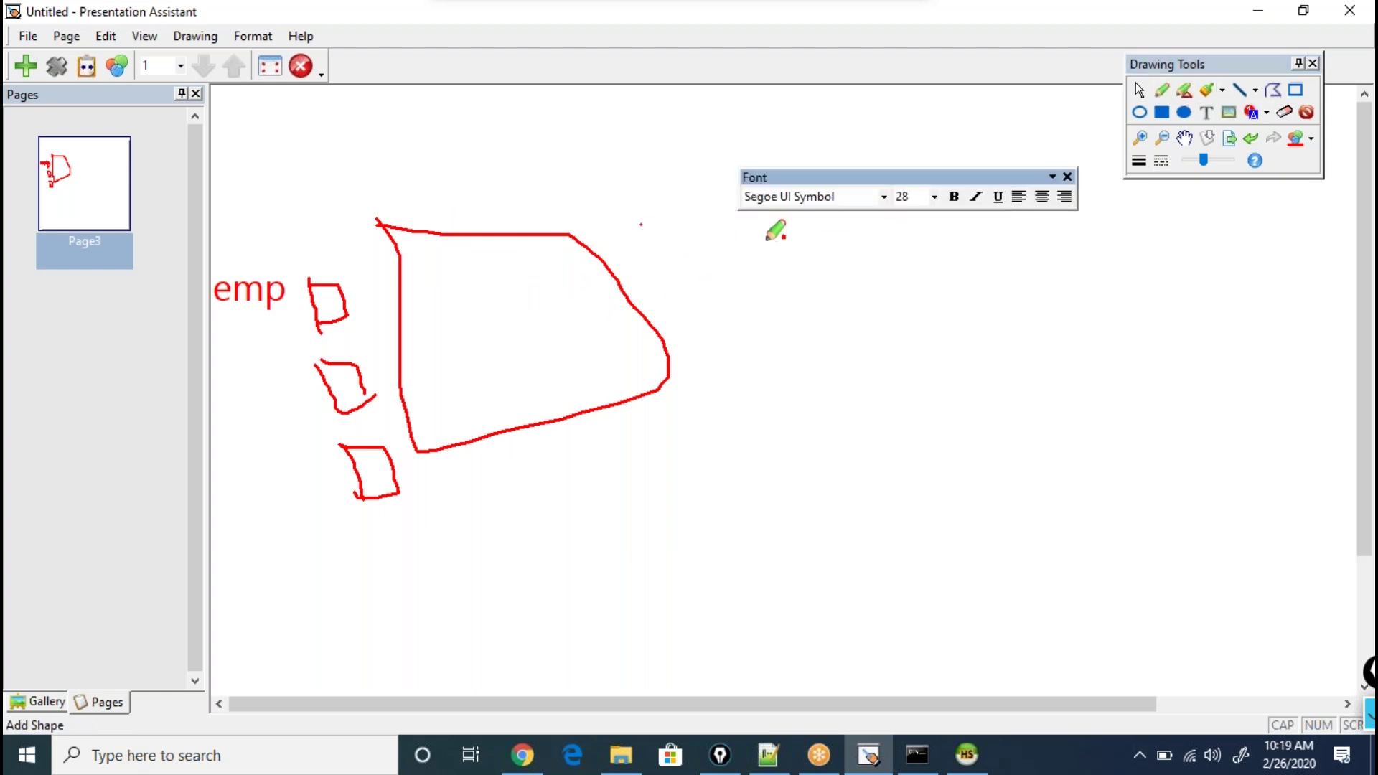
mouse_move(739, 215)
left_mouse_down()
mouse_move(760, 306)
mouse_move(830, 304)
mouse_move(805, 227)
mouse_move(782, 270)
mouse_move(806, 234)
left_mouse_up()
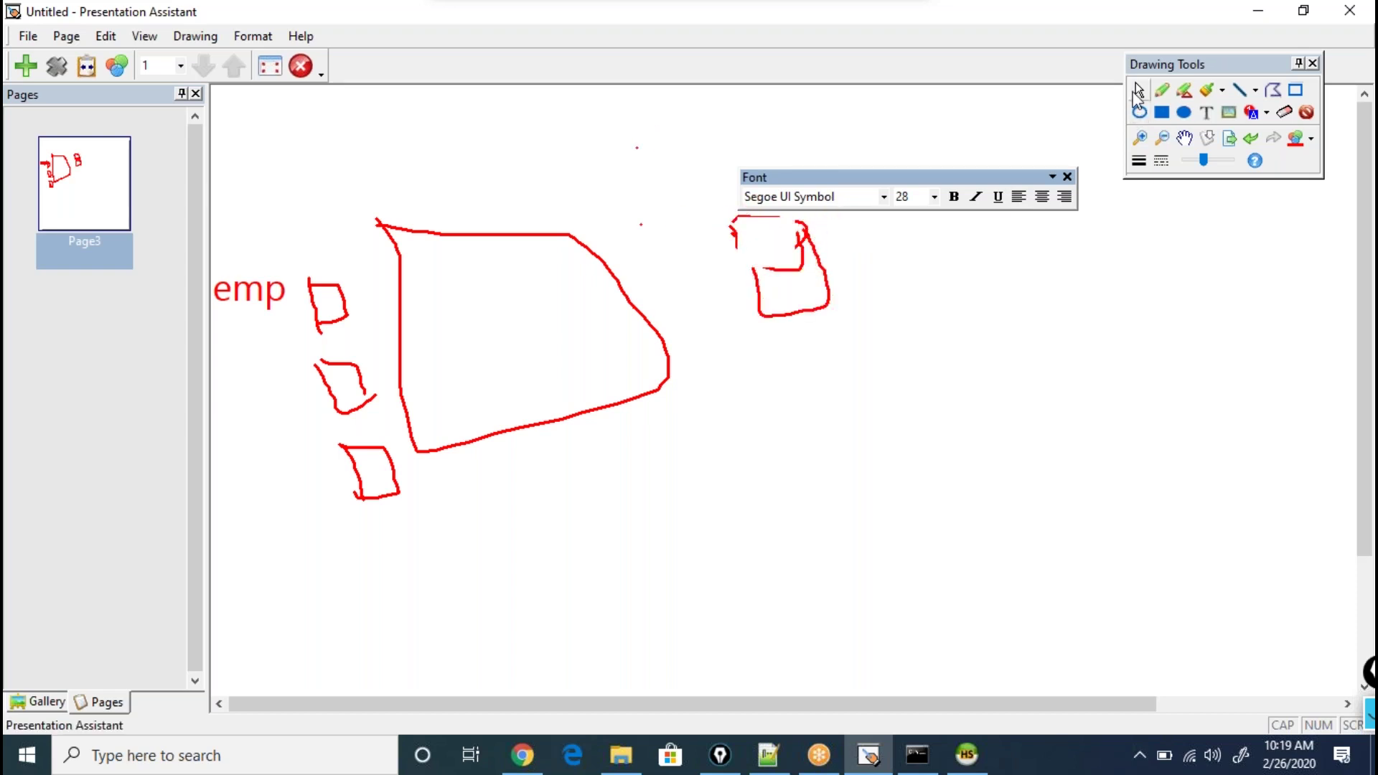
left_click(1137, 91)
left_click(320, 226)
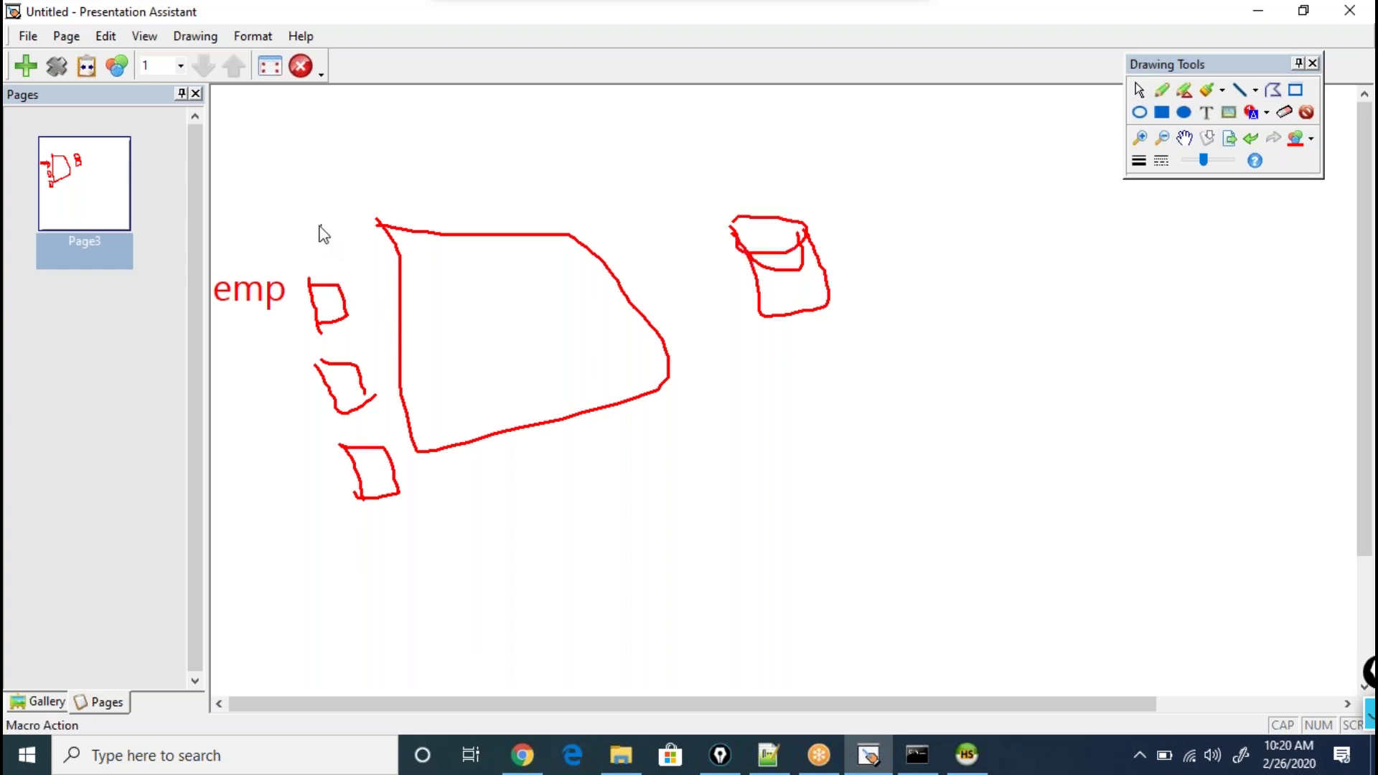
- Add the text label "101" above the uppermost small box
left_click(1208, 117)
left_click(302, 223)
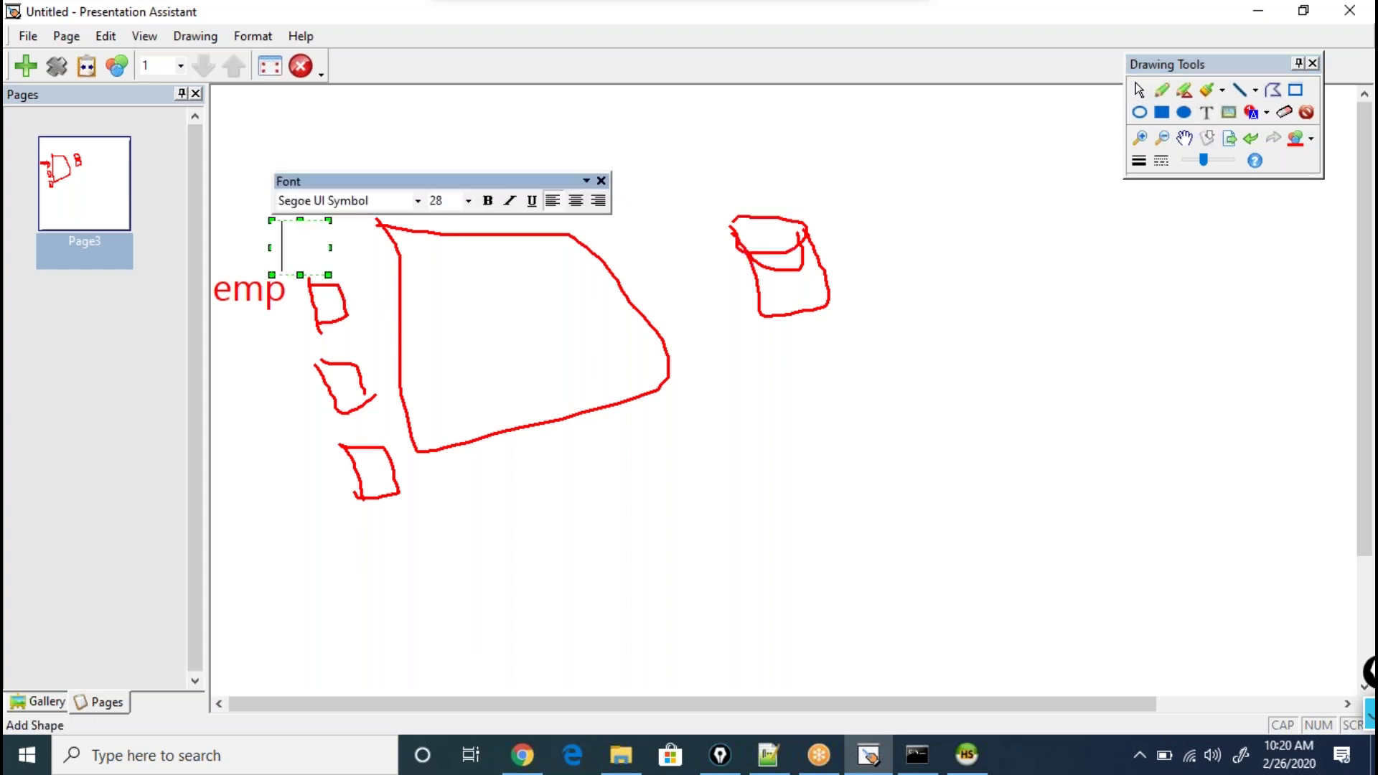
type("101")
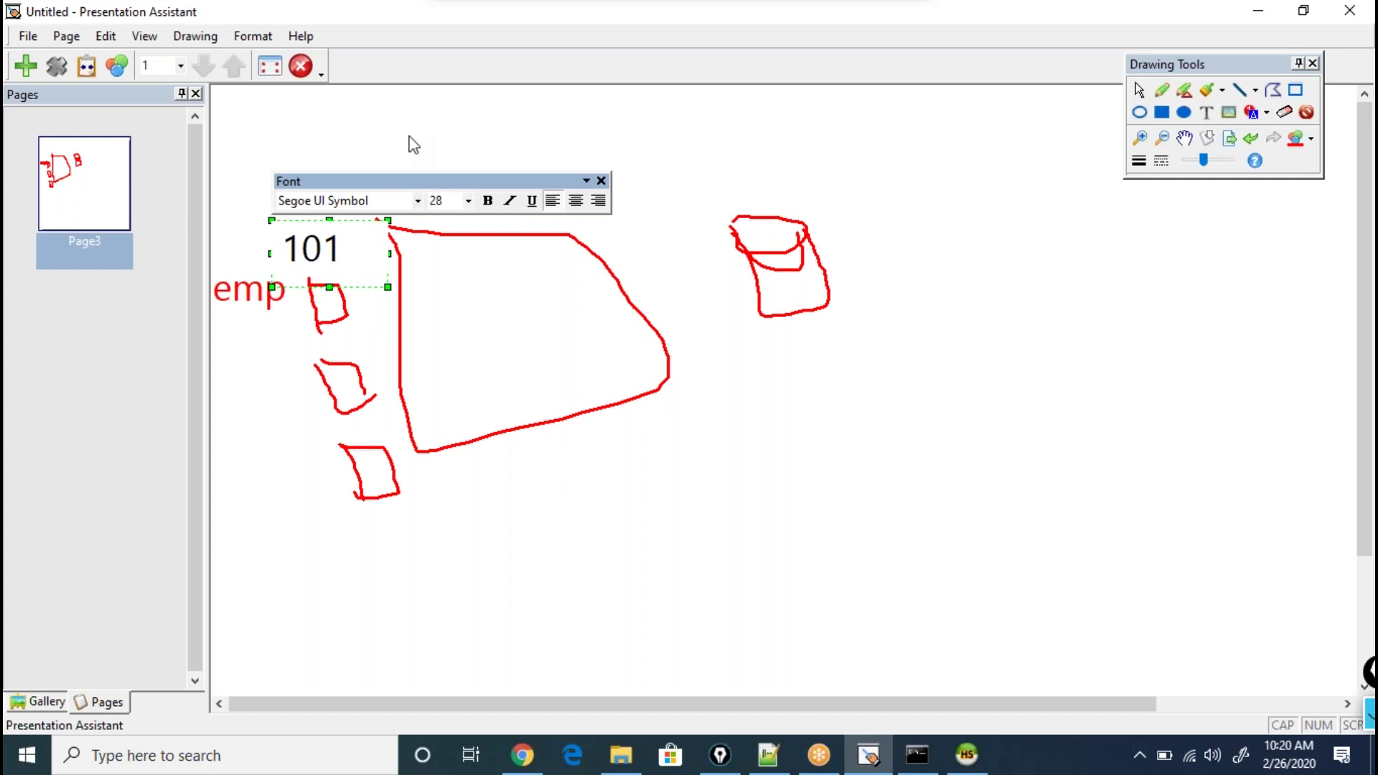
left_click(414, 130)
left_click_drag(337, 244, 476, 207)
left_click(892, 142)
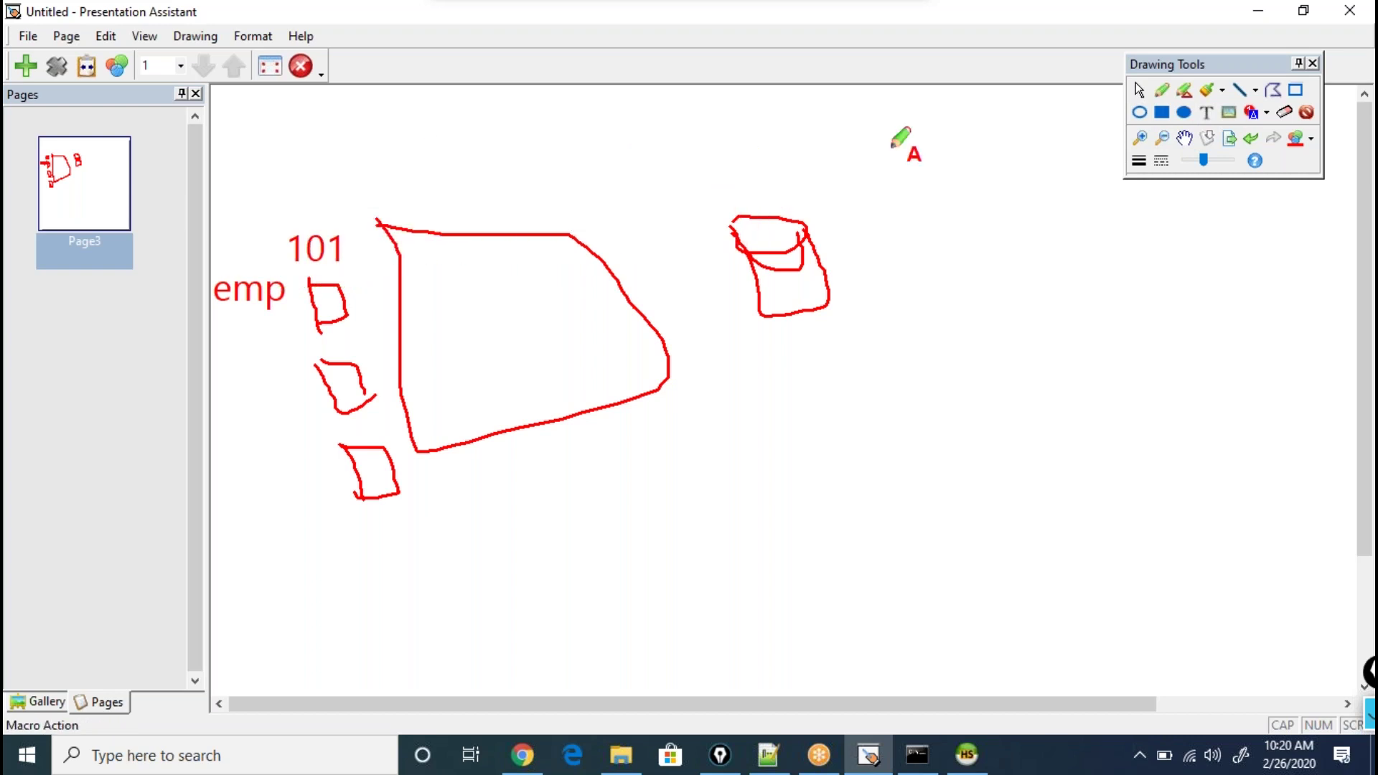
left_click(1243, 87)
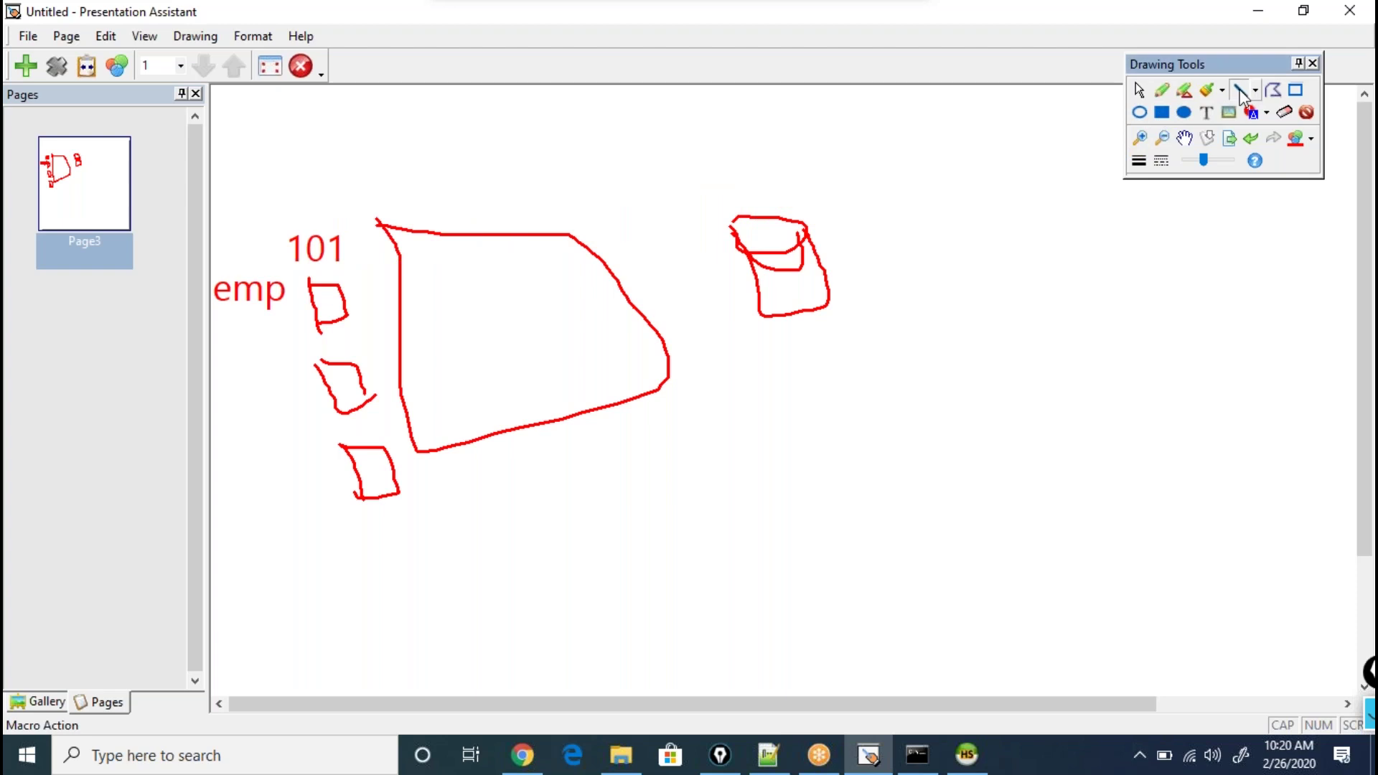
mouse_move(308, 236)
left_mouse_down()
mouse_move(725, 204)
mouse_move(725, 180)
left_mouse_up()
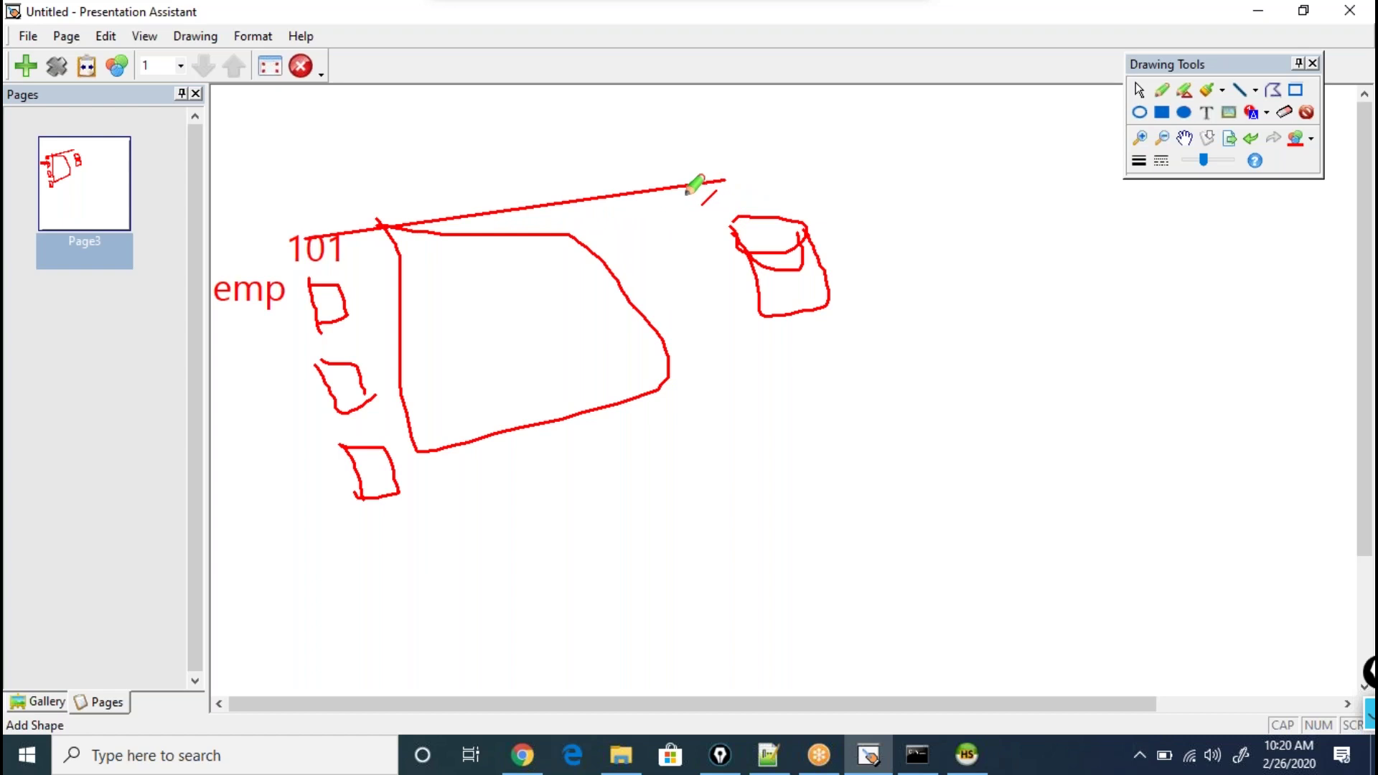
key("ctrl+z")
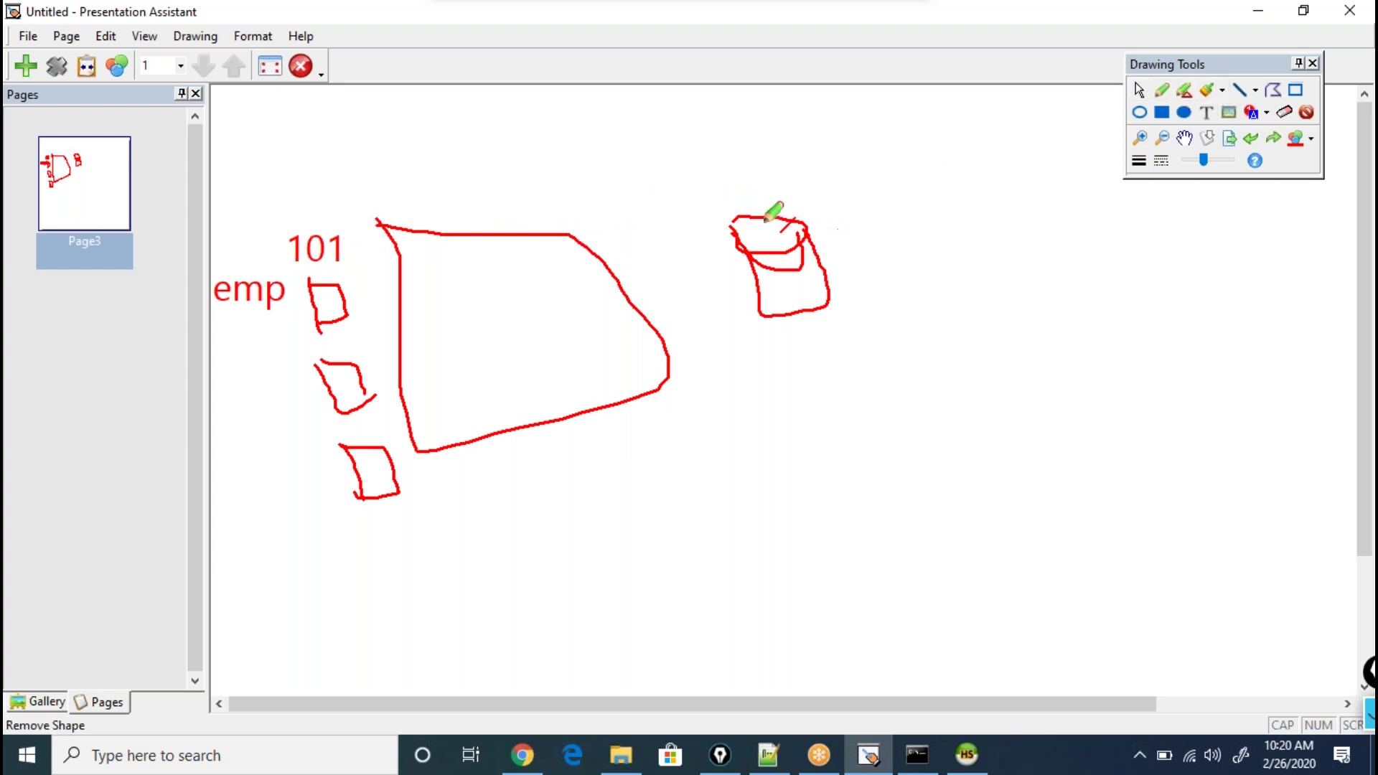
- Add the text label "101" to the right of the database cylinder, over a short line mark
left_click_drag(849, 224, 858, 242)
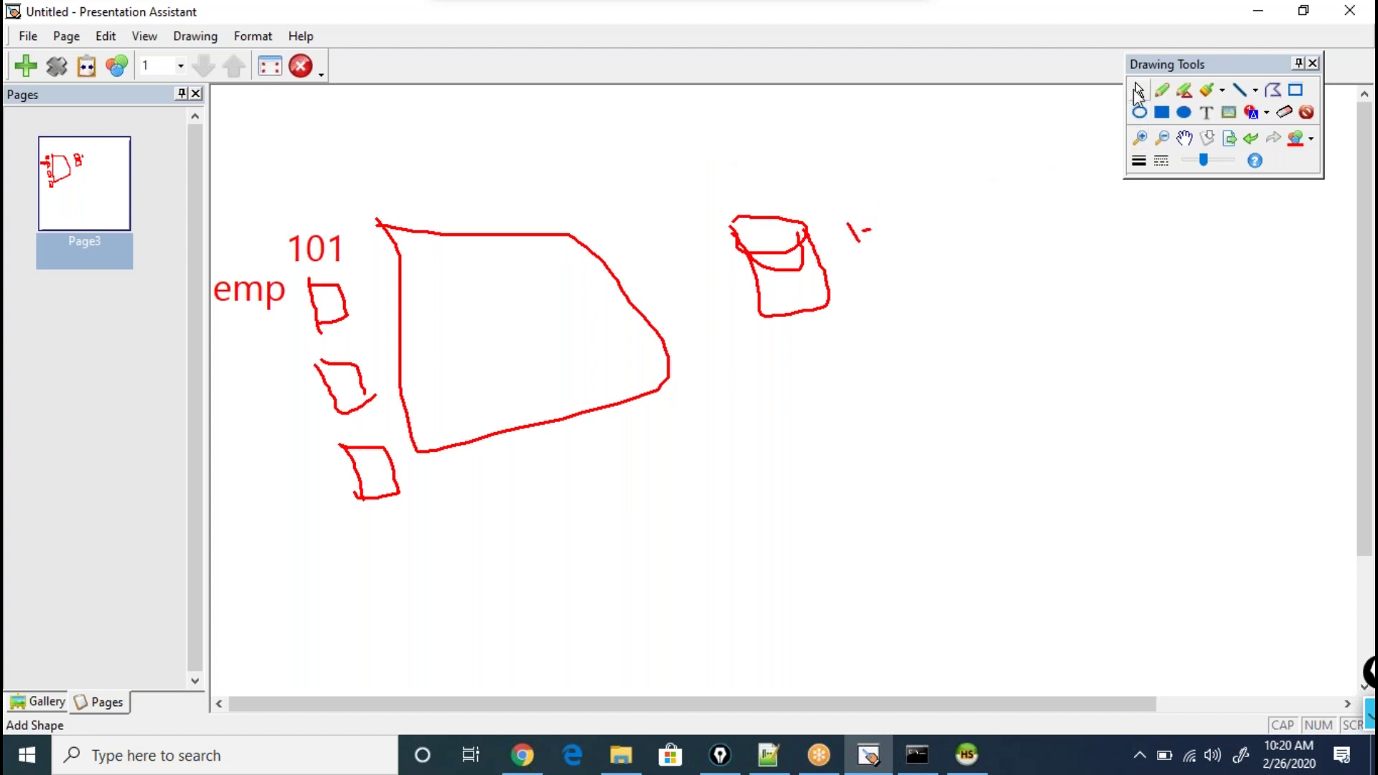
left_click(1205, 112)
left_click(861, 240)
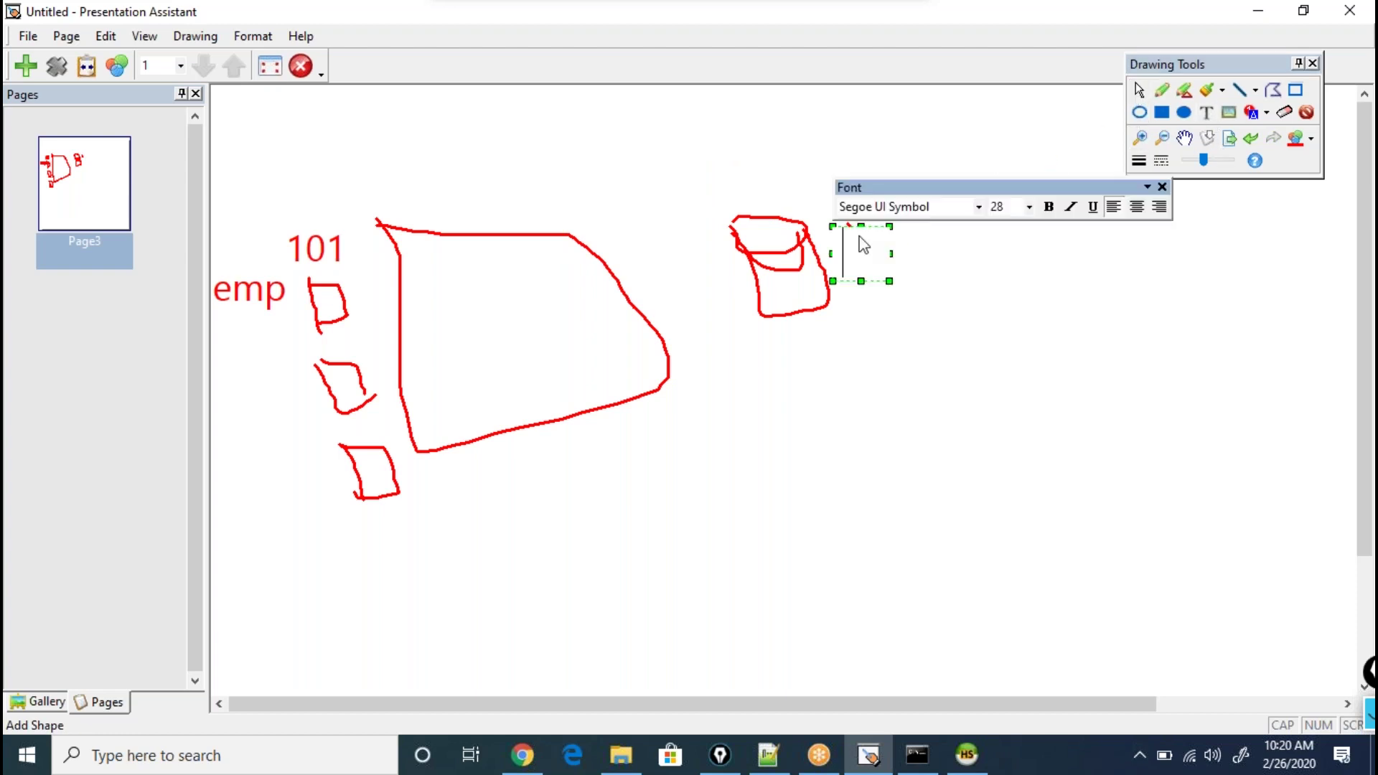
type("101")
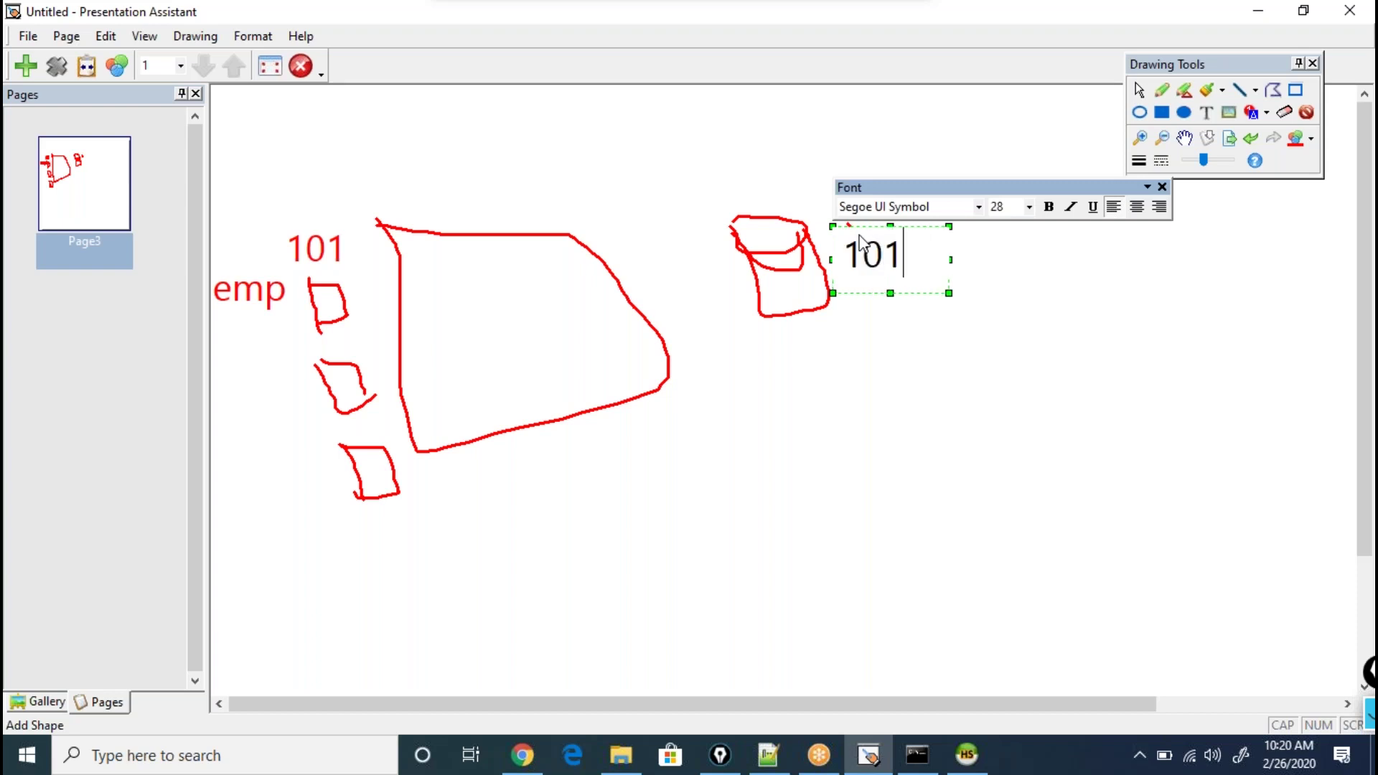
key("Escape")
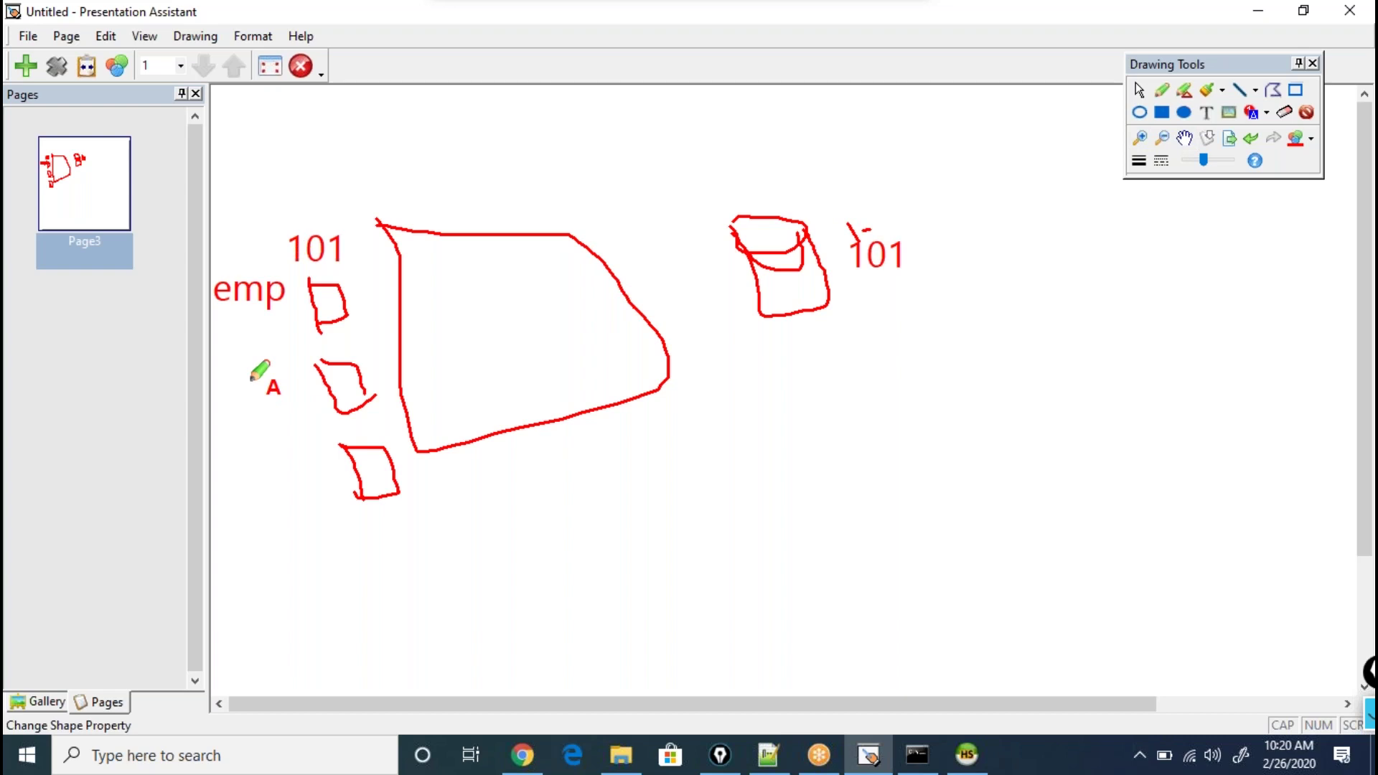
- Label the middle small box "102" and the lowest small box "103" with text
left_click(229, 373)
type("102")
left_click(231, 477)
left_click(237, 511)
type("103")
left_click(574, 581)
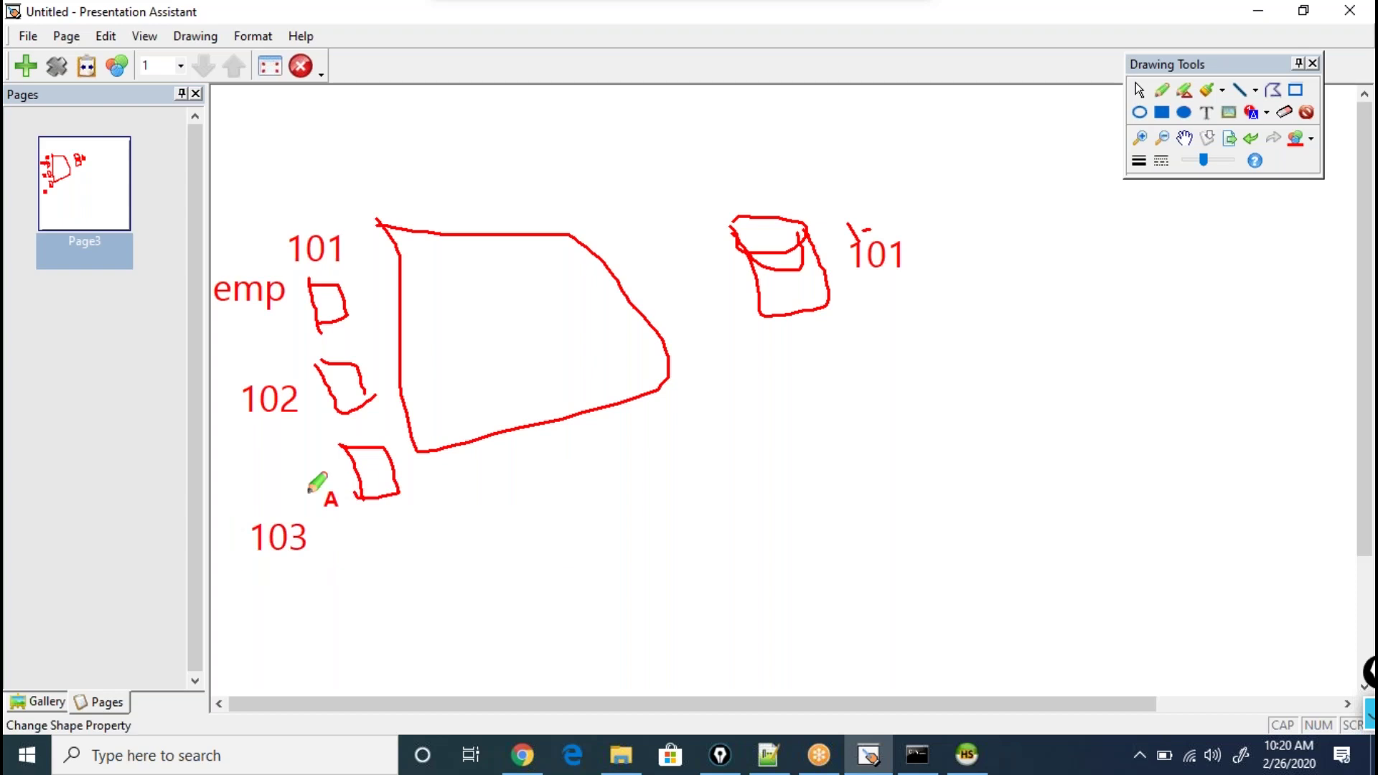
- Add the text label "empID" above the large hand-drawn shape
left_click(441, 176)
type("empiID")
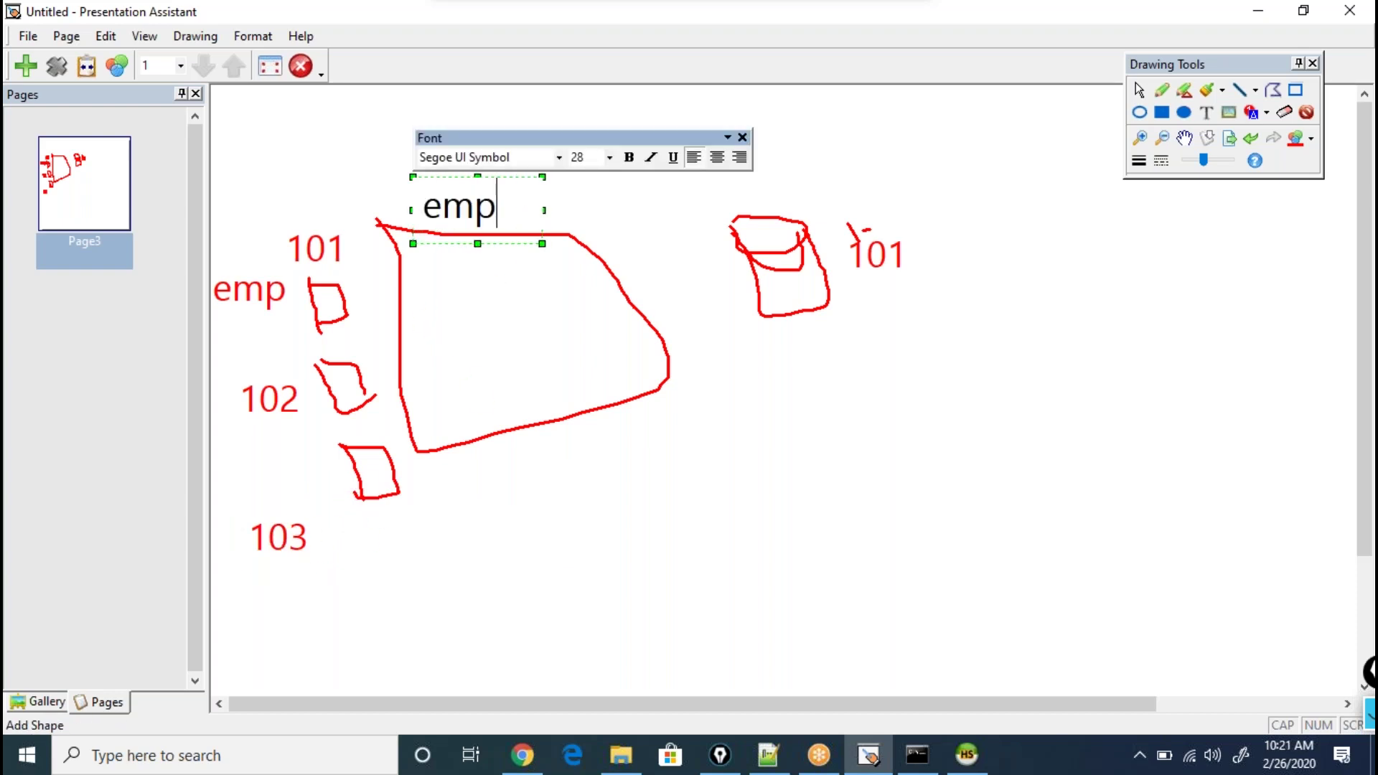
key("BackSpace")
key("BackSpace")
key("BackSpace")
type("lID")
left_click_drag(262, 154, 317, 209)
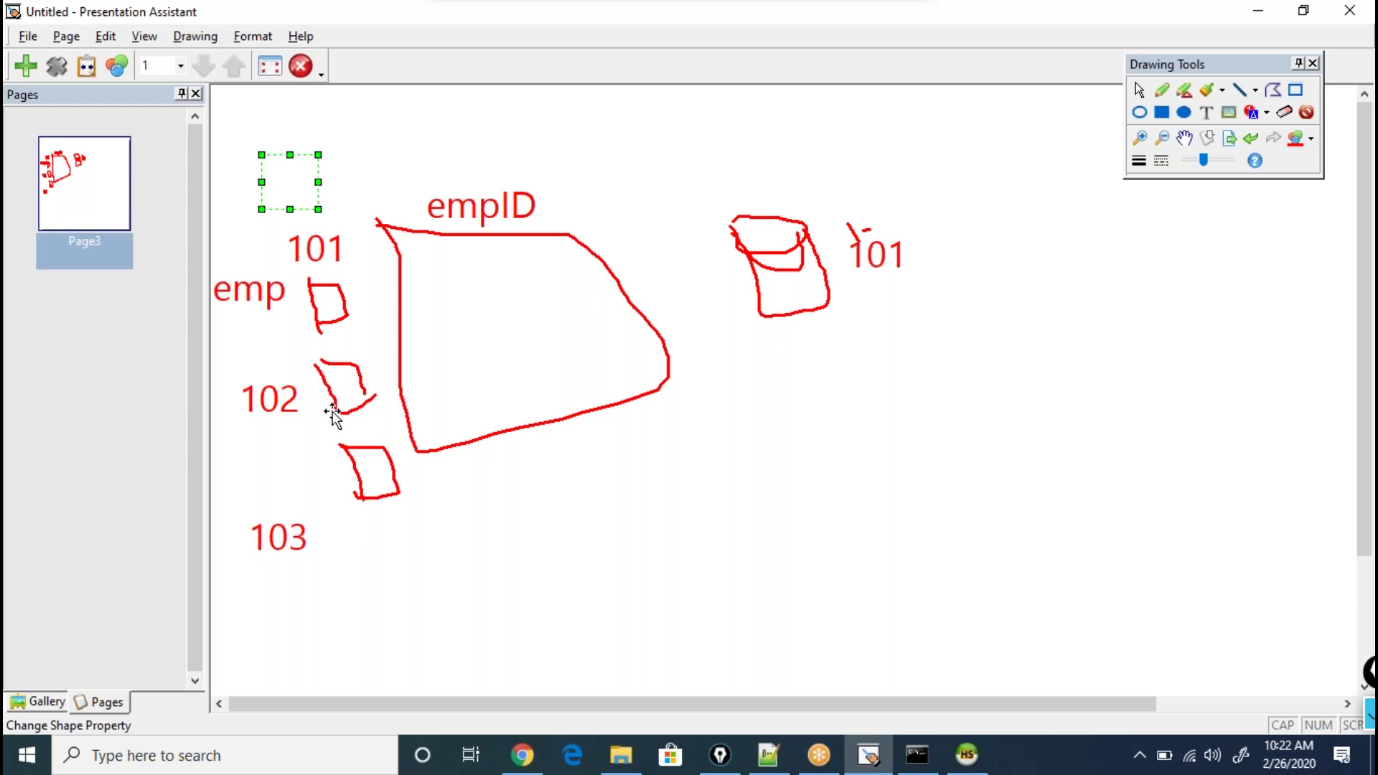
- Switch to Notepad++ and review the records and header fields of username.csv
key("alt+Tab")
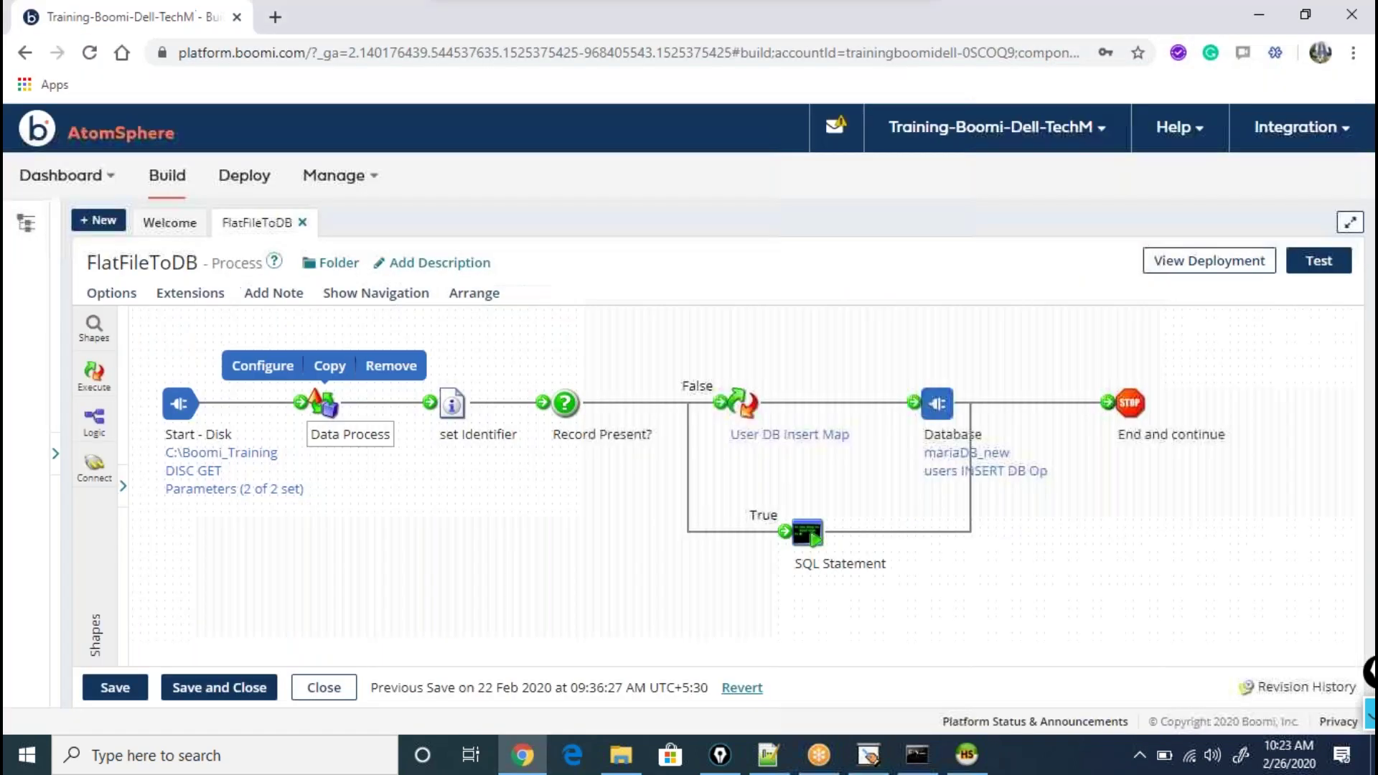
left_click(791, 761)
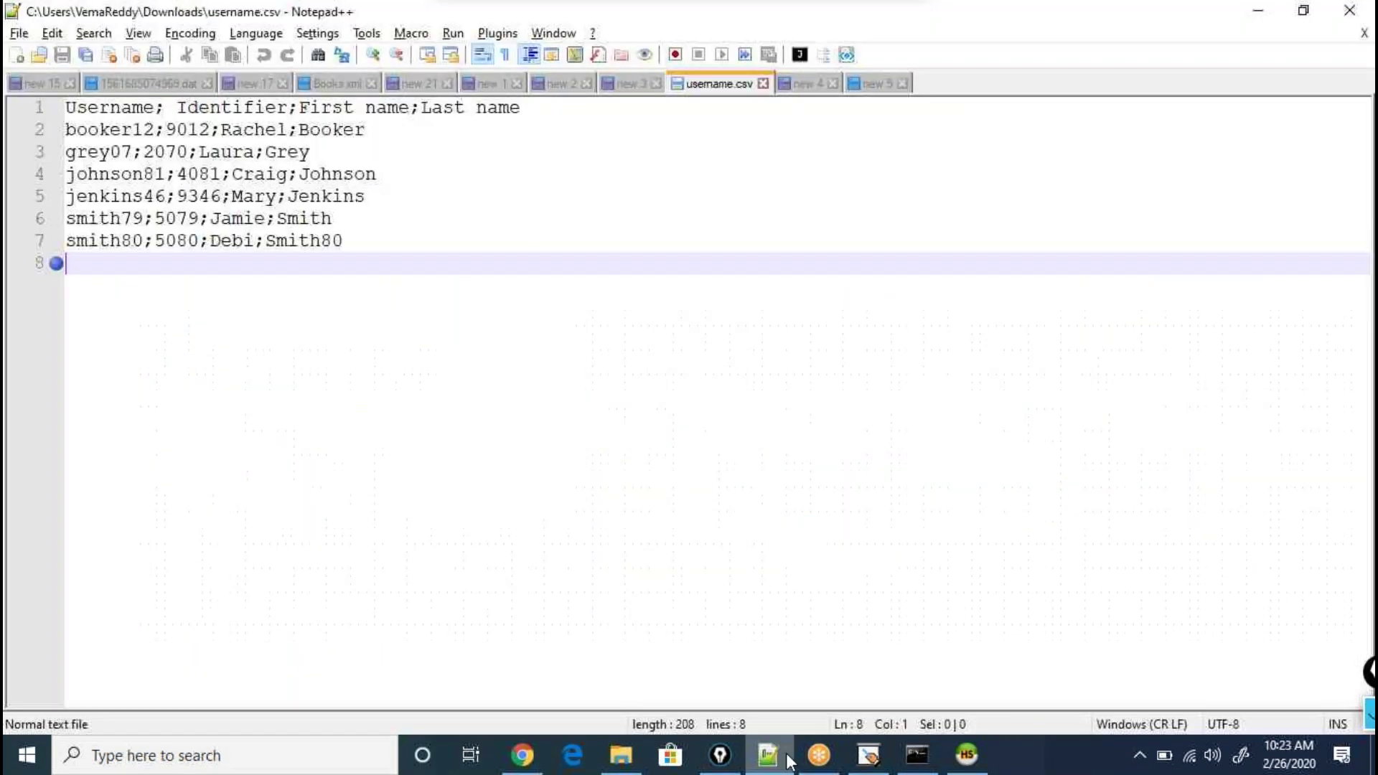
left_click_drag(376, 263, 29, 107)
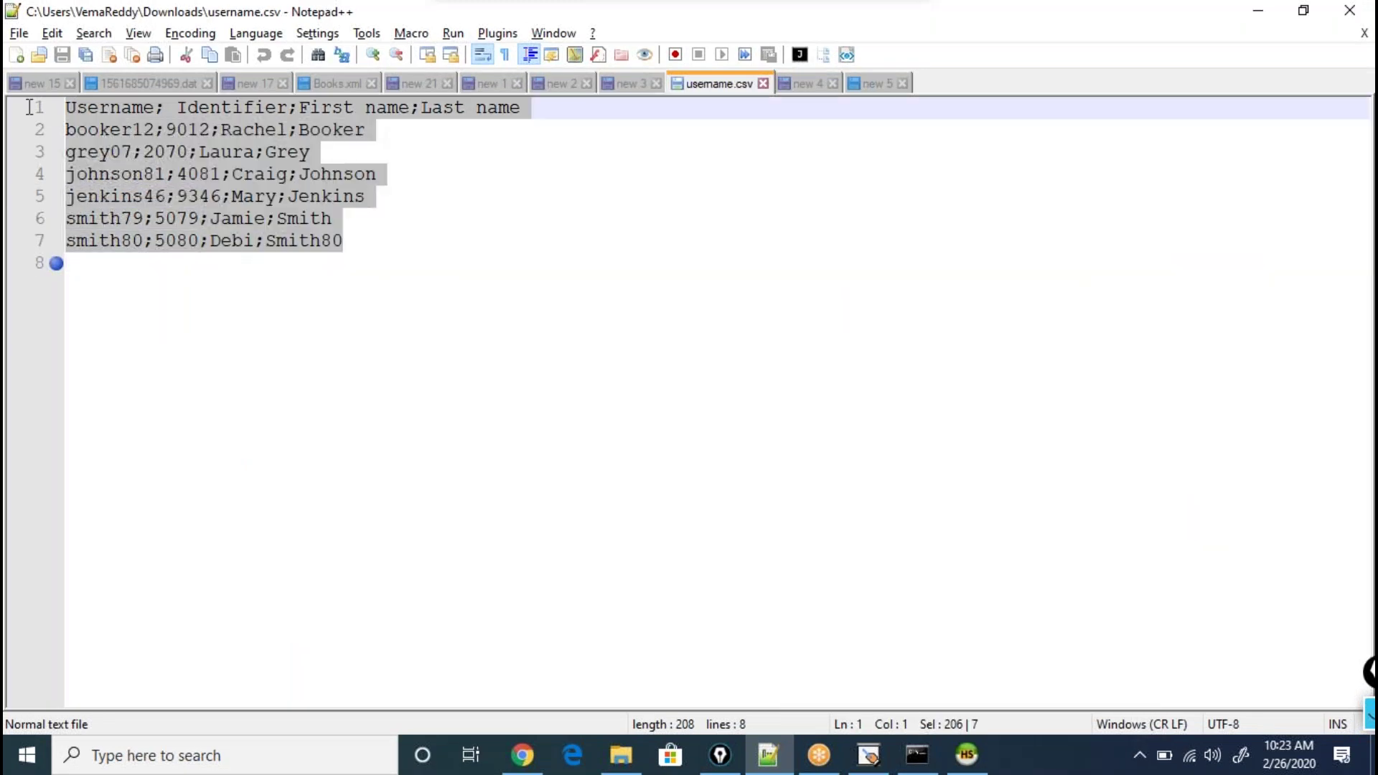
double_click(109, 109)
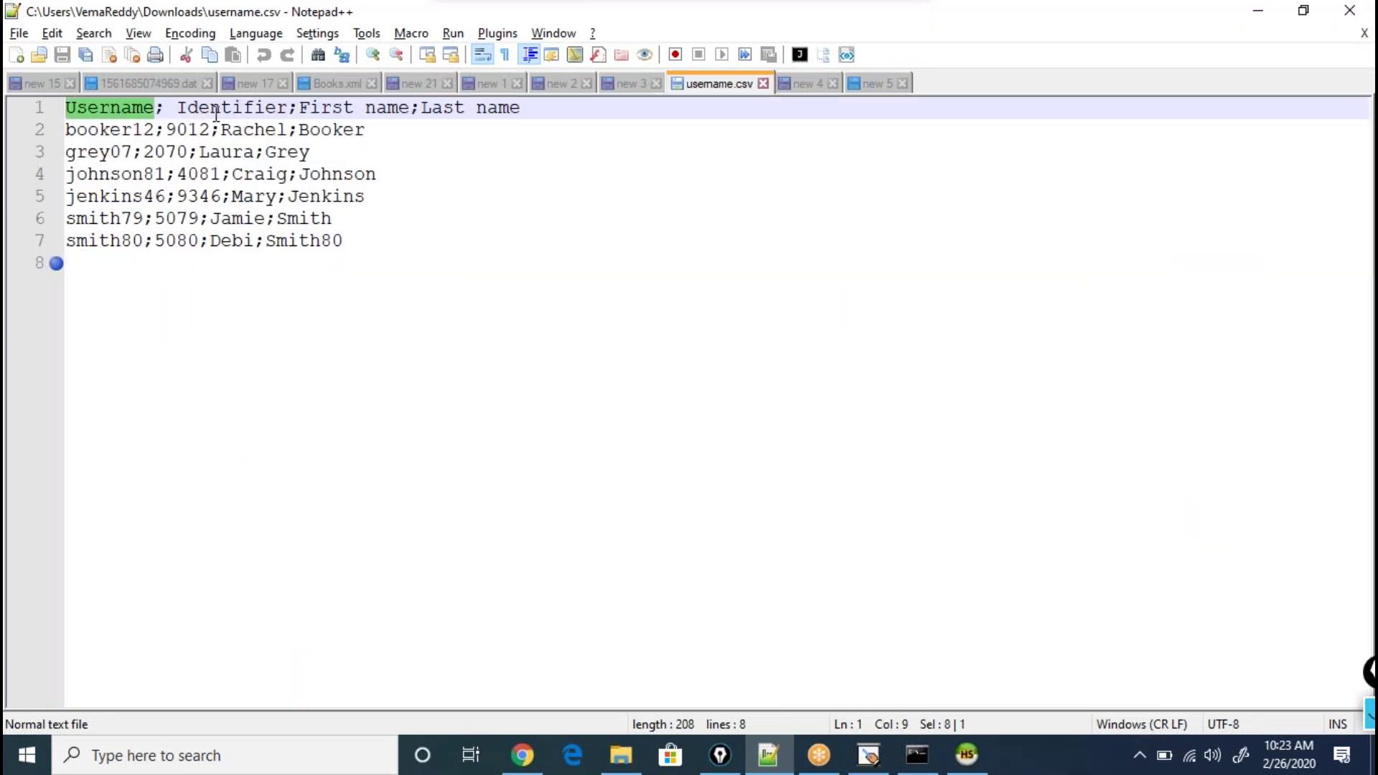
double_click(224, 108)
double_click(343, 108)
double_click(470, 107)
- Compare the FlatFileToDB process flow in Boomi with the refreshed users table data in HeidiSQL
key("alt+Tab")
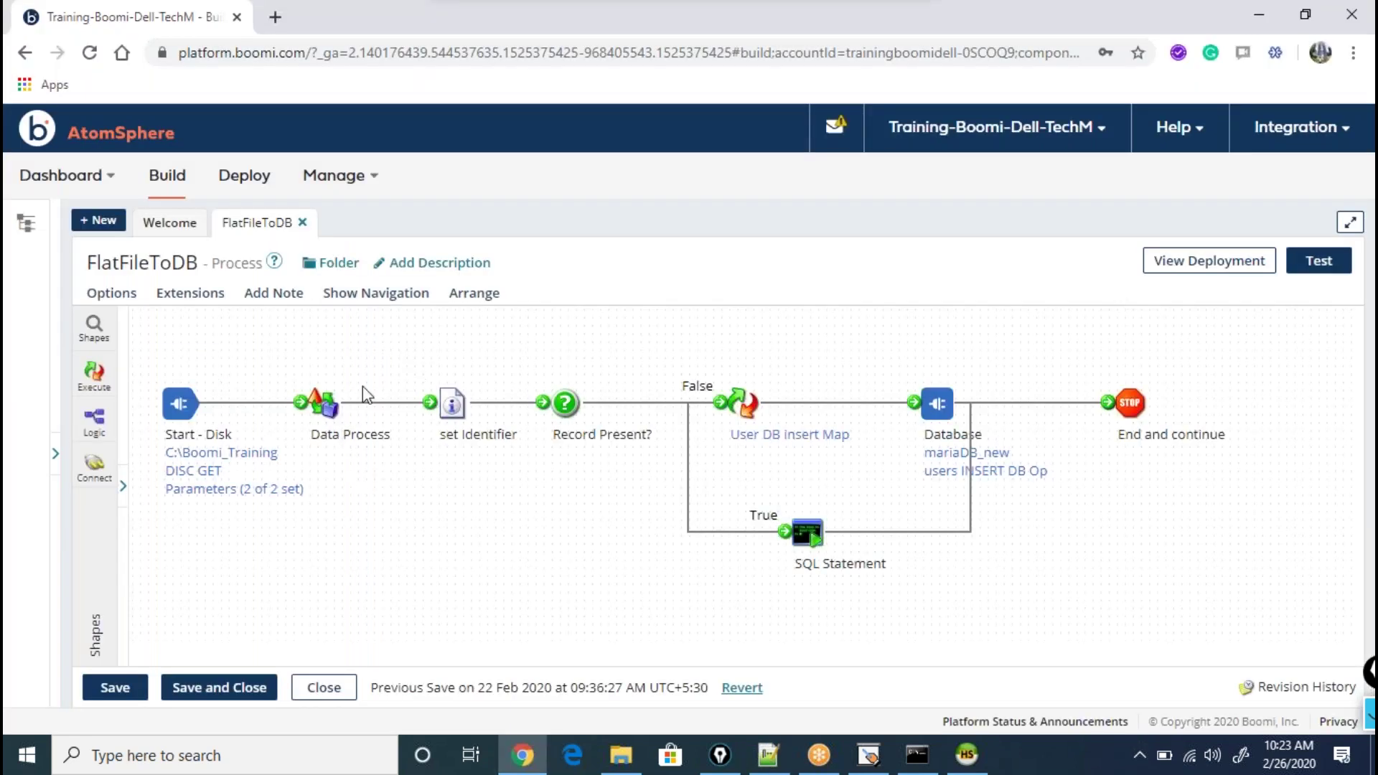
mouse_move(511, 435)
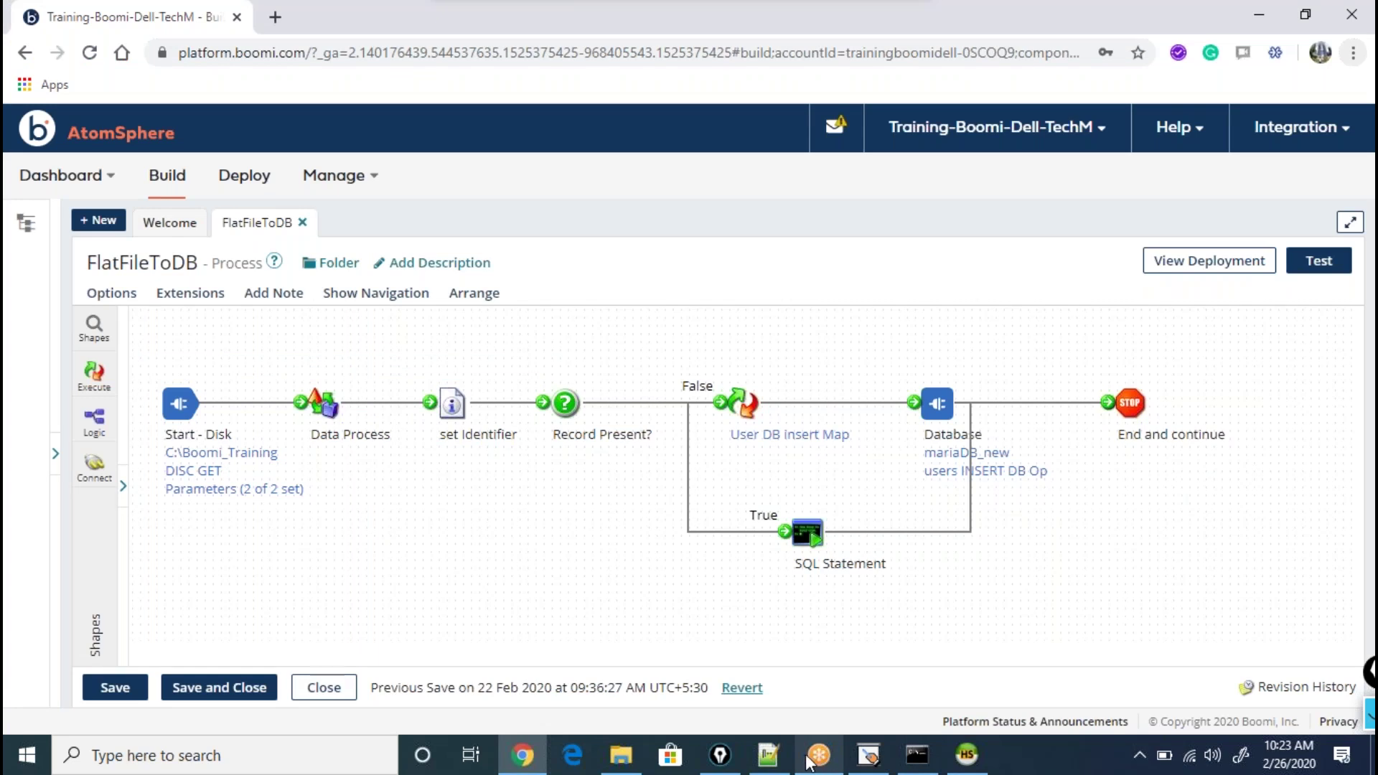
left_click(967, 754)
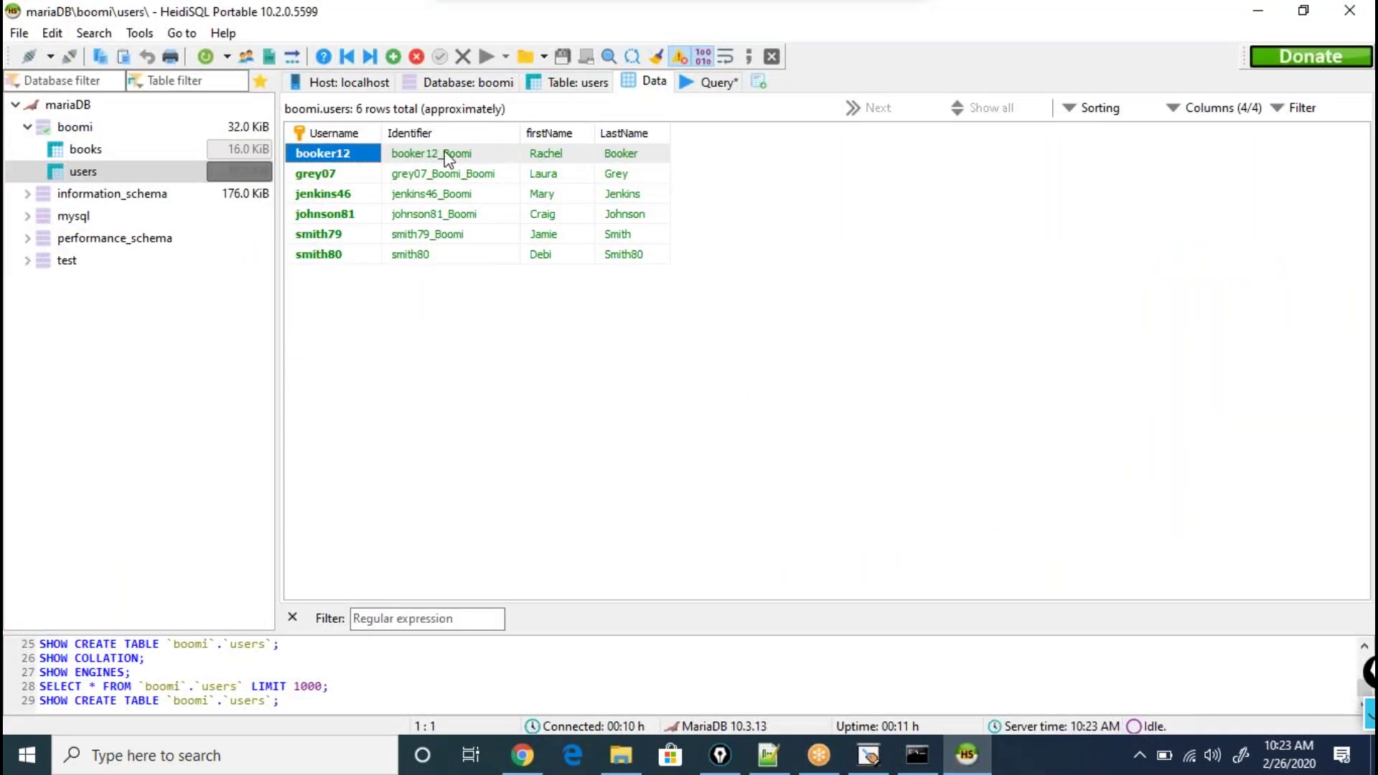
left_click(206, 57)
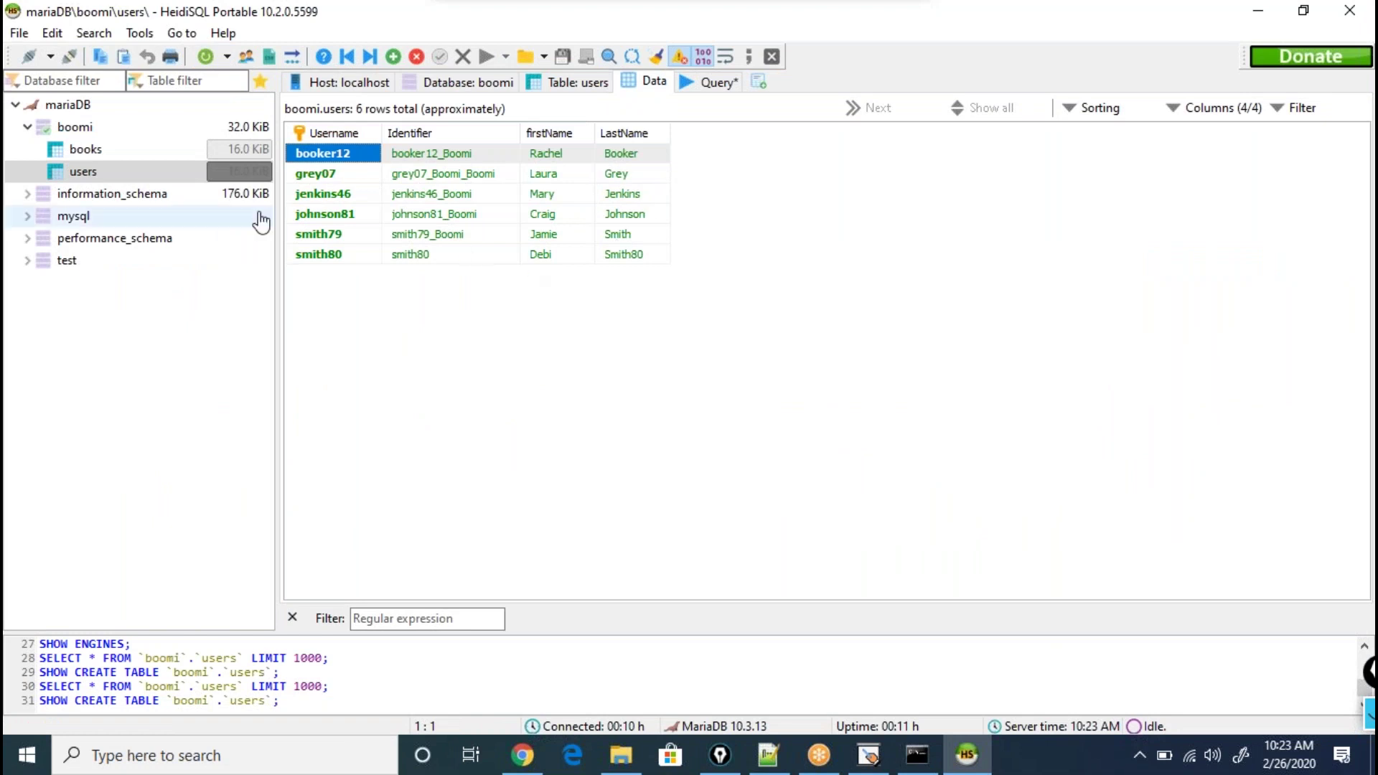
key("alt+Tab")
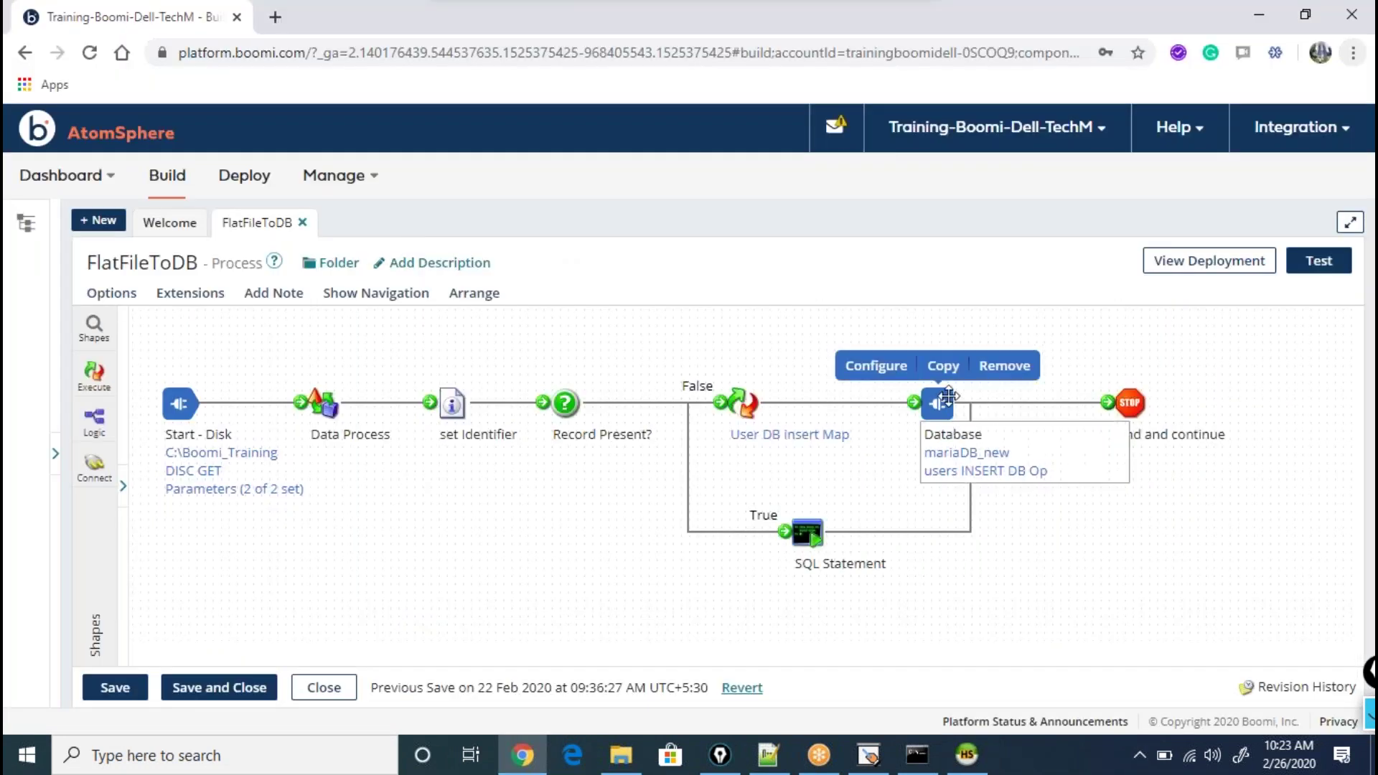
key("alt+Tab")
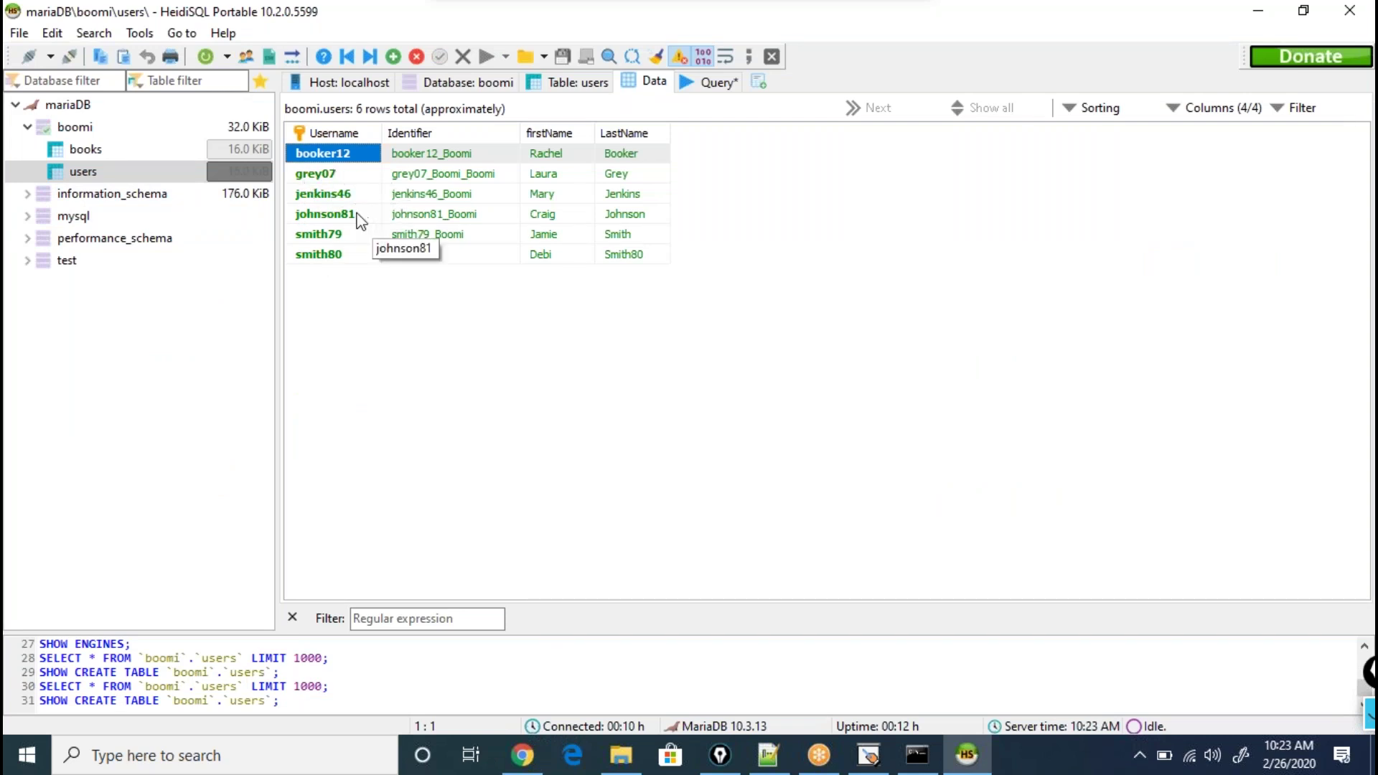
key("alt+Tab")
mouse_move(565, 434)
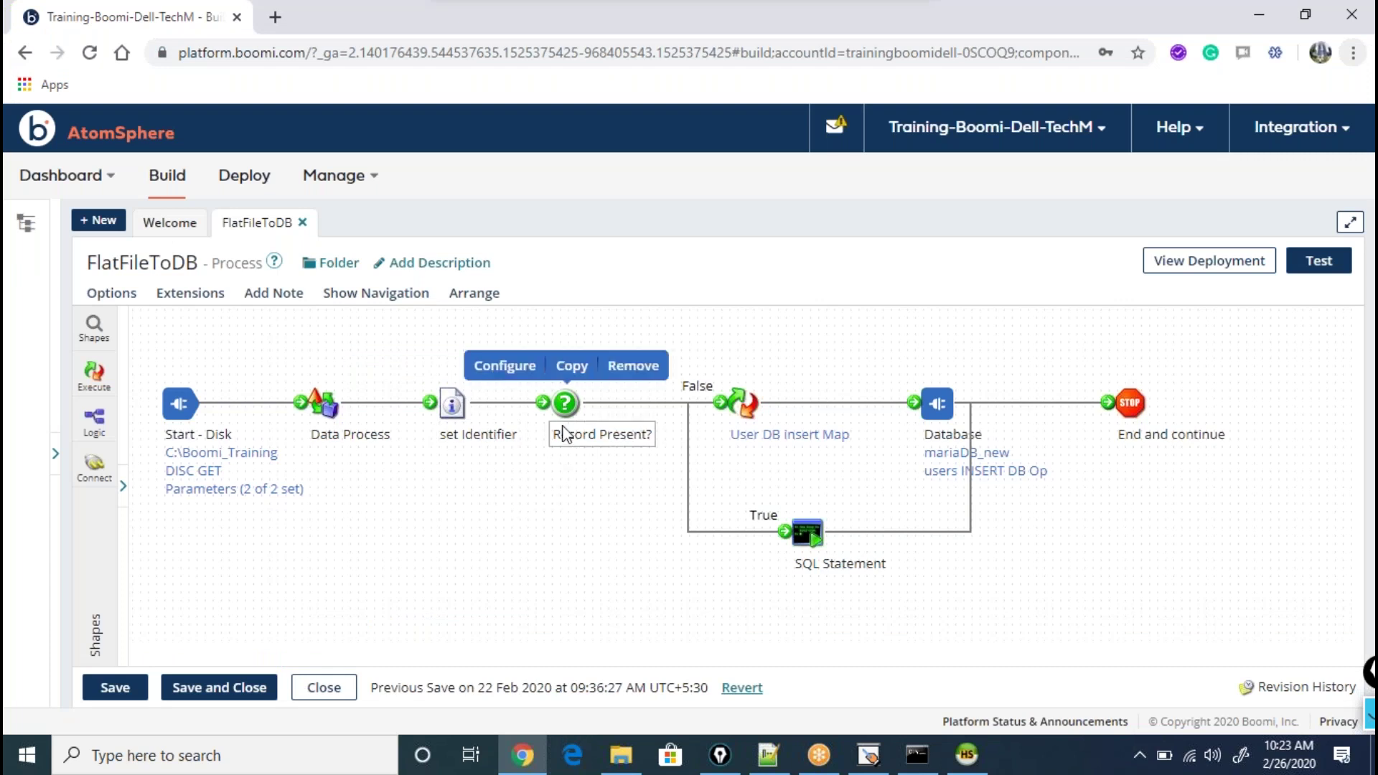
mouse_move(855, 578)
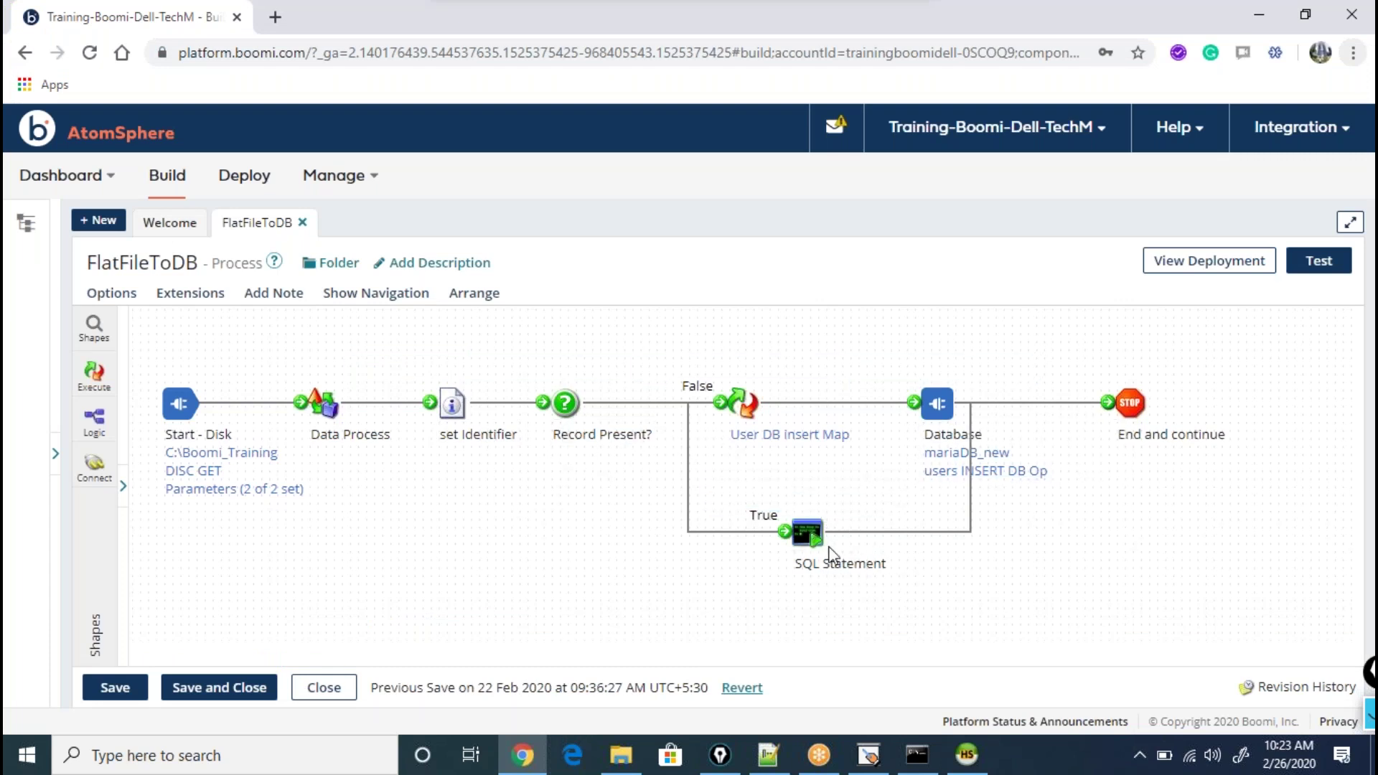
- Switch to HeidiSQL and strip the _Boomi suffixes from the Identifier values in the first two rows of the users table
key("alt+Tab")
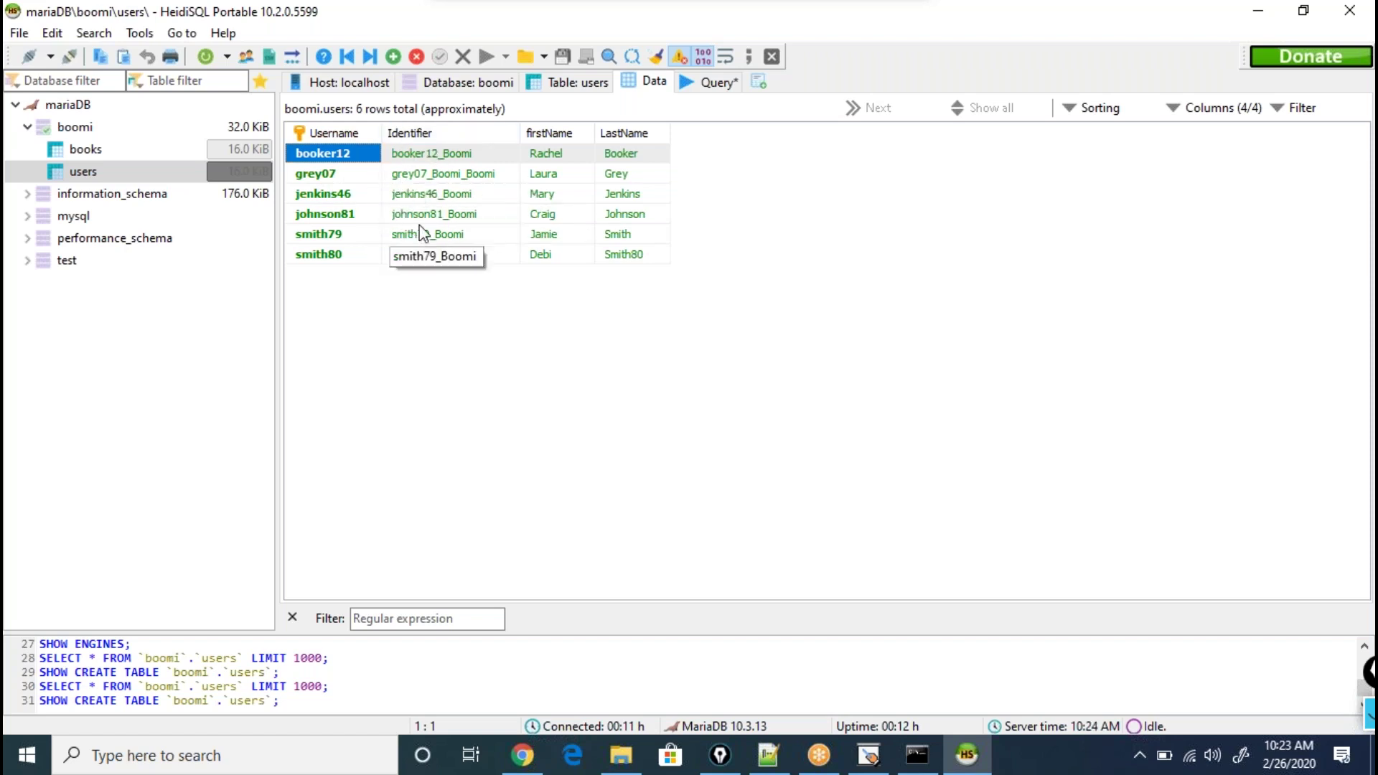
double_click(445, 176)
left_click_drag(426, 174, 507, 168)
key("BackSpace")
left_click(463, 159)
left_click(462, 154)
key("BackSpace")
key("BackSpace")
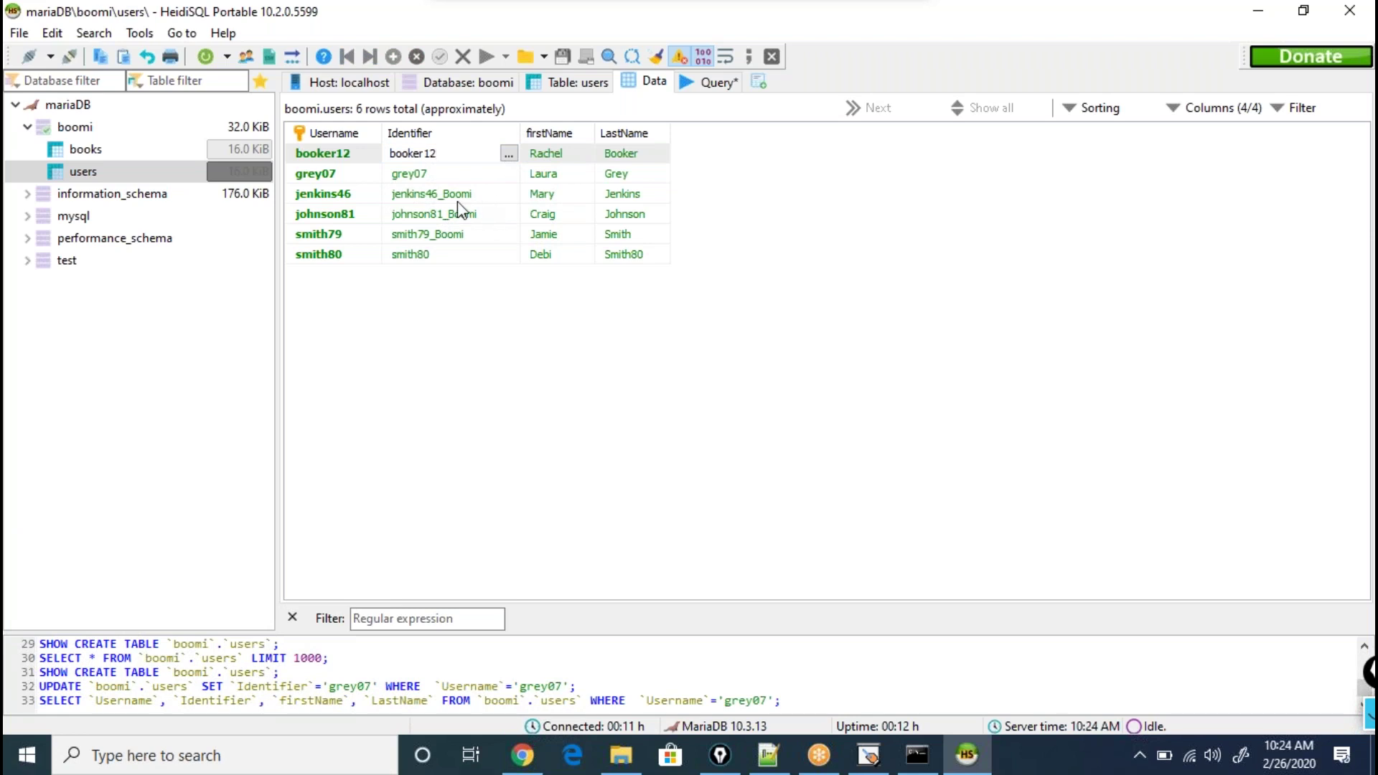
- Remove the _Boomi suffix from the Identifier values in the third and fourth rows of the users table
left_click(432, 194)
left_click(433, 193)
left_click_drag(437, 195, 527, 200)
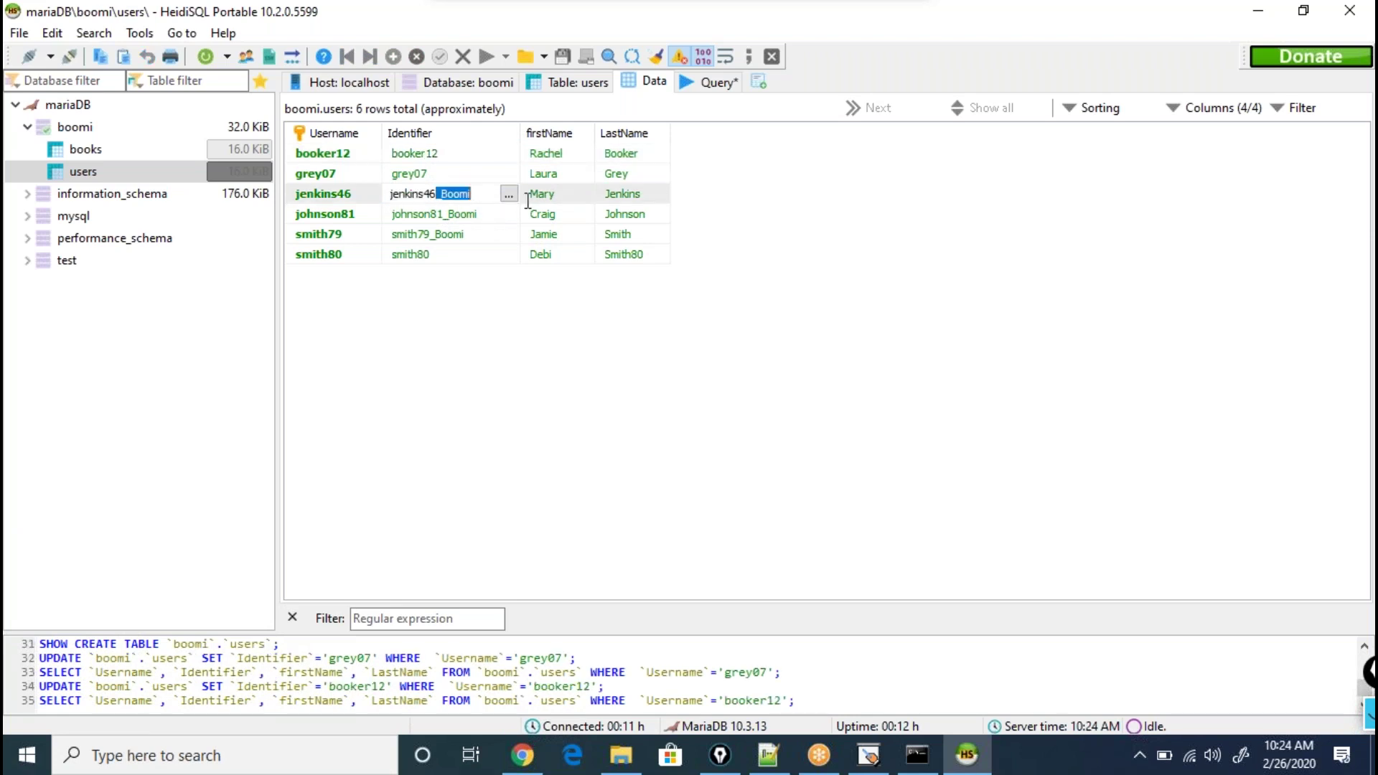
key("BackSpace")
left_click(447, 214)
left_click(447, 213)
left_click_drag(446, 214, 540, 221)
key("BackSpace")
- Remove the _Boomi suffix from the Identifier value in the fifth row of the users table
left_click(430, 234)
left_click(431, 234)
left_click_drag(429, 234, 509, 235)
key("BackSpace")
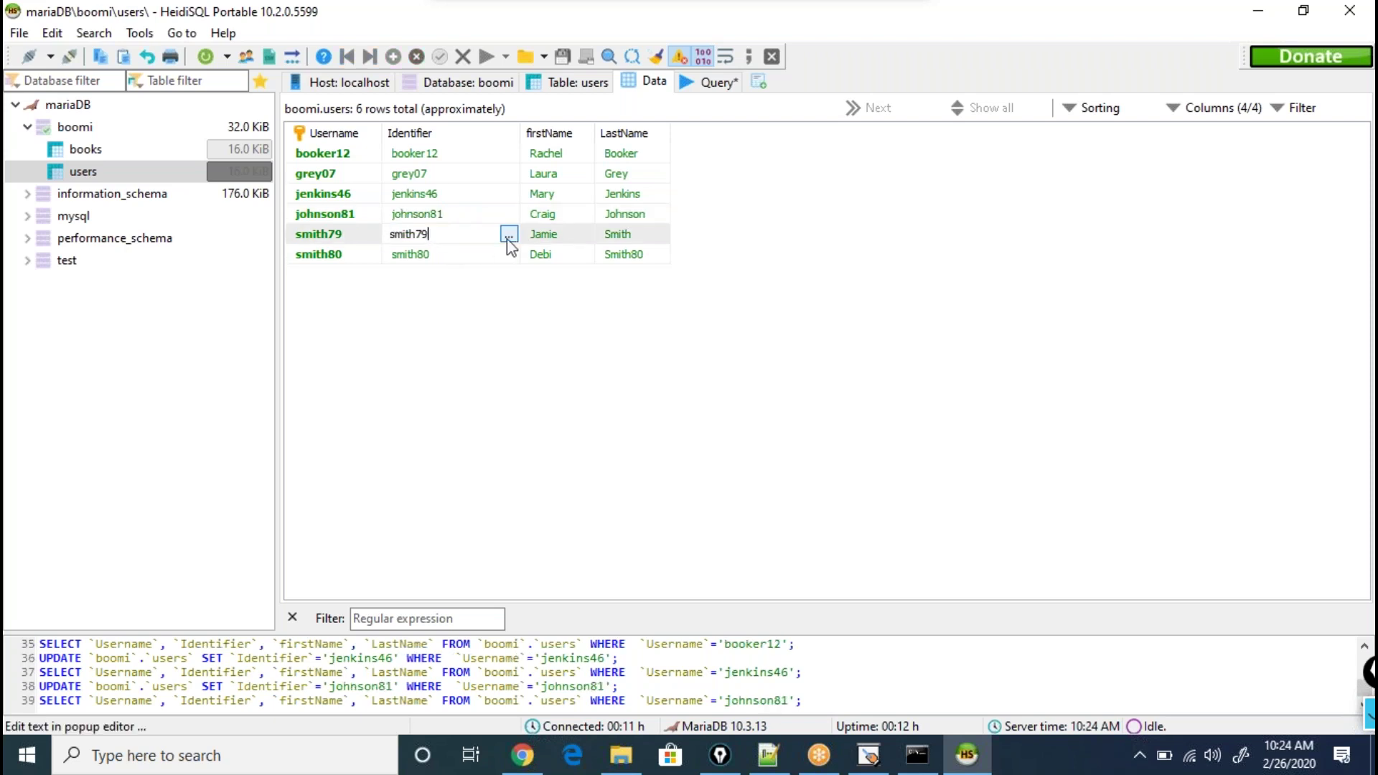
- Commit the edited Identifier value in the fifth row of the users table and switch to the FlatFileToDB process in Boomi
left_click(444, 252)
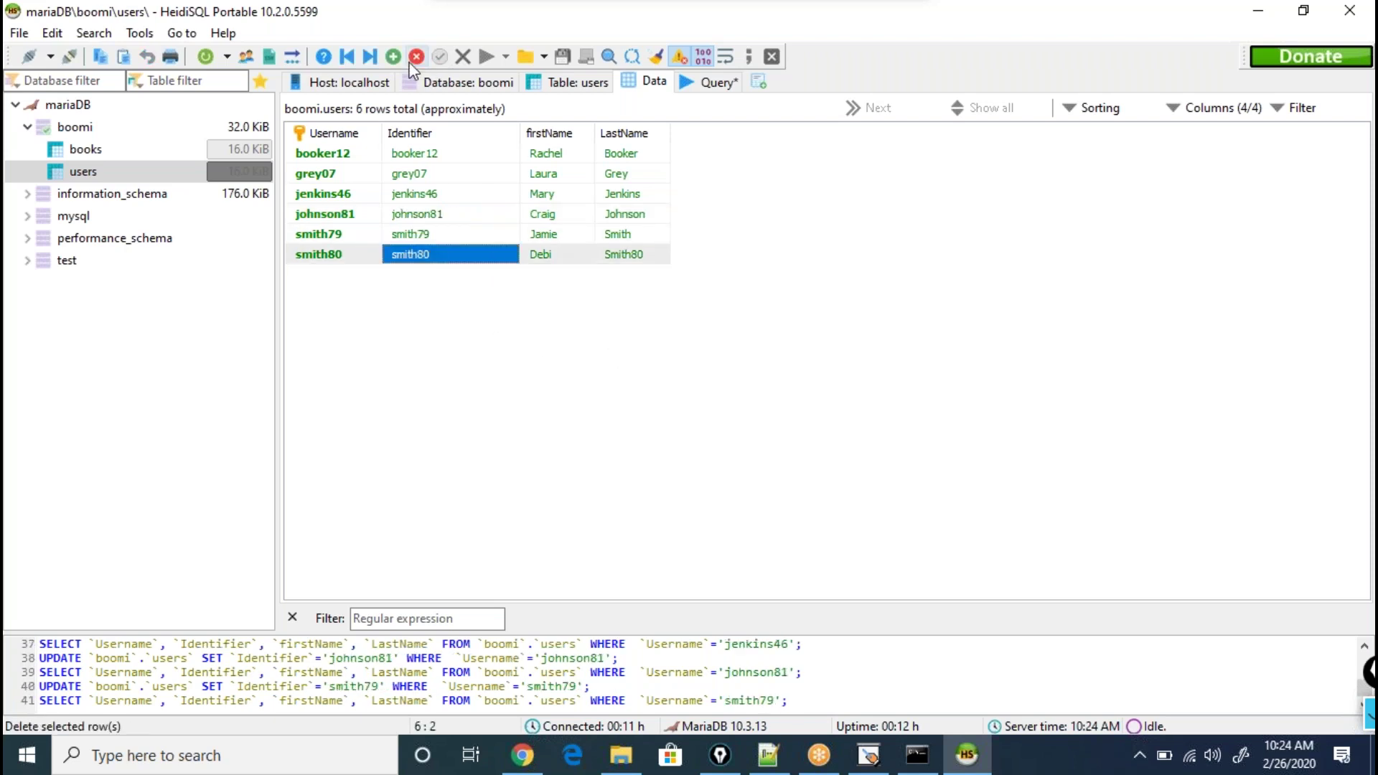
left_click(492, 324)
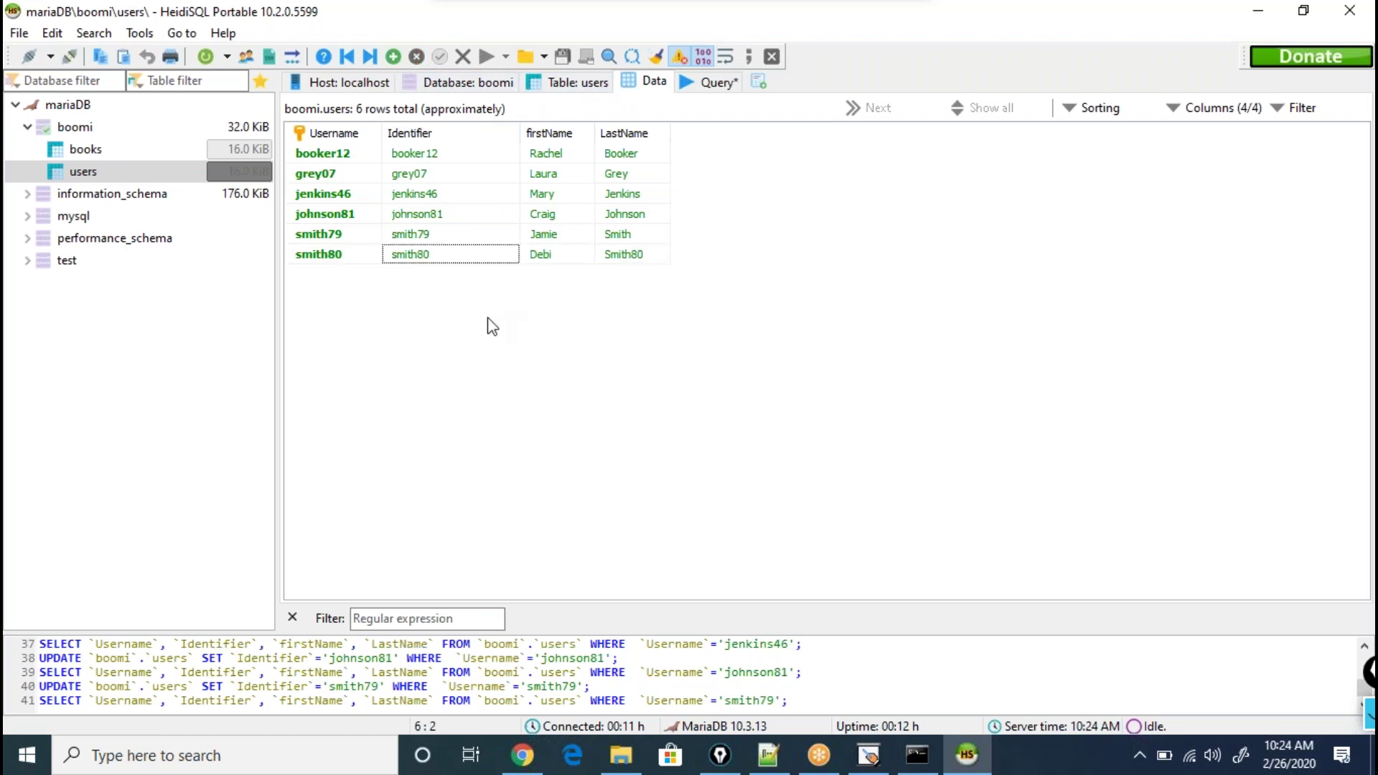
key("alt+Tab")
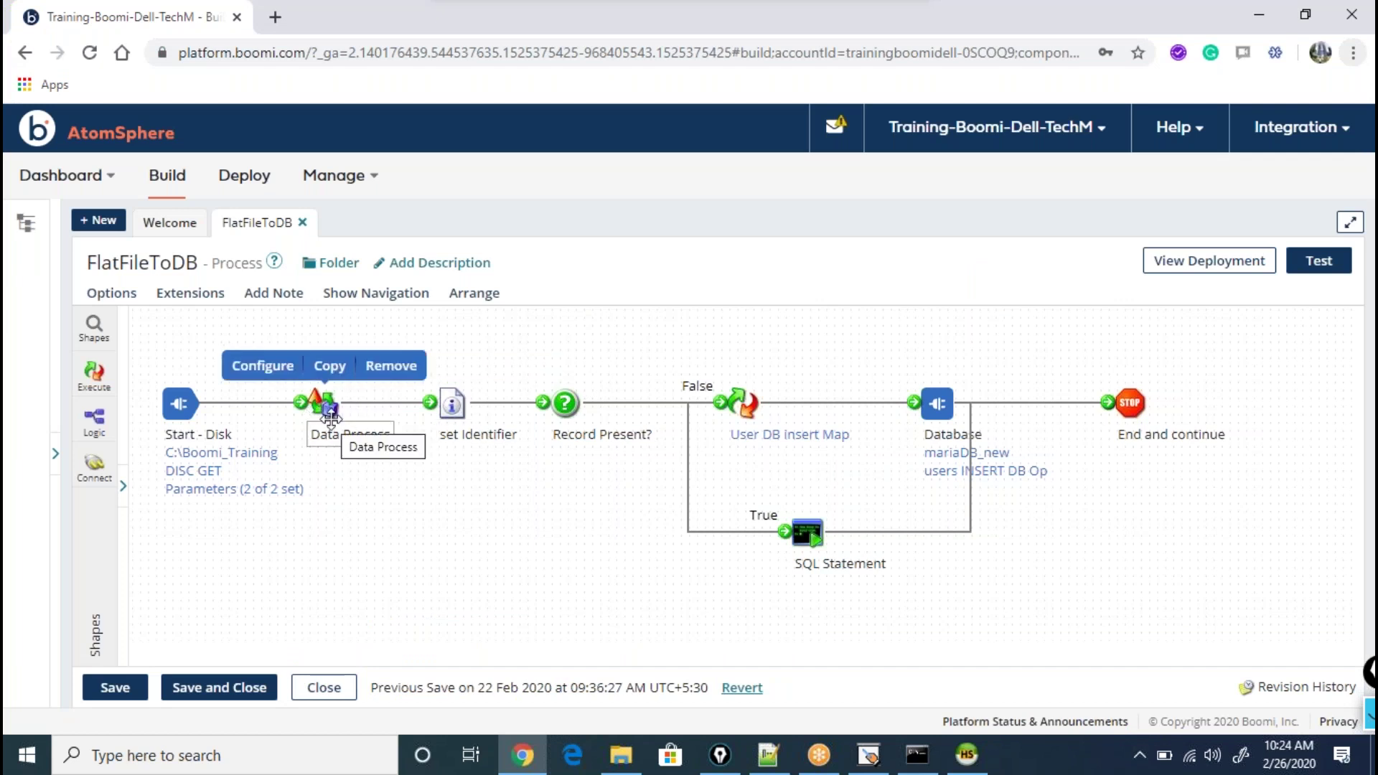
- Review the Split Documents settings of the Data Process shape and close it without changes
mouse_move(641, 430)
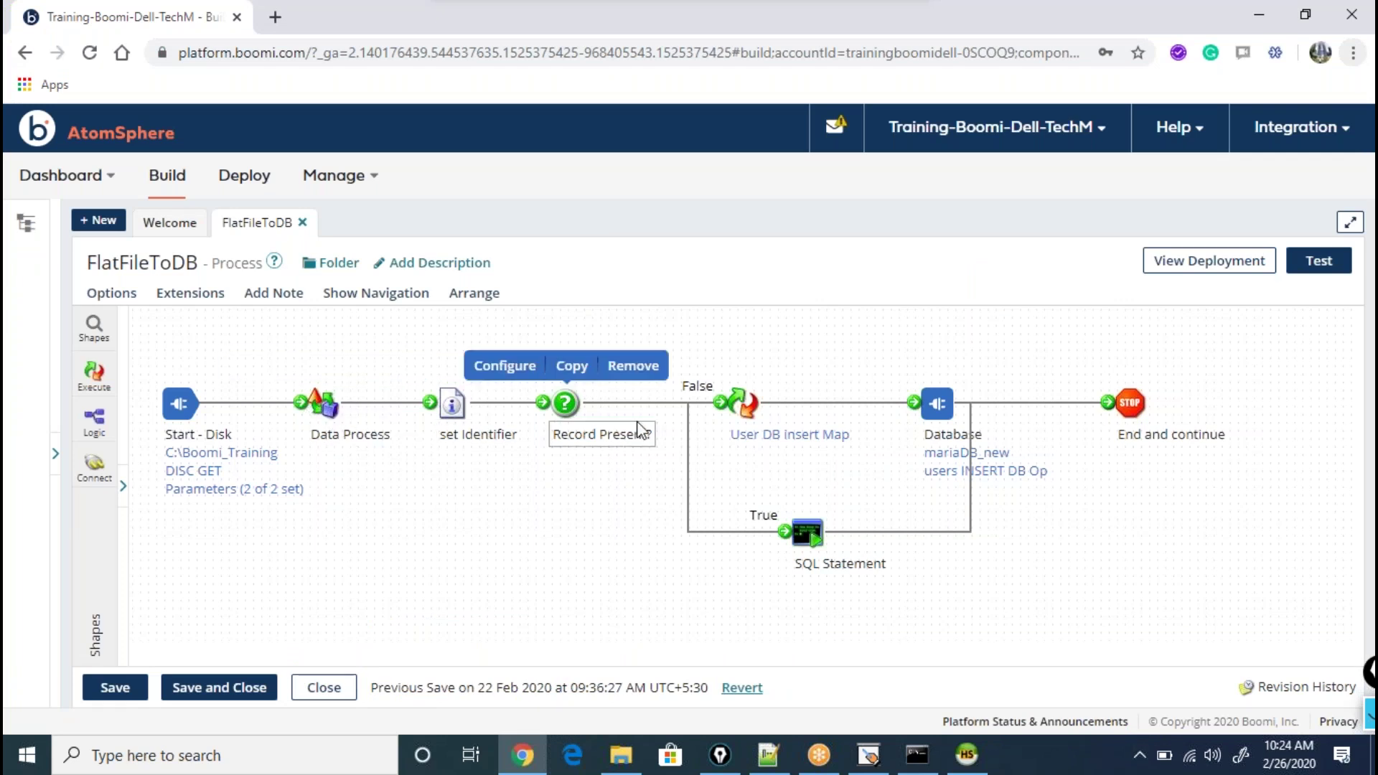
left_click(323, 405)
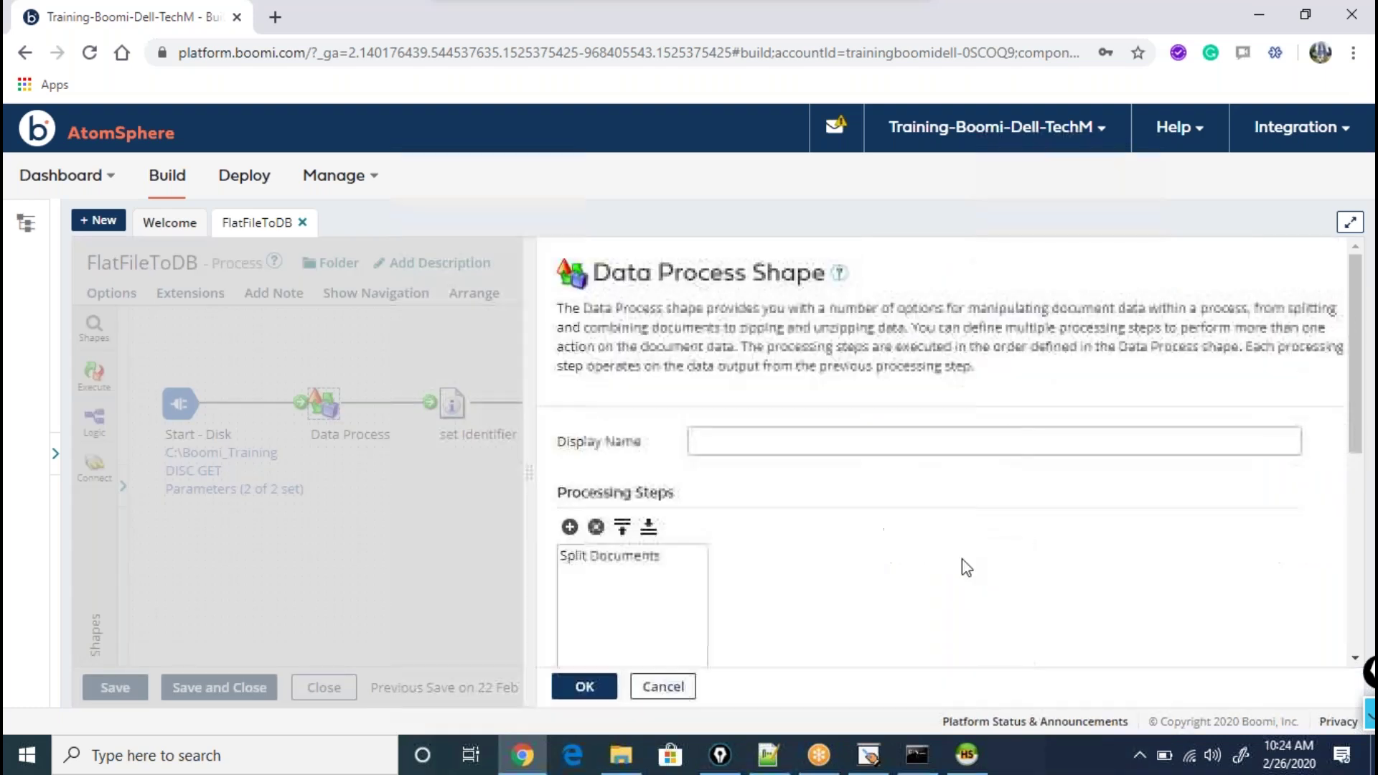
scroll(617, 355, "down", 3)
left_click(618, 354)
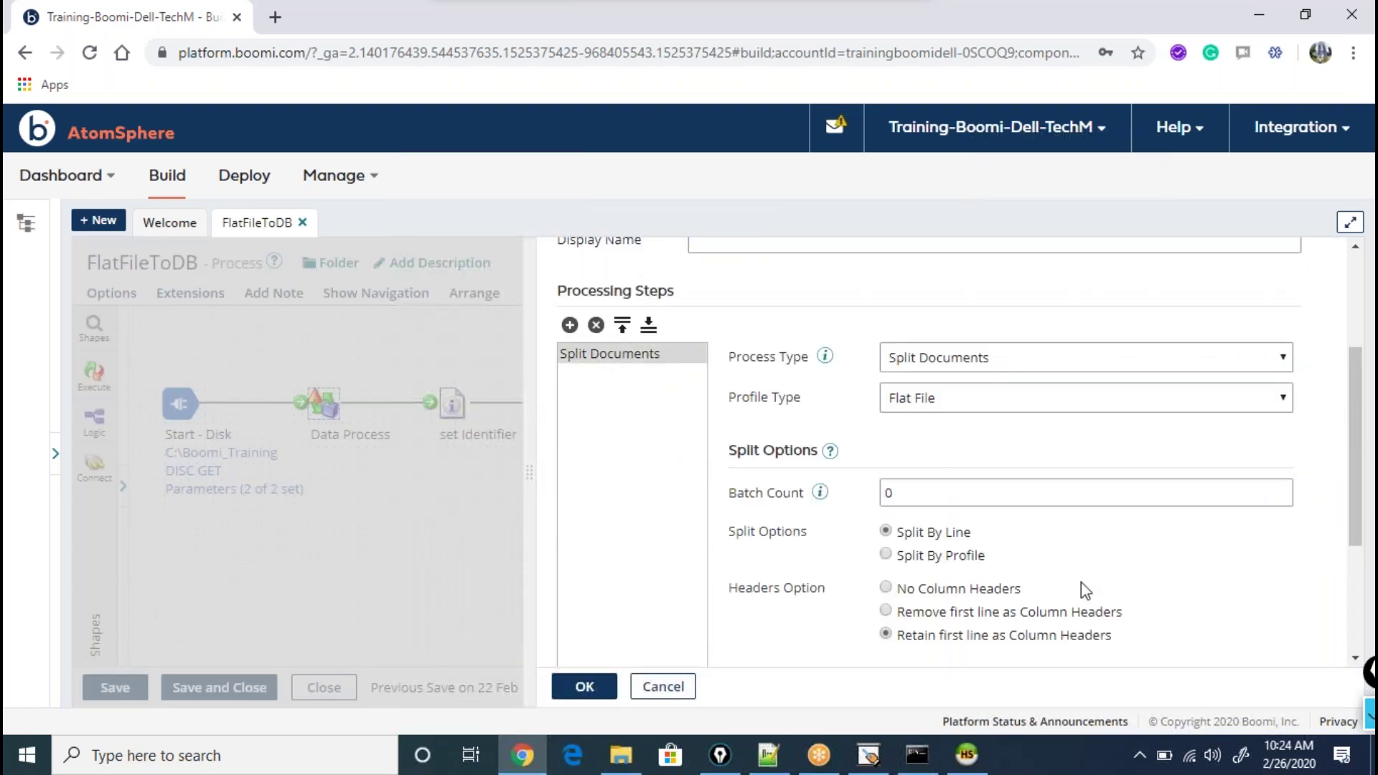
scroll(1044, 537, "down", 2)
left_click(661, 689)
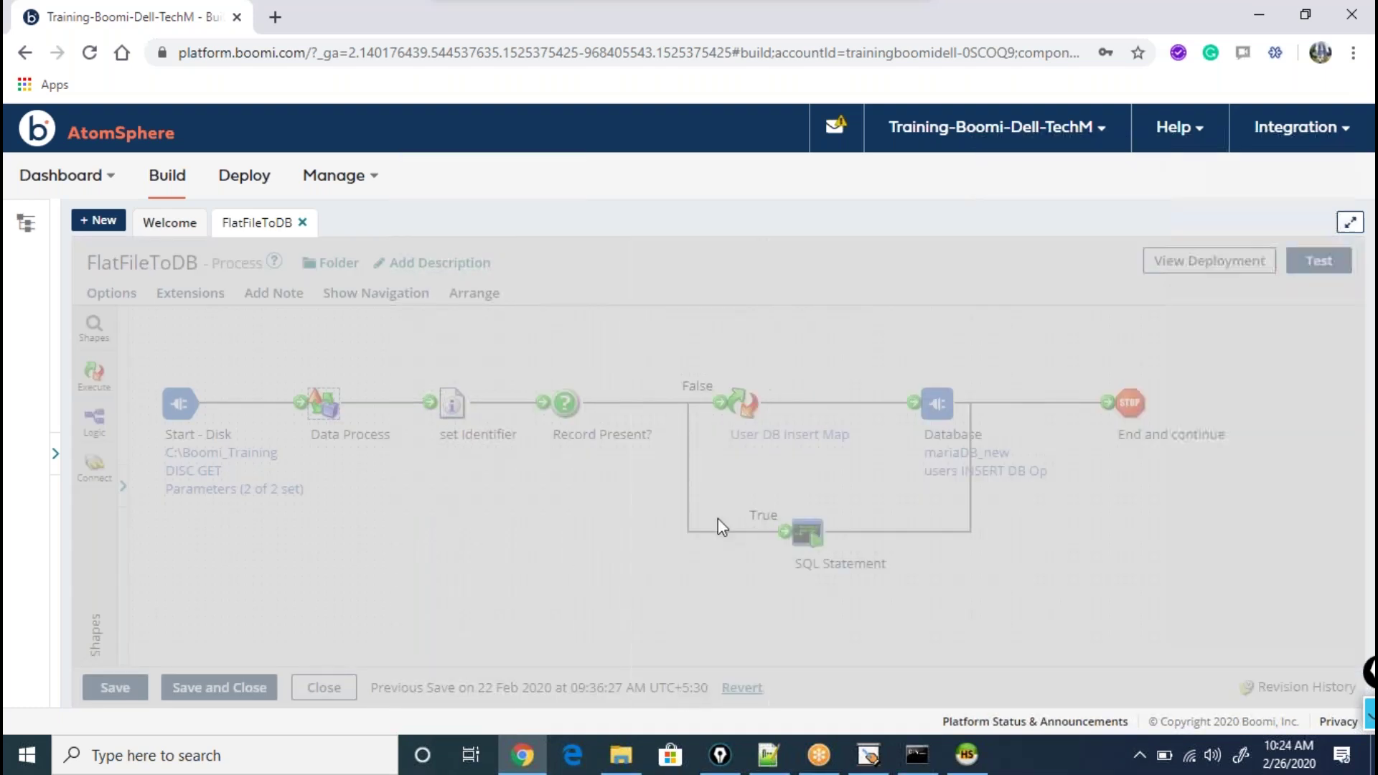
- Examine the SQL statement parameter behind the Identifier property in the set Identifier shape, leaving it unchanged
mouse_move(452, 406)
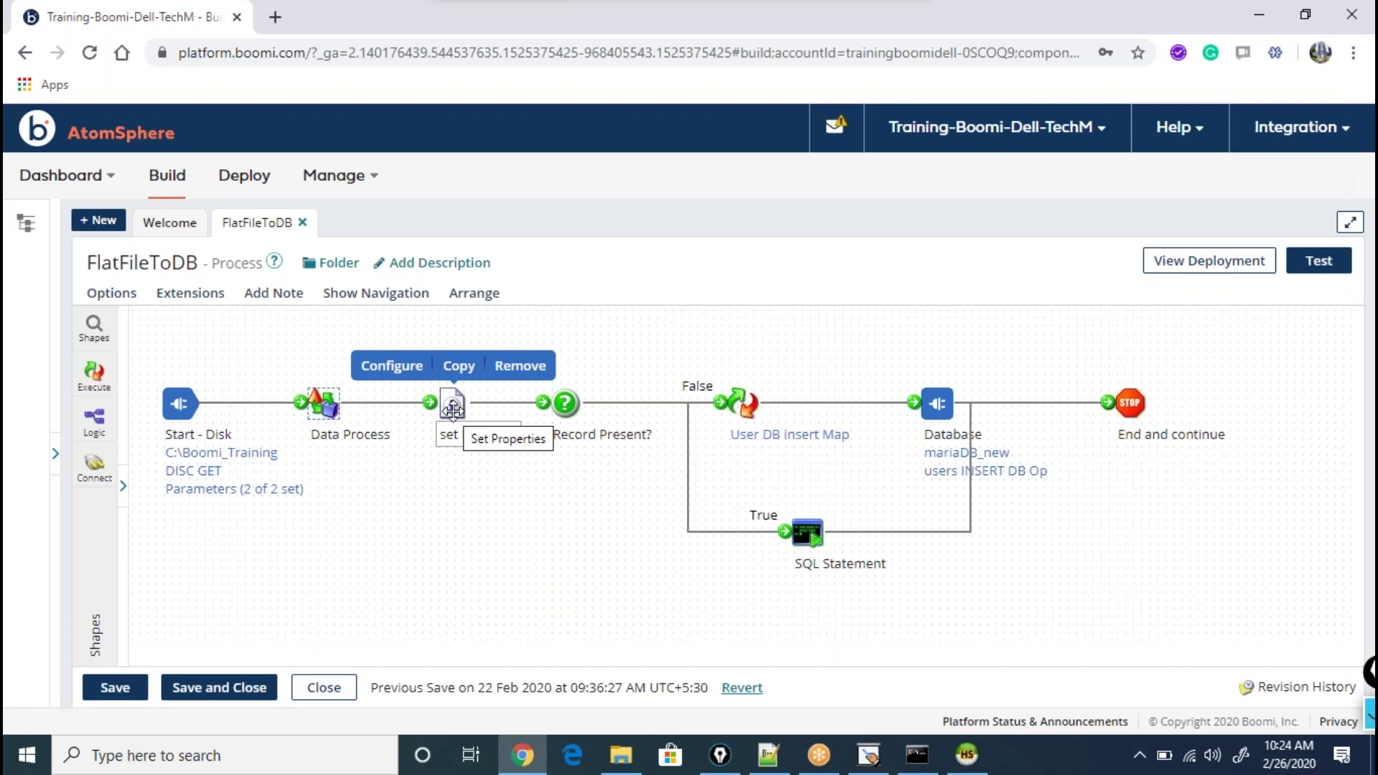
double_click(454, 407)
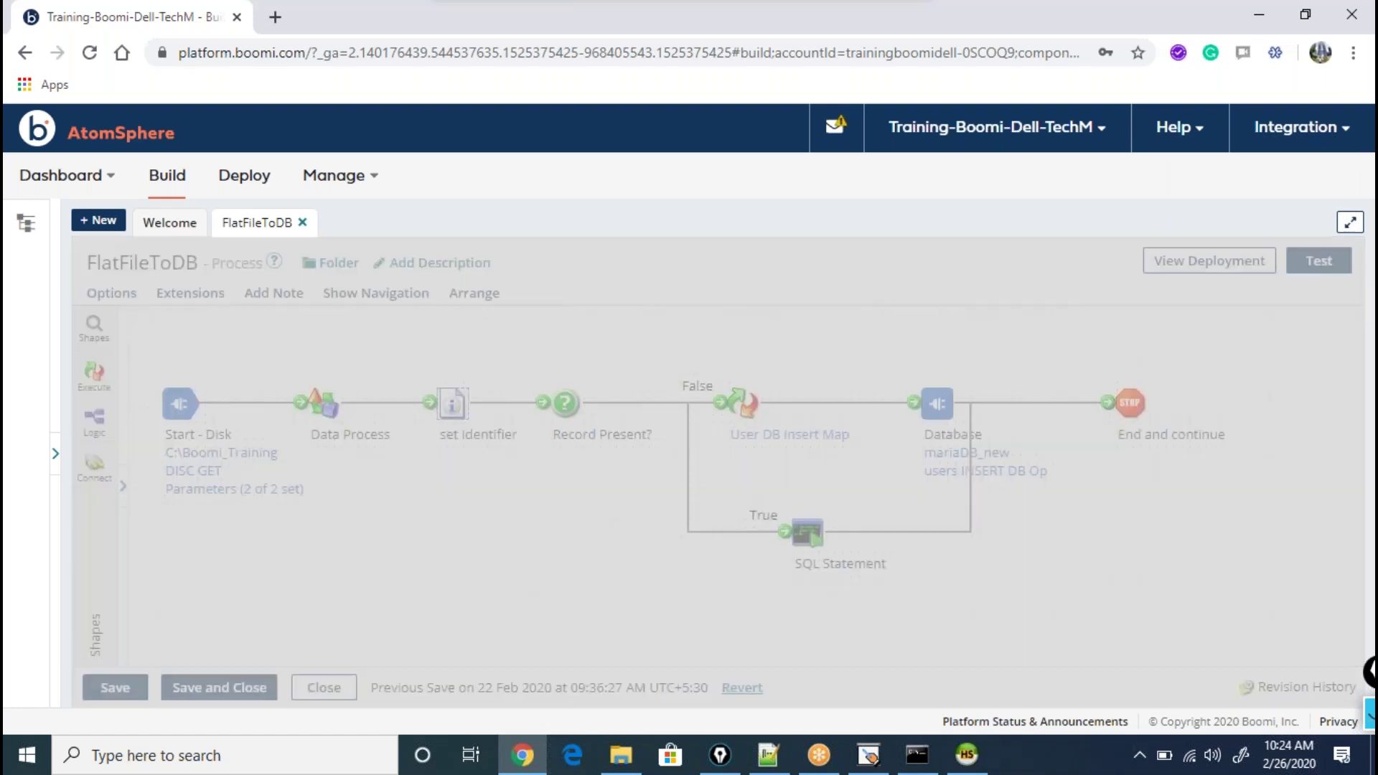
left_click(838, 566)
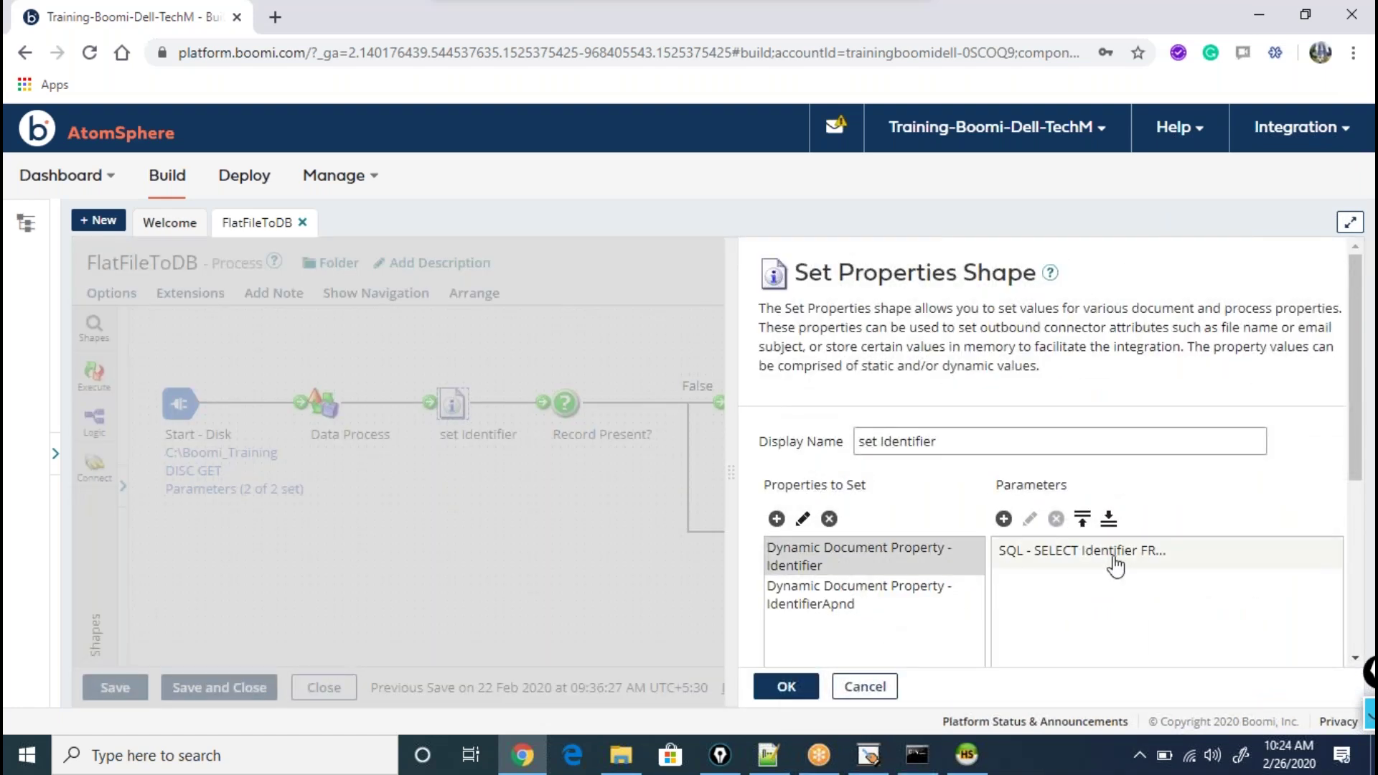
scroll(1116, 562, "down", 2)
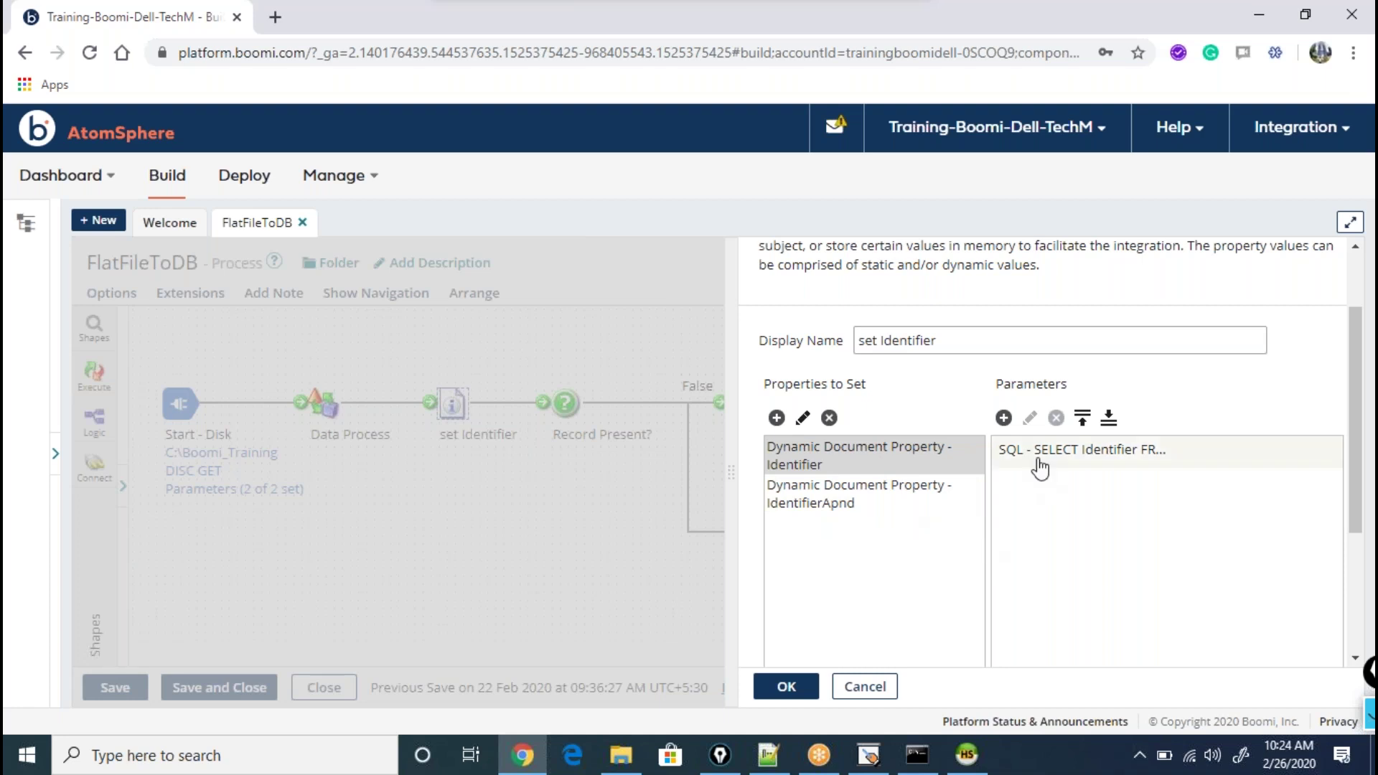
left_click(1036, 455)
left_click(1026, 420)
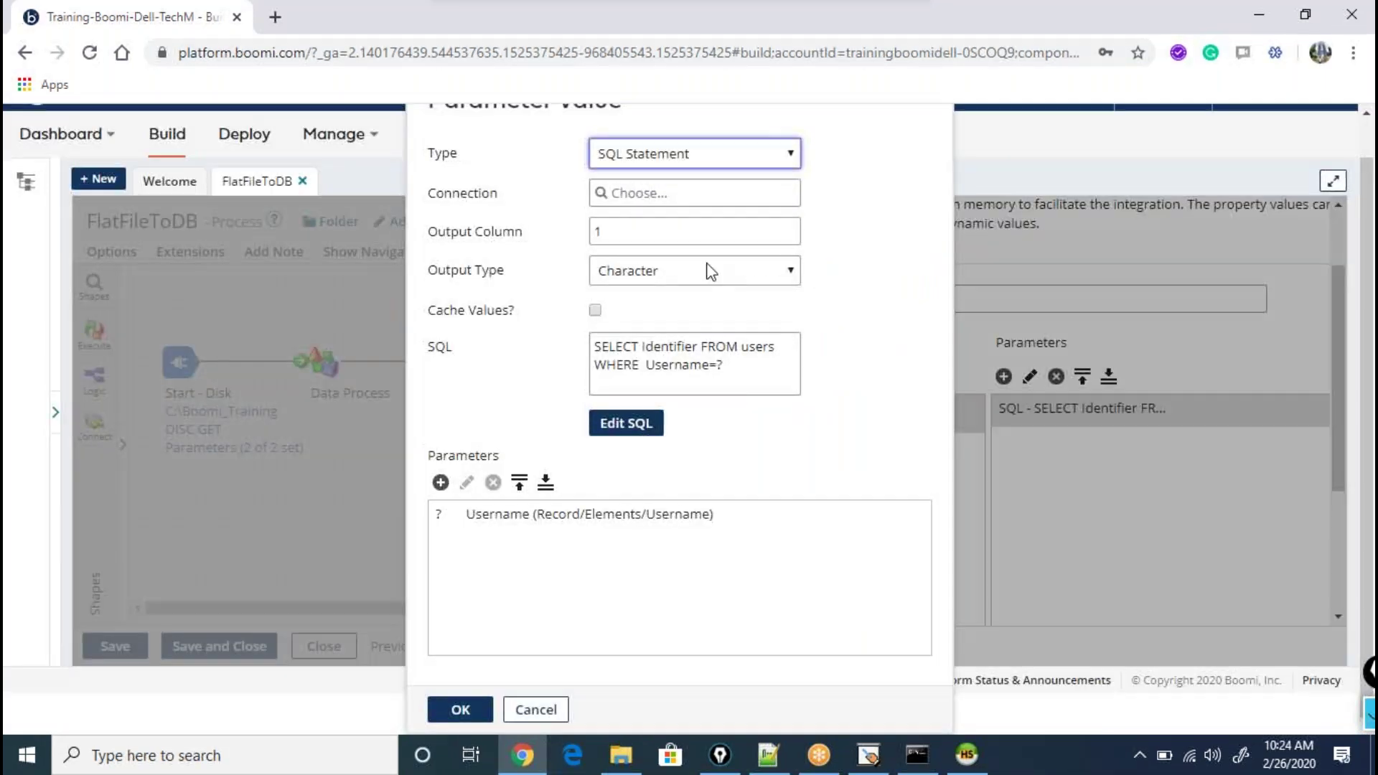
left_click_drag(727, 373, 579, 353)
double_click(673, 346)
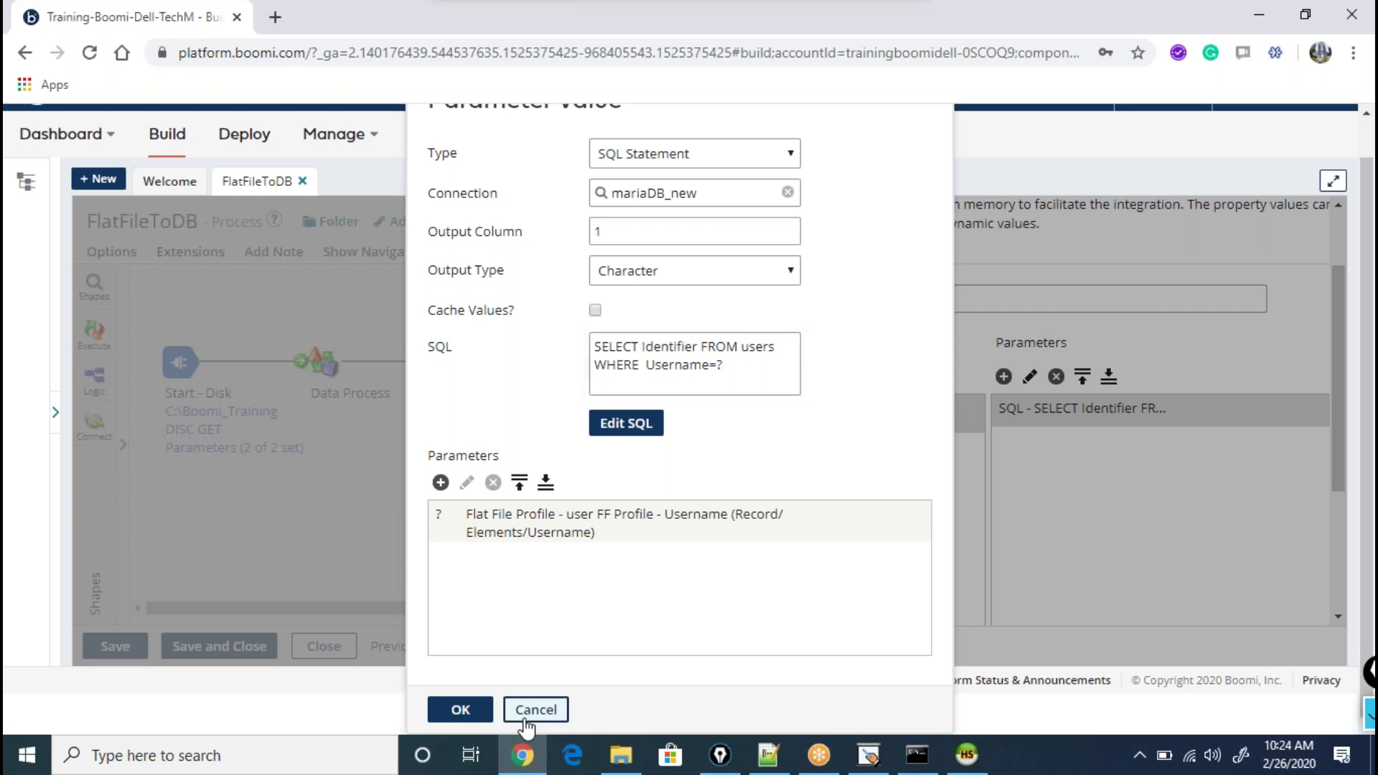
left_click(534, 710)
- Review the IdentifierApnd property's parameters against the second row's Identifier in the HeidiSQL users table, then return to Boomi
left_click(825, 495)
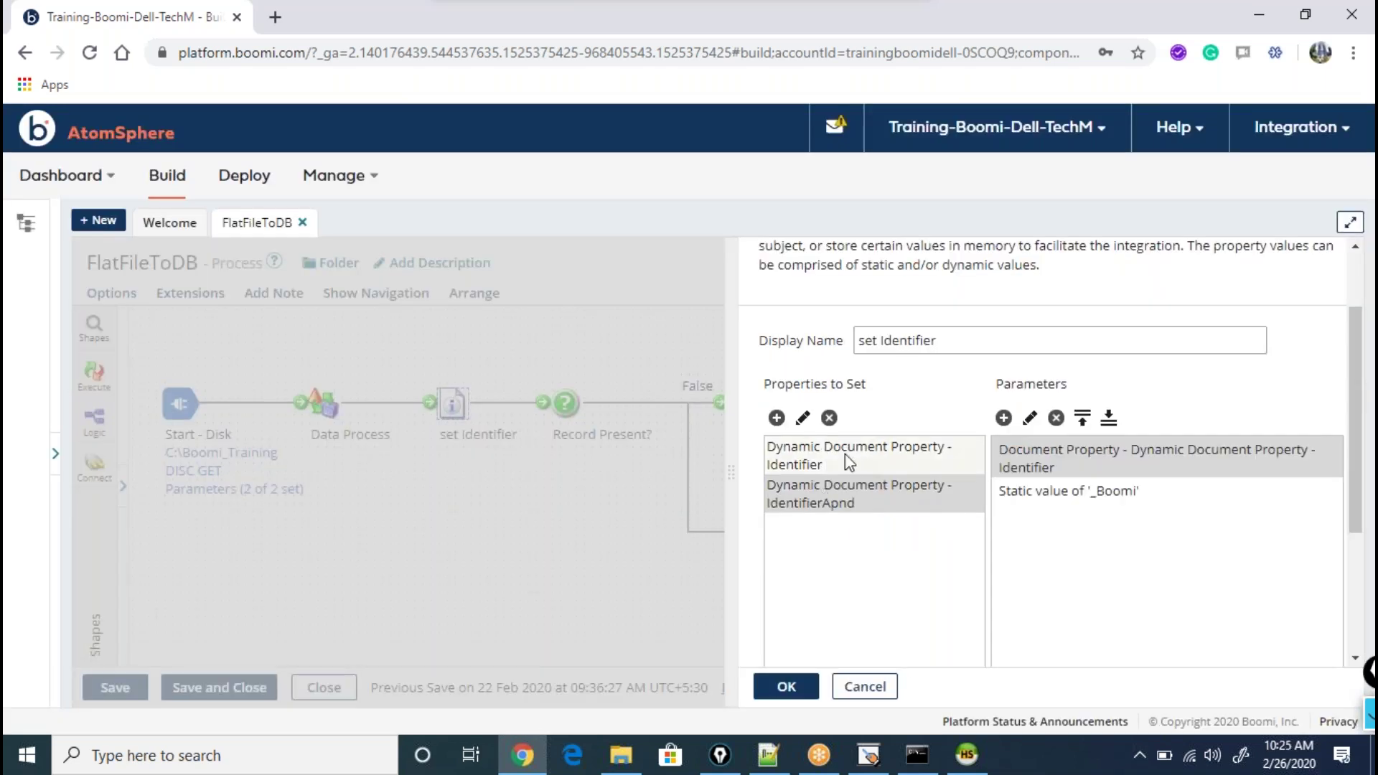
left_click(966, 753)
left_click(414, 174)
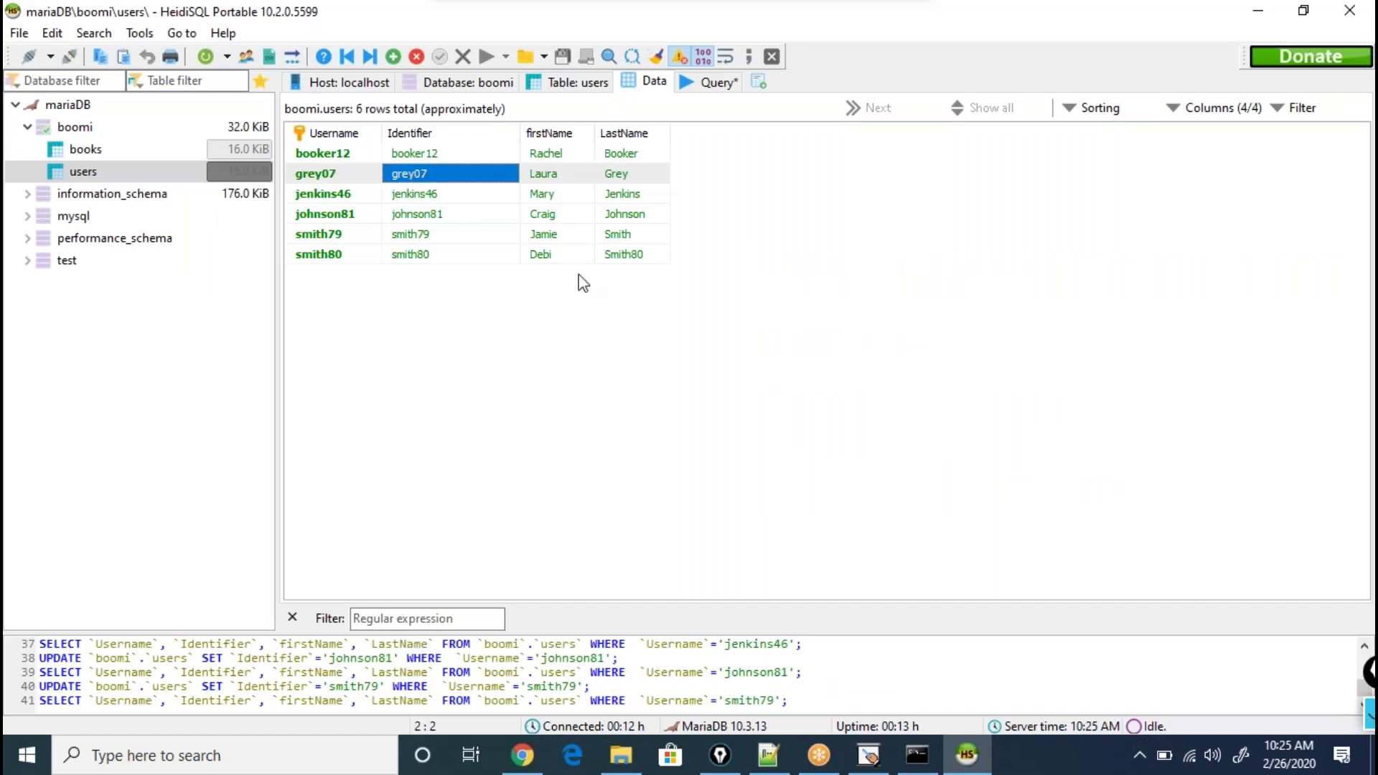
key("alt+Tab")
- Check the property type and name defined for the Identifier dynamic document property without changing them
left_click(824, 466)
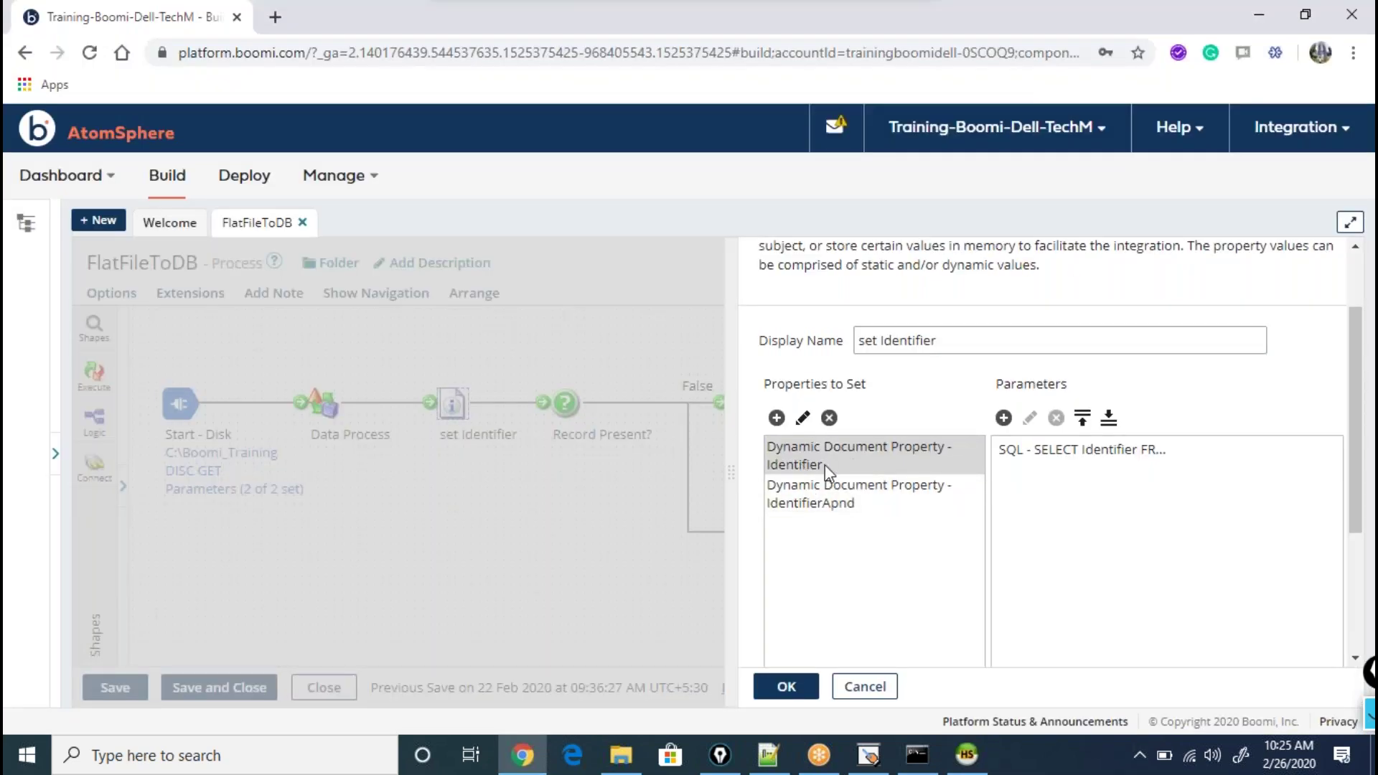
left_click(802, 418)
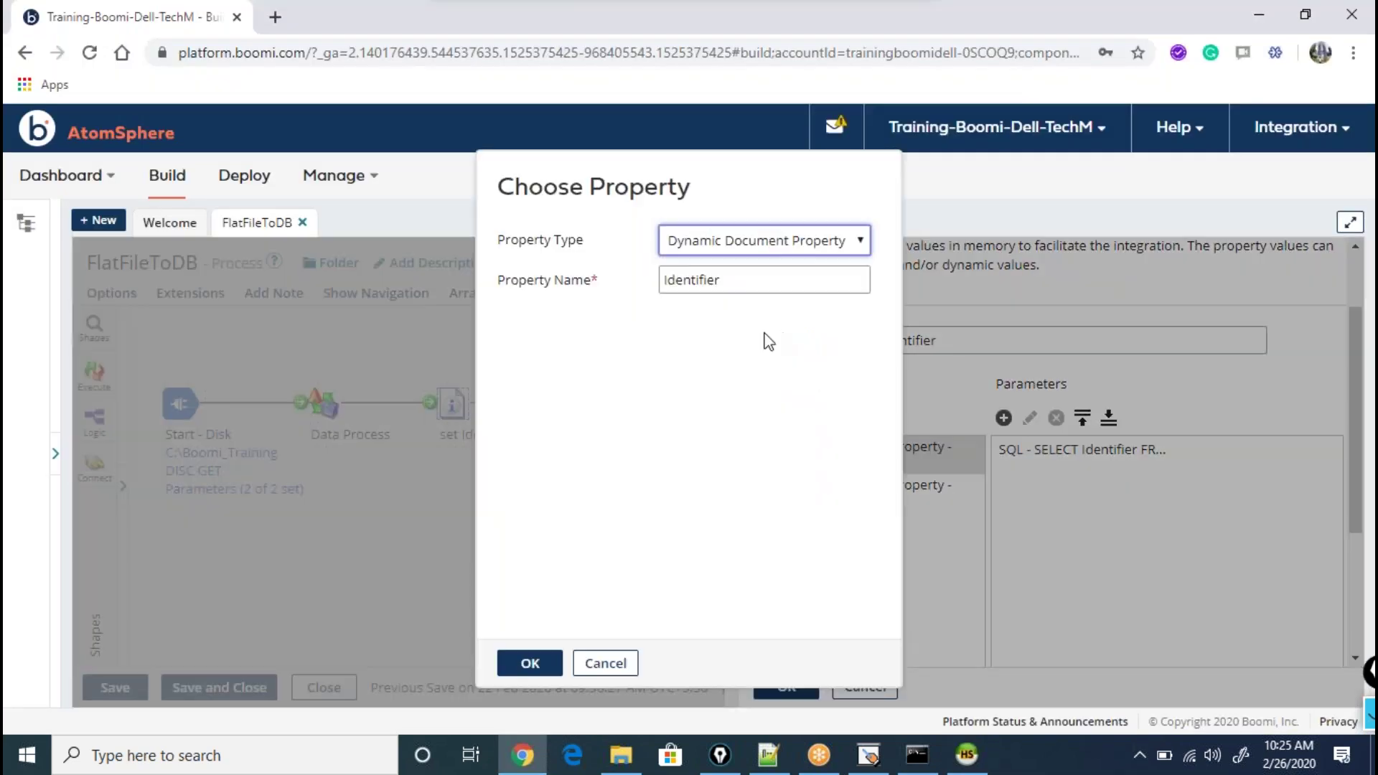
double_click(741, 280)
left_click(621, 653)
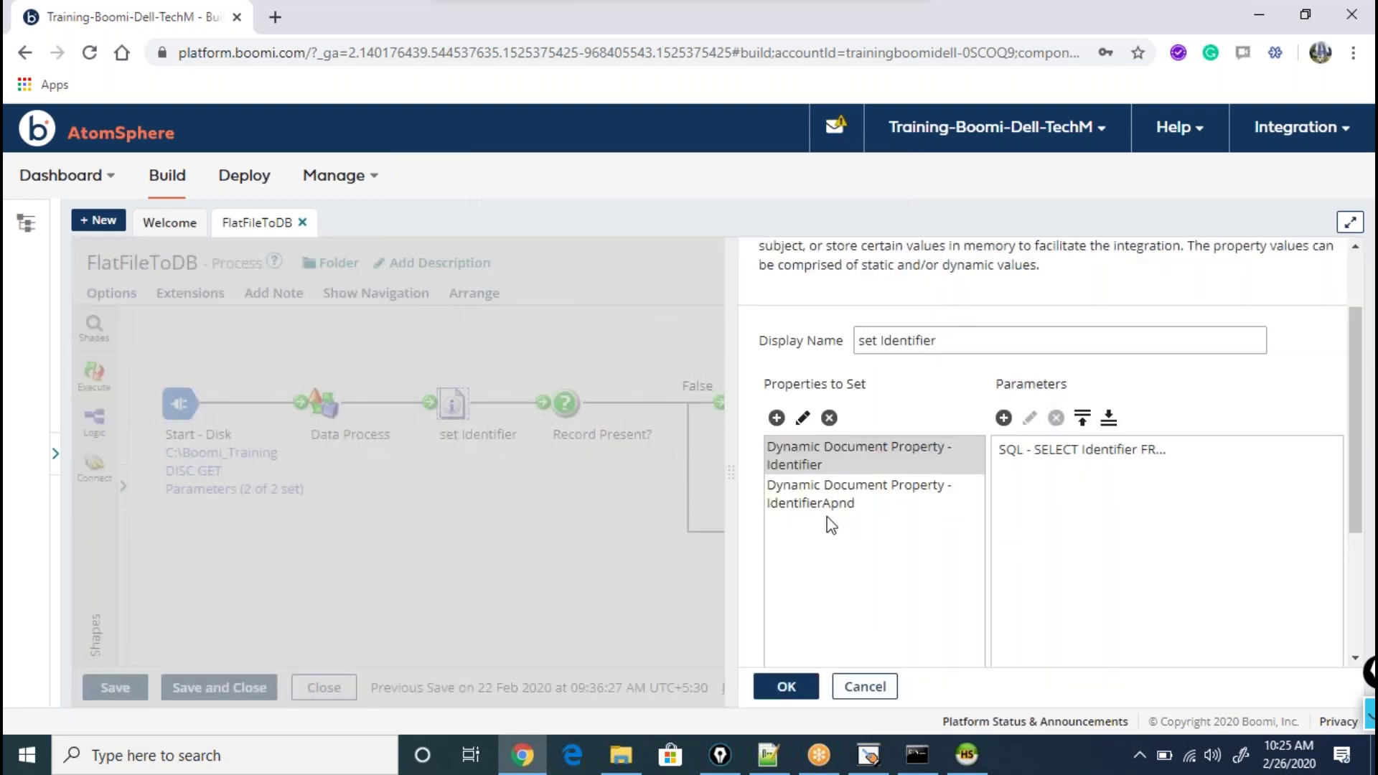
- Inspect the document property parameter used by IdentifierApnd, and close the set Identifier shape without changes
left_click(840, 499)
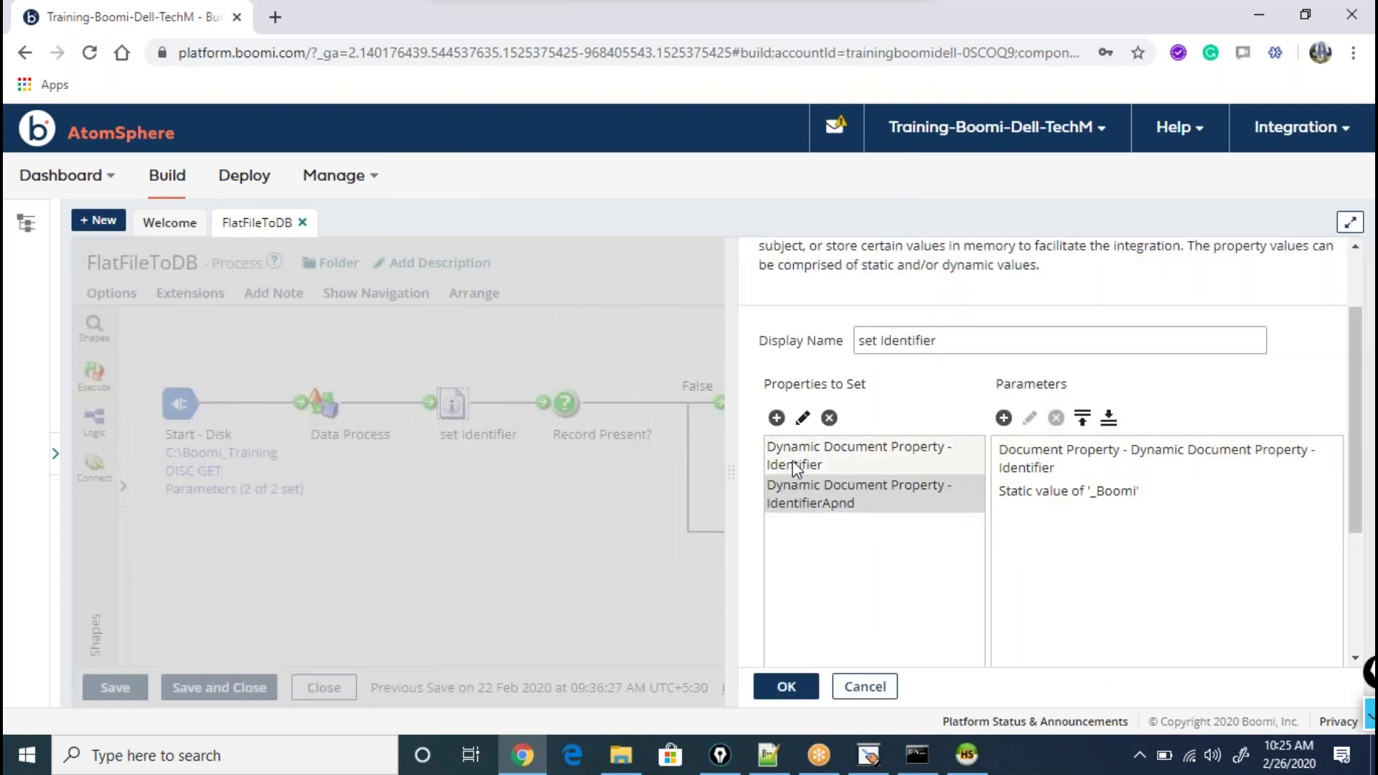
left_click(1036, 465)
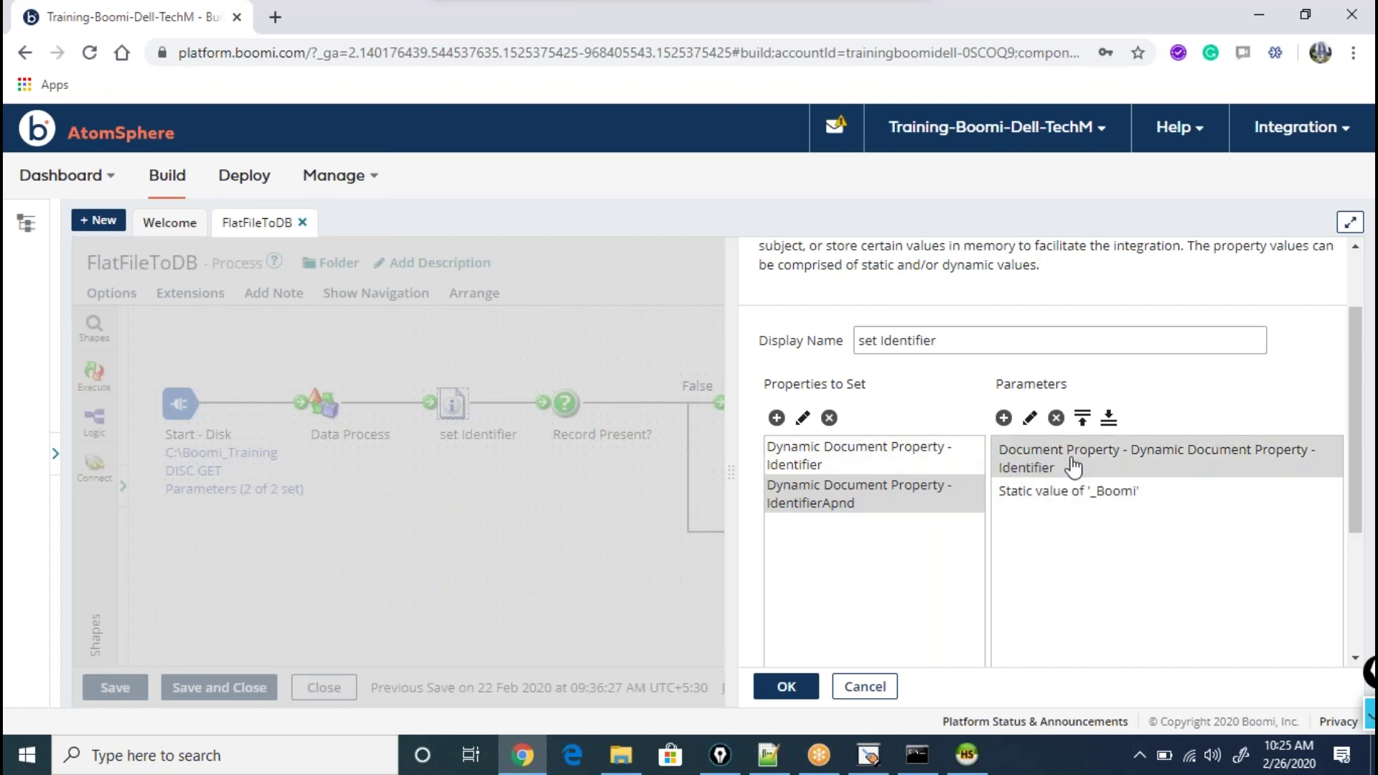
left_click(1029, 419)
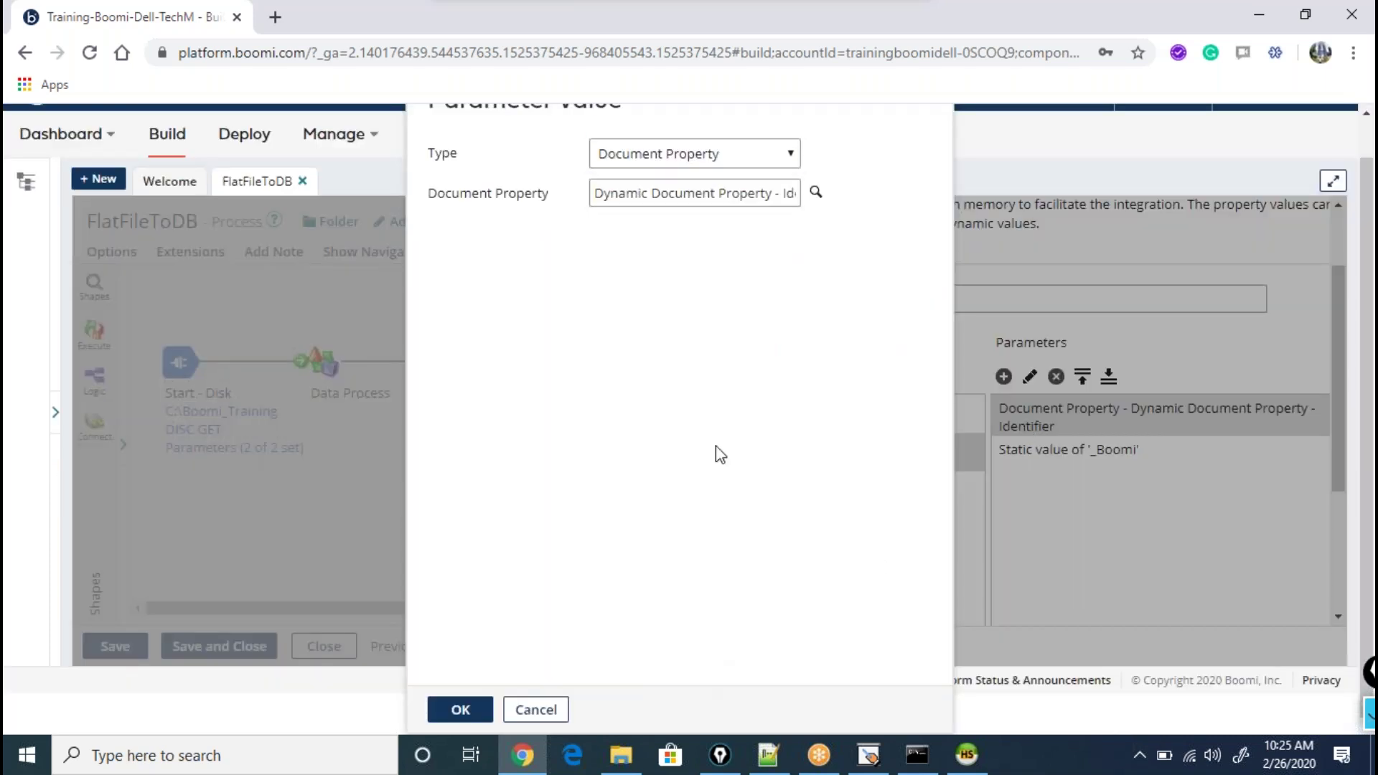
left_click(816, 191)
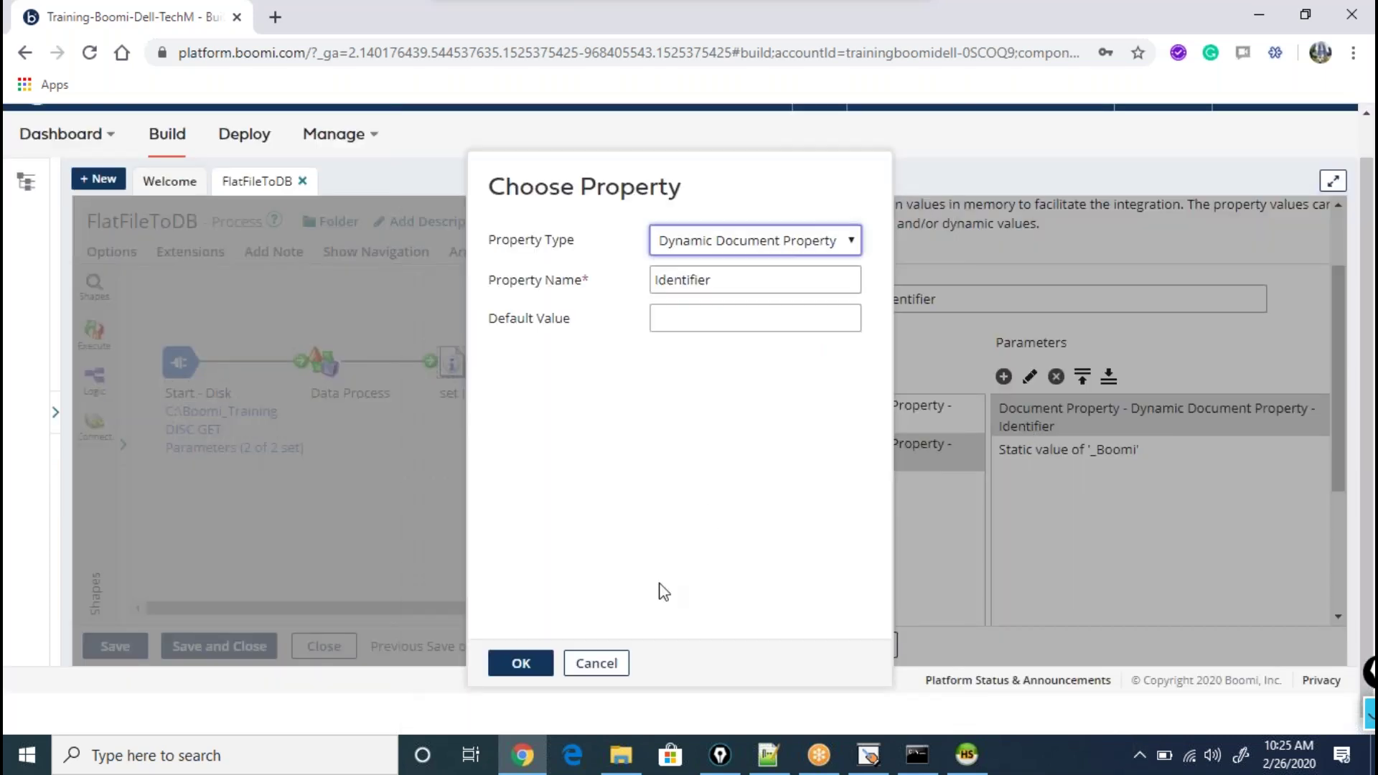
left_click(592, 675)
left_click(536, 709)
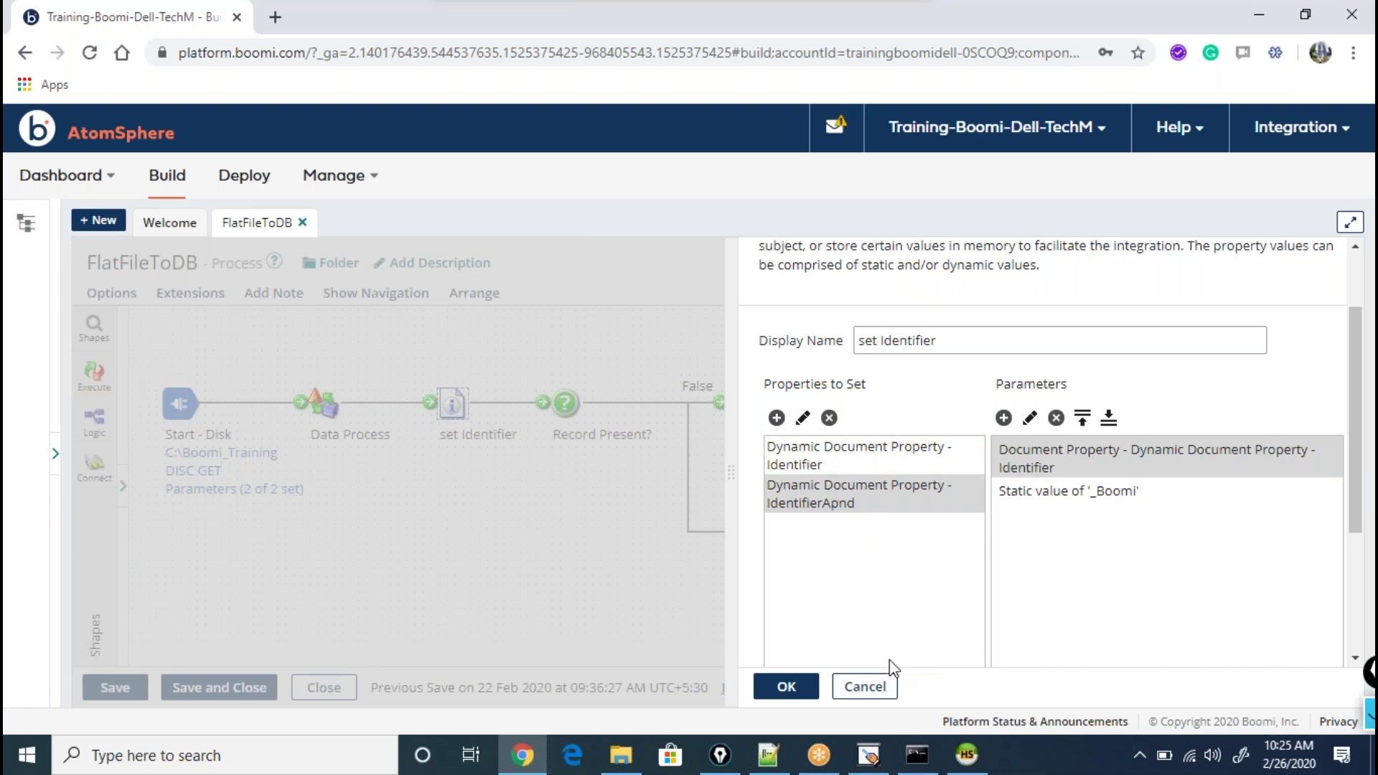
left_click(866, 686)
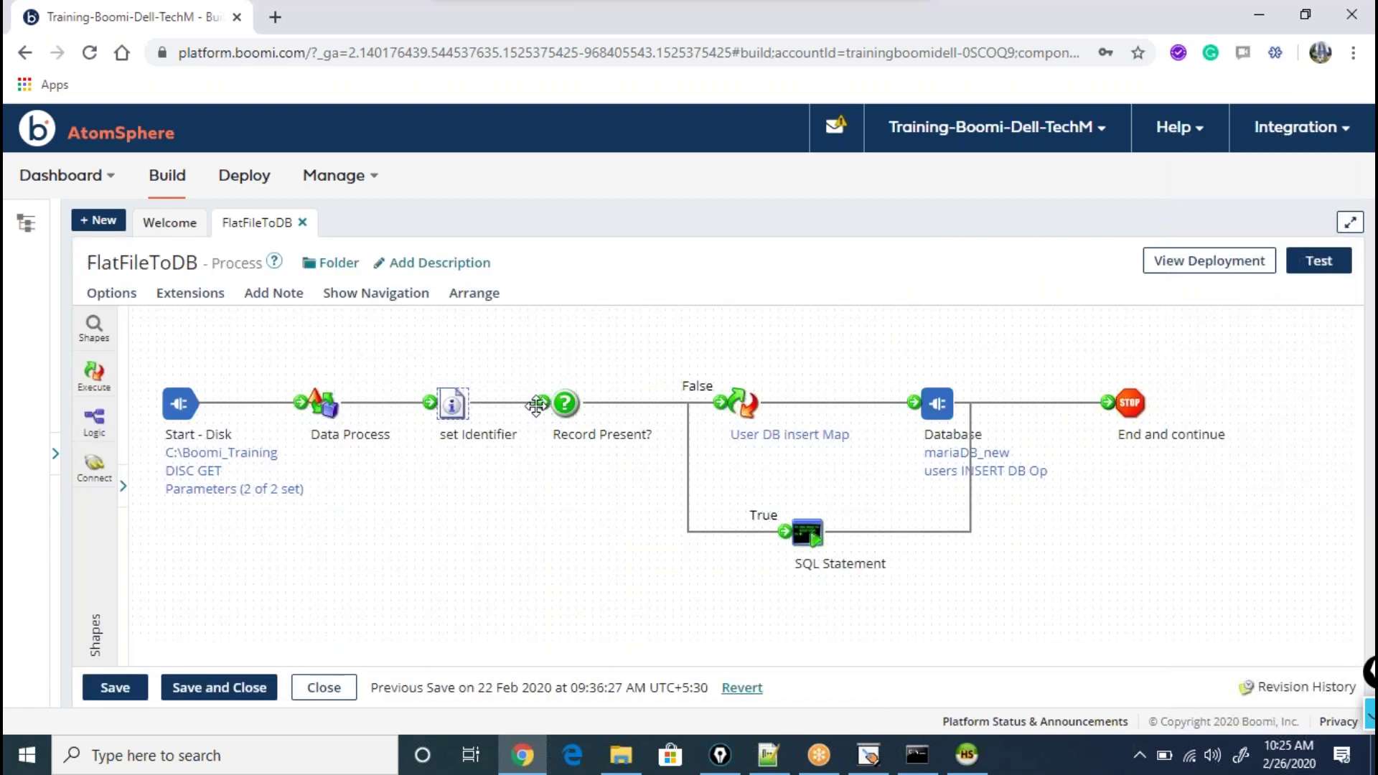
- Examine the SQL count query and its username parameter in the Record Present? decision, then close it without changes
mouse_move(565, 427)
left_click(568, 406)
double_click(567, 406)
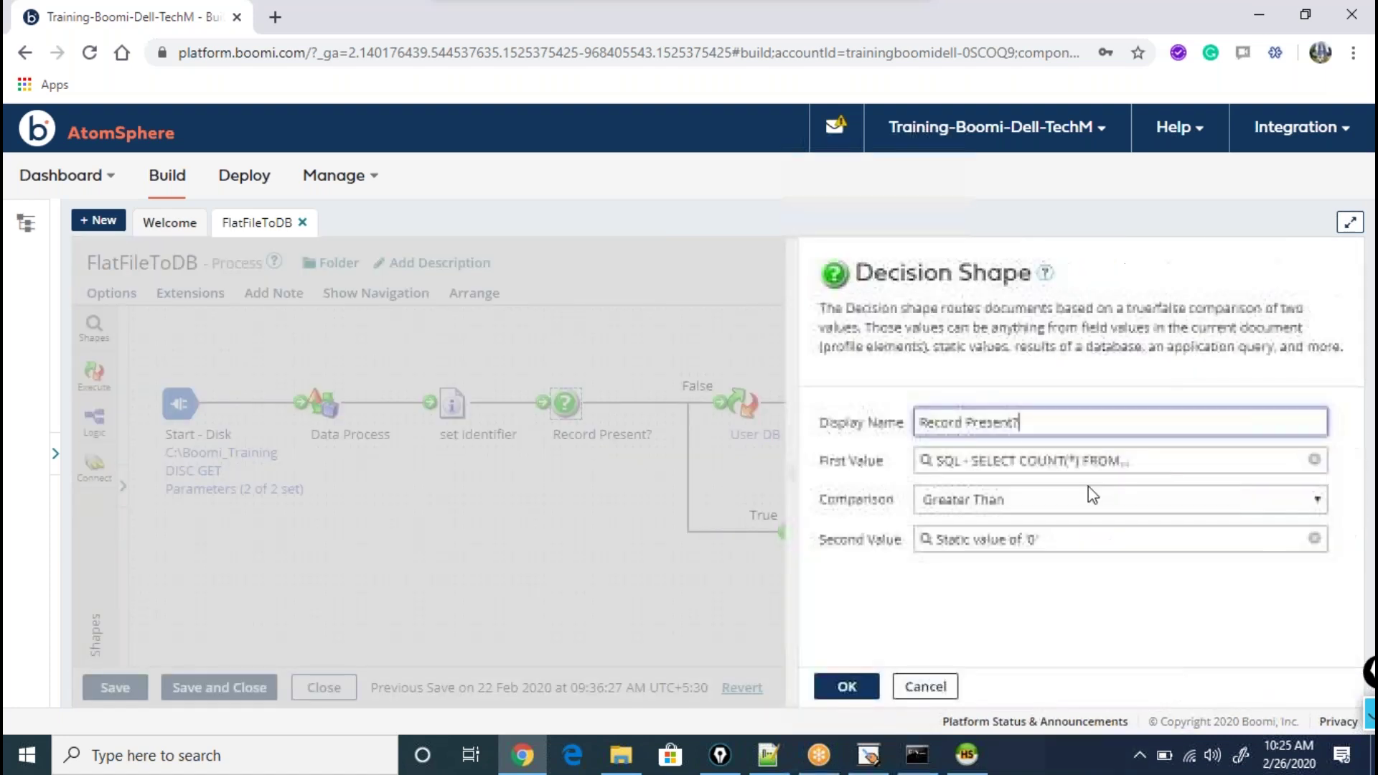
left_click(1059, 463)
left_click_drag(735, 366, 641, 366)
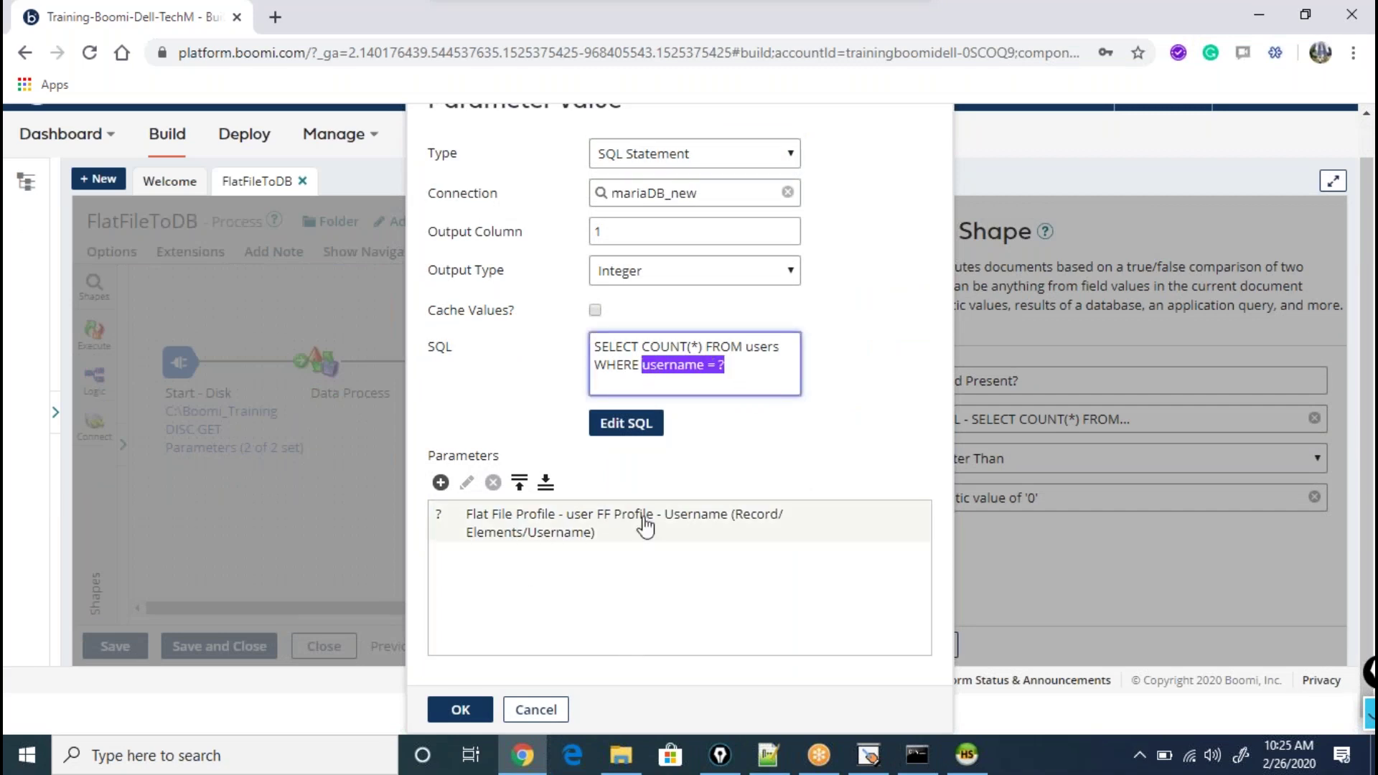
left_click(533, 710)
left_click(913, 682)
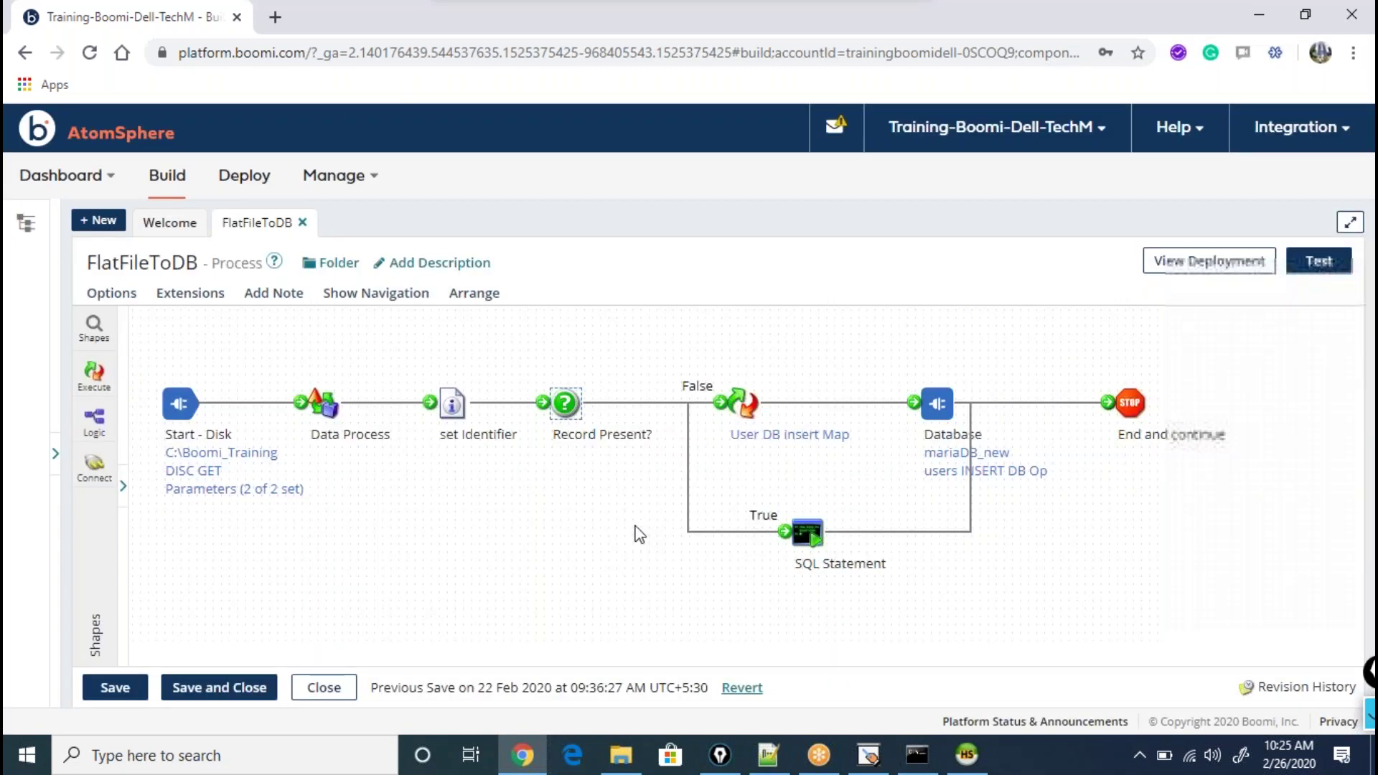
- Move the set Identifier shape onto the True branch before SQL Statement, connecting Data Process directly to Record Present?
left_click_drag(429, 402, 703, 506)
left_click_drag(415, 400, 468, 404)
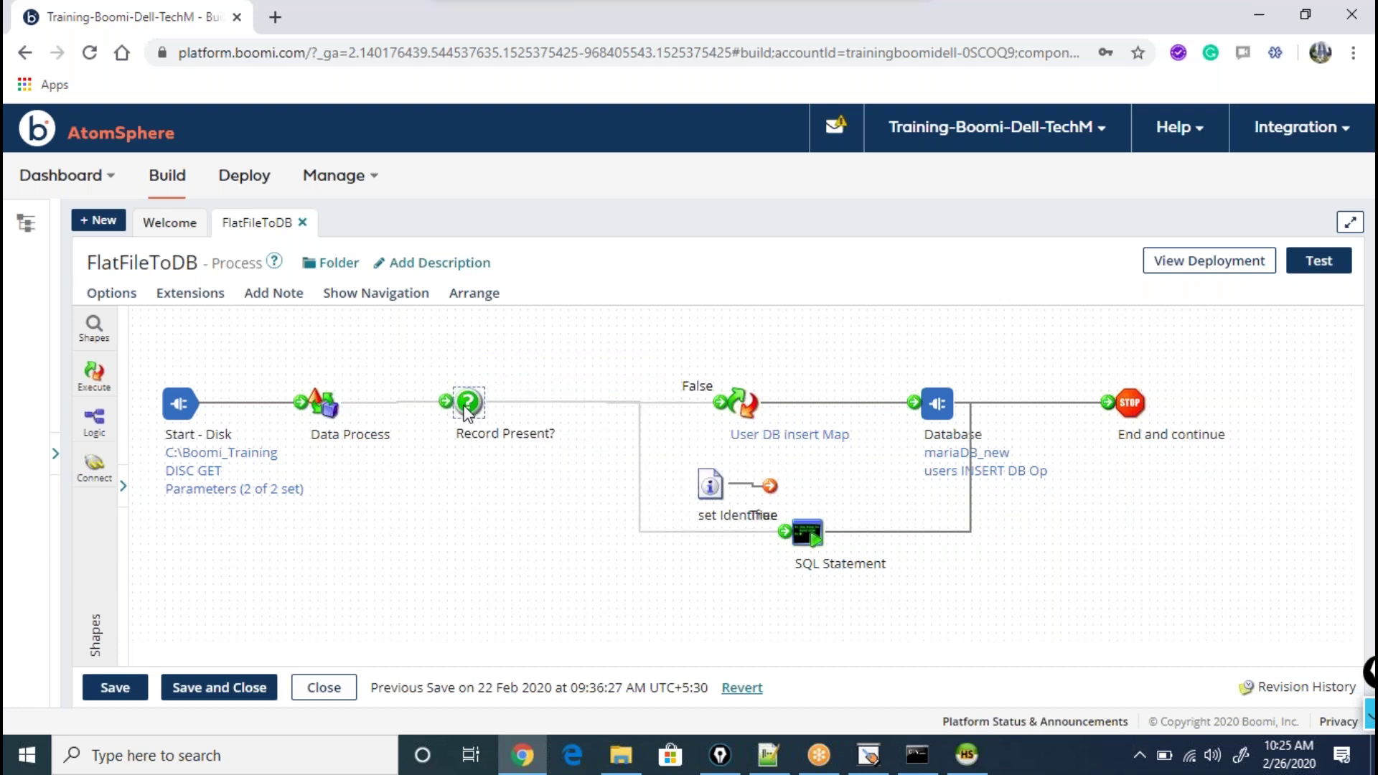
mouse_move(787, 534)
left_mouse_down()
mouse_move(711, 488)
mouse_move(679, 518)
mouse_move(804, 532)
left_mouse_up()
mouse_move(683, 524)
left_mouse_down()
mouse_move(703, 540)
mouse_move(687, 540)
left_mouse_up()
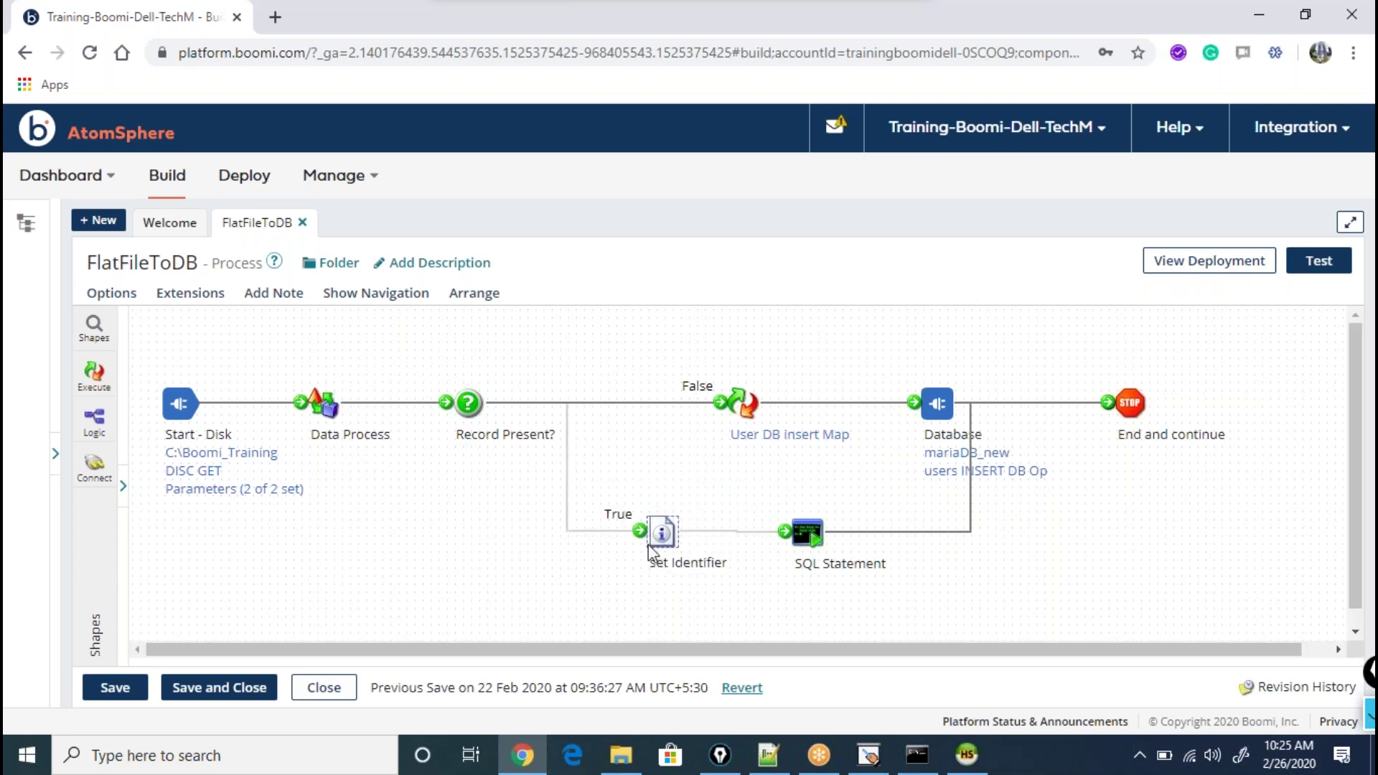
- Review the User DB insert Map and the statement details of its users INSERT Database Profile, then return to the process
left_click(725, 434)
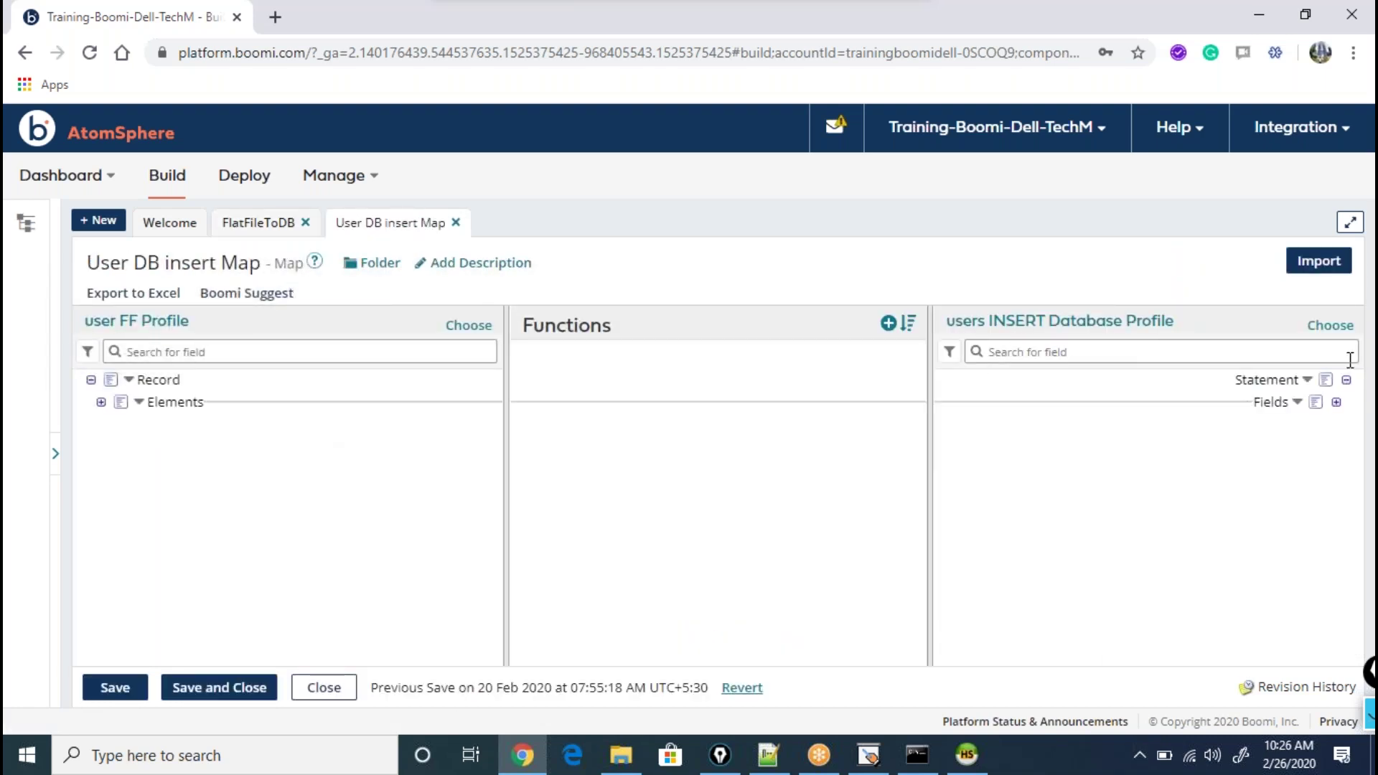
left_click(1336, 402)
left_click(1018, 321)
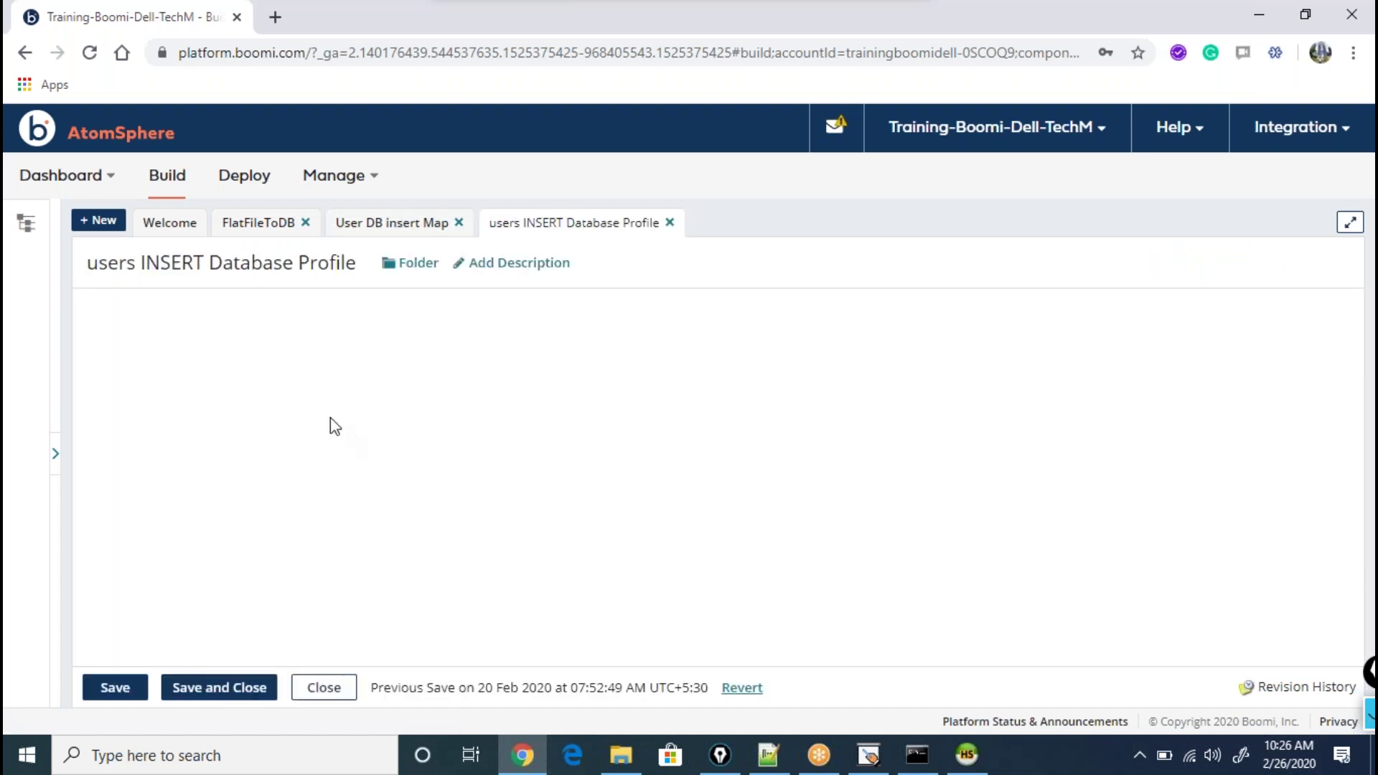
left_click(180, 336)
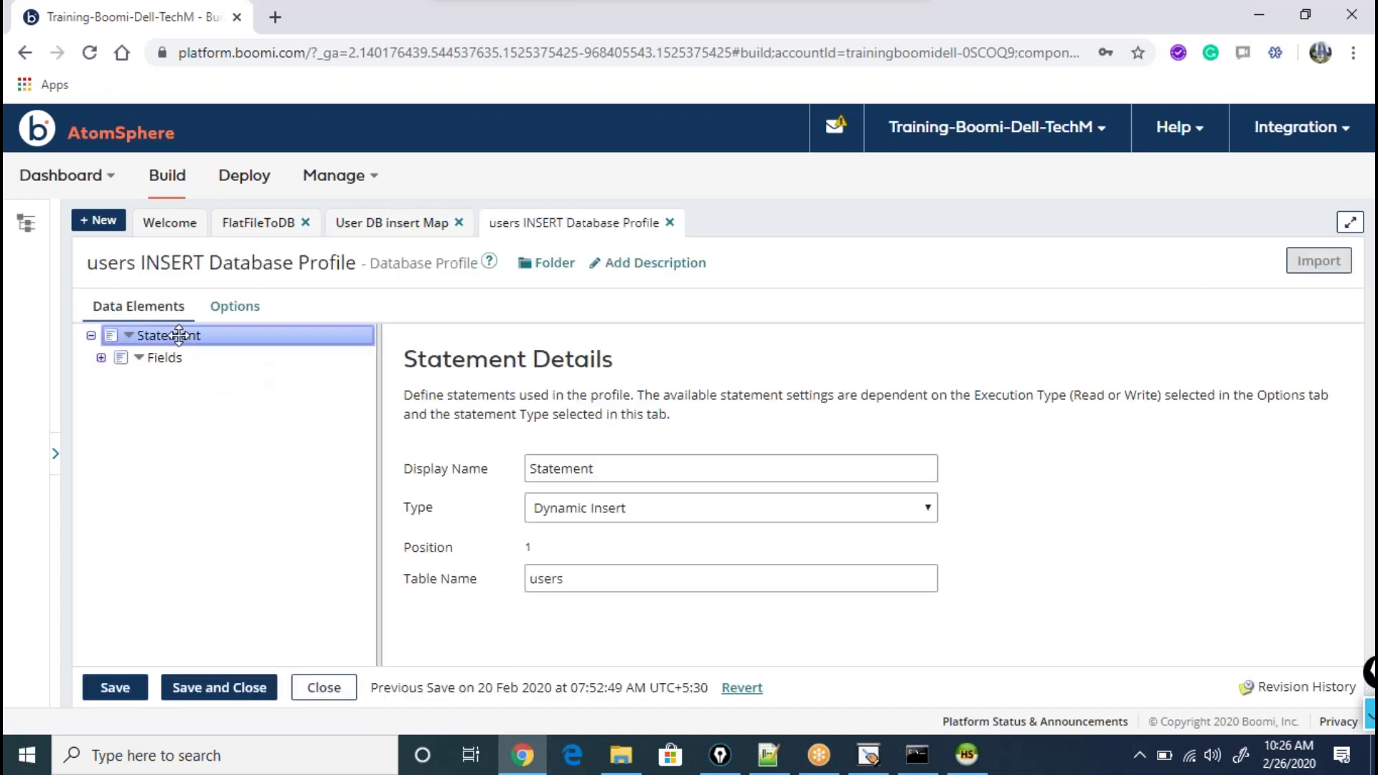
left_click(323, 687)
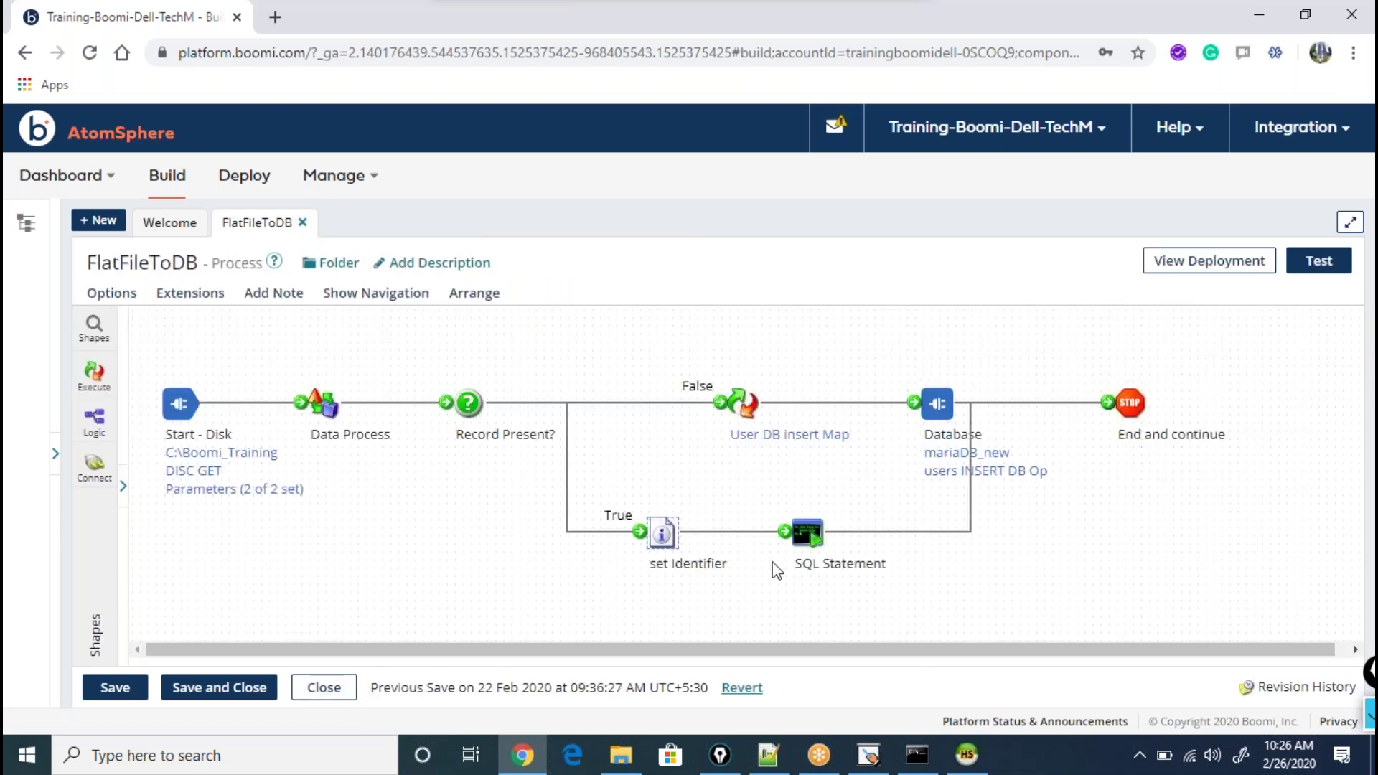
- Review the properties to set and the IdentifierApnd parameters in the set Identifier shape, then close it without changes
mouse_move(662, 535)
mouse_move(666, 534)
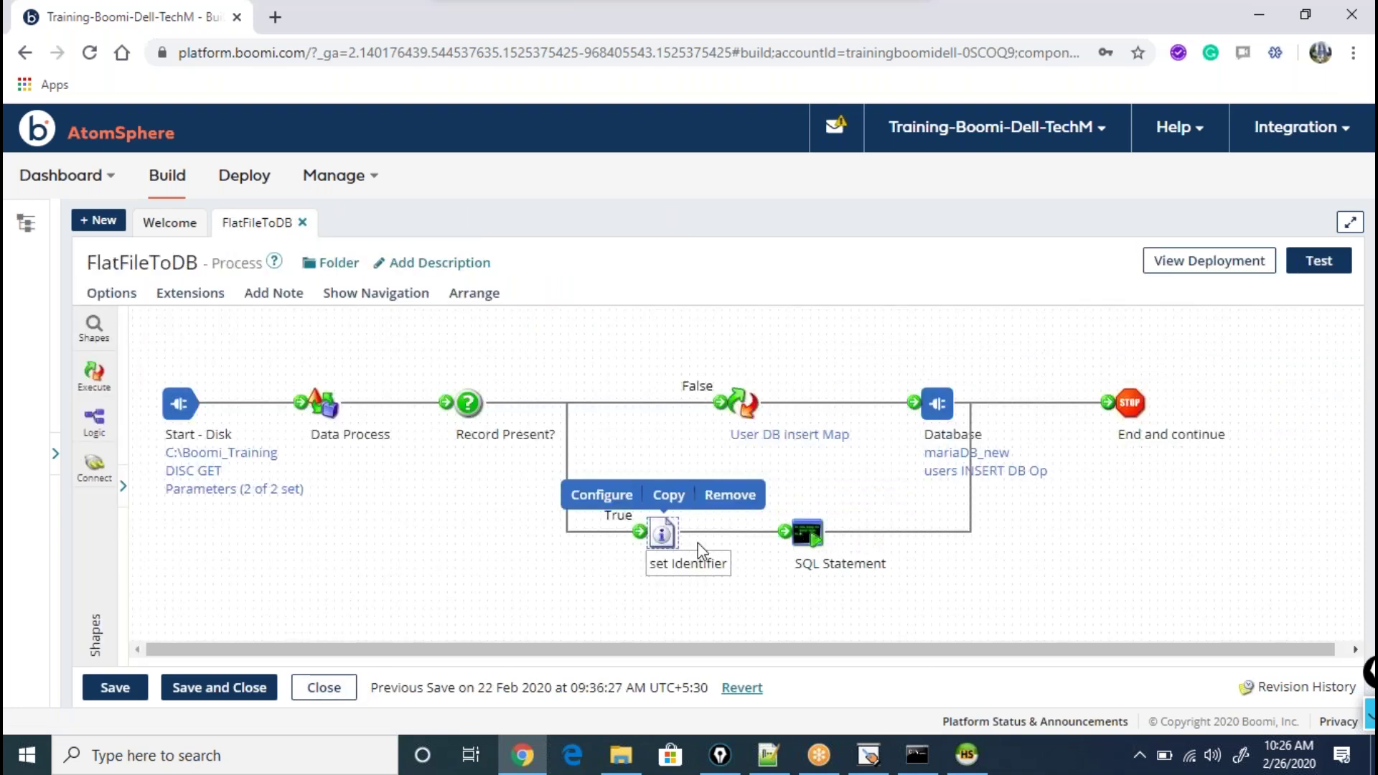
left_click(665, 534)
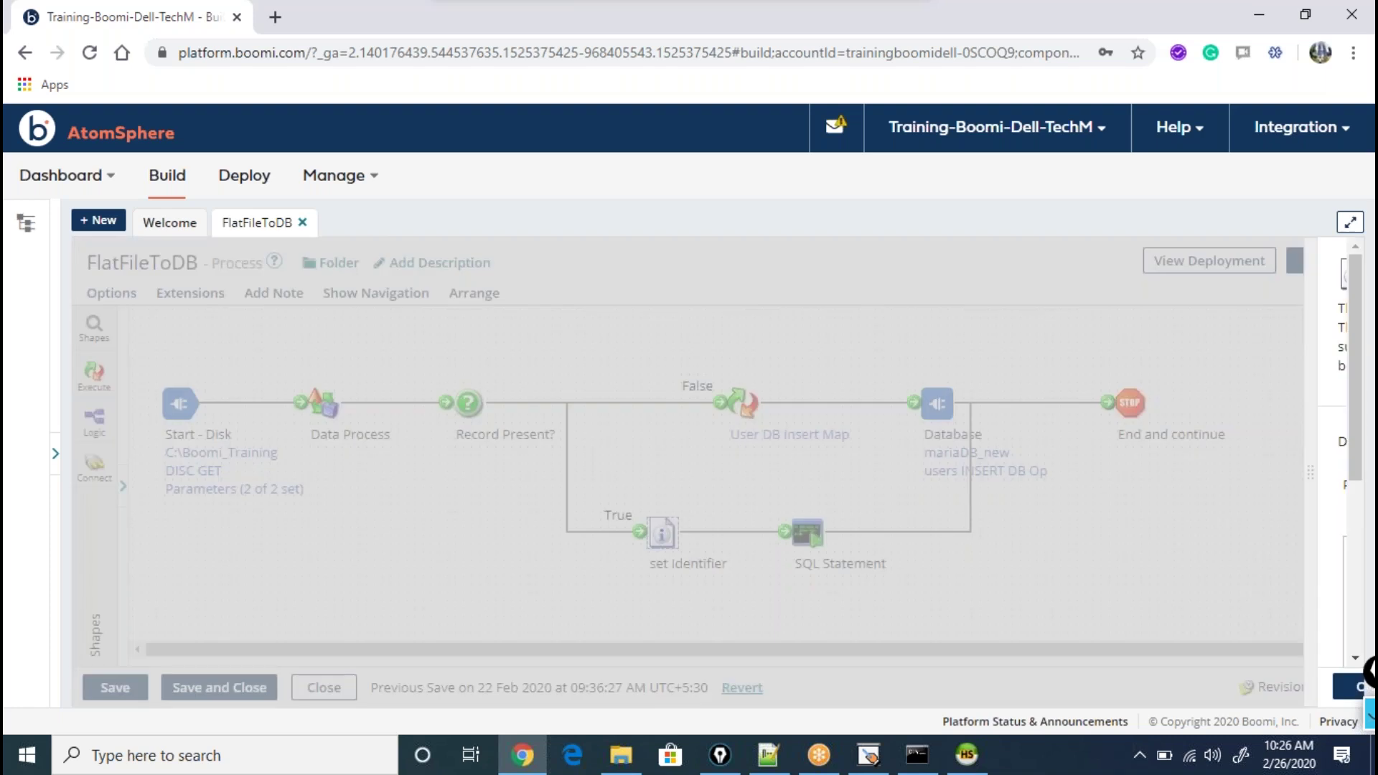
left_click(843, 606)
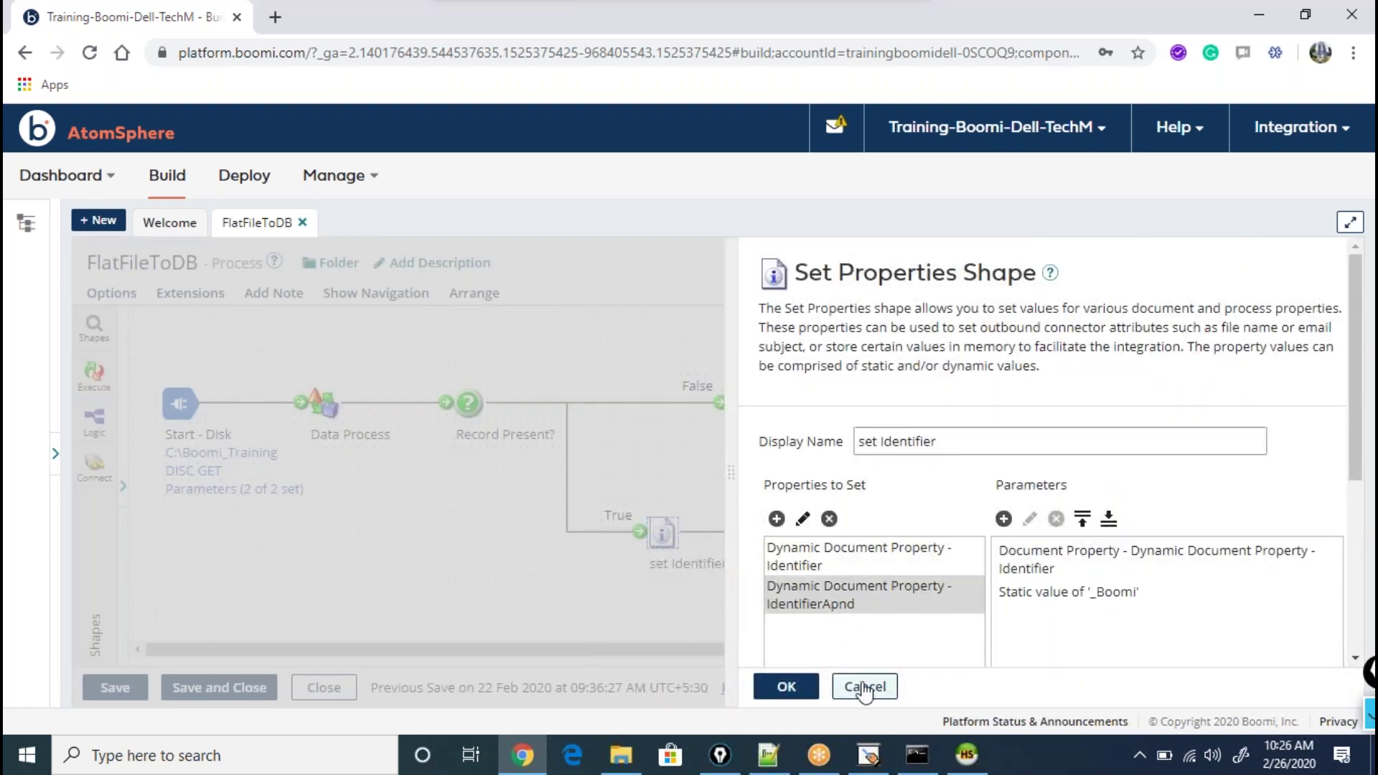
left_click(892, 691)
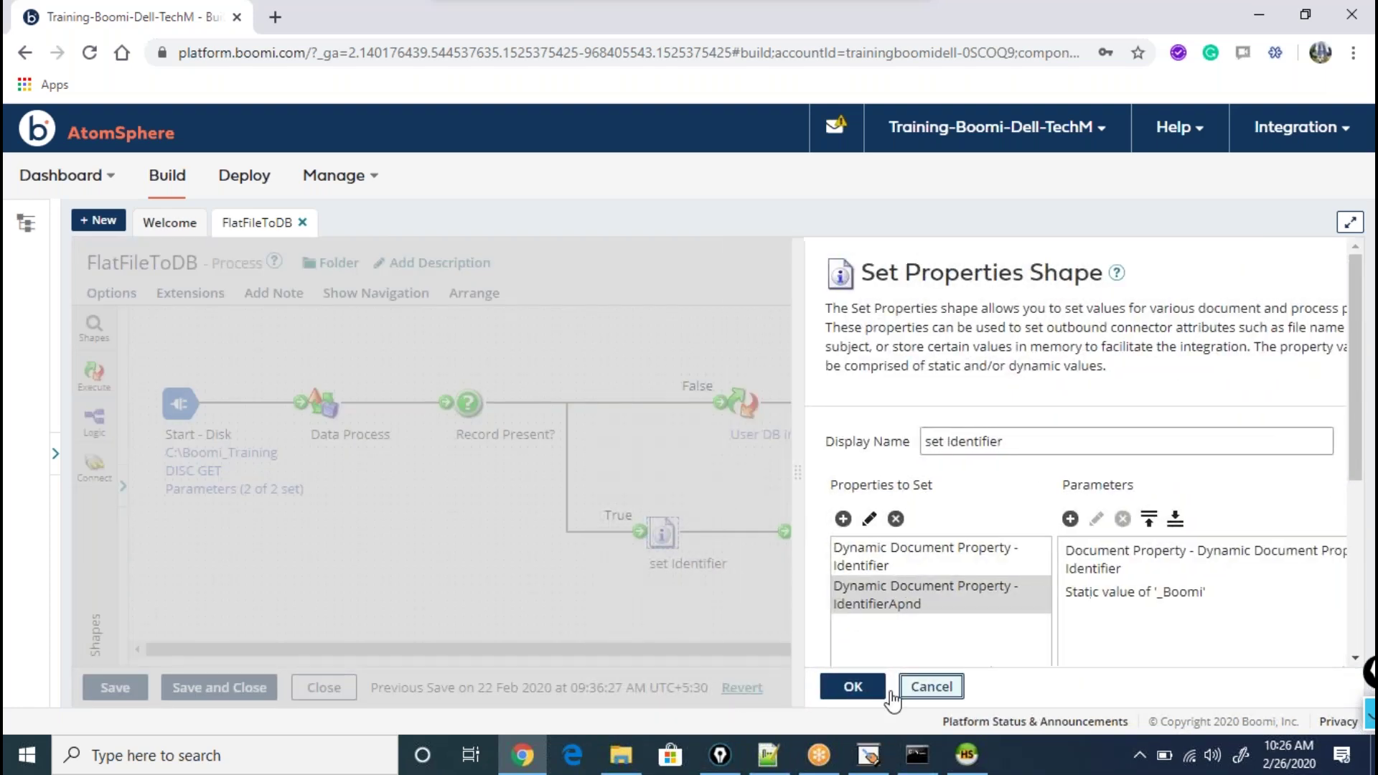
- Examine the UPDATE statement and its IdentifierApnd and Username variables in the SQL Statement shape, then close it without changes
left_click(818, 531)
scroll(1207, 541, "down", 2)
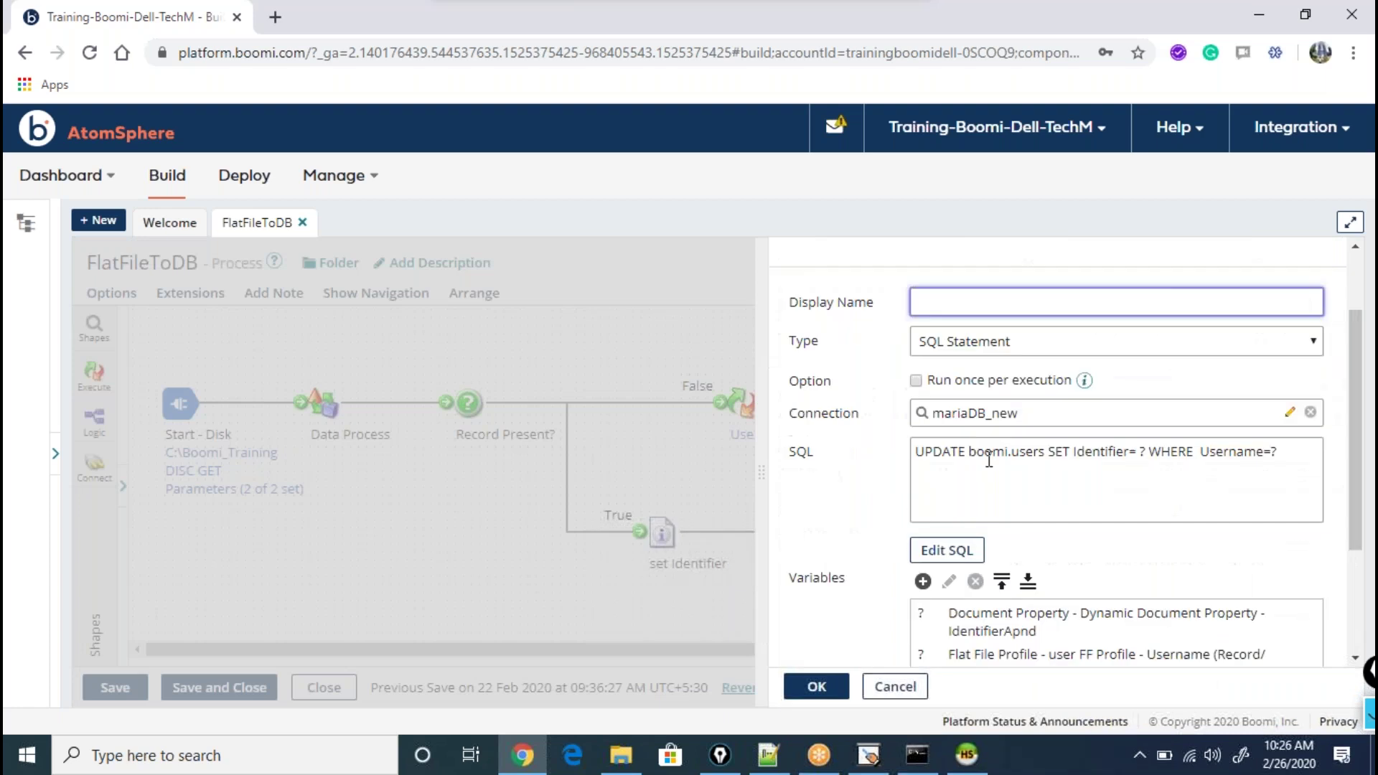
left_click_drag(968, 452, 1137, 452)
left_click(1252, 450)
left_click_drag(1252, 450, 1304, 461)
scroll(1220, 502, "down", 2)
left_click(1003, 570)
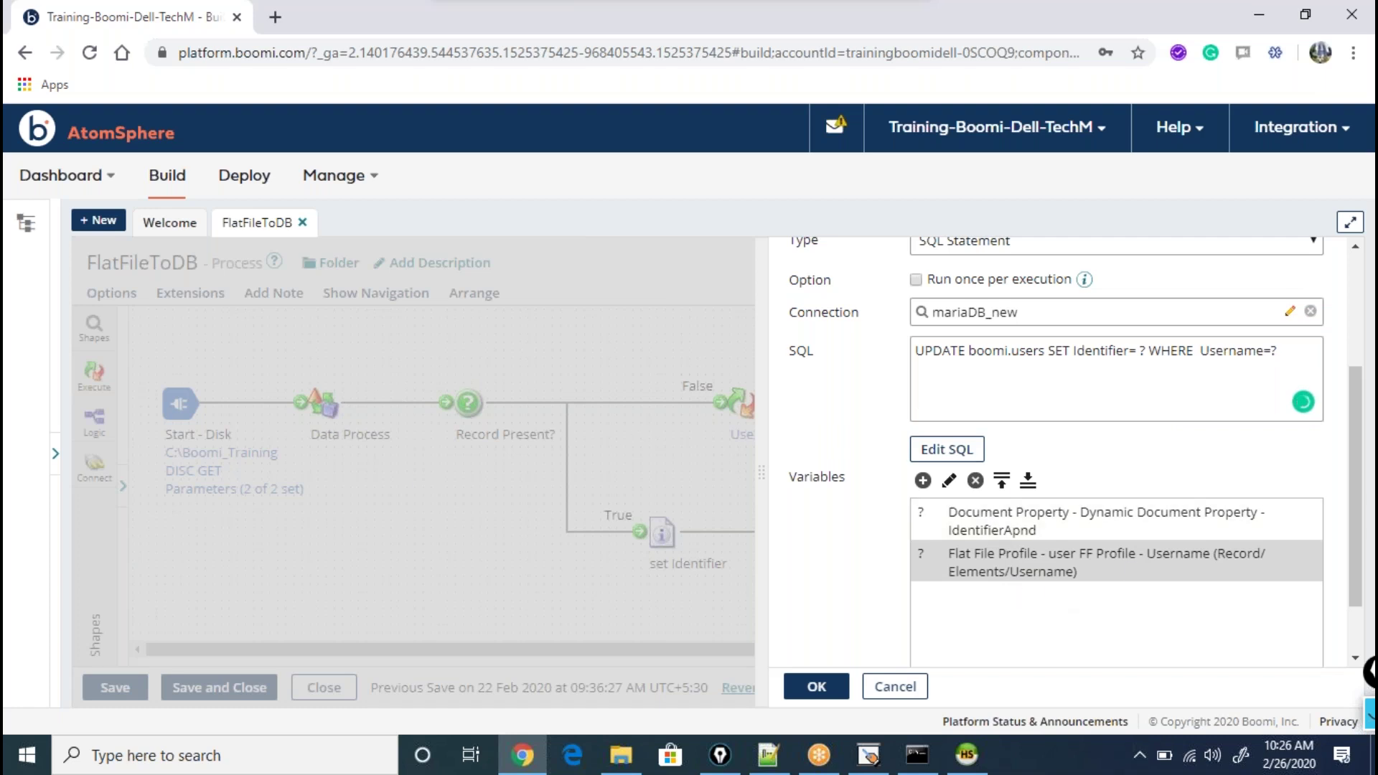
left_click(1214, 351)
left_click_drag(1239, 355, 1306, 349)
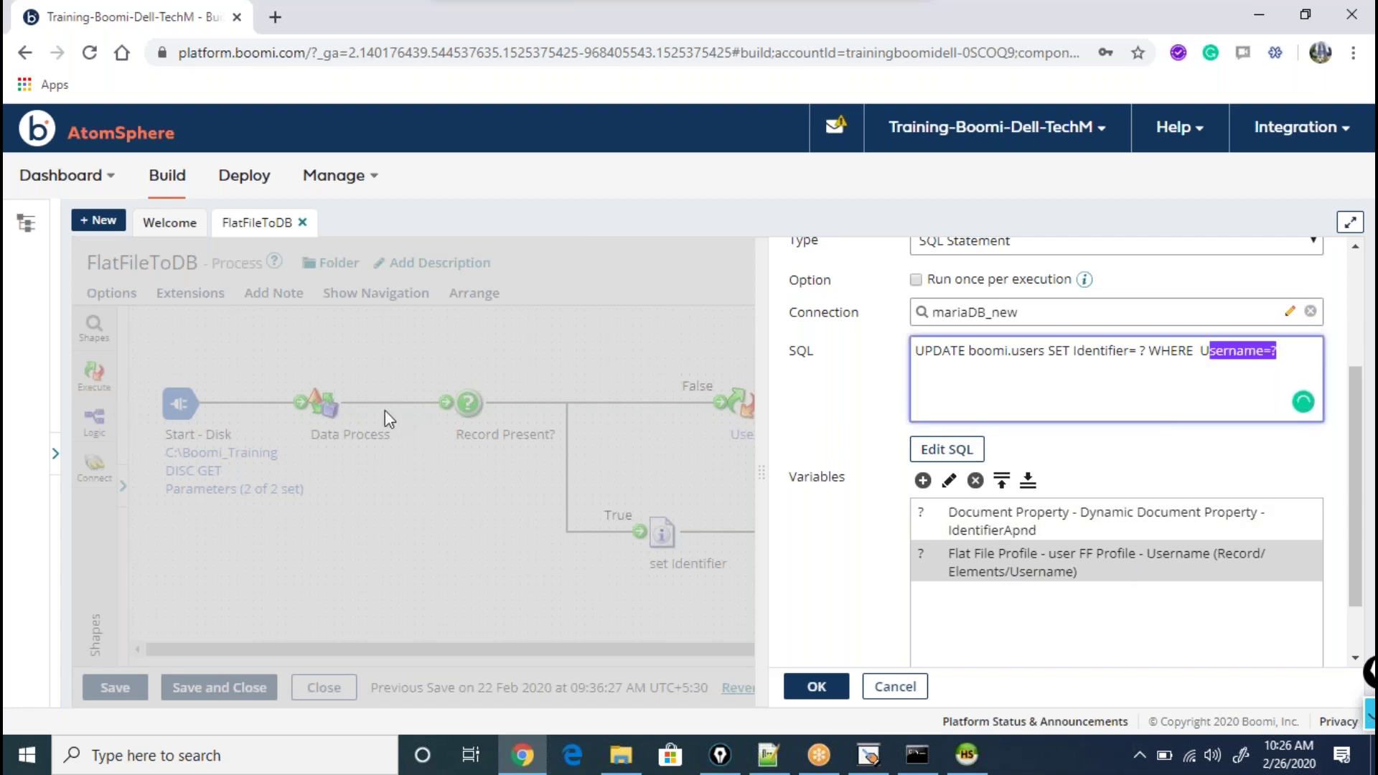
left_click_drag(1039, 530, 1036, 514)
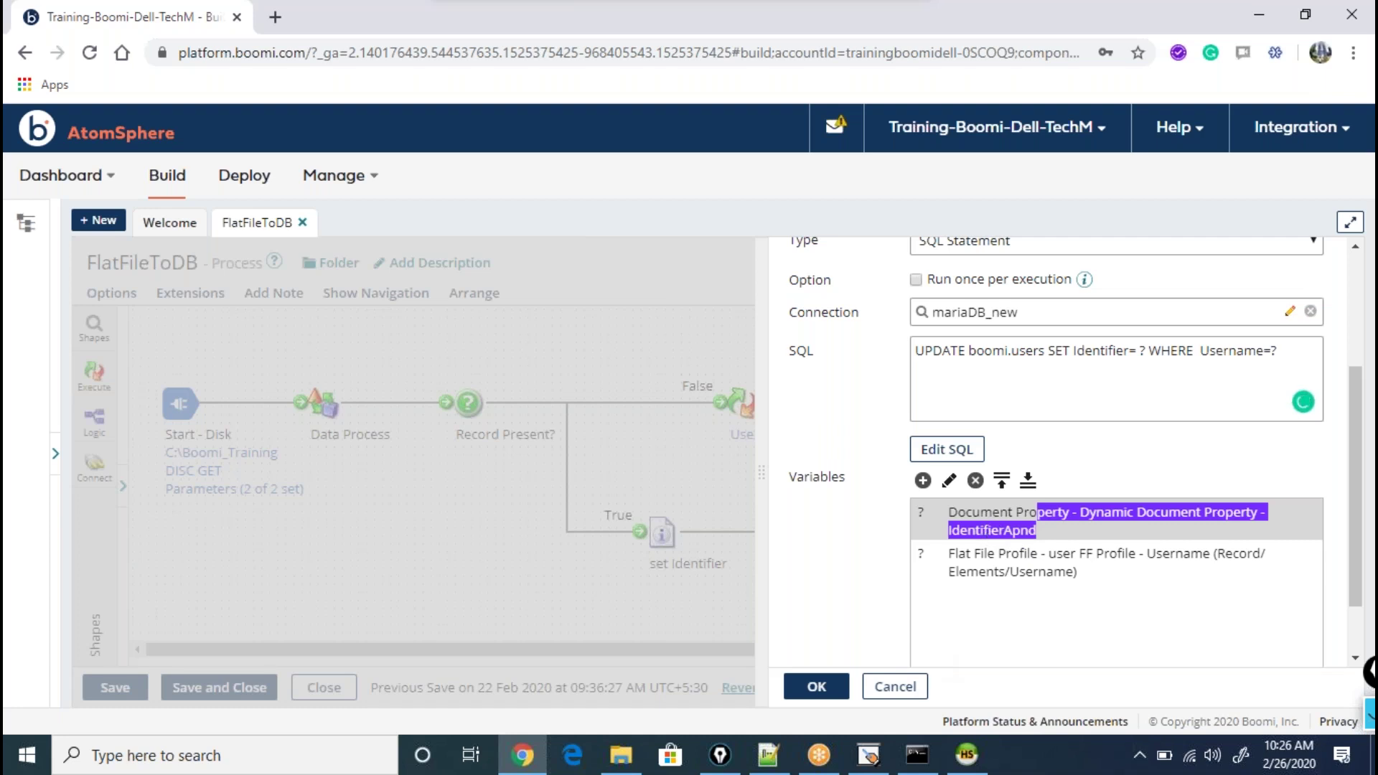
left_click(896, 689)
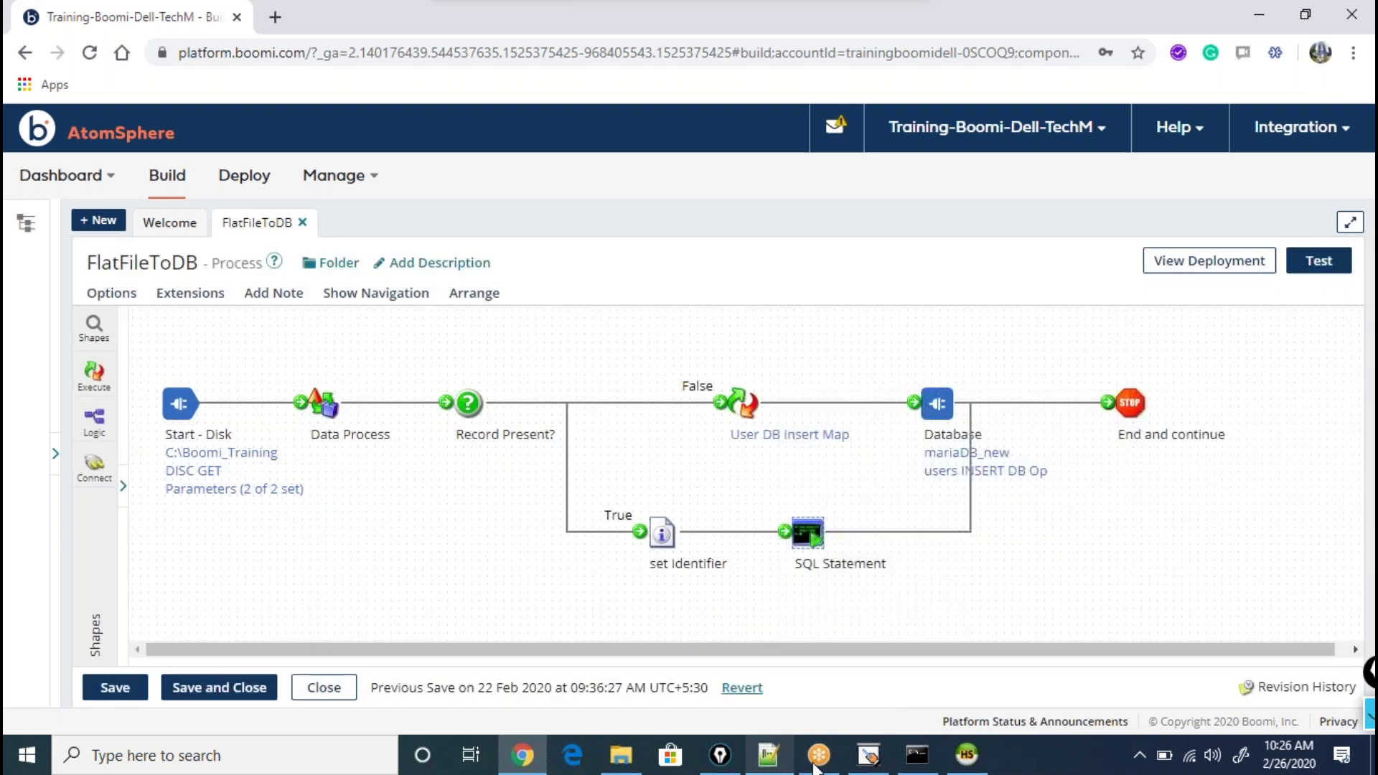
- Switch to HeidiSQL and delete all rows from the boomi users table
left_click(962, 762)
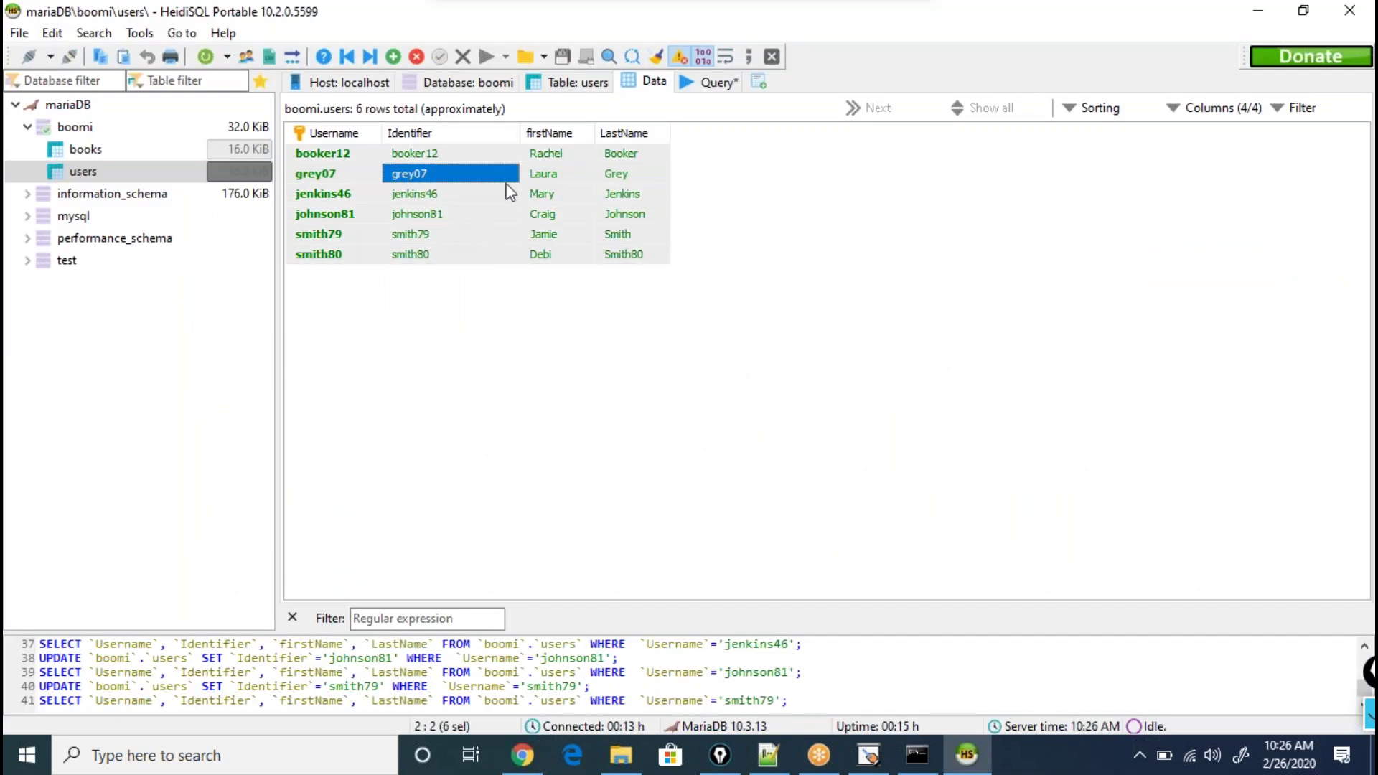
left_click(416, 58)
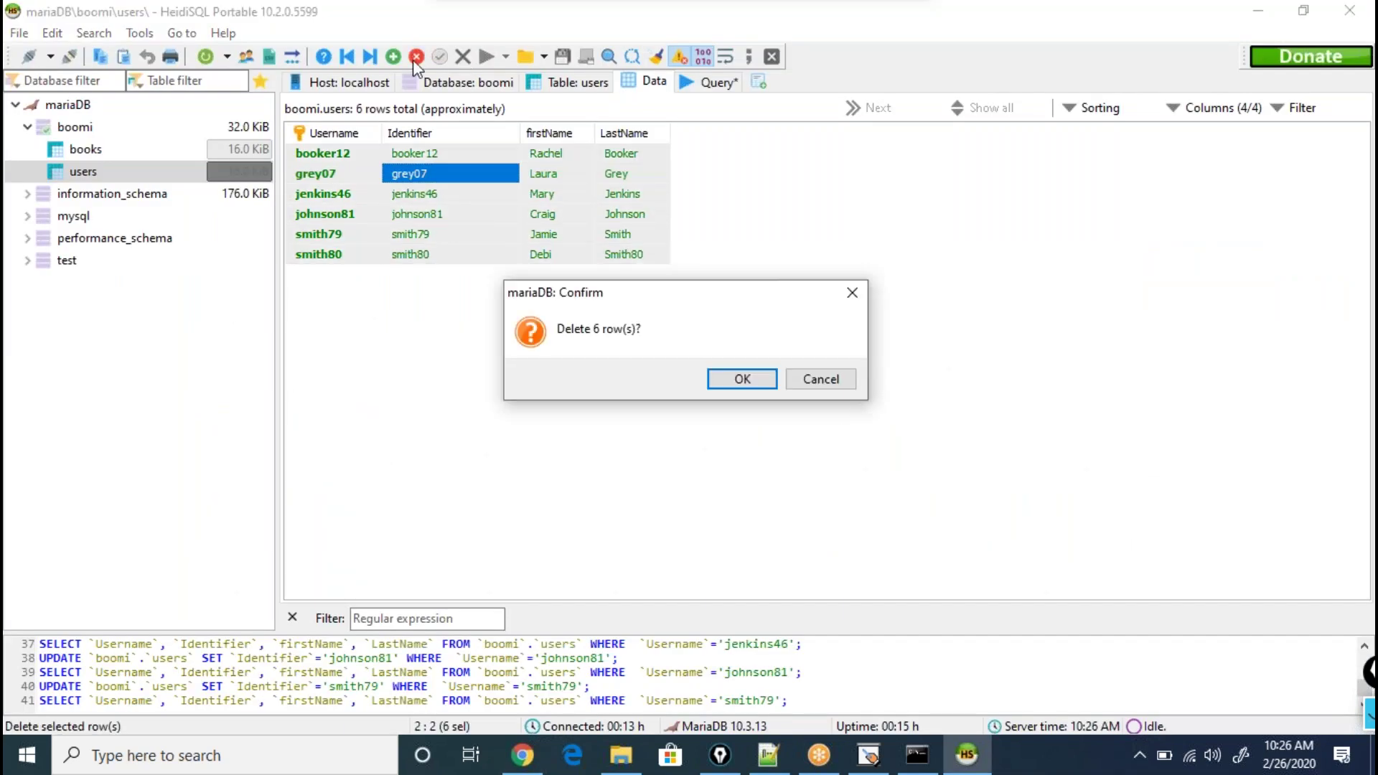
left_click(742, 379)
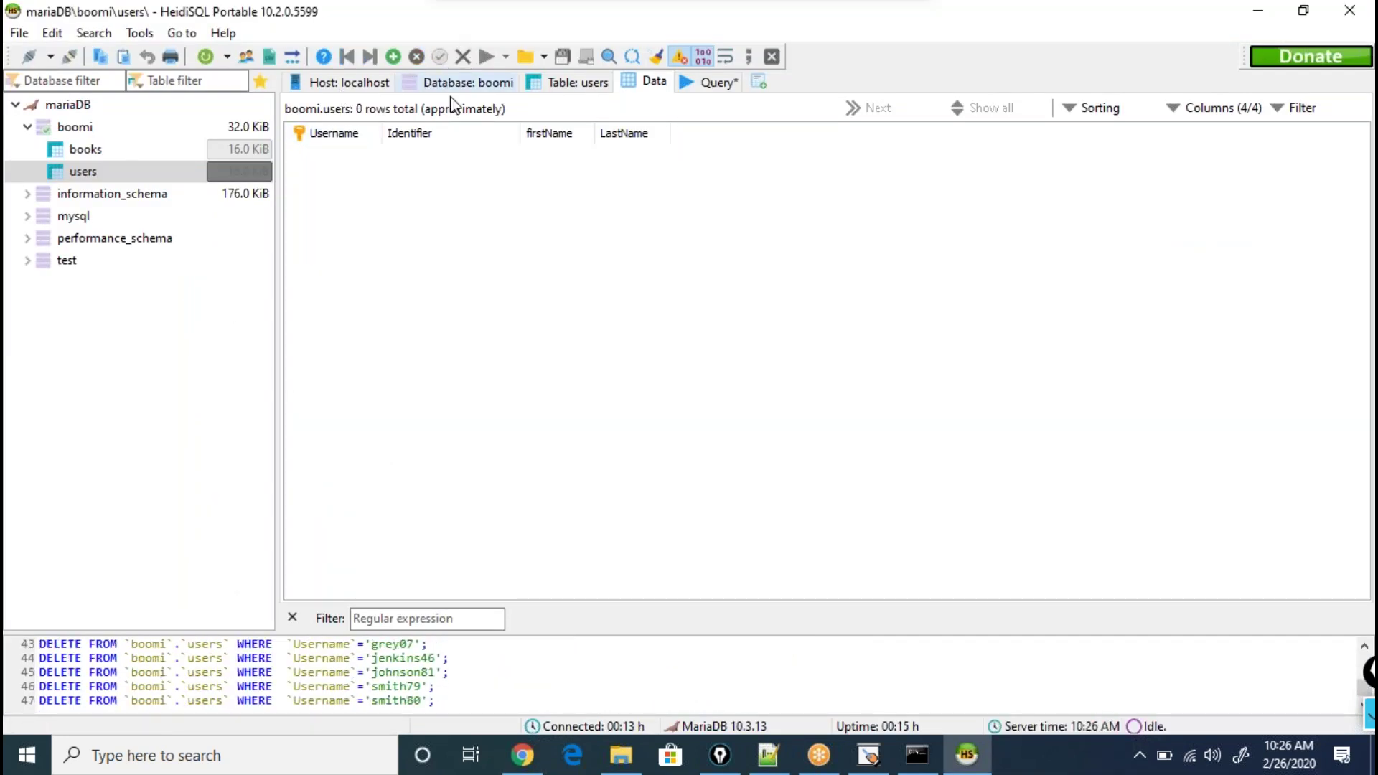
- Return to Boomi in Chrome, save the FlatFileToDB process changes, and run a test on the Training Atom
left_click(523, 755)
left_click(1314, 248)
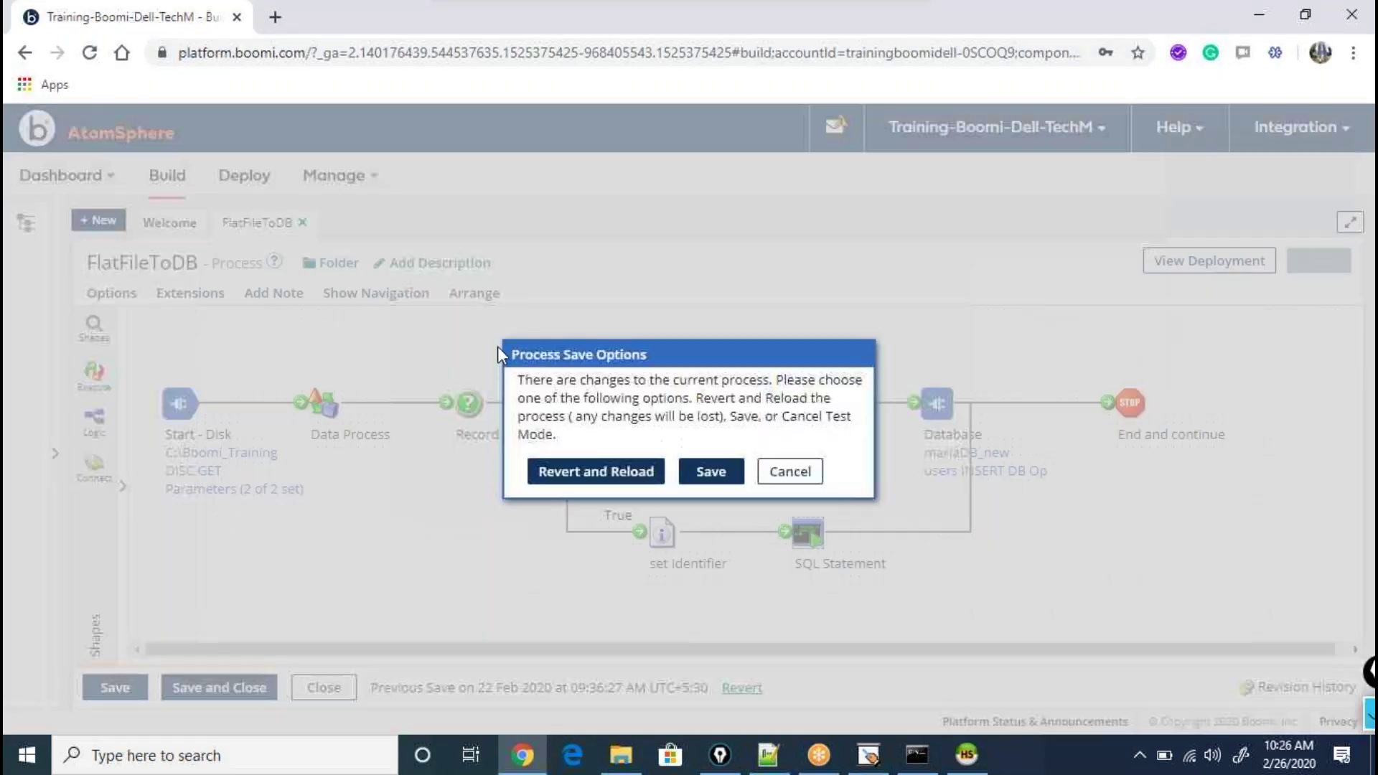
left_click(710, 472)
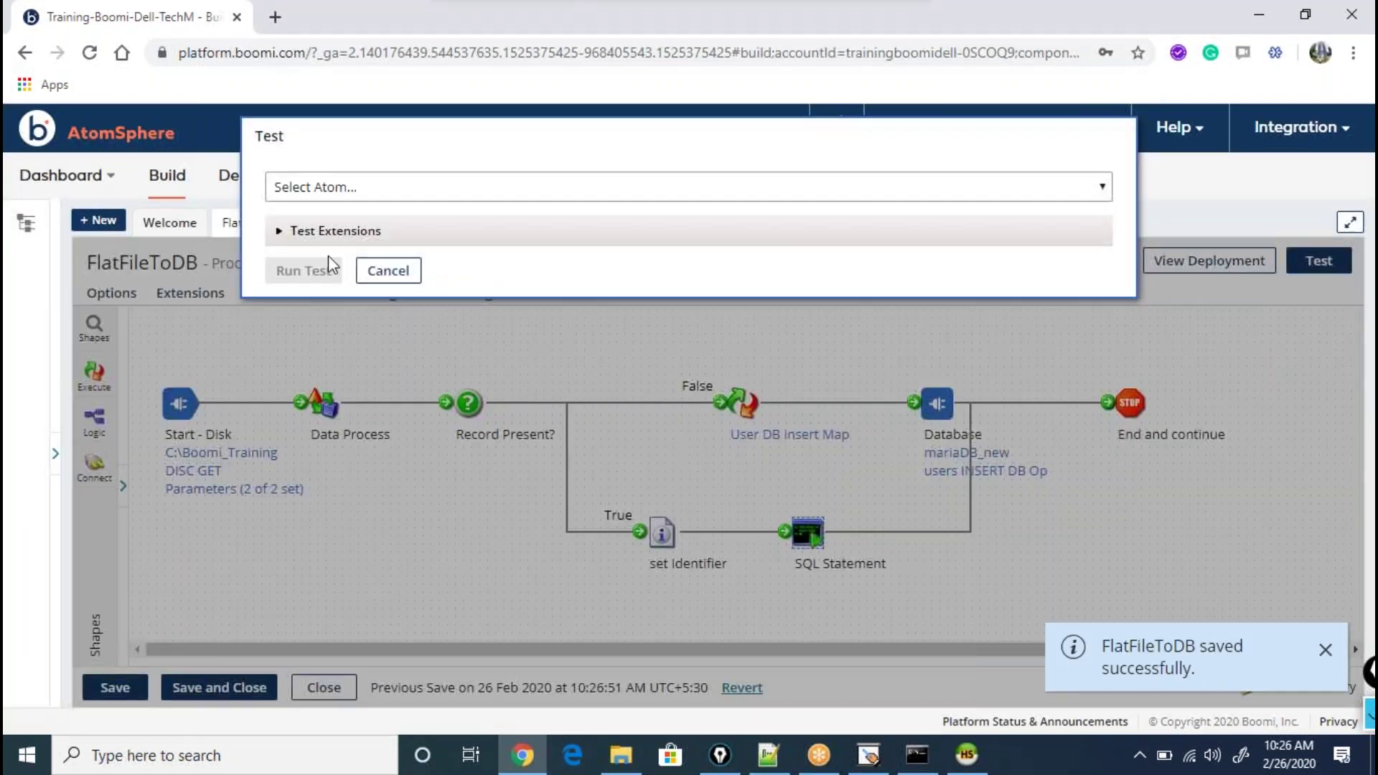
left_click(364, 188)
left_click(326, 389)
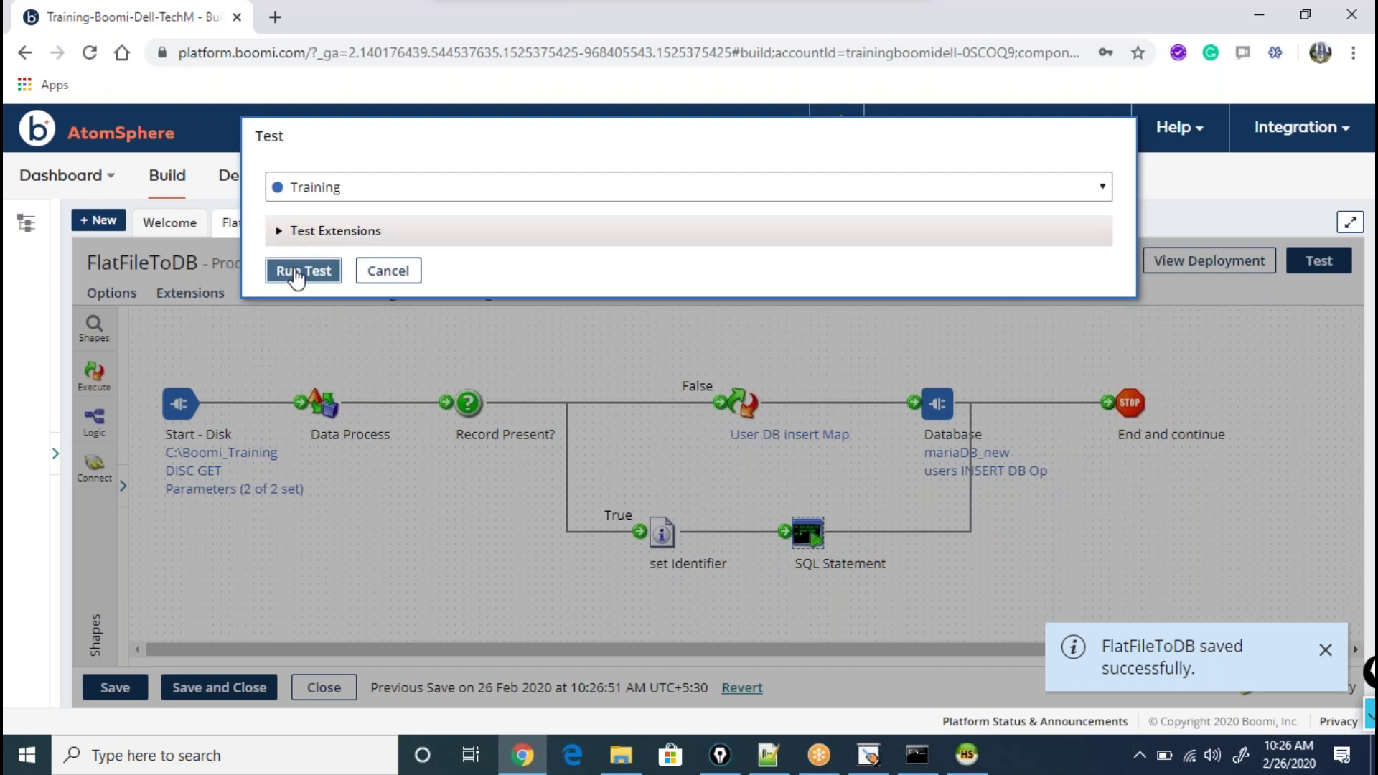
left_click(301, 271)
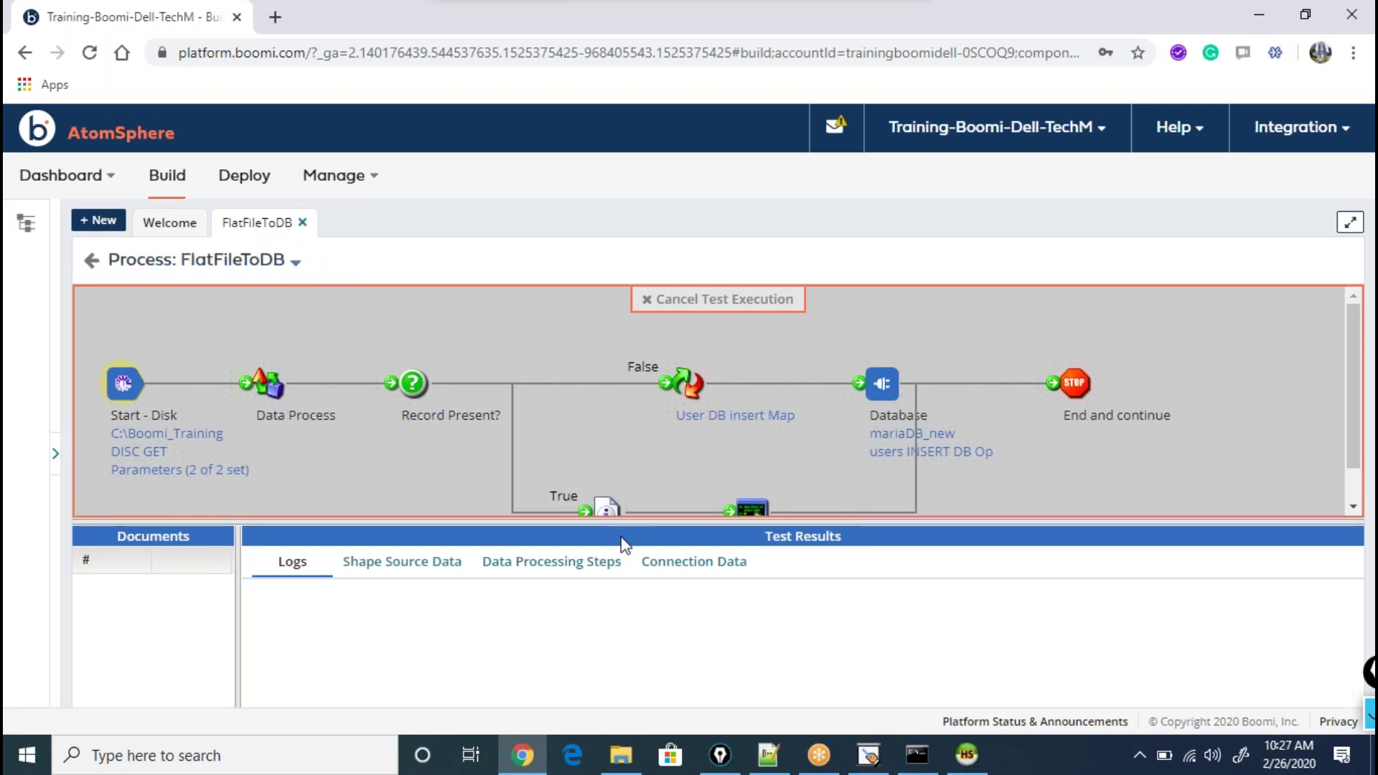
- View the username.csv document read by the Start - Disk shape in the test results, then close the viewer
left_click_drag(614, 522, 632, 557)
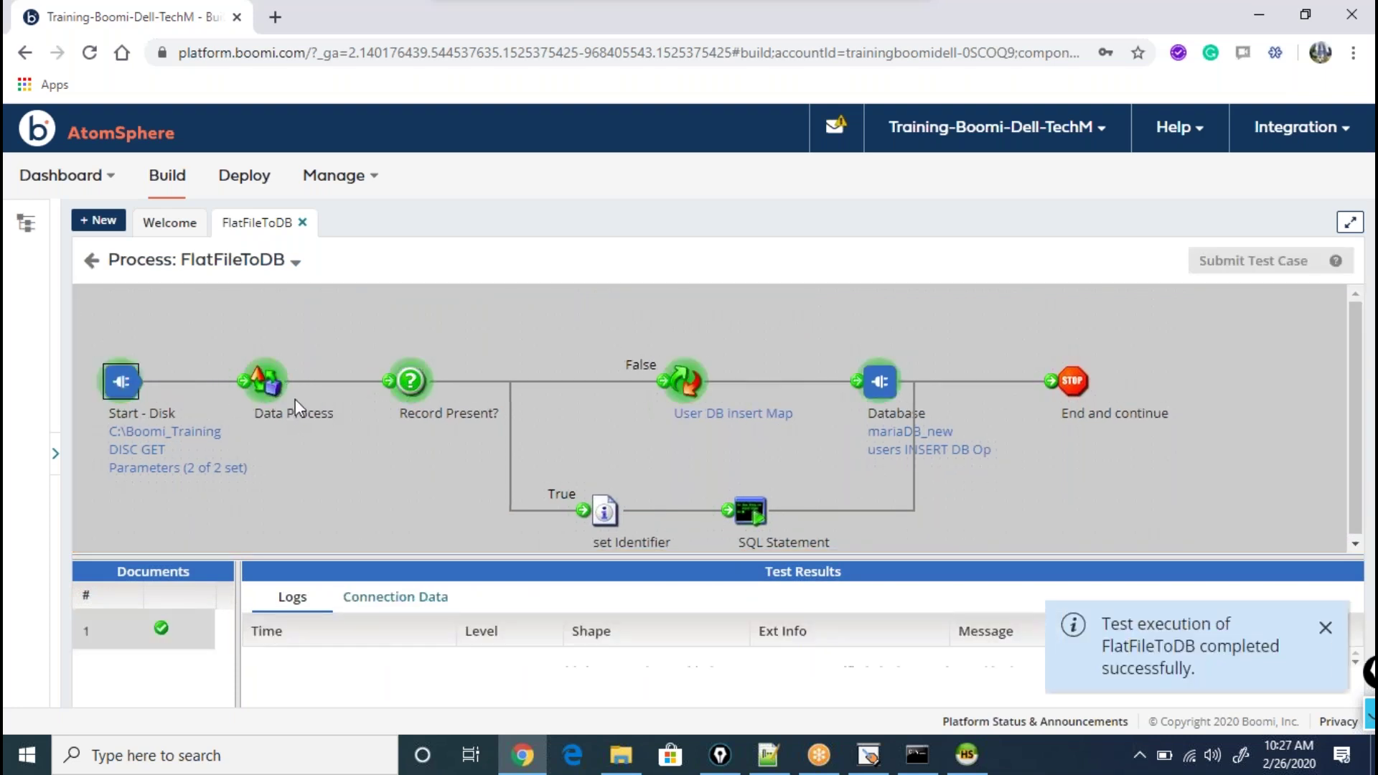
left_click_drag(287, 557, 281, 481)
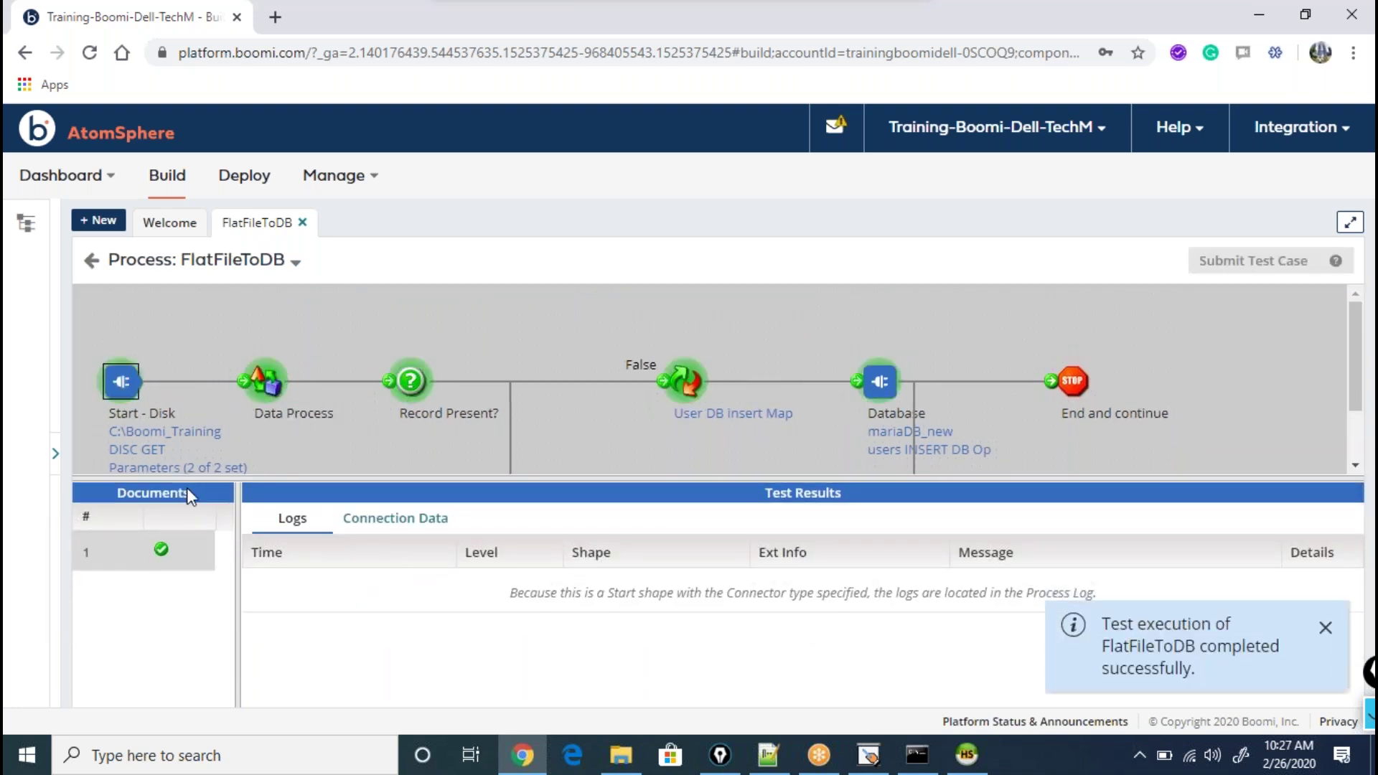
left_click(343, 523)
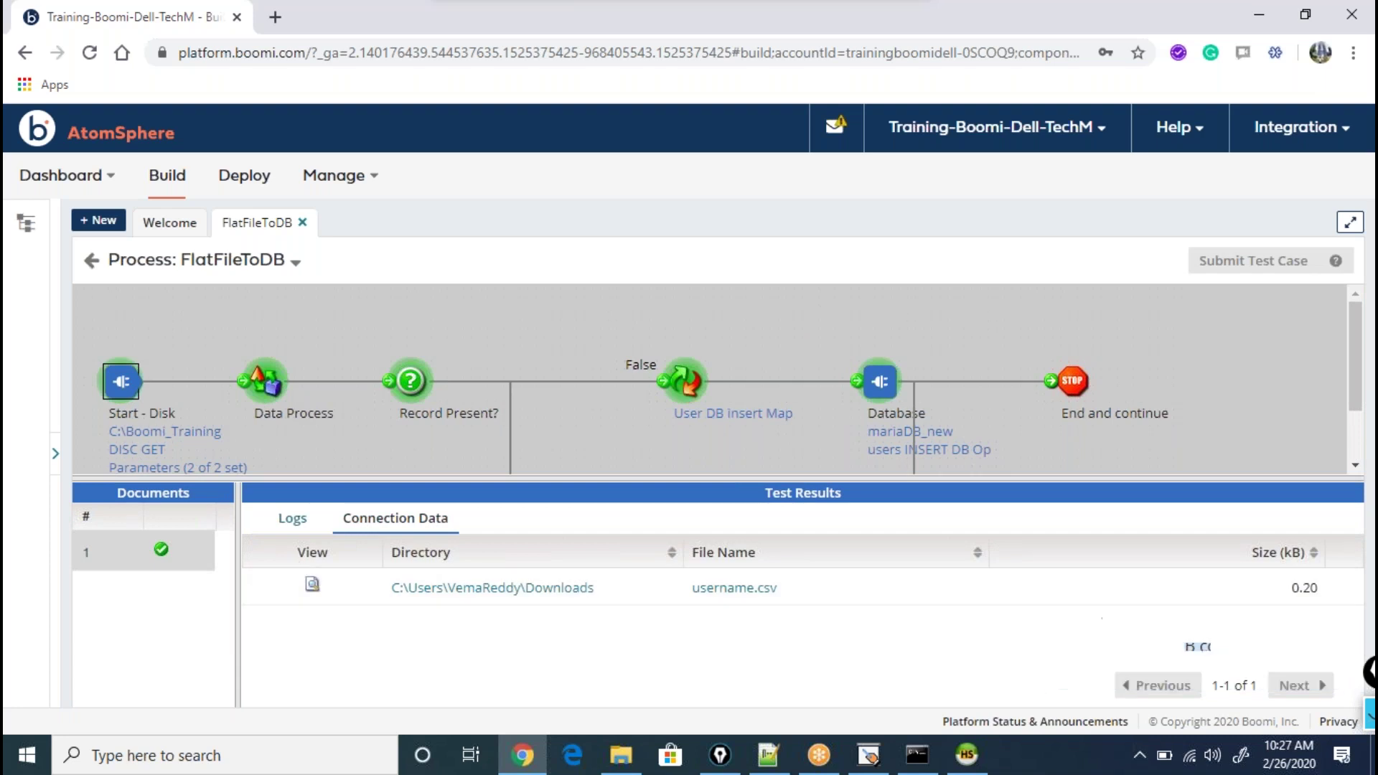
left_click(312, 584)
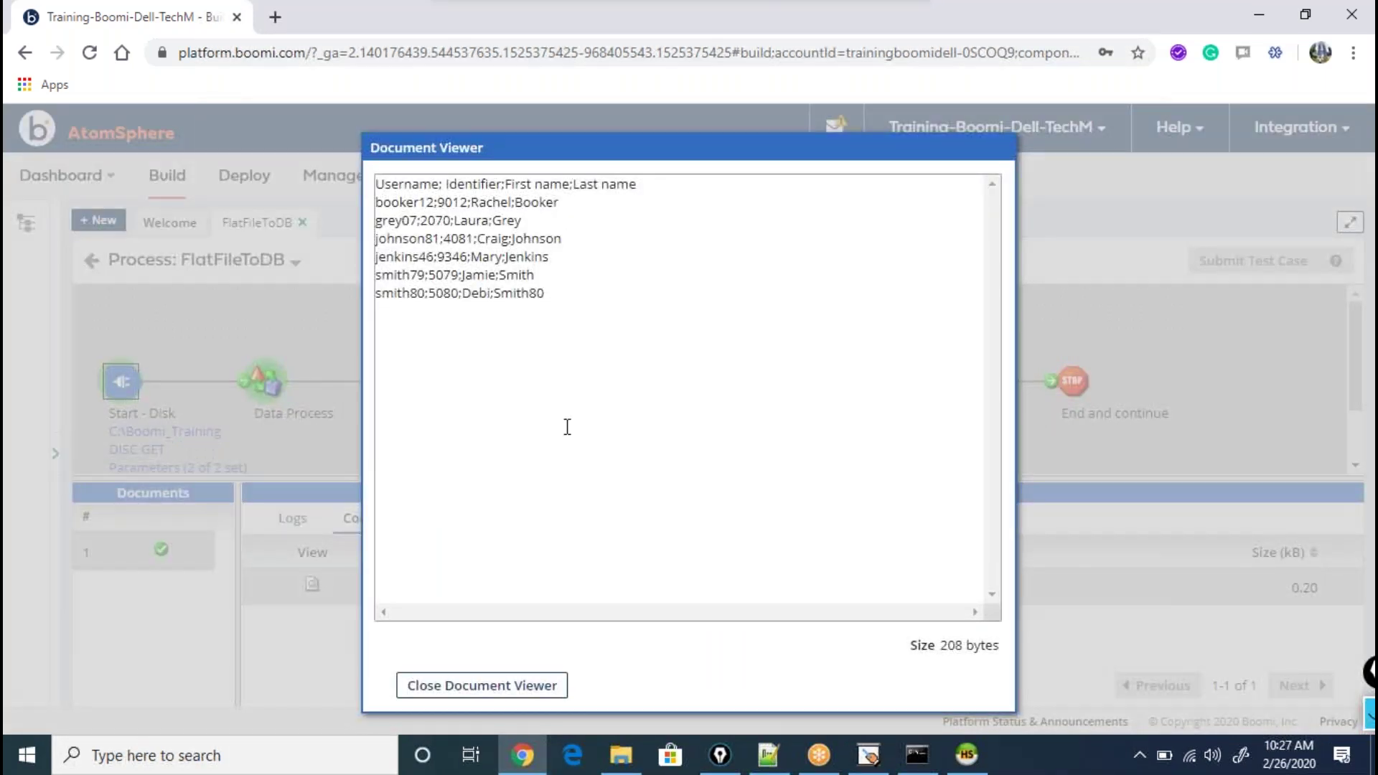
key("ctrl+a")
left_click(438, 686)
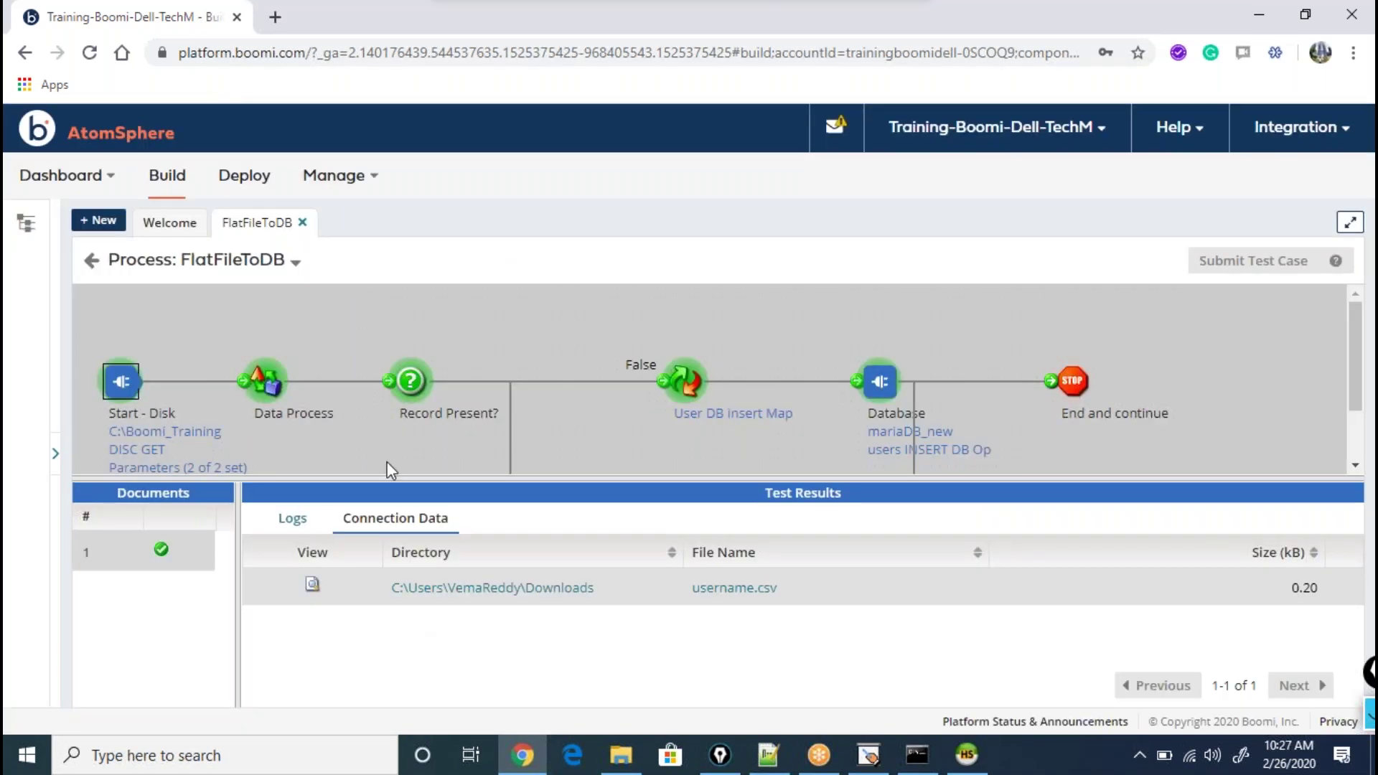
- Inspect the Data Process shape's processing steps and the source documents and logs of the Record Present? decision
left_click(270, 385)
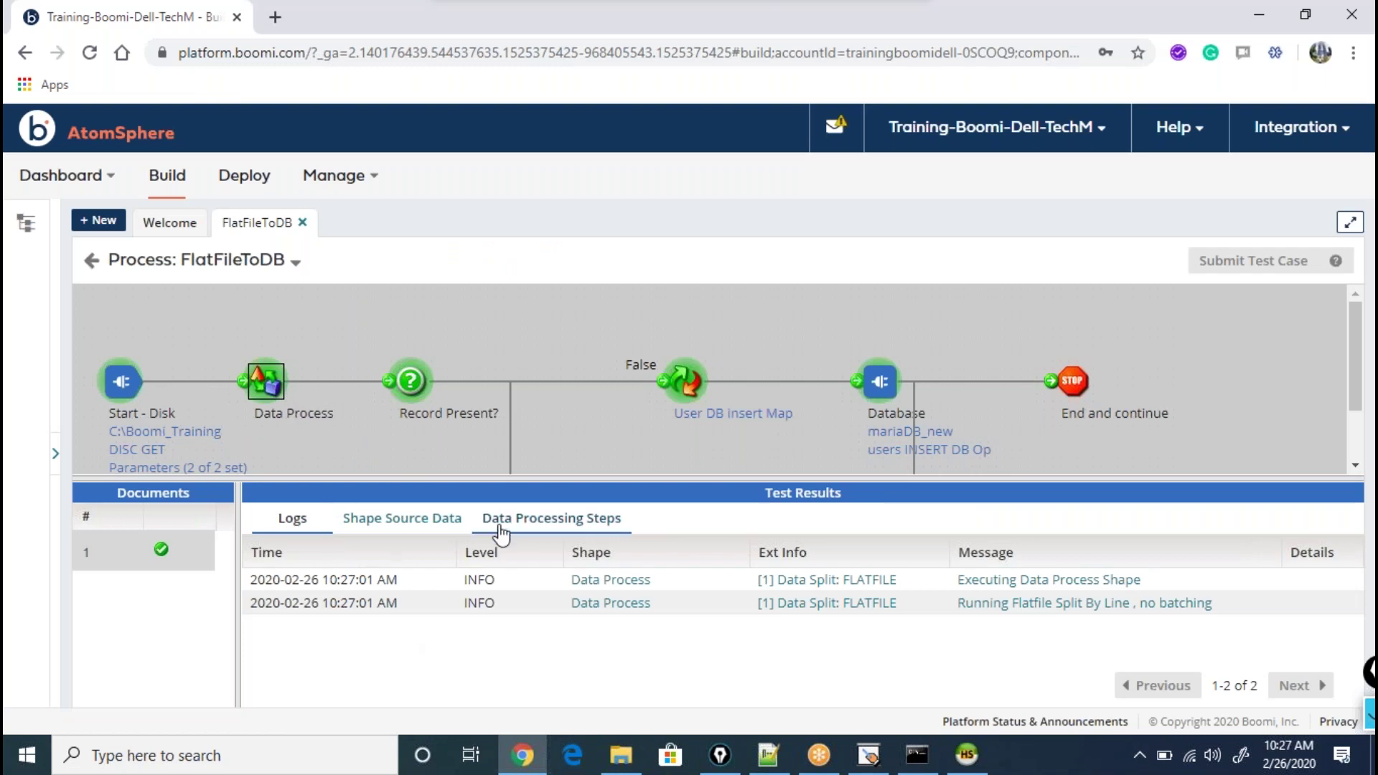
left_click(527, 519)
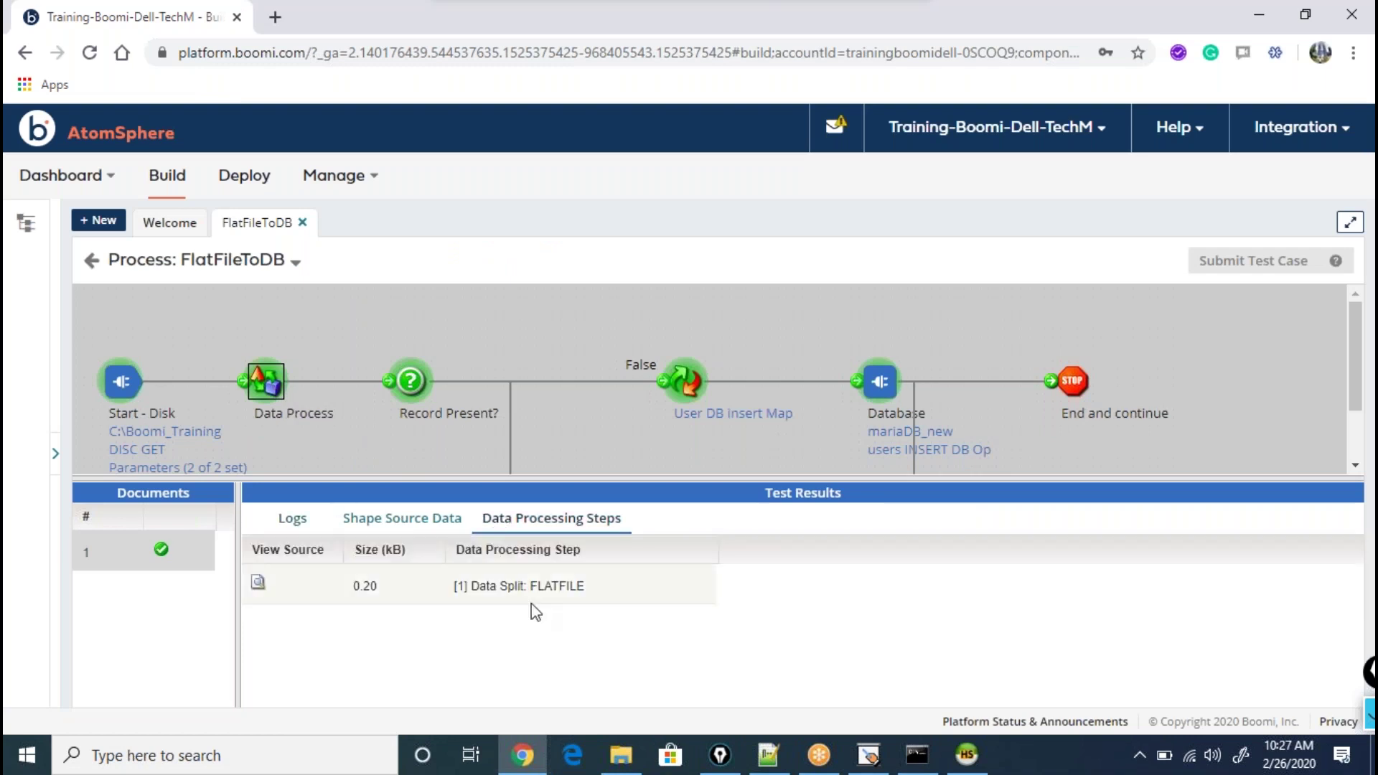
left_click(420, 382)
left_click(387, 527)
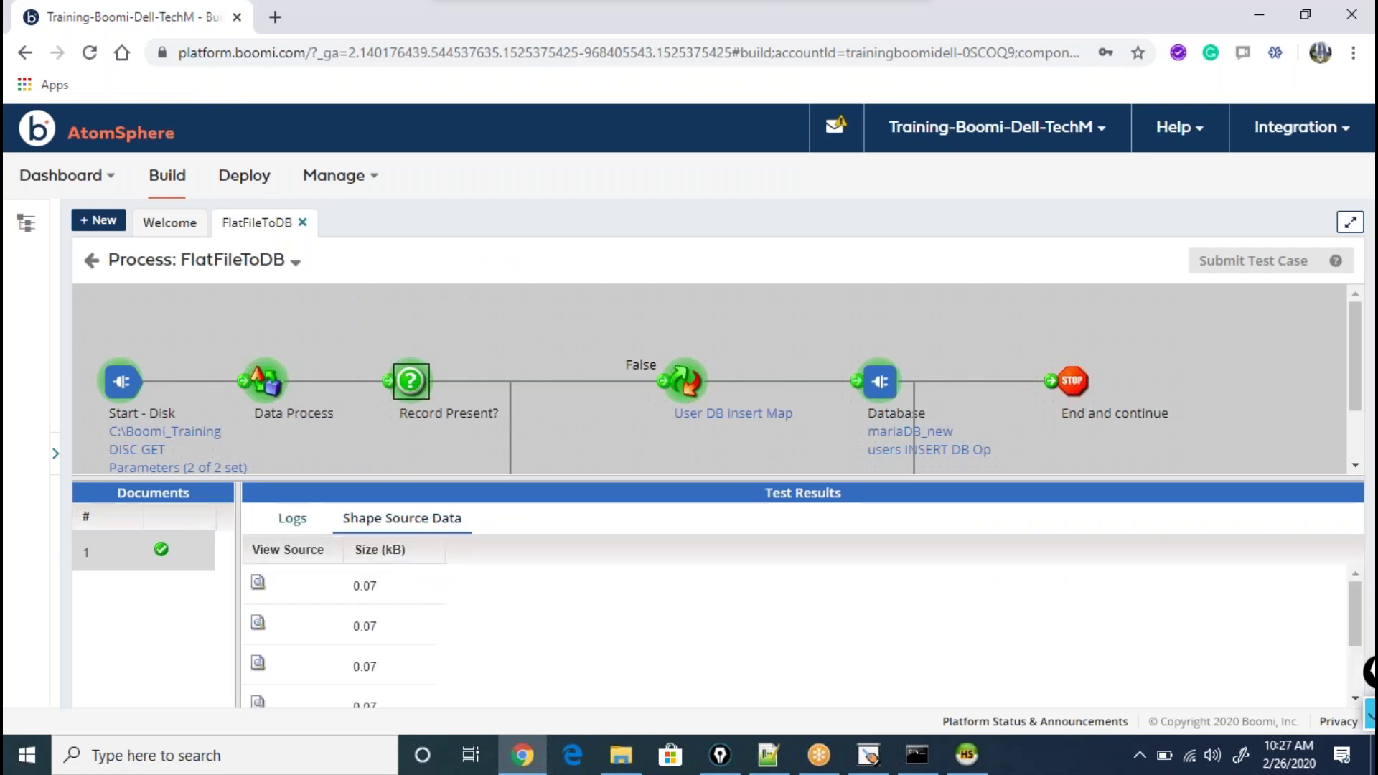
left_click_drag(382, 479, 375, 406)
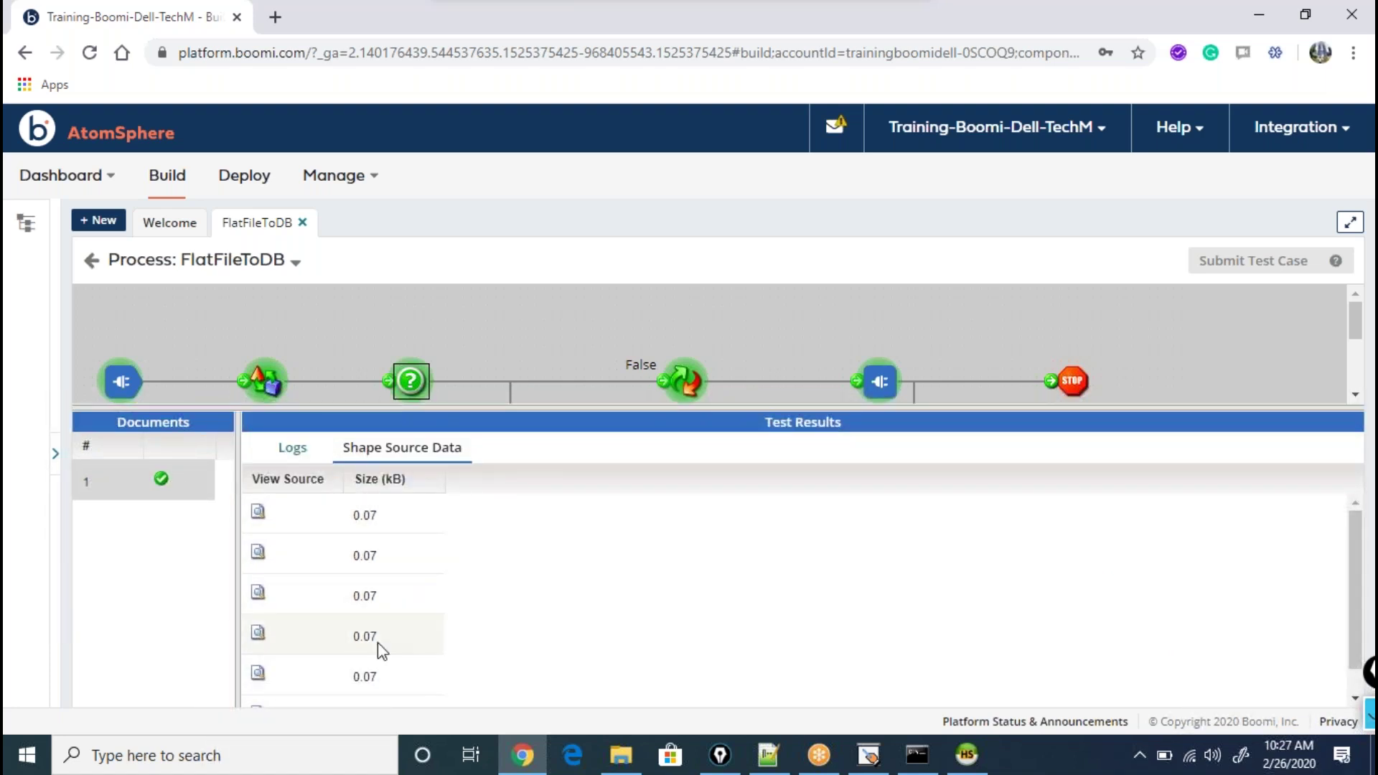
scroll(378, 670, "down", 1)
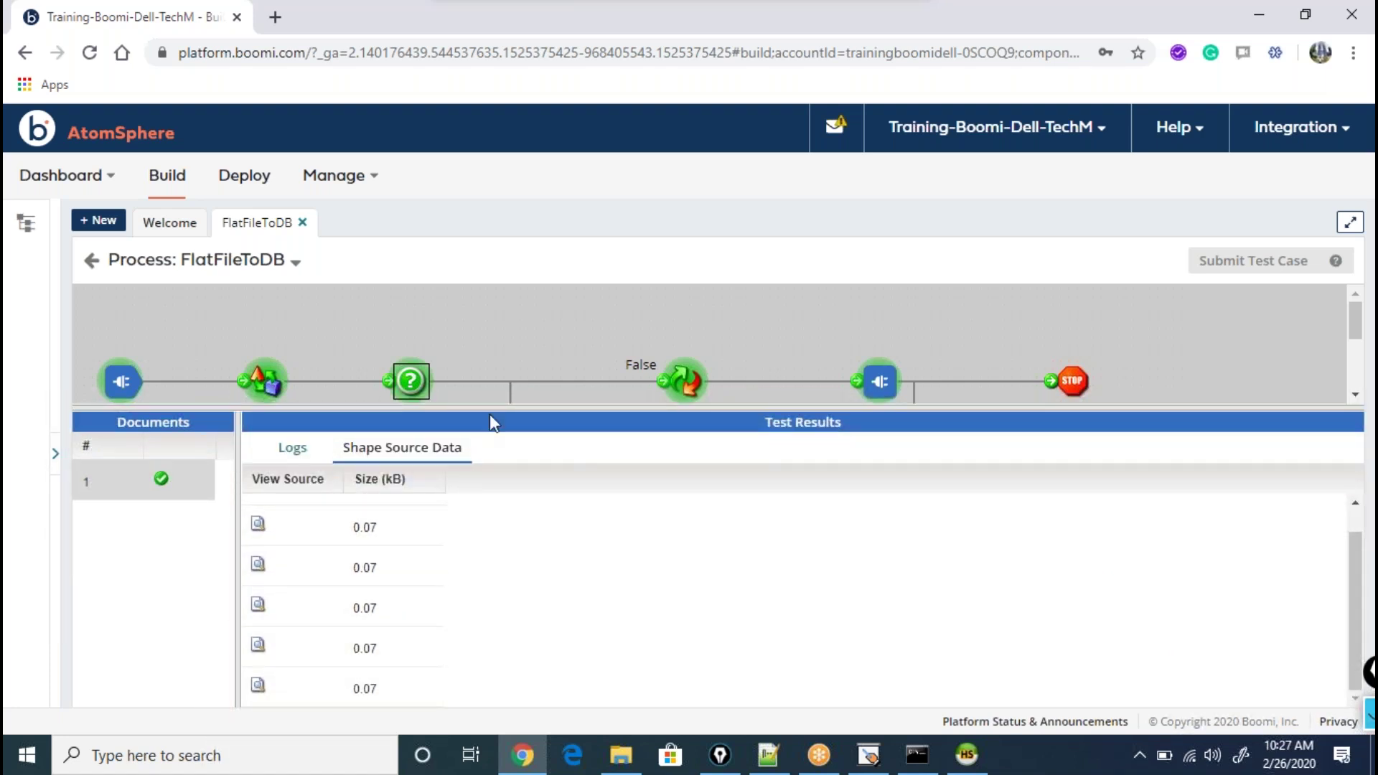
left_click_drag(482, 401, 501, 464)
left_click(288, 502)
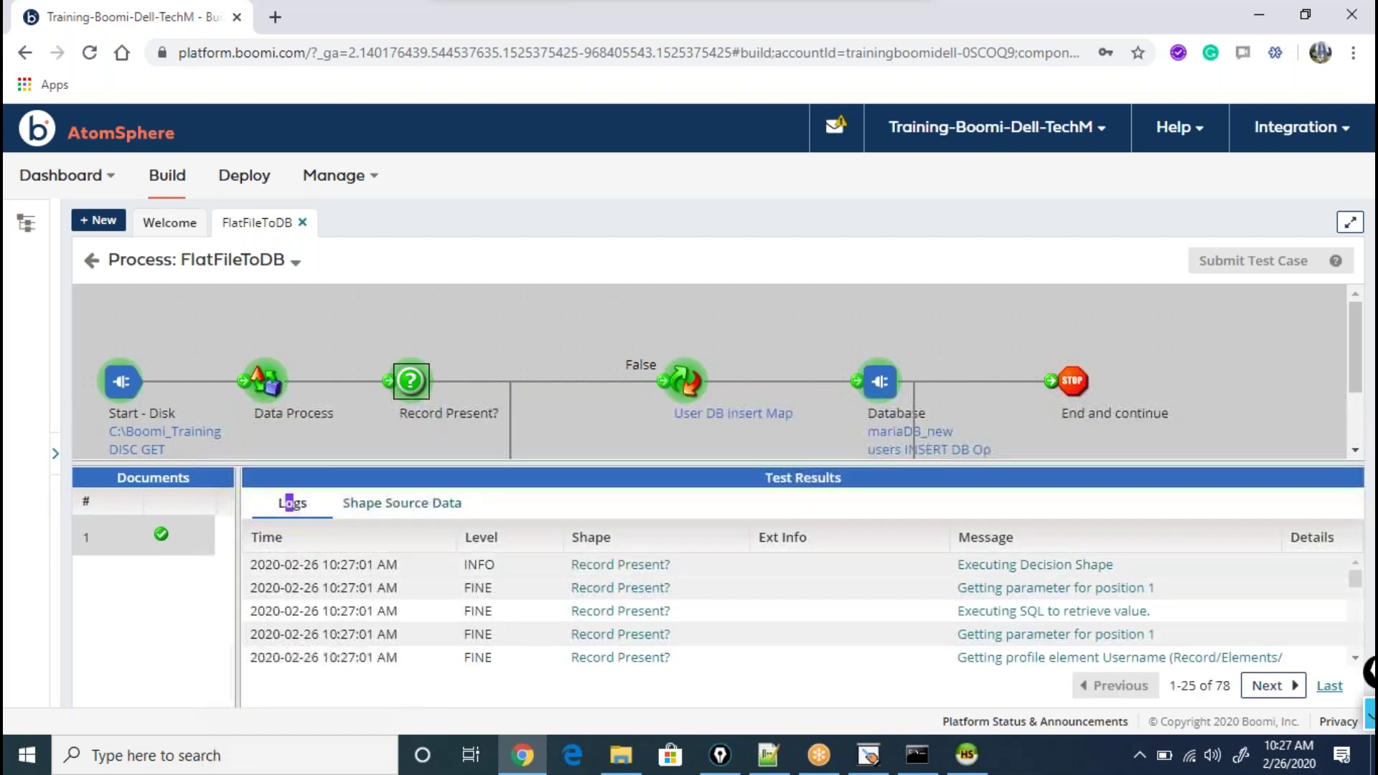
scroll(1162, 645, "down", 2)
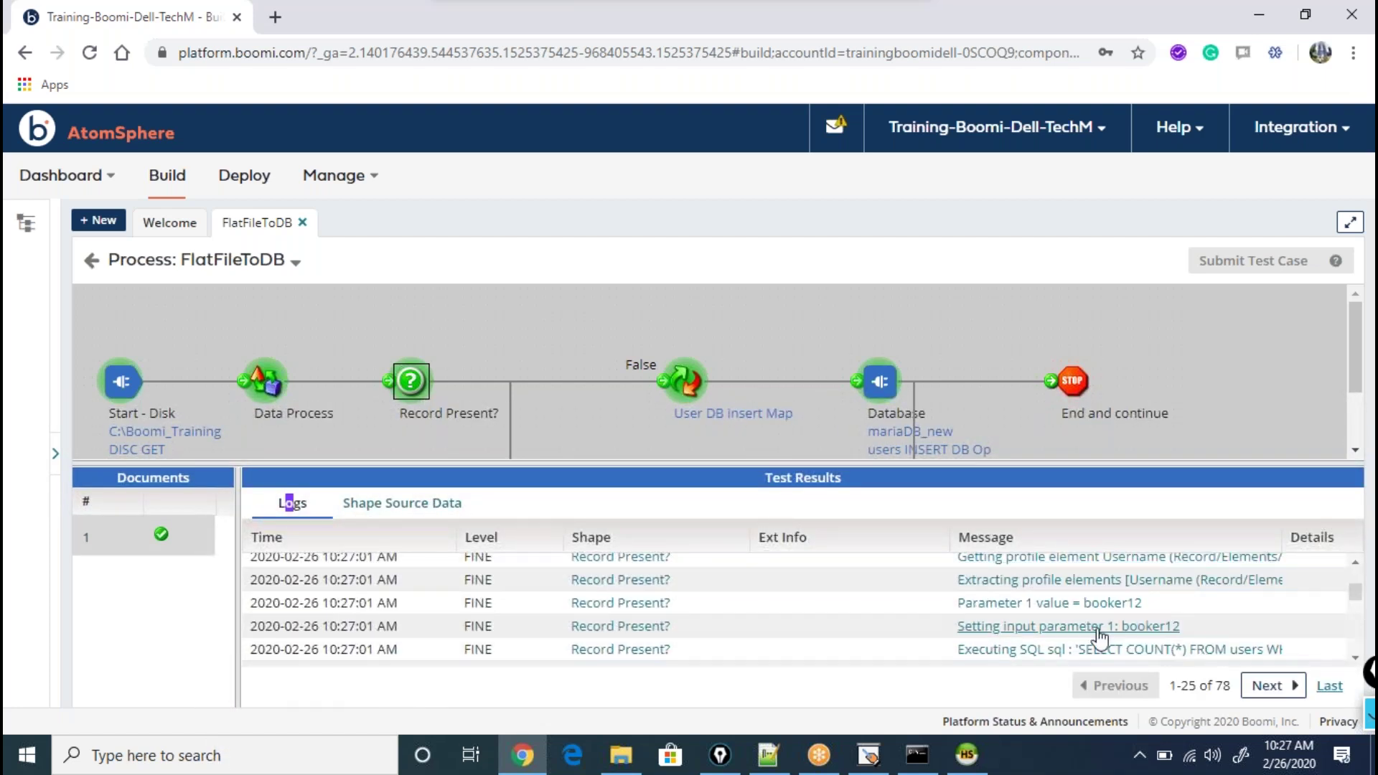
- Select User DB insert Map, page through the base process log to the Record Present? and Map entries, and close the log
left_click(690, 382)
left_click(295, 262)
left_click(292, 296)
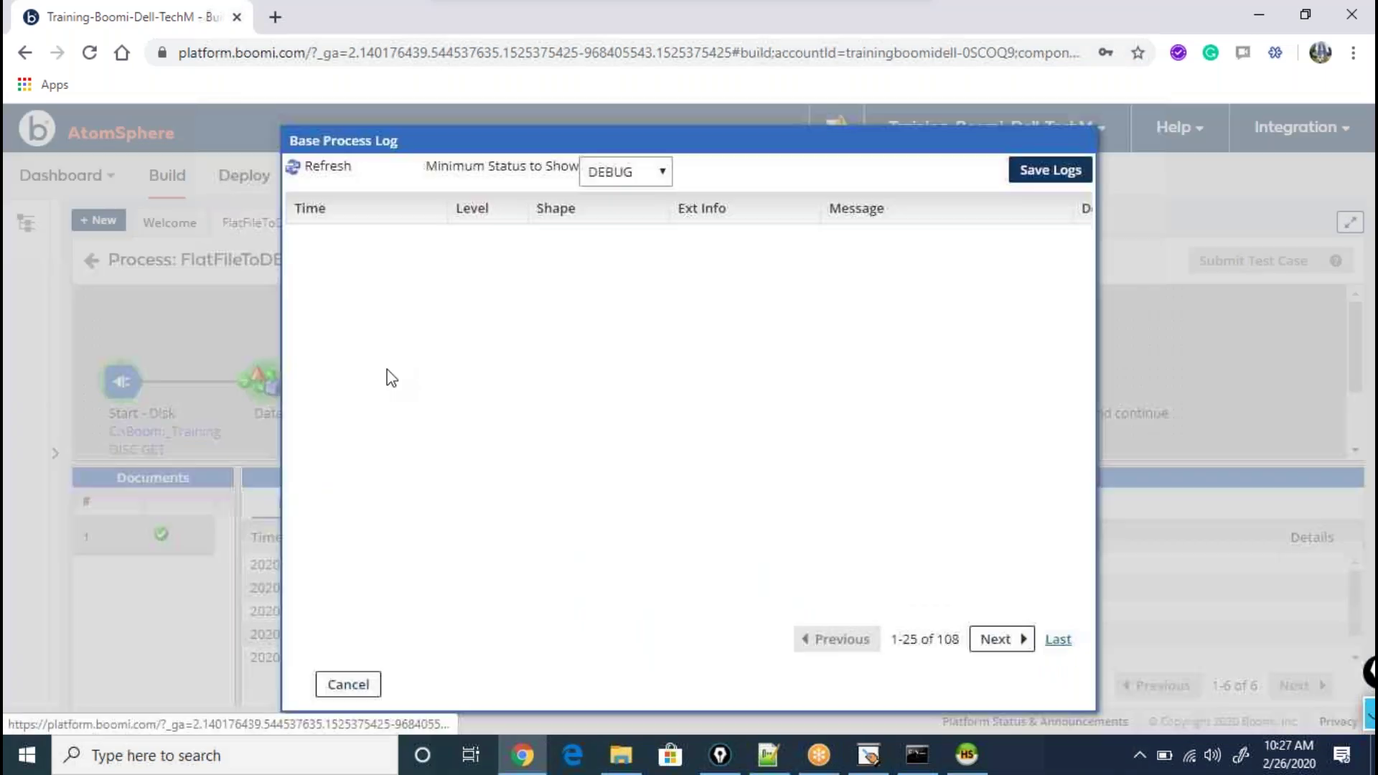
scroll(718, 513, "down", 3)
left_click_drag(953, 615, 1048, 529)
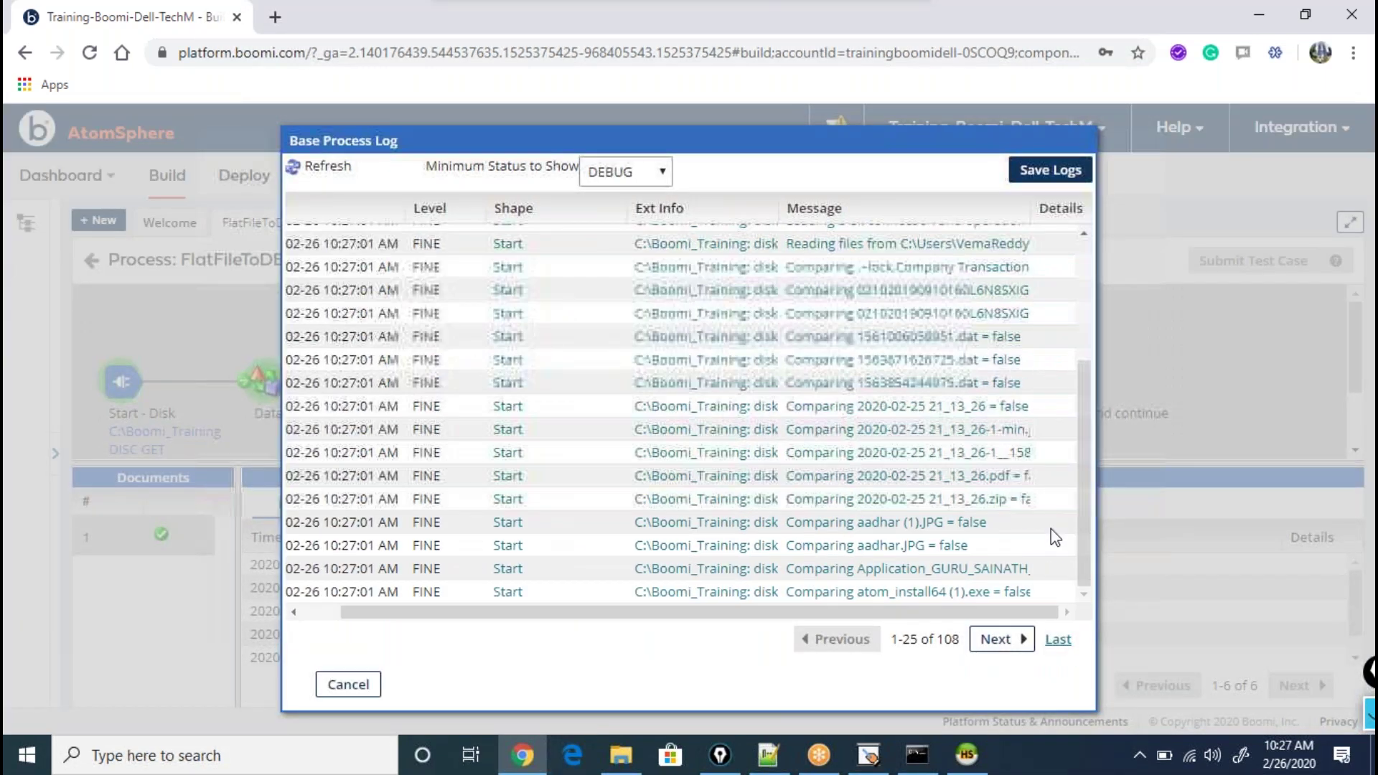
left_click(1000, 640)
left_click(1001, 646)
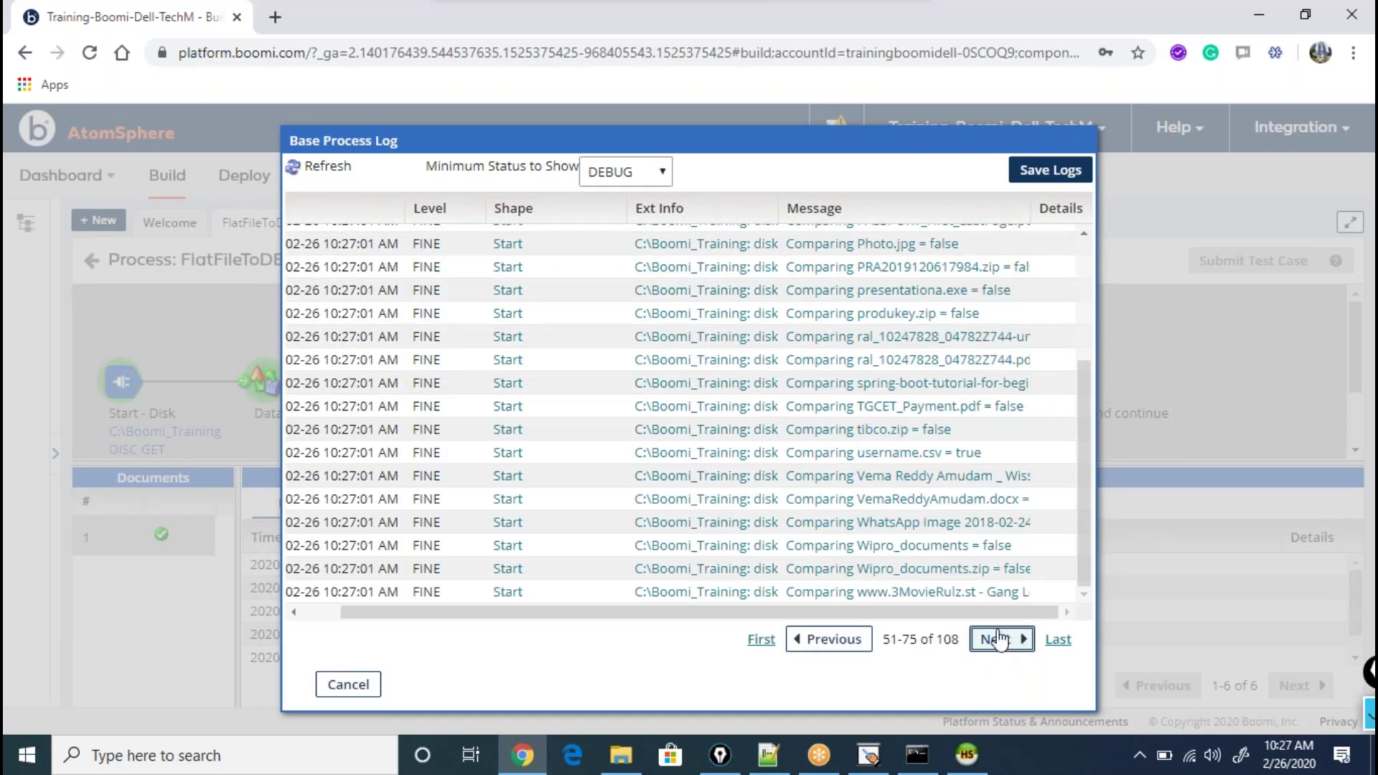
left_click(1000, 638)
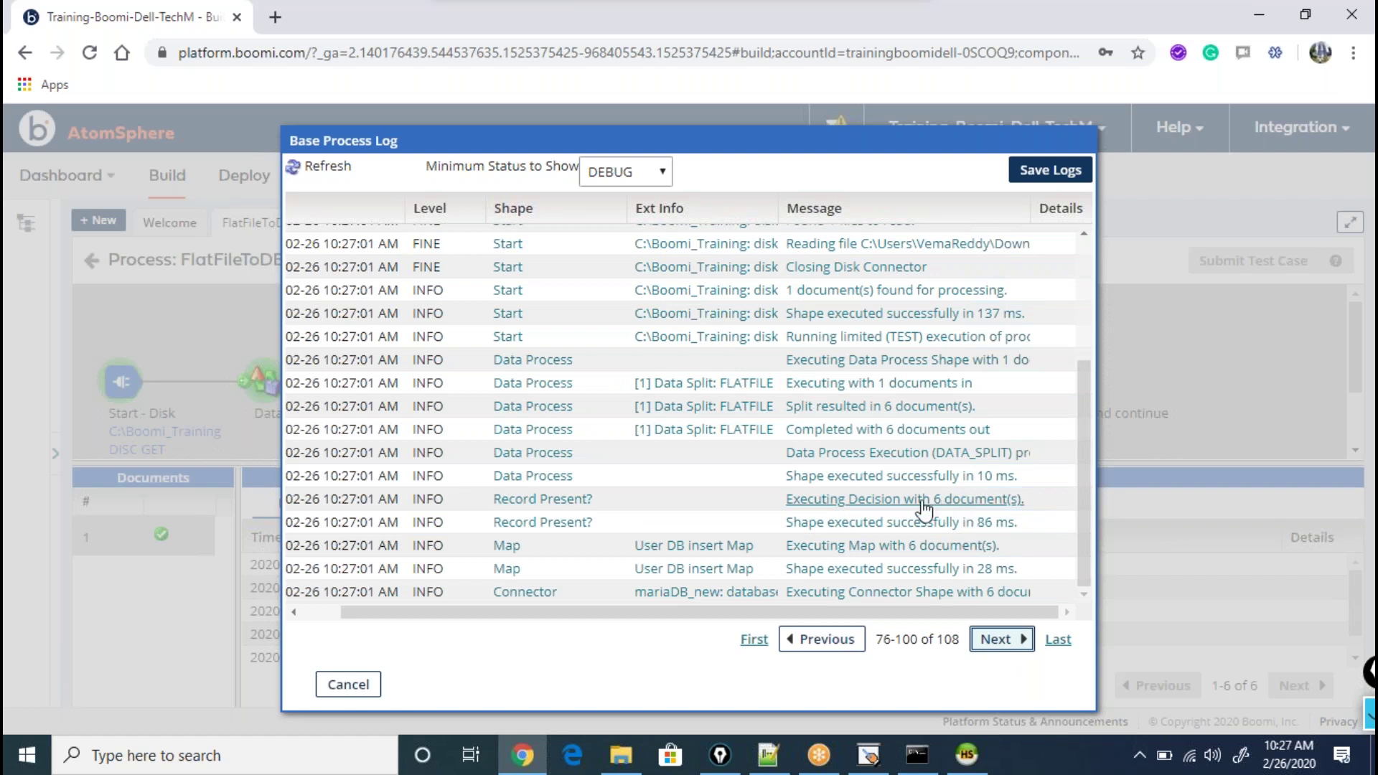
left_click_drag(922, 501, 982, 505)
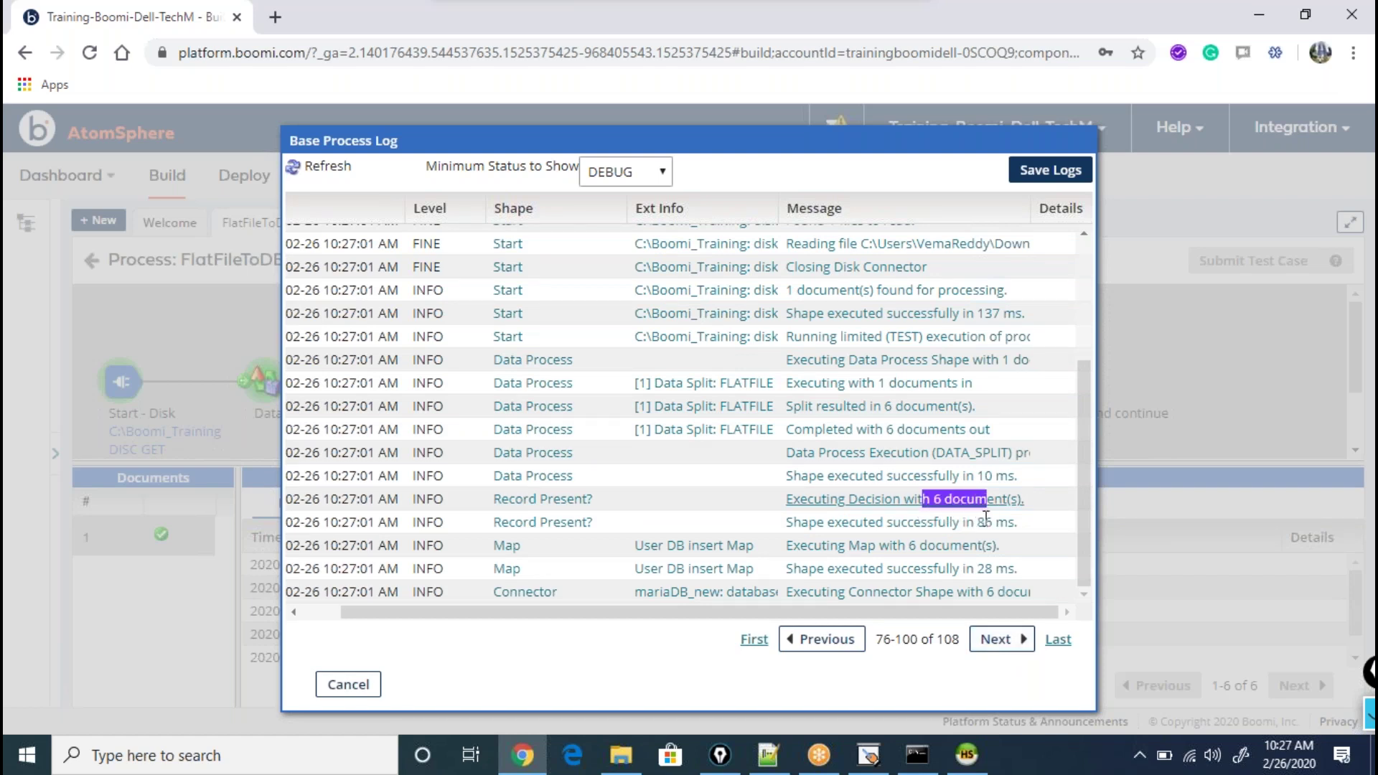
left_click(984, 509)
left_click(394, 641)
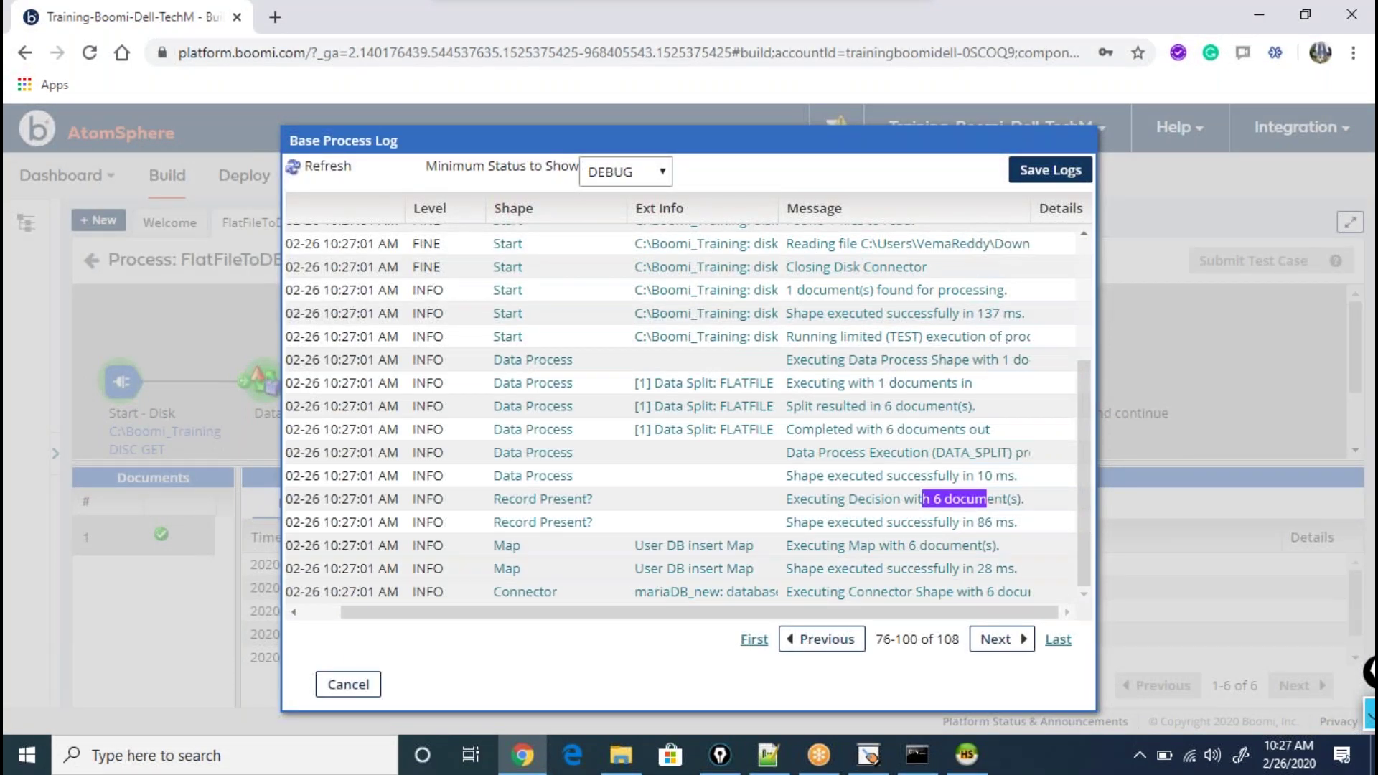
left_click(348, 685)
scroll(639, 388, "down", 2)
scroll(614, 381, "up", 2)
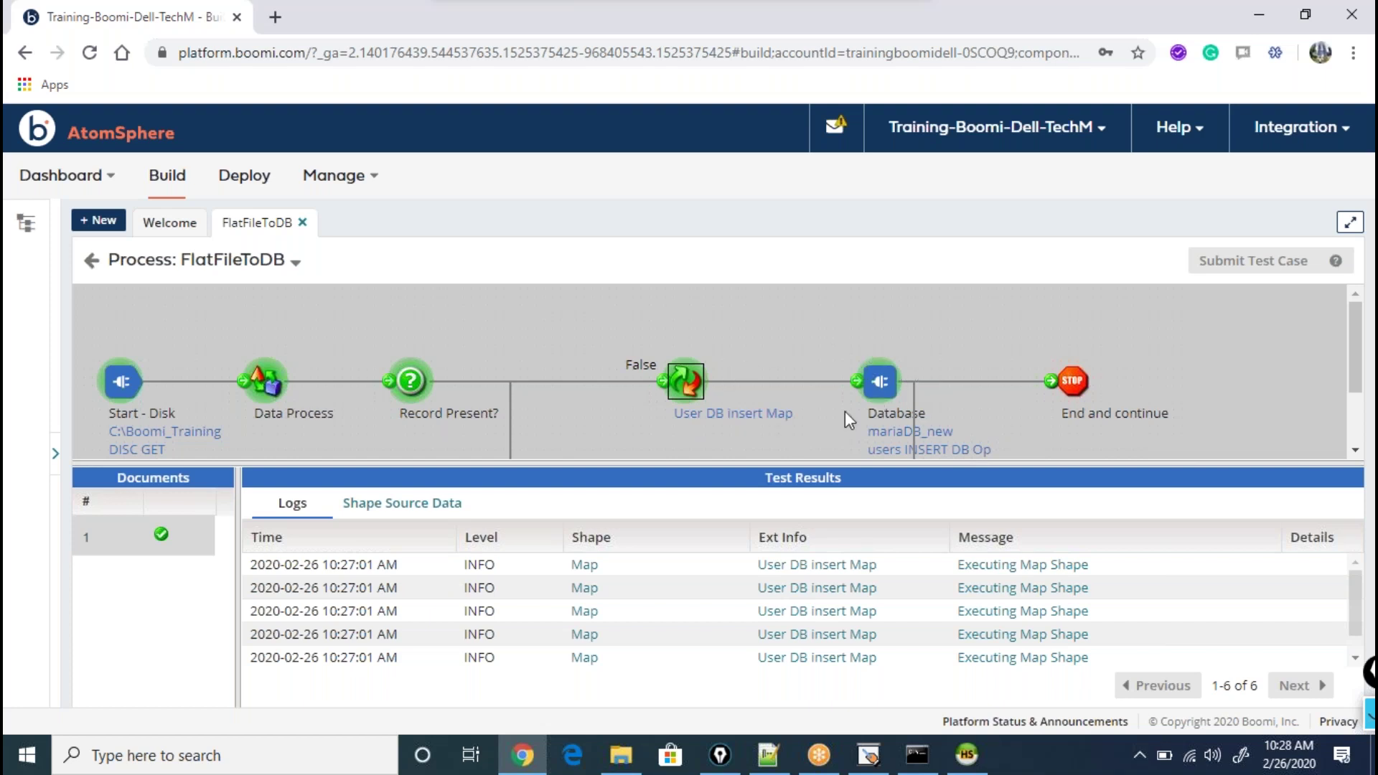
- Switch to HeidiSQL, refresh the users table data to check the inserted records, and return to Boomi
left_click(966, 754)
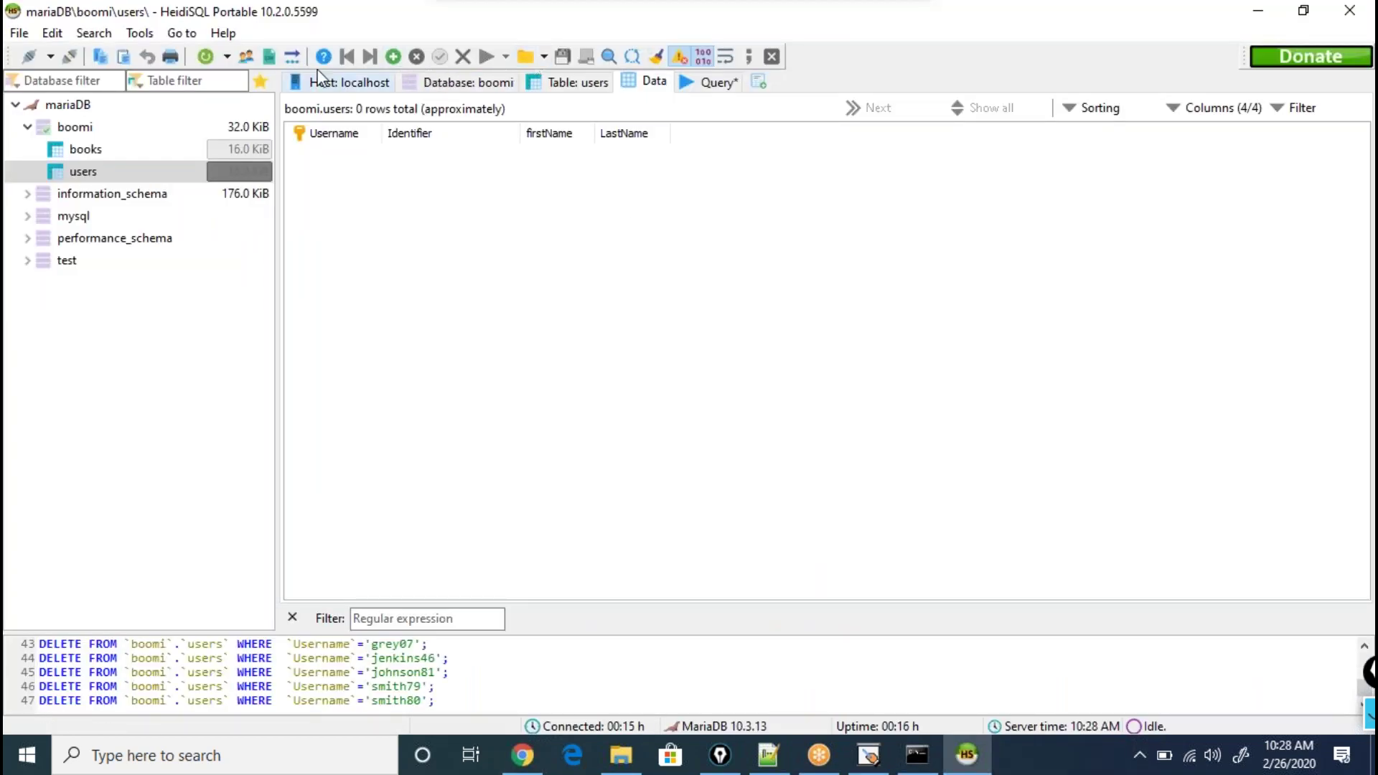
left_click(206, 56)
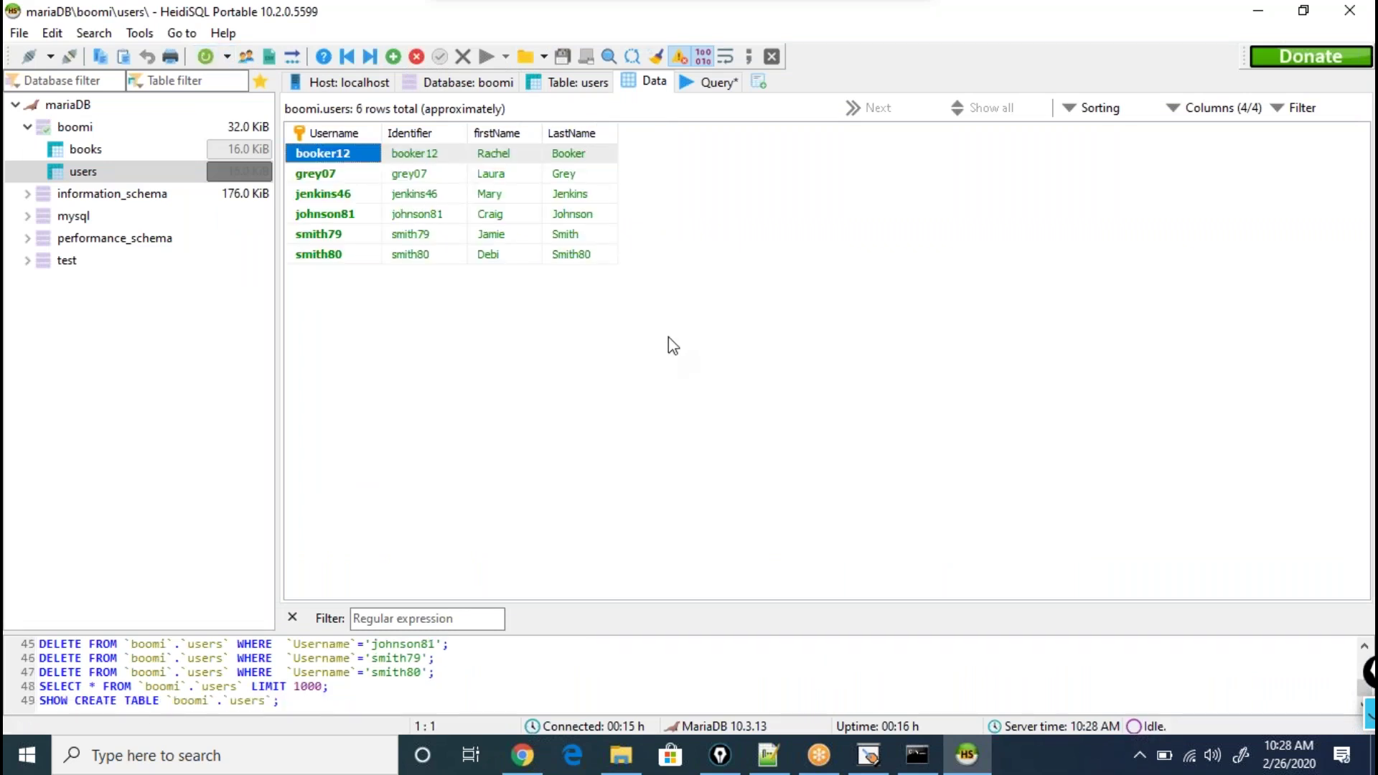
key("alt+Tab")
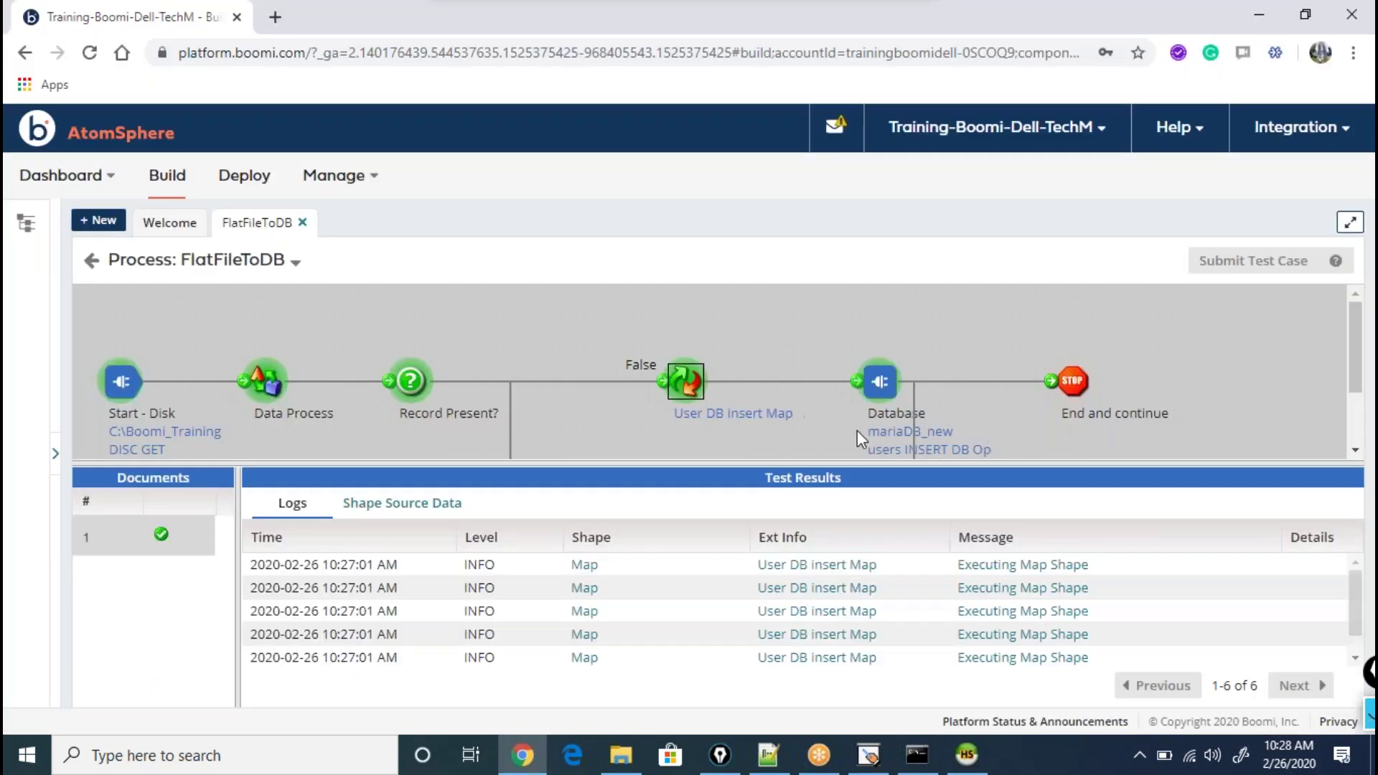
- Enlarge the process diagram and review the test logs of the Data Process and Record Present? shapes
scroll(887, 394, "down", 2)
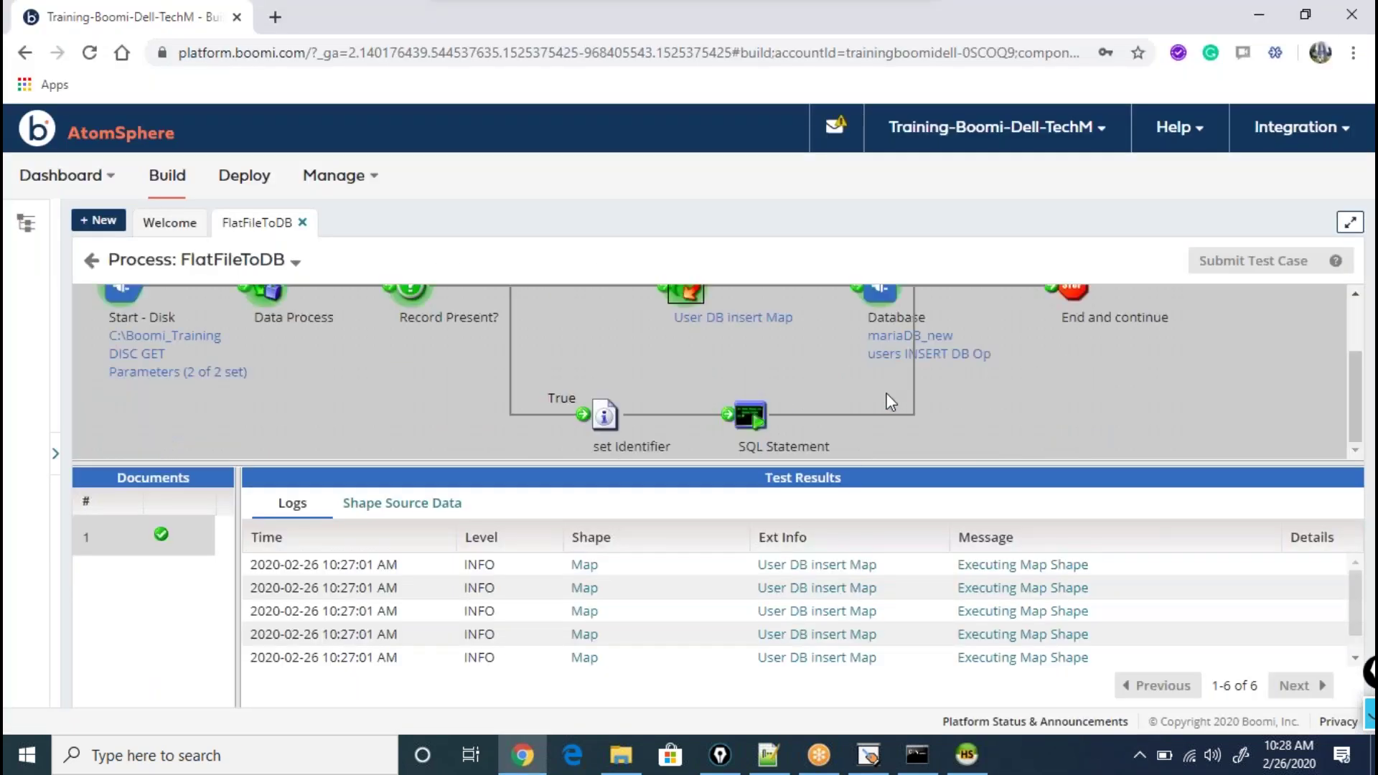
left_click_drag(966, 459, 983, 501)
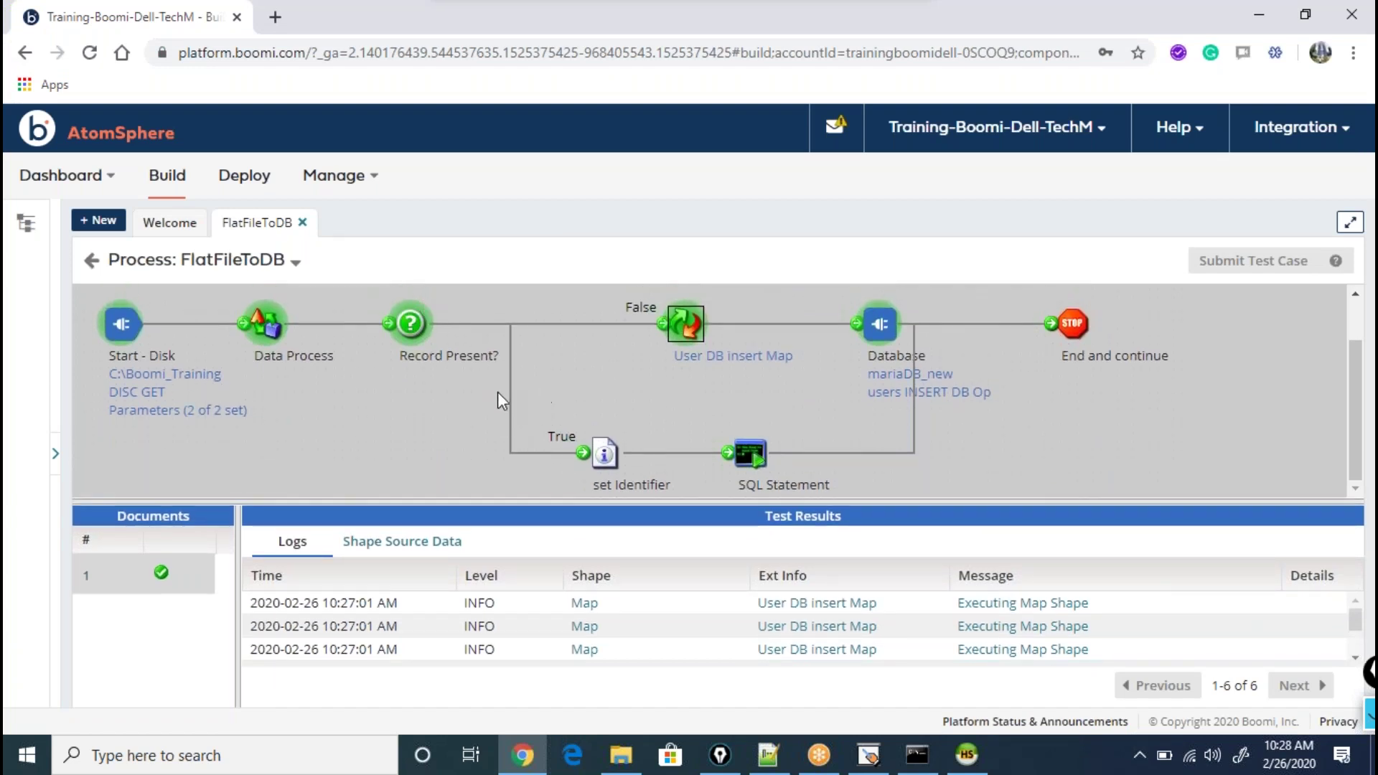
left_click(252, 326)
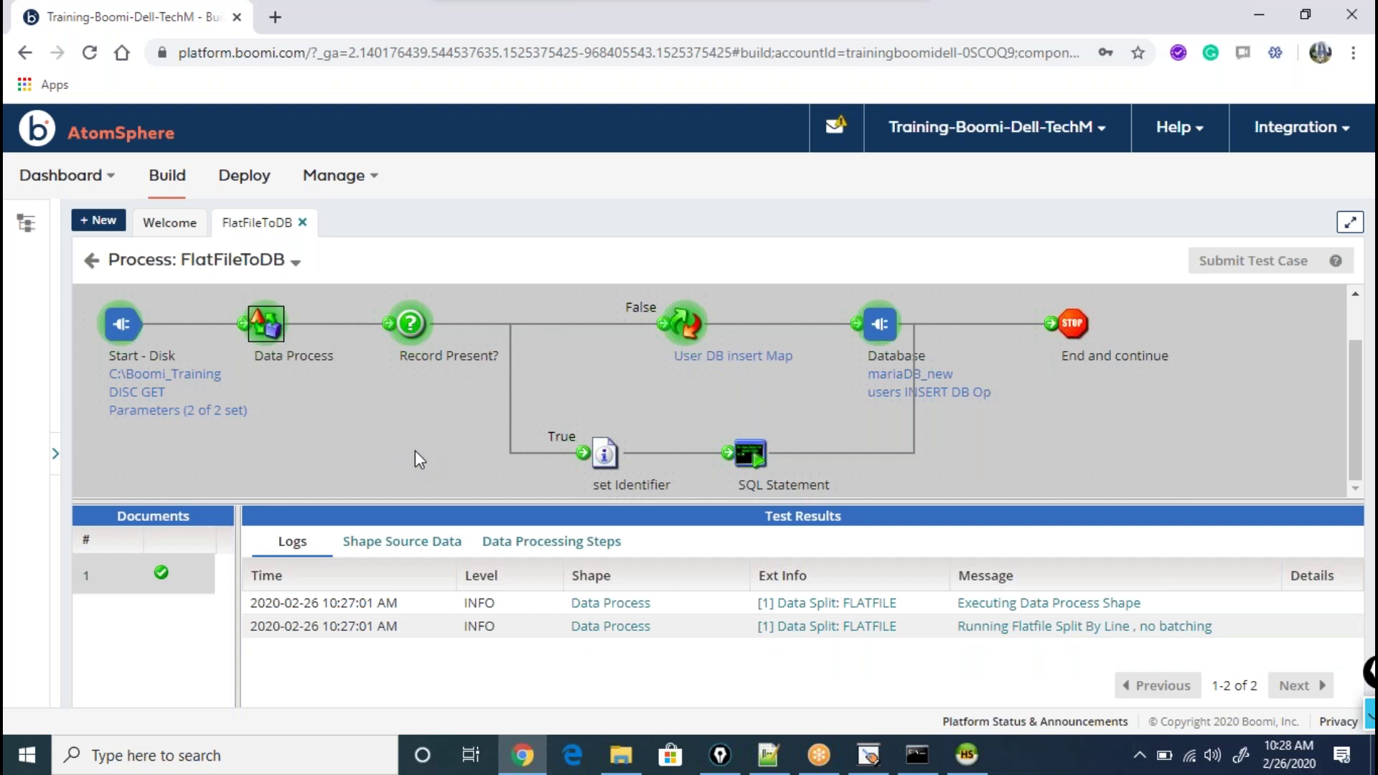
left_click(423, 326)
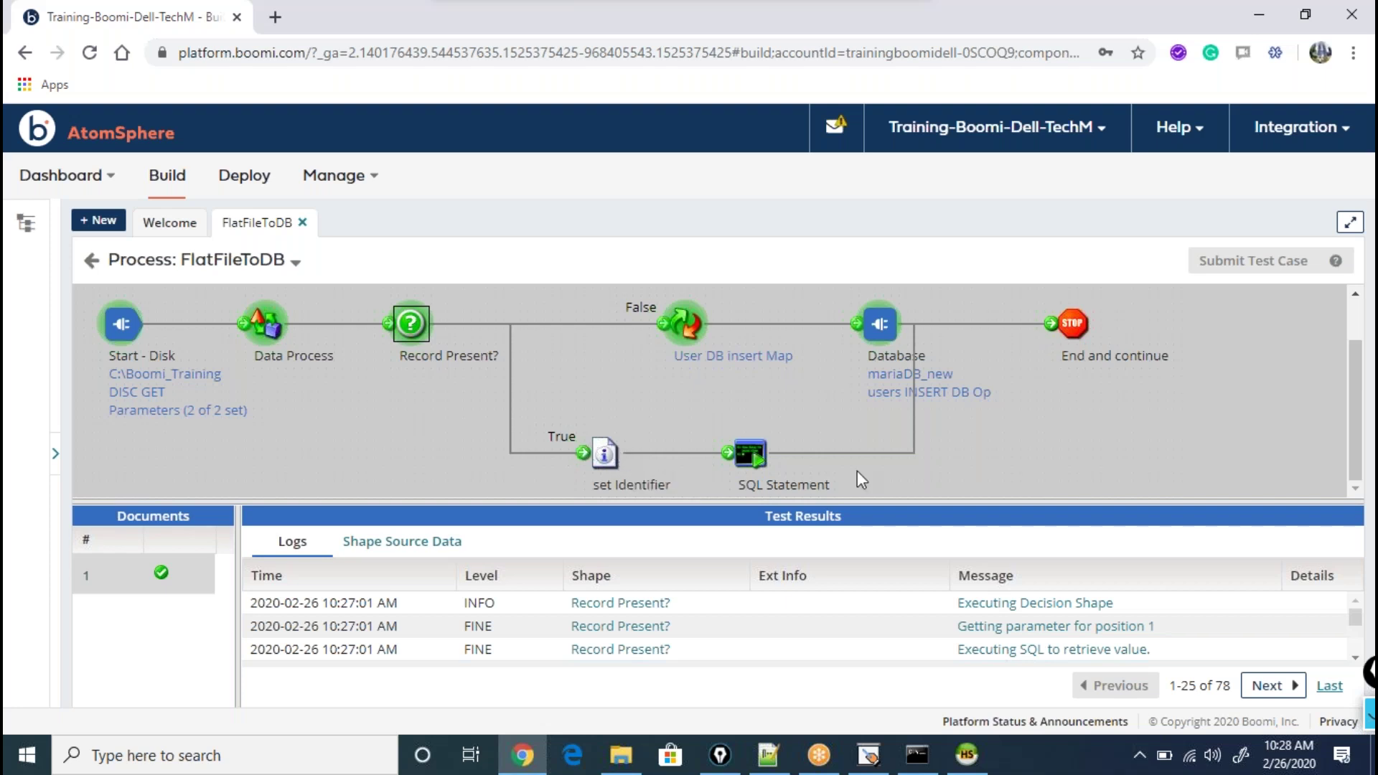
- Leave the test results and run a new FlatFileToDB test on the Training Atom
left_click(93, 261)
left_click(1326, 265)
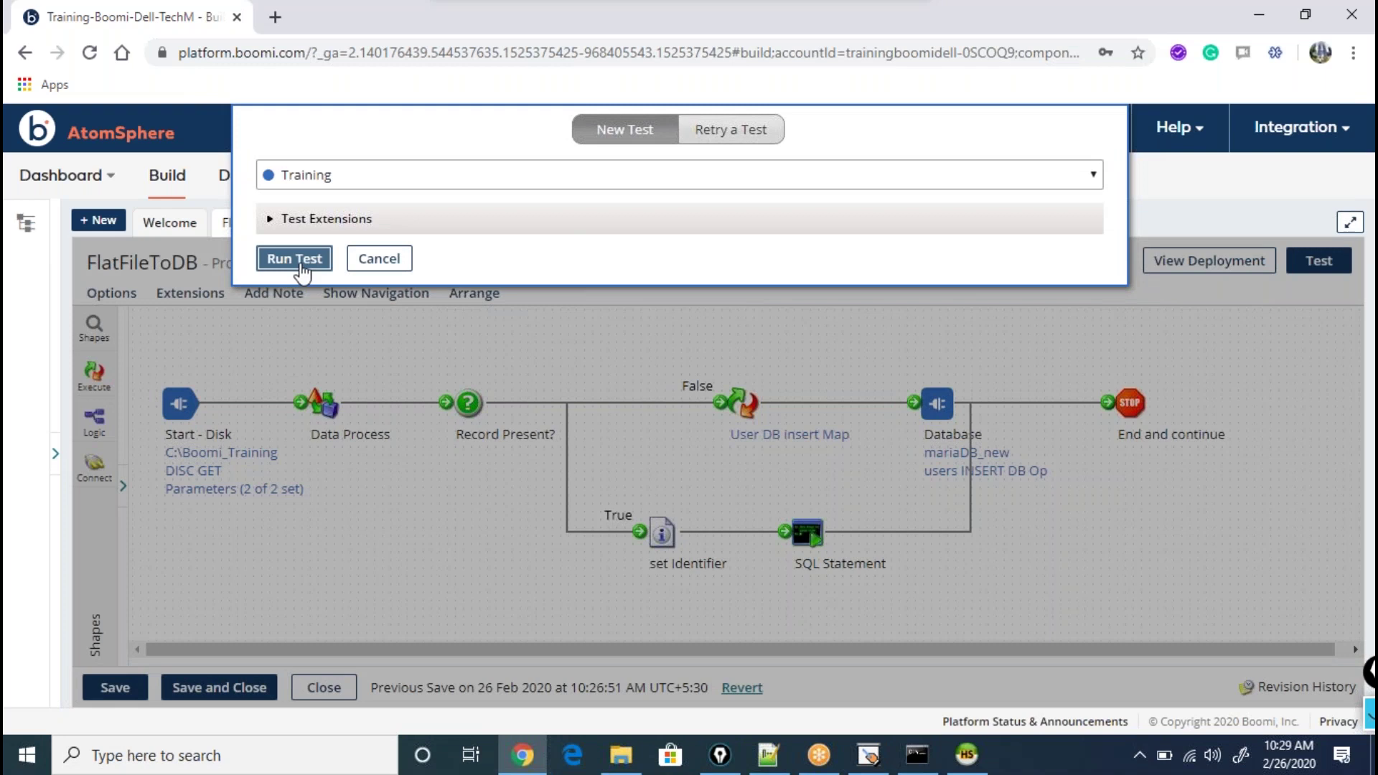
left_click(296, 260)
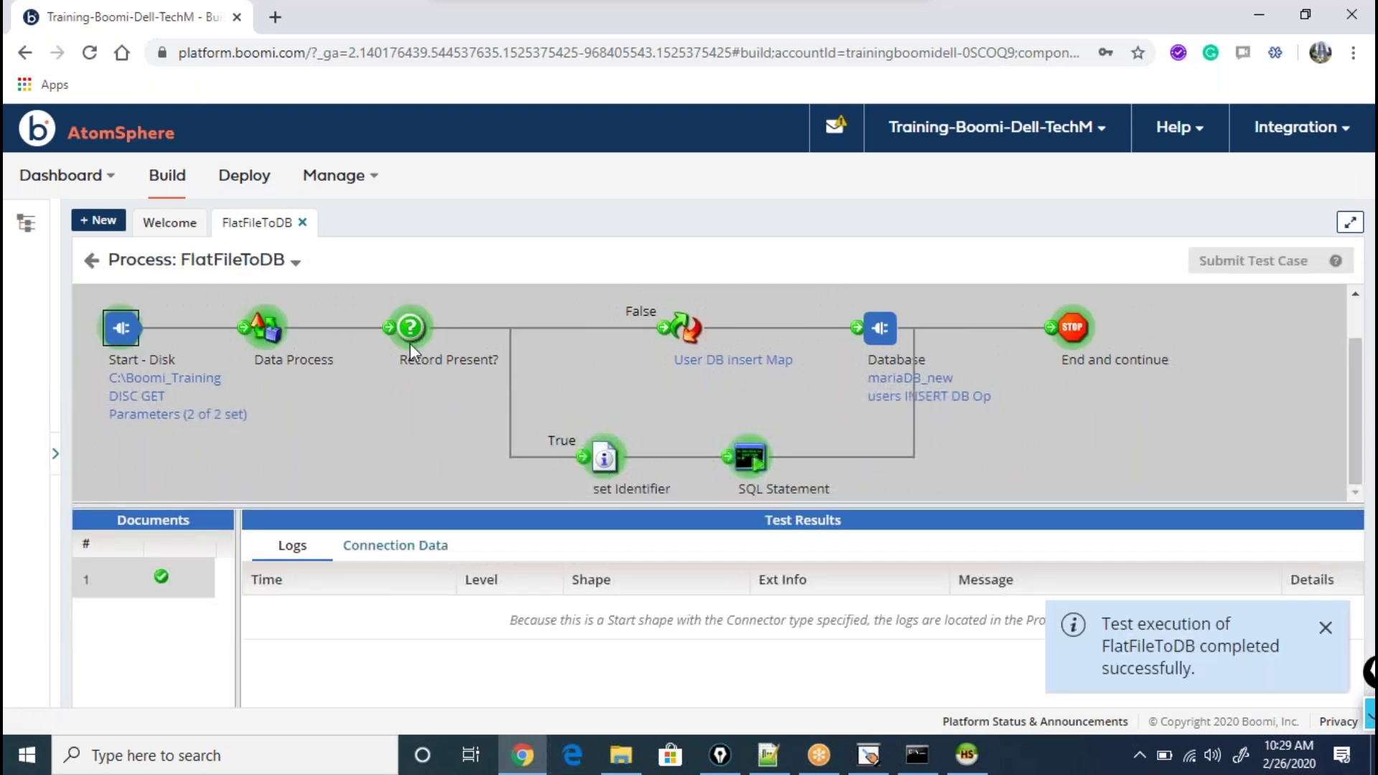
- Inspect the set Identifier shape in the new test results and list its source documents
left_click(595, 445)
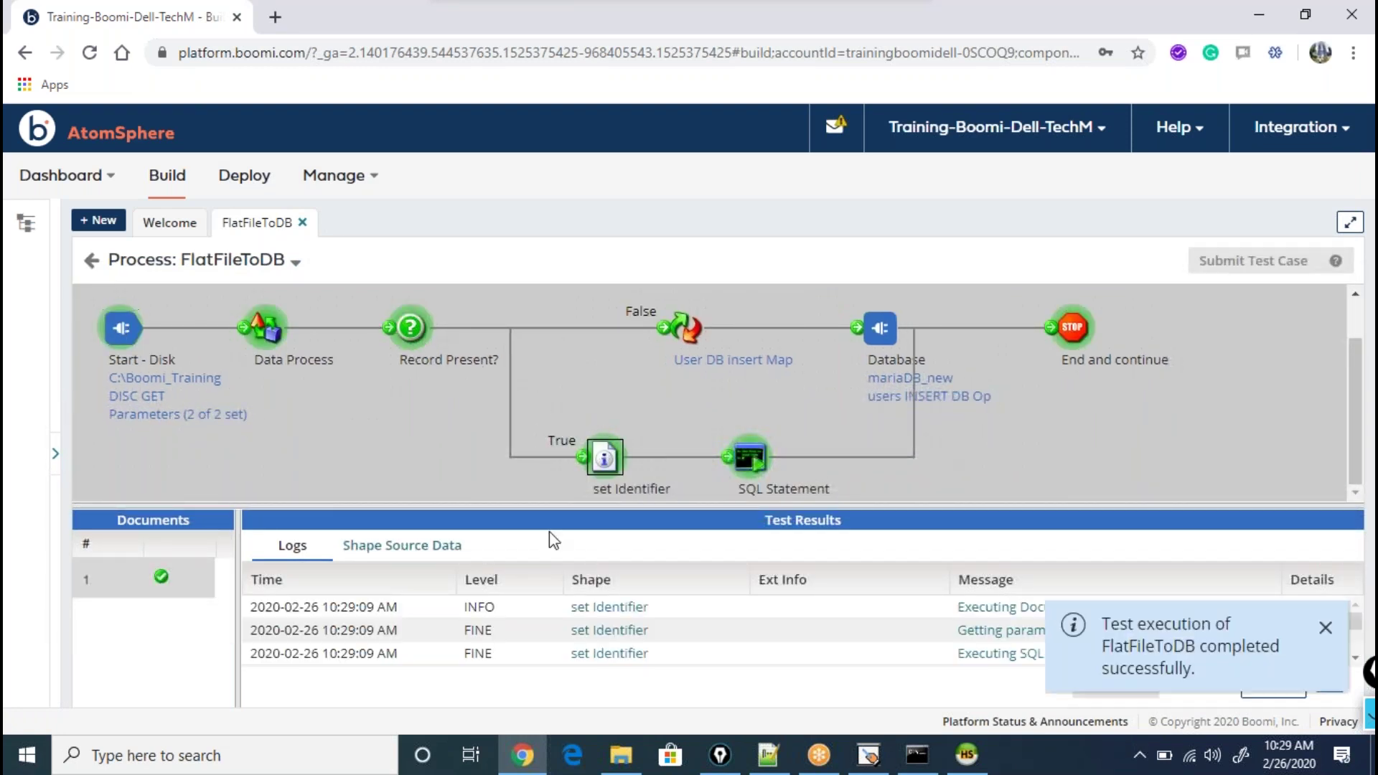
left_click_drag(394, 502, 399, 411)
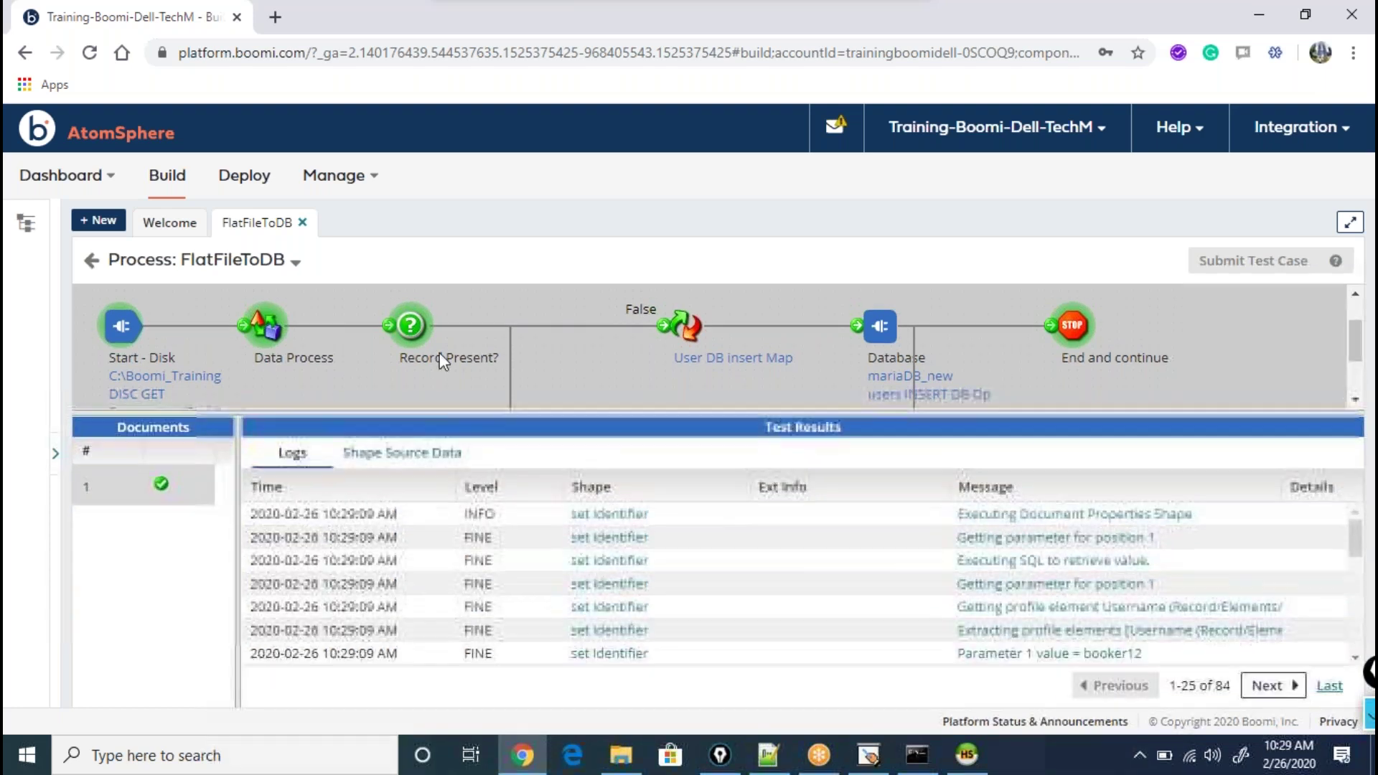
scroll(439, 352, "down", 1)
scroll(856, 606, "down", 1)
left_click(444, 459)
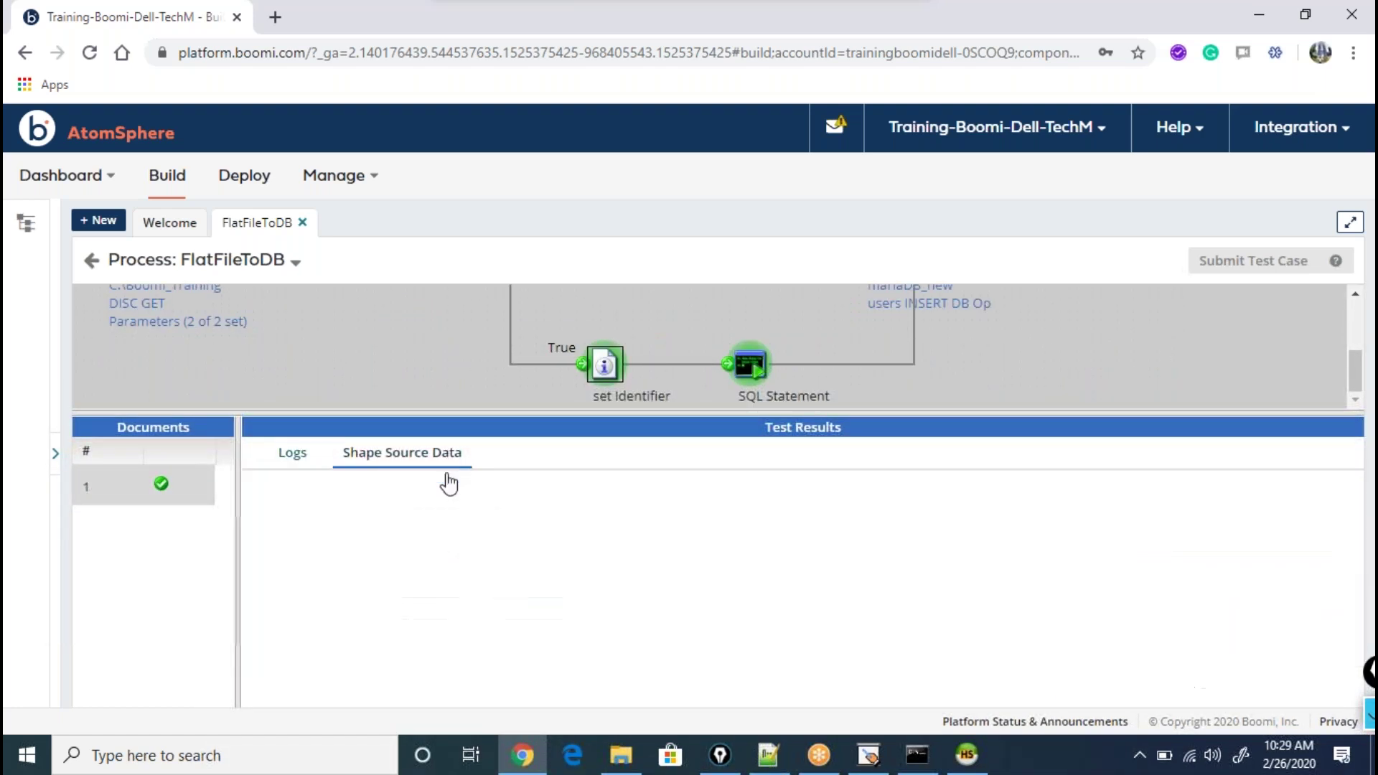
left_click_drag(595, 413, 657, 524)
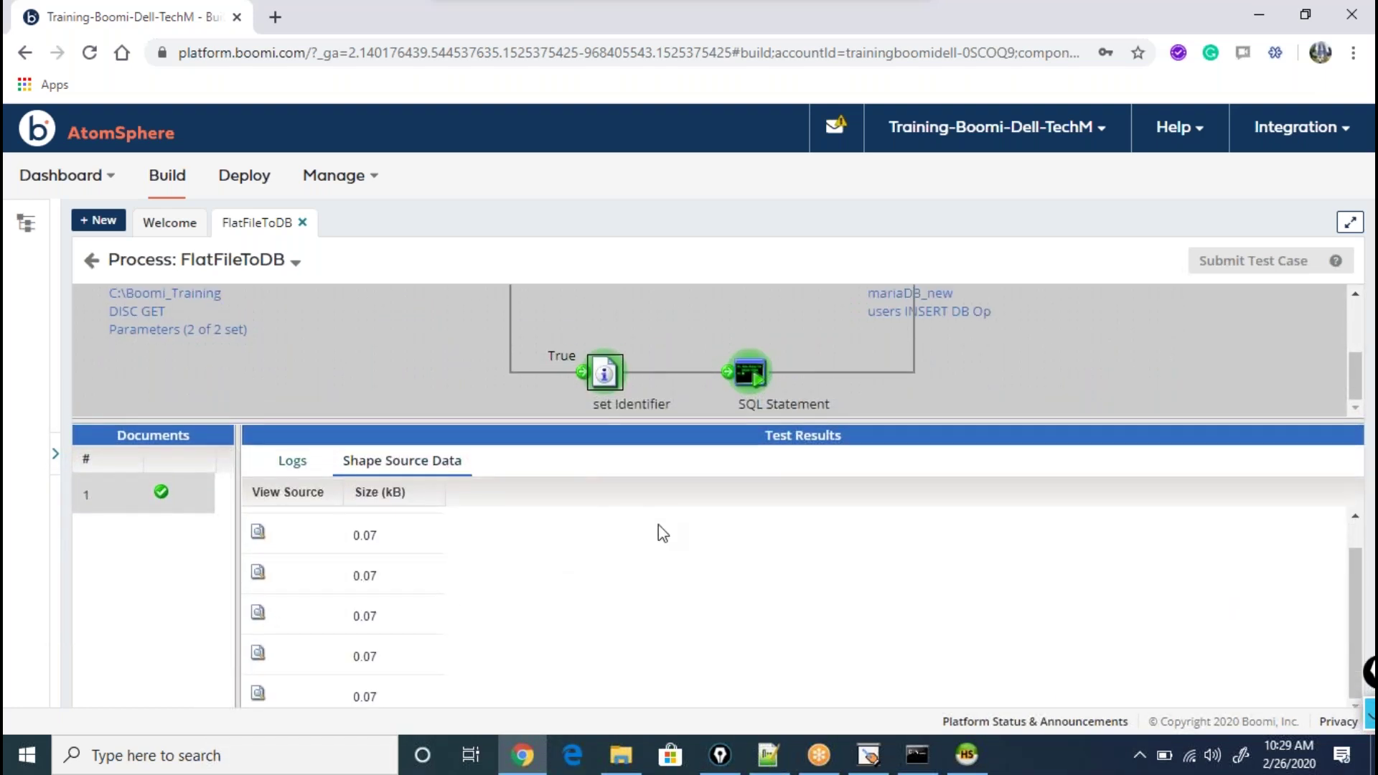
- Read the set Identifier logs in an enlarged results area, viewing the Username profile element message and closing it
left_click(291, 563)
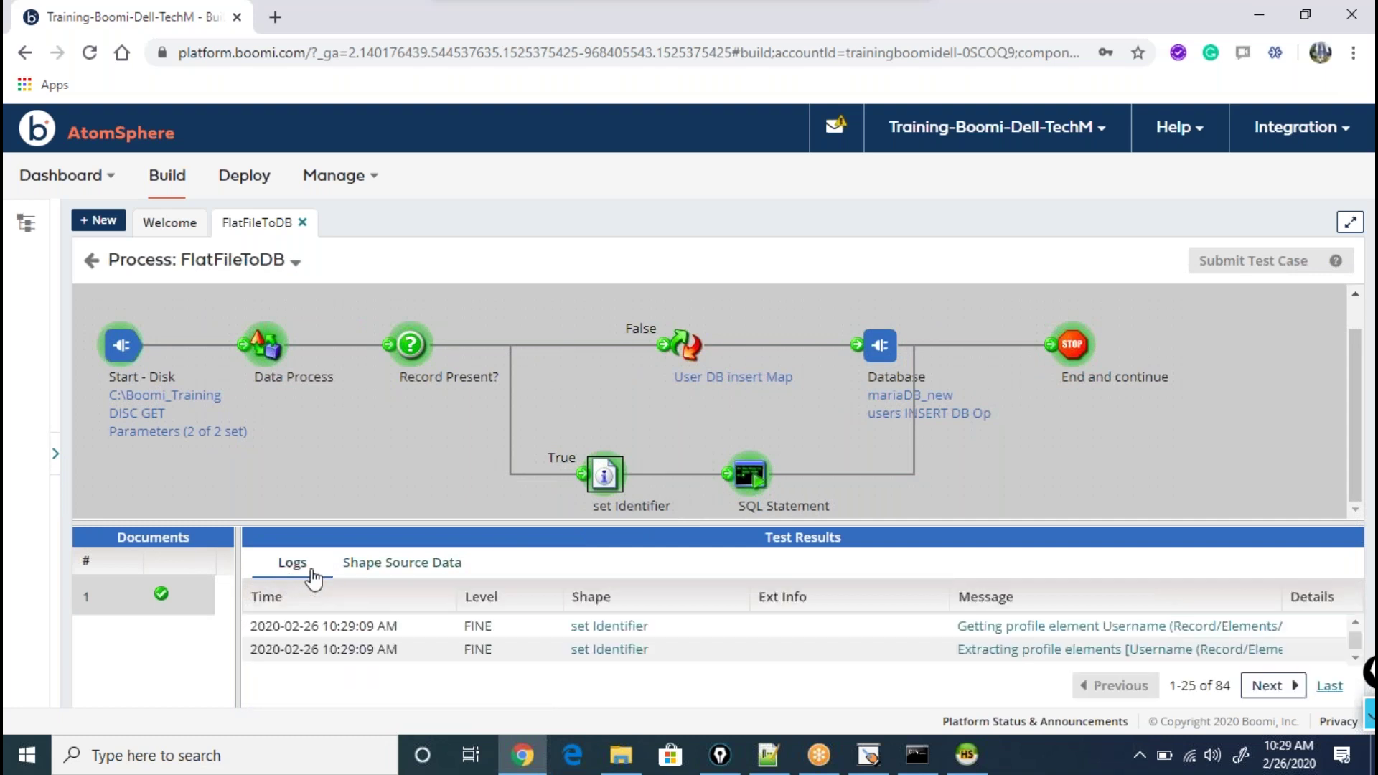
scroll(1082, 649, "down", 1)
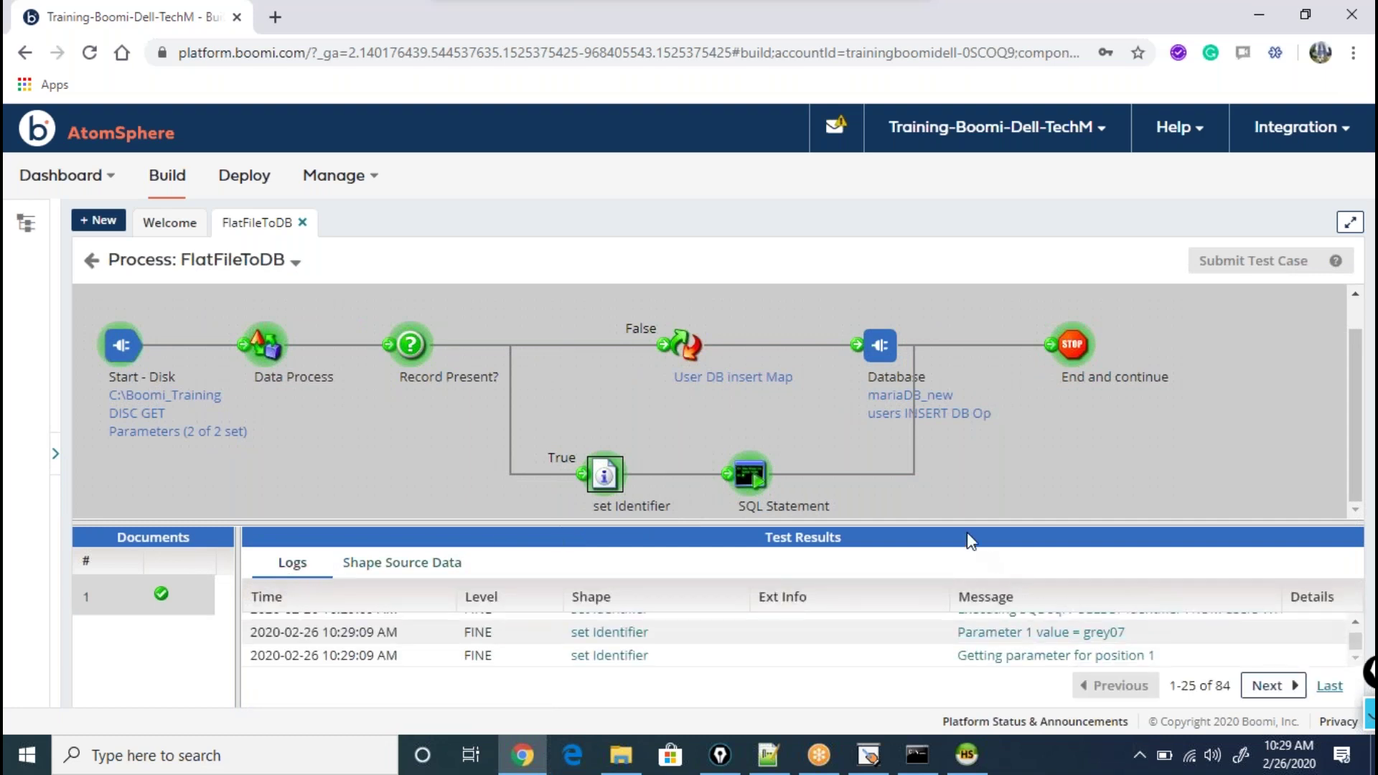
left_click_drag(957, 520, 952, 288)
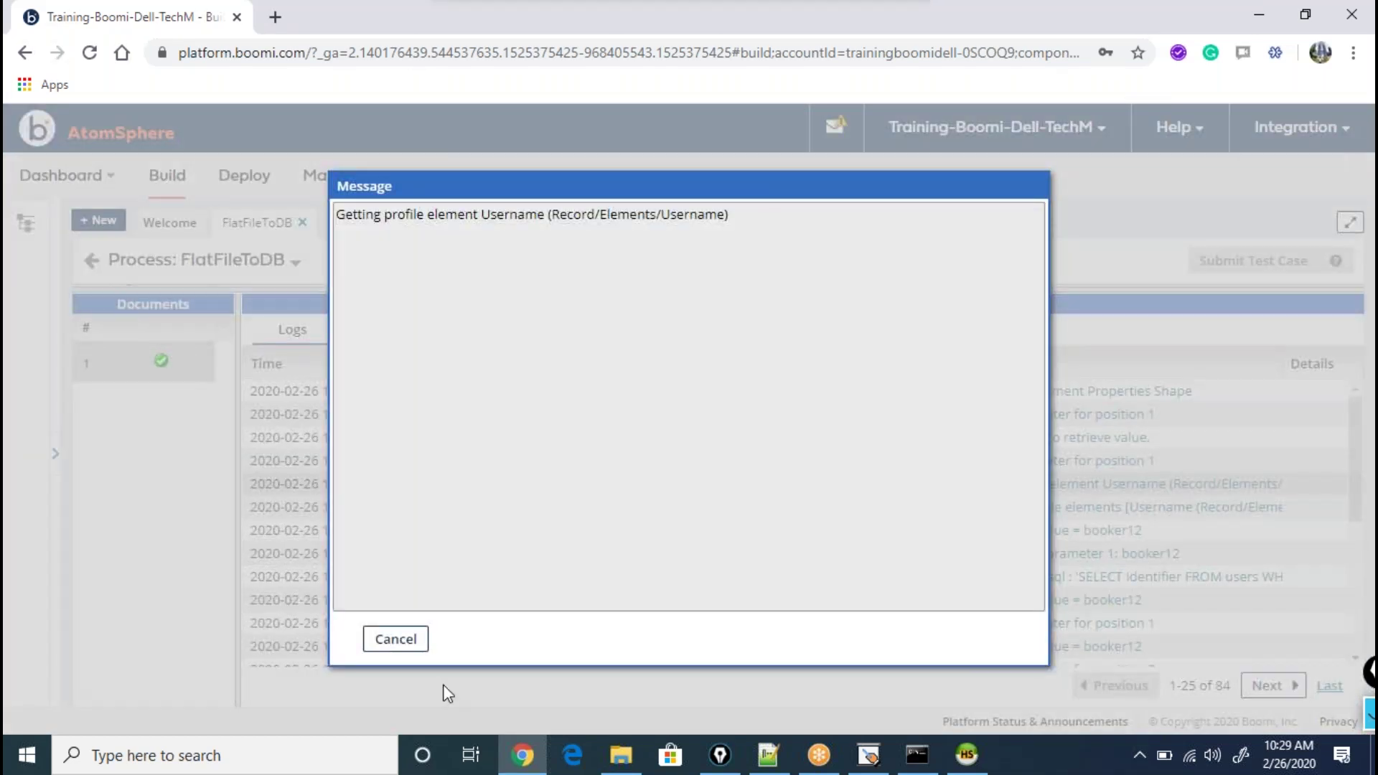
left_click(394, 641)
left_click(932, 289)
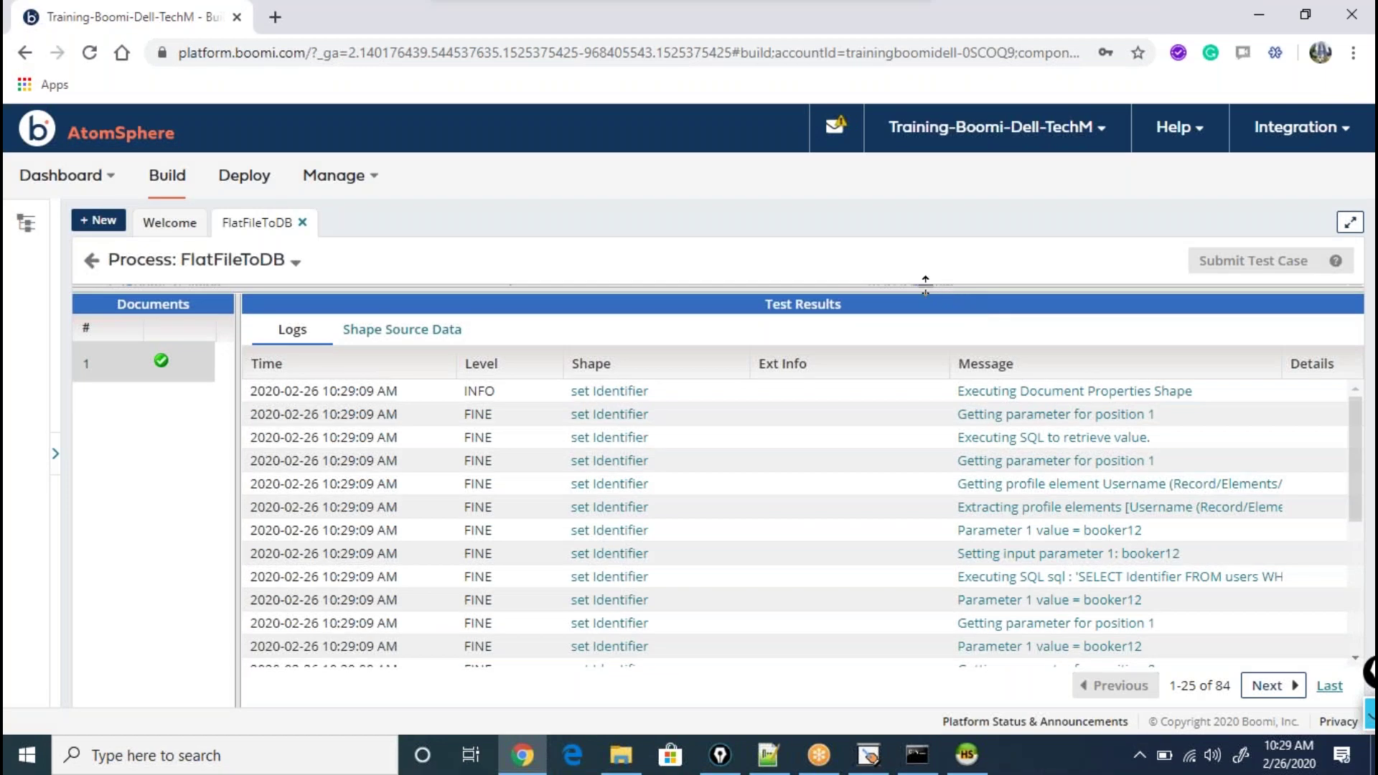
- Open the executed UPDATE message in the SQL Statement shape's logs and highlight its parameters
left_click(754, 456)
left_click_drag(711, 502, 698, 300)
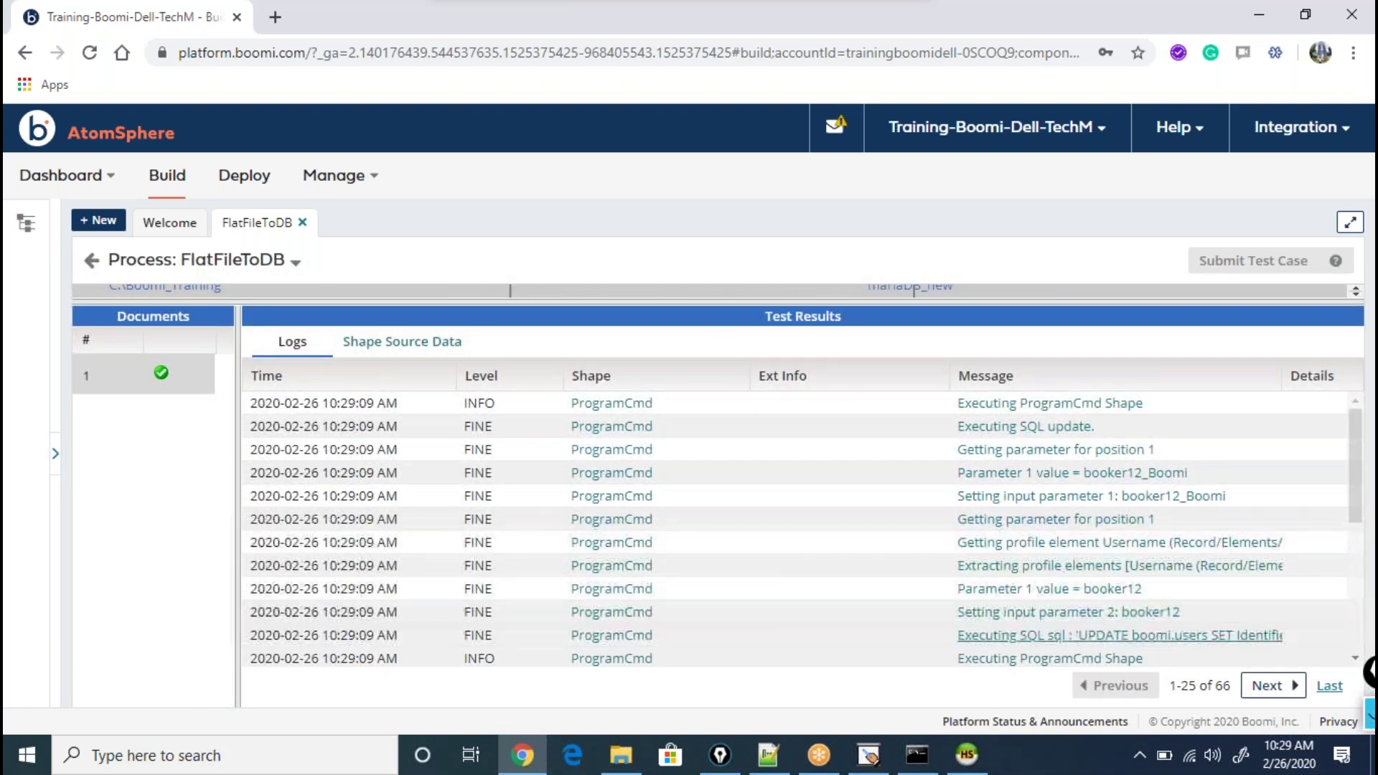
left_click(1105, 635)
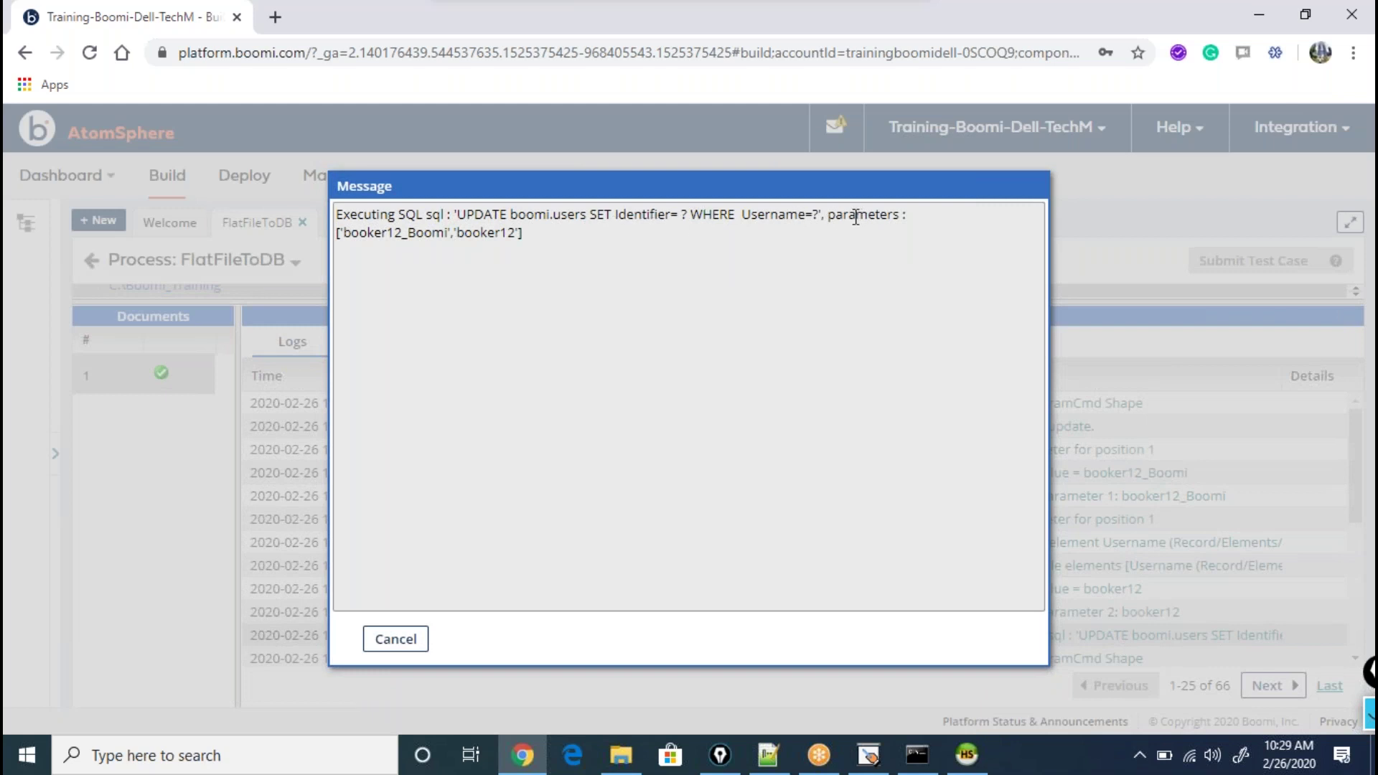
left_click_drag(844, 215, 917, 221)
left_click_drag(402, 232, 359, 232)
- Compare the UPDATE parameters with the first user's Identifier in HeidiSQL, then close the message and view the remaining SQL Statement logs
left_click(968, 755)
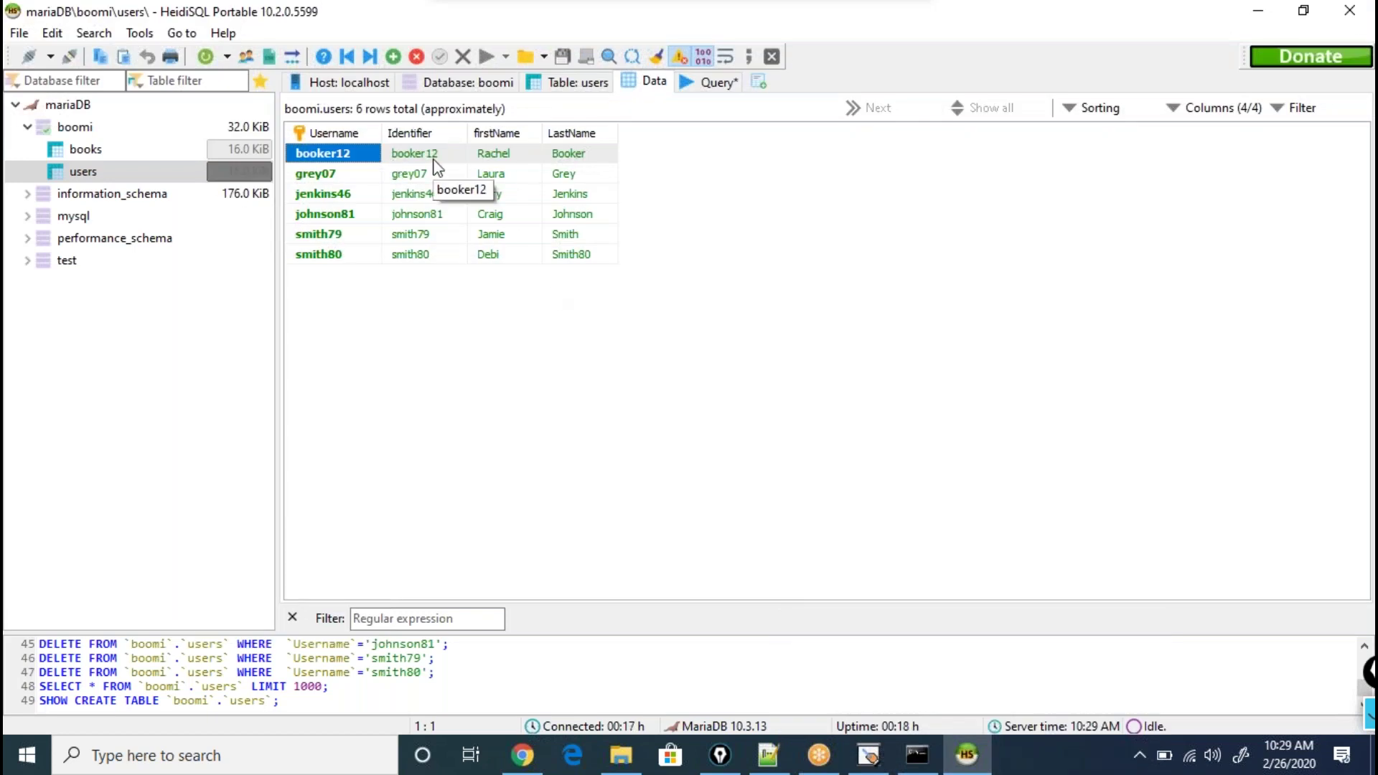
key("alt+Tab")
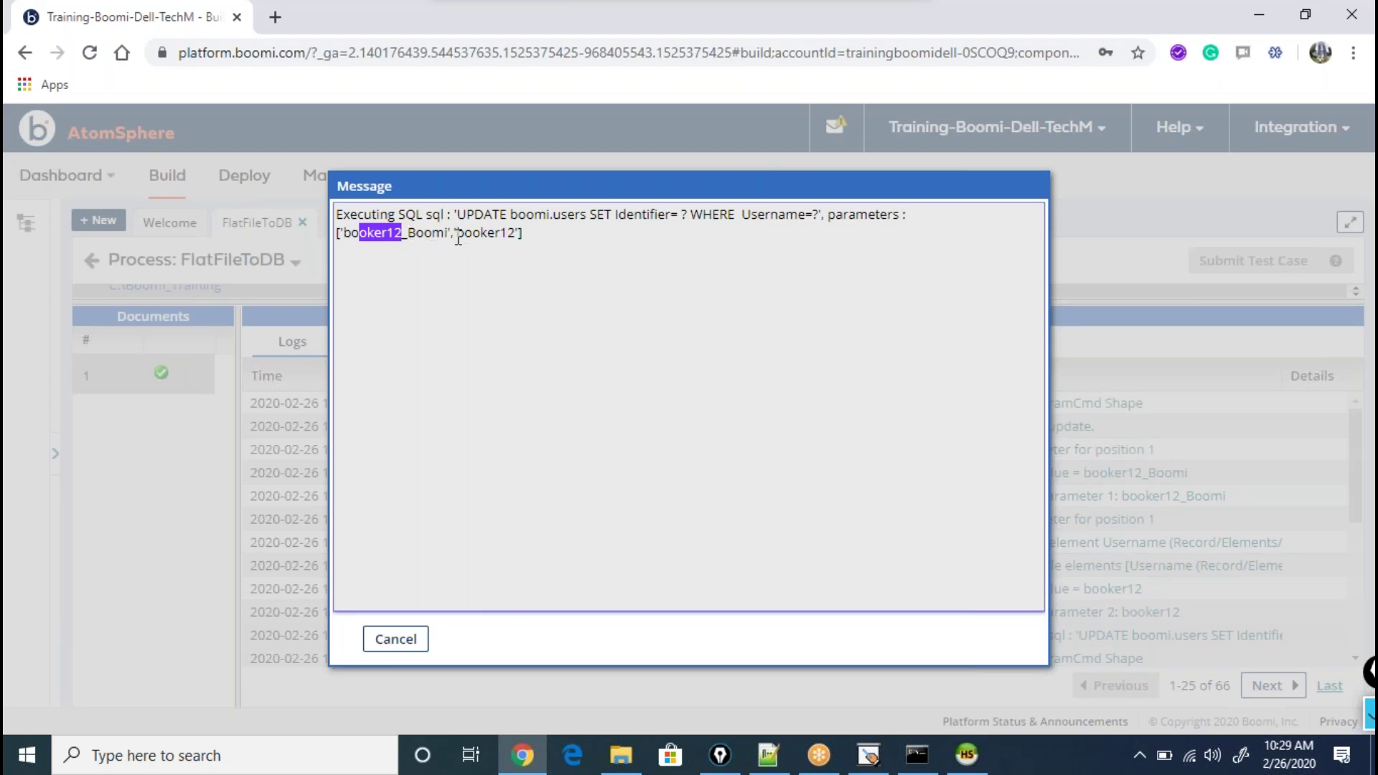
left_click_drag(450, 239, 354, 234)
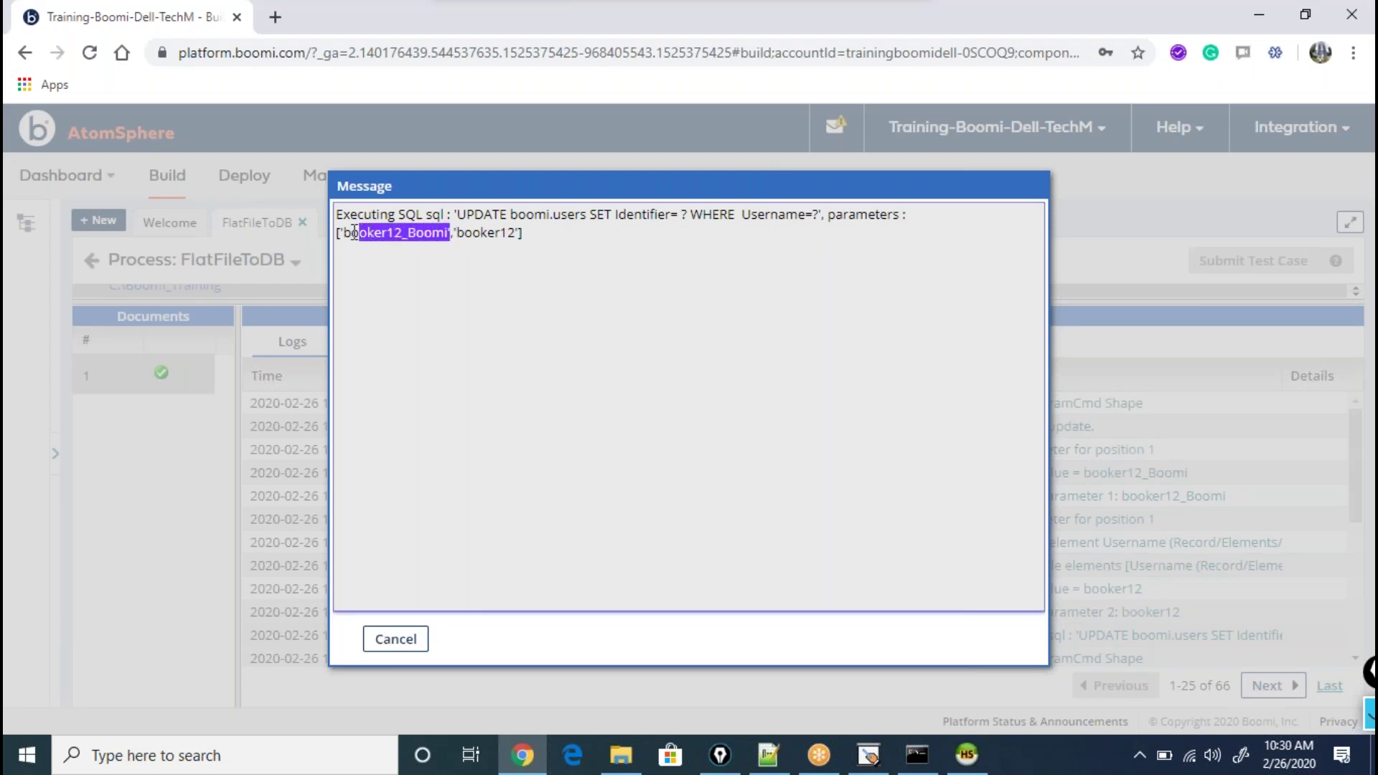
left_click(422, 645)
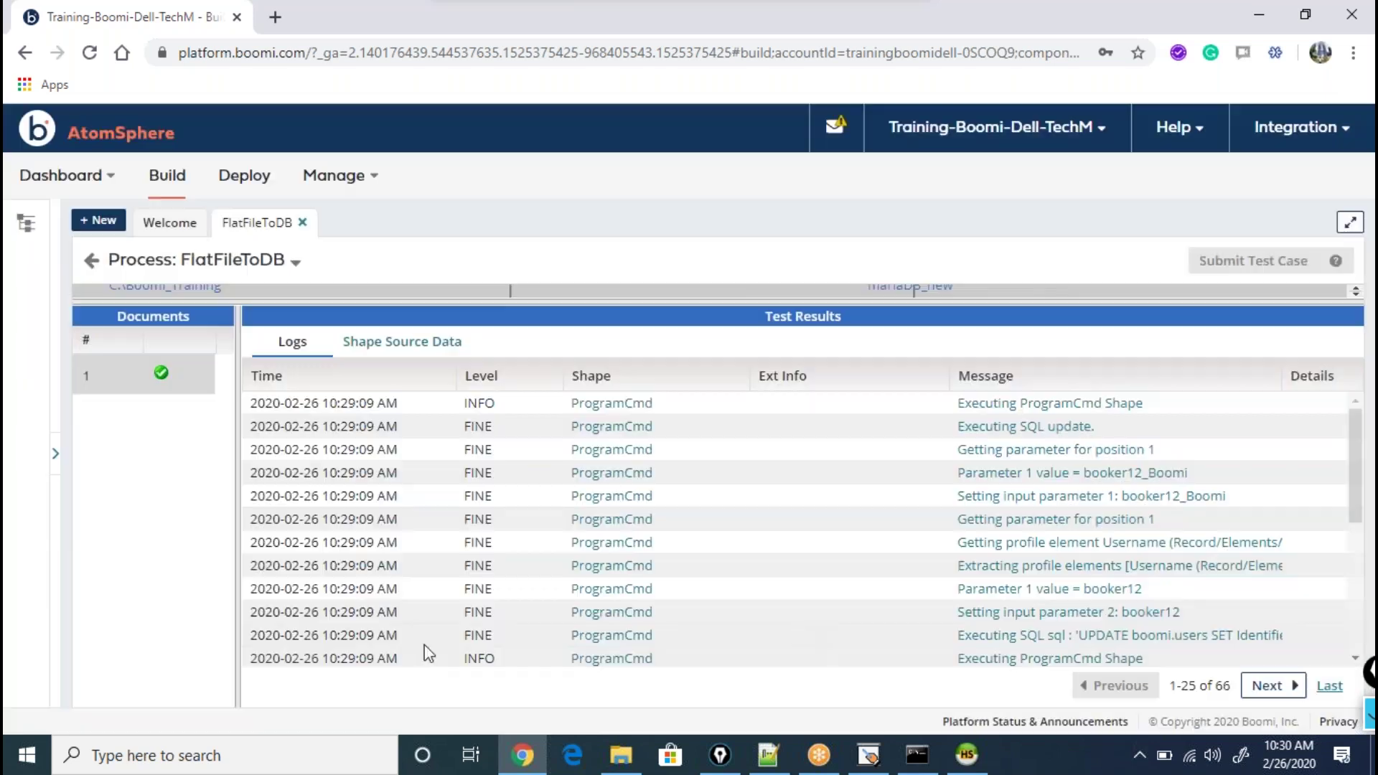
scroll(1074, 638, "down", 5)
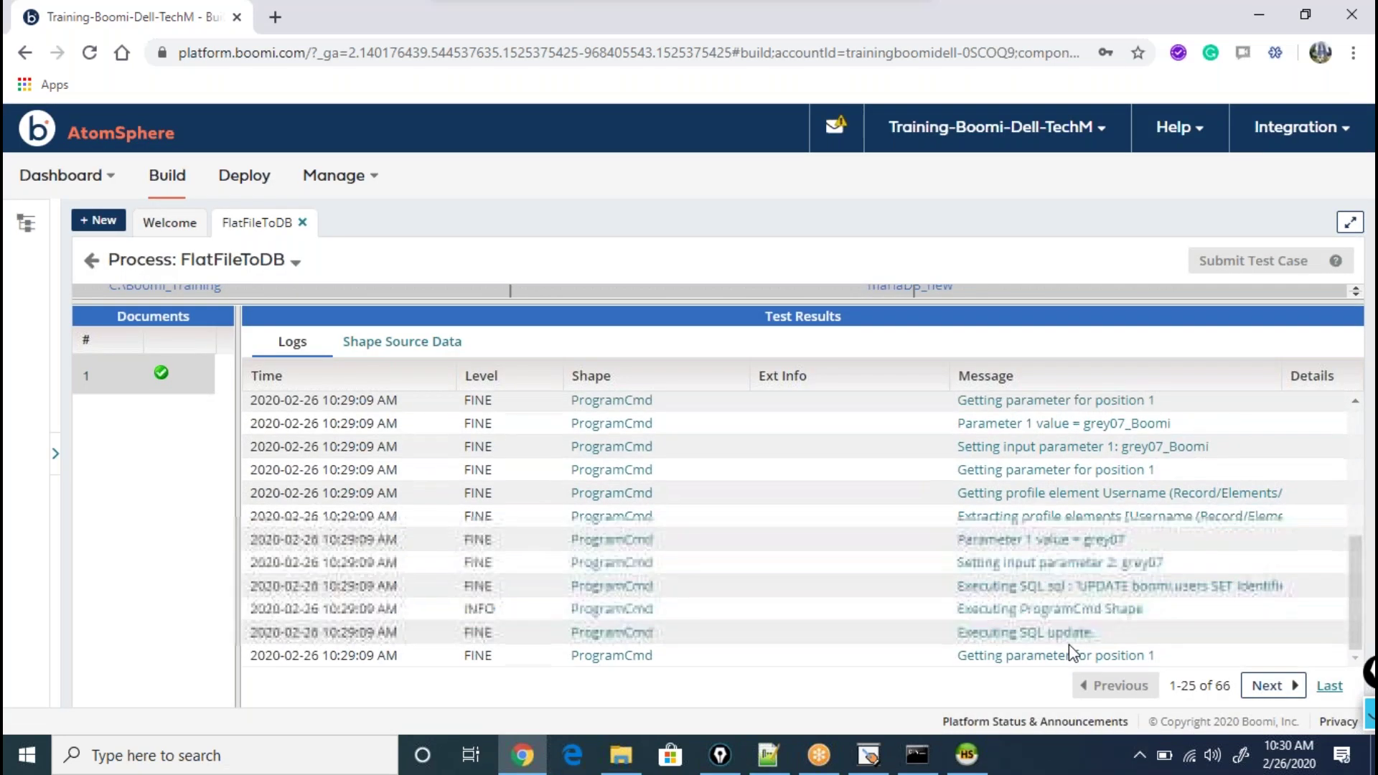
- Refresh the users table in HeidiSQL to check the updated Identifier values, then return to Boomi
key("alt+Tab")
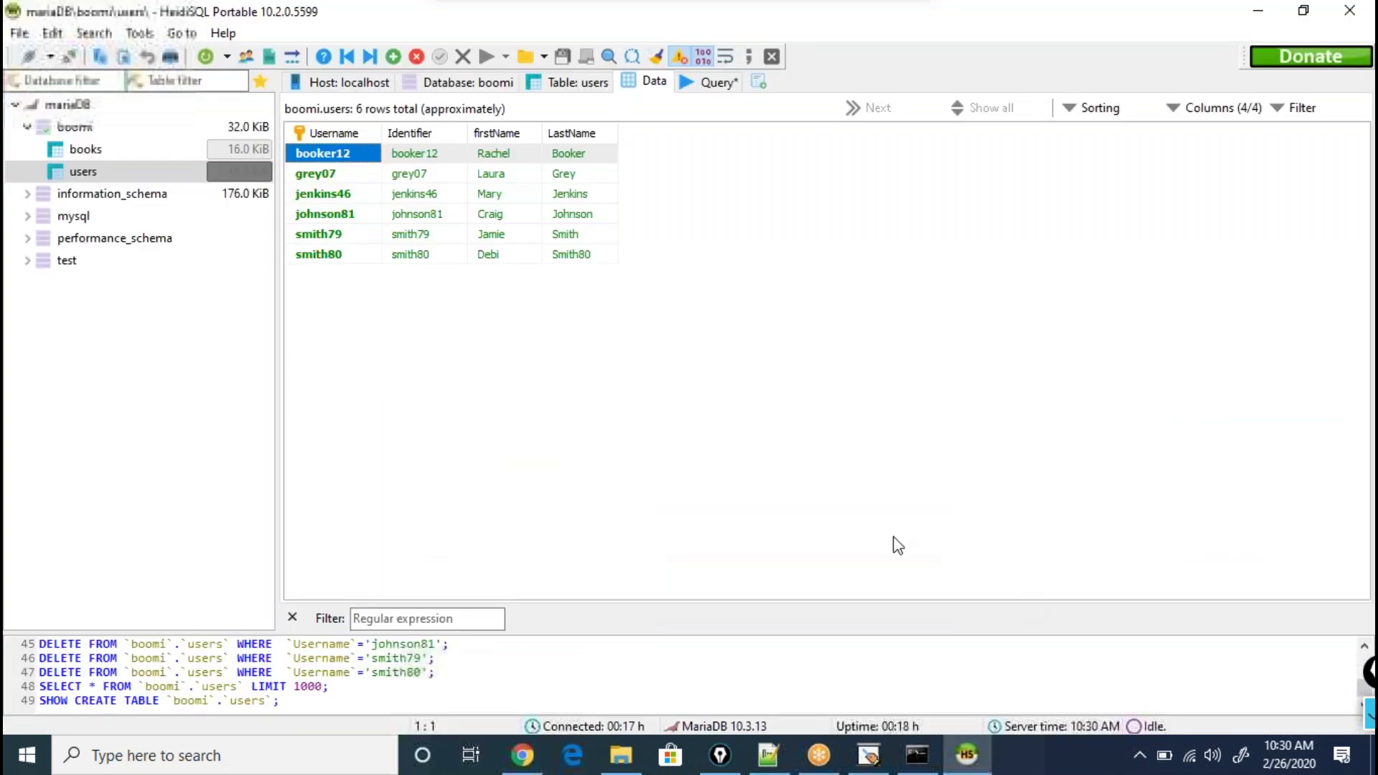
left_click(205, 56)
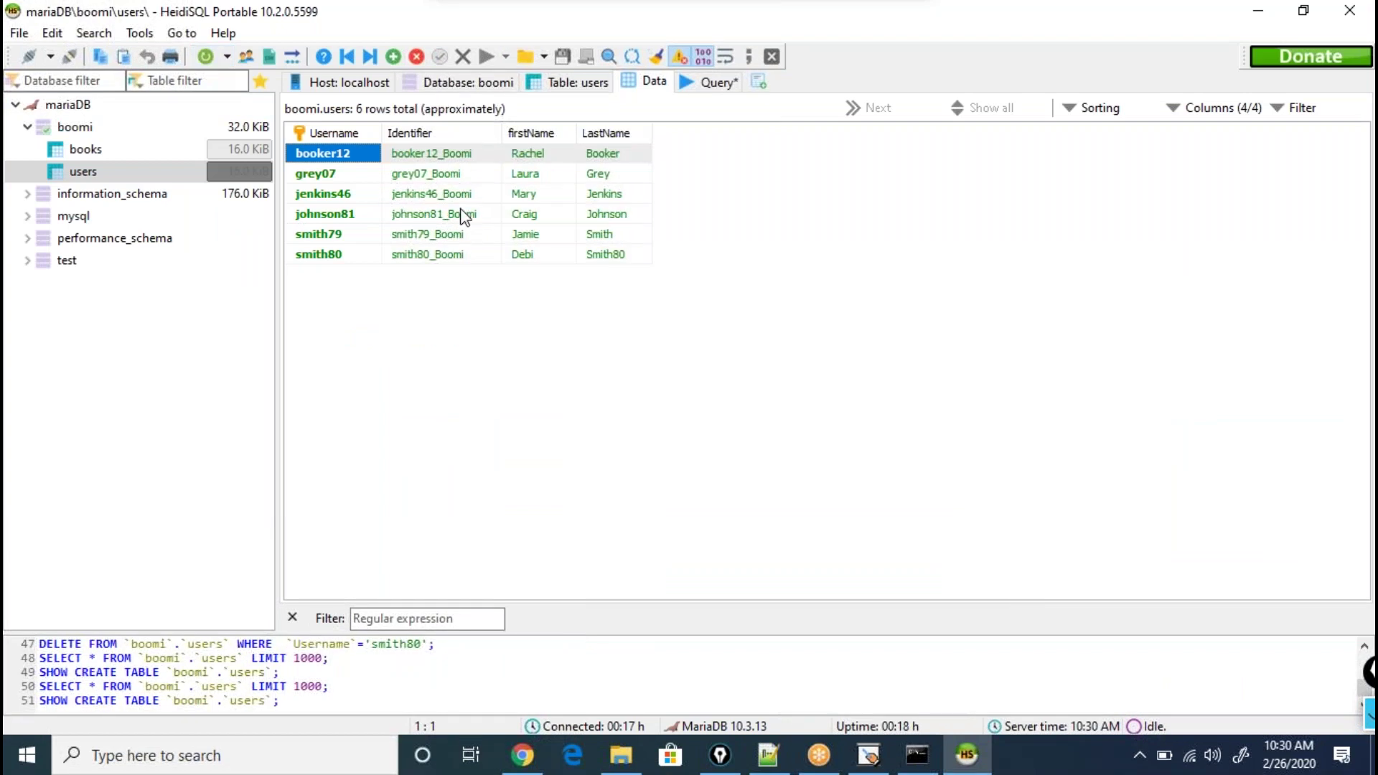
key("alt+Tab")
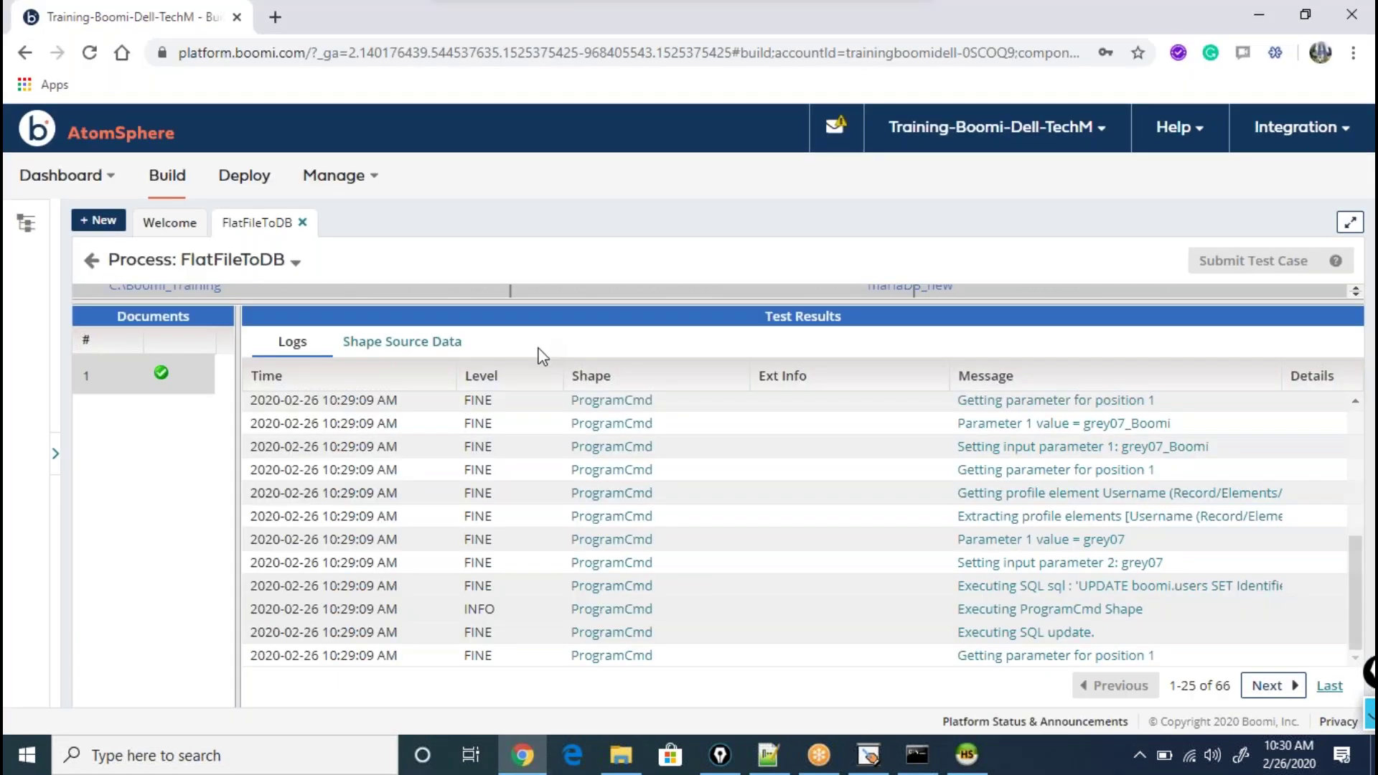
- Reopen the set Identifier shape's logs and find the entry for the _Boomi parameter
left_click_drag(442, 315, 472, 433)
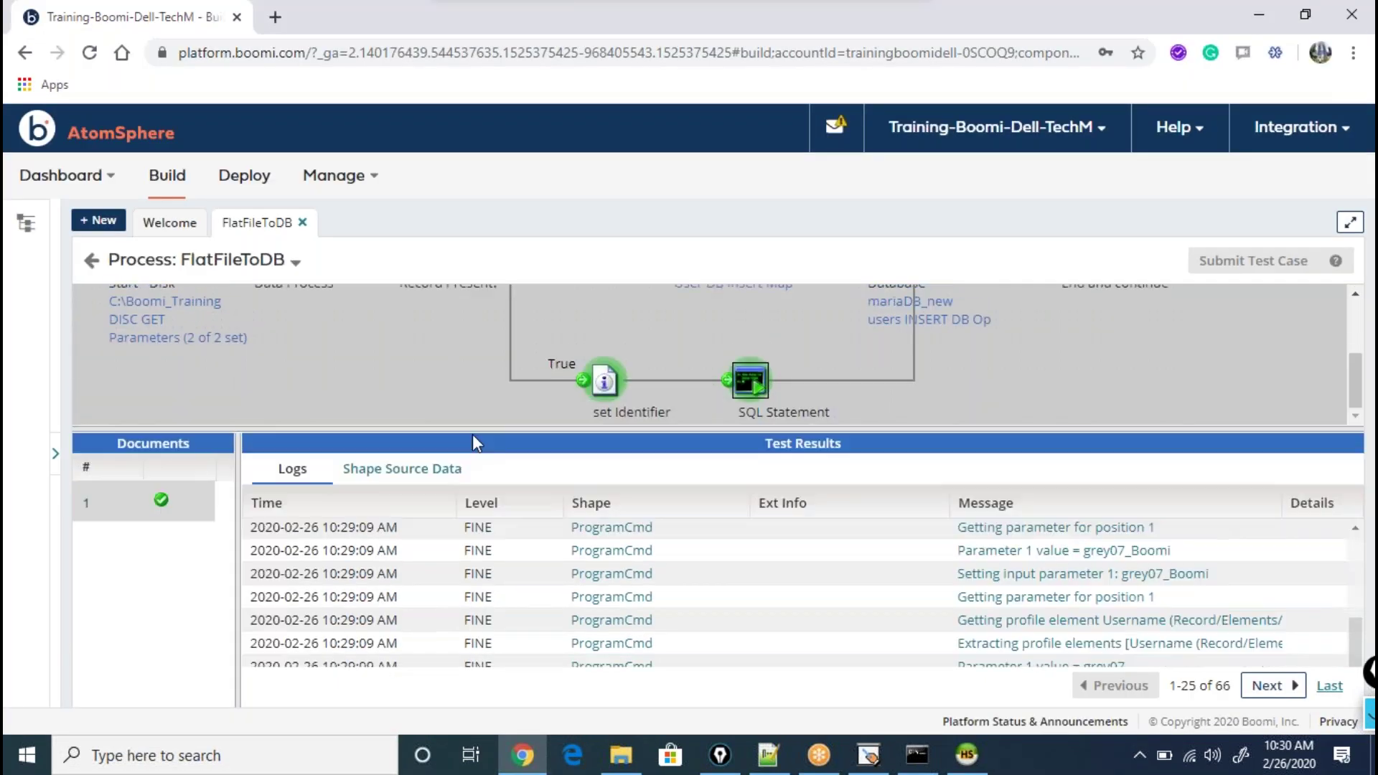
left_click(606, 369)
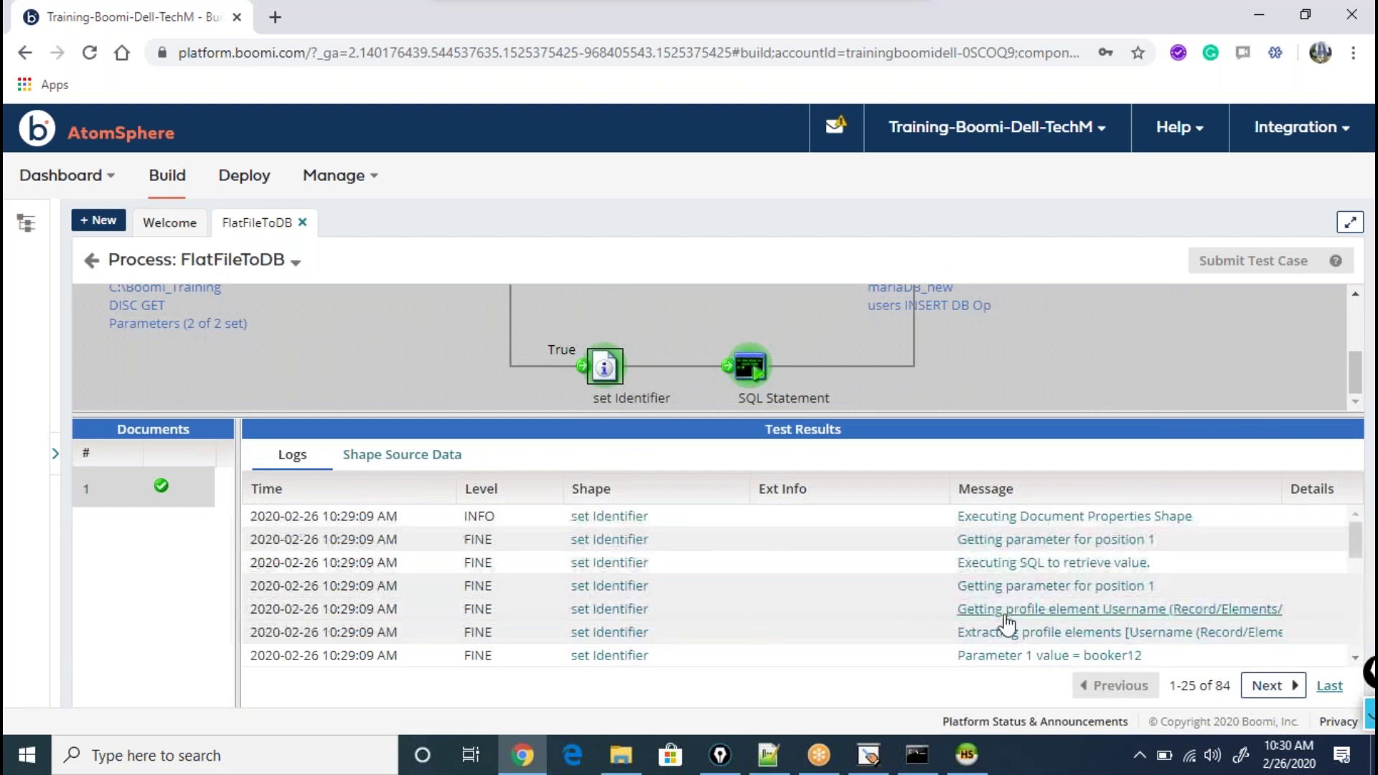
scroll(1130, 654, "down", 2)
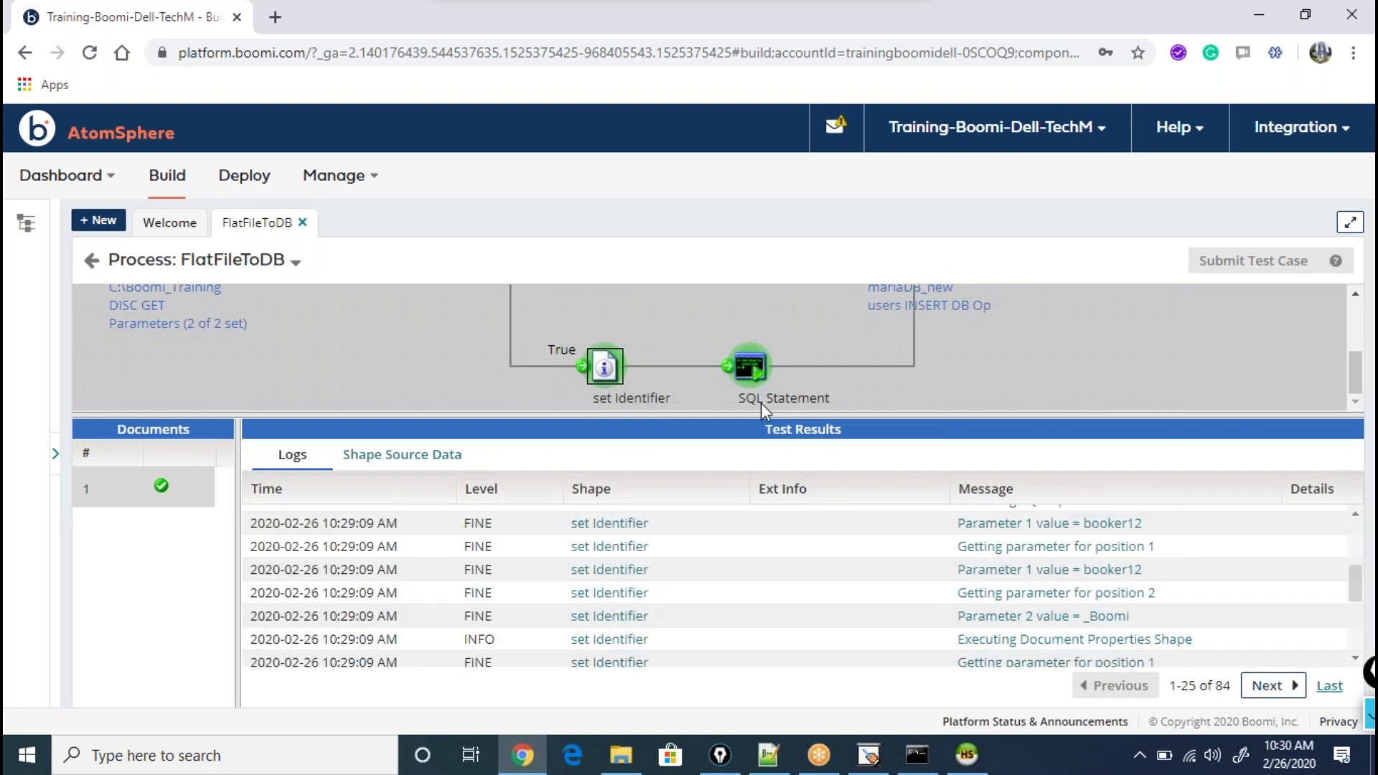
- Check the Identifier values of the first two users table records in HeidiSQL against the set Identifier logs in Boomi
key("alt+Tab")
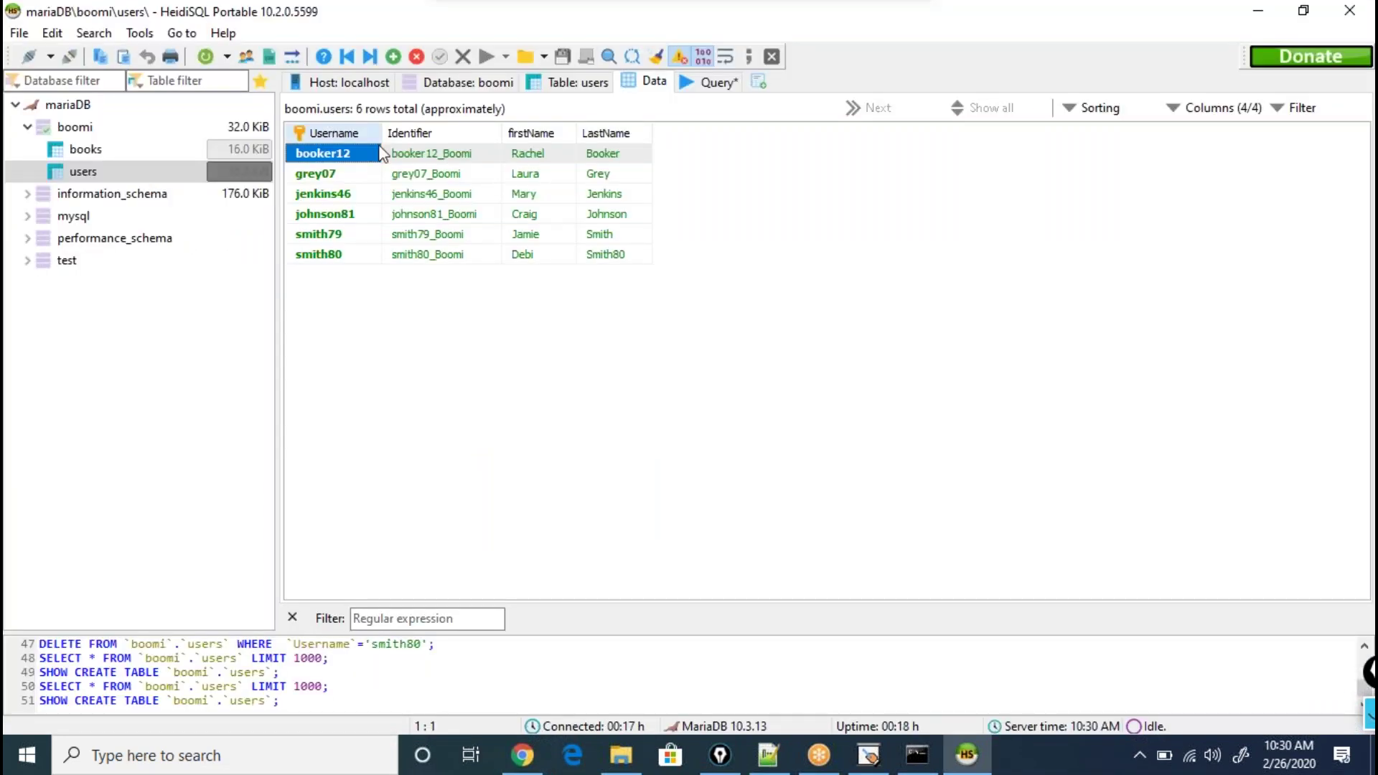
left_click(452, 156)
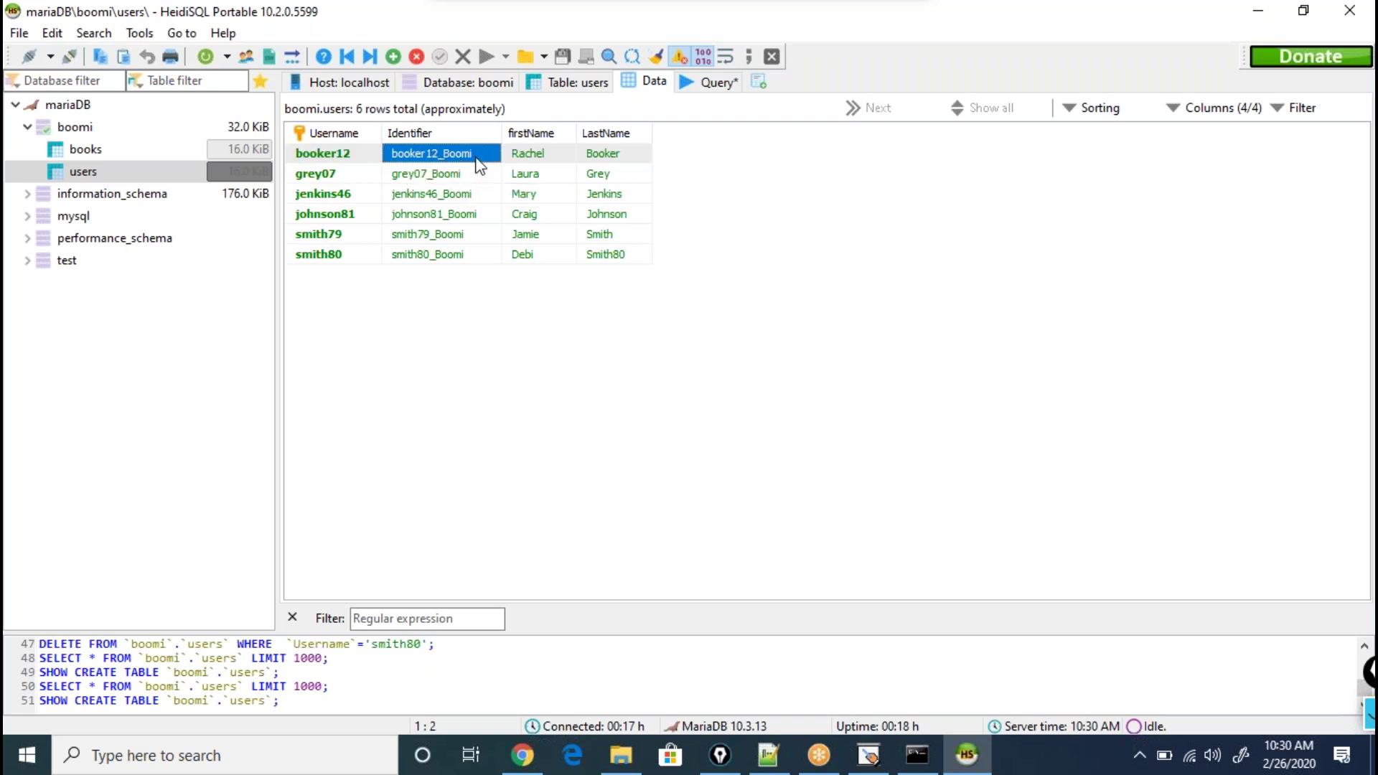
key("alt+Tab")
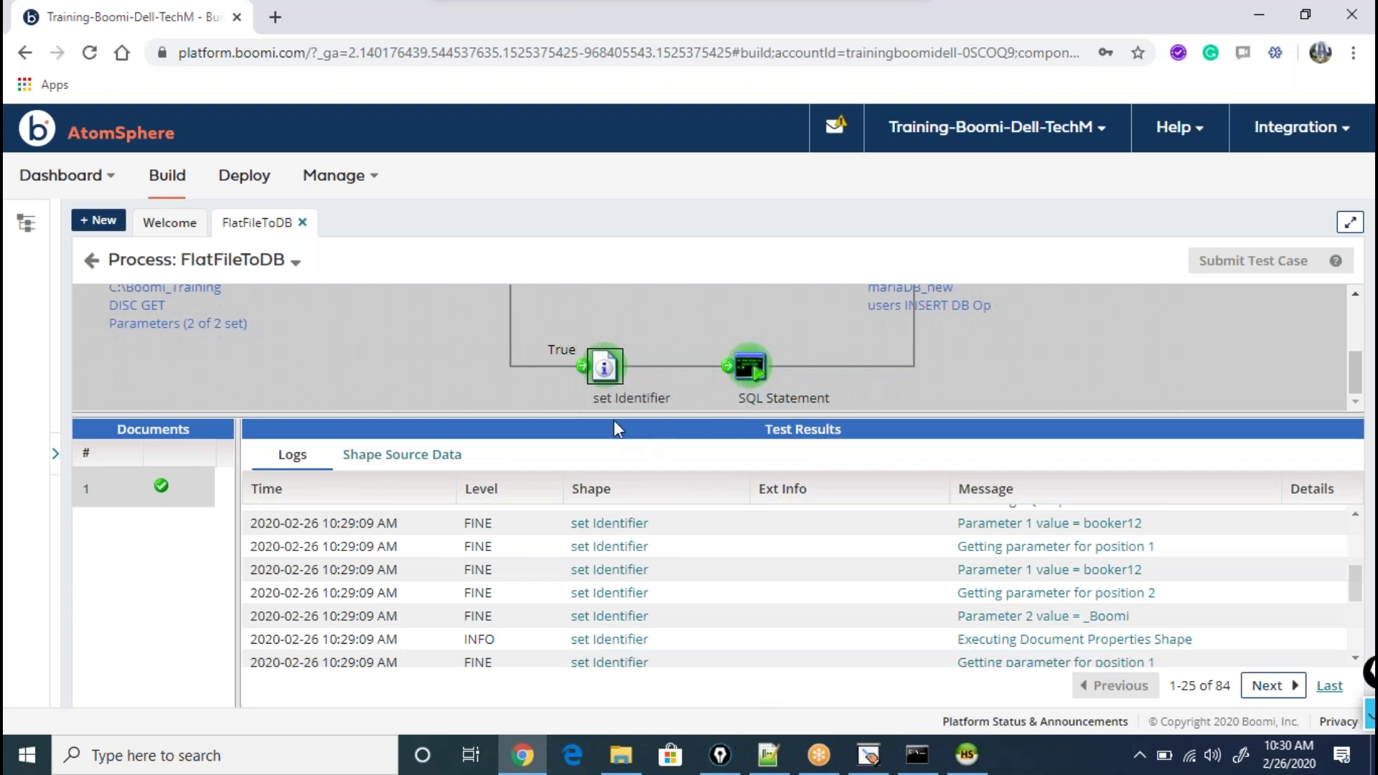
key("alt+Tab")
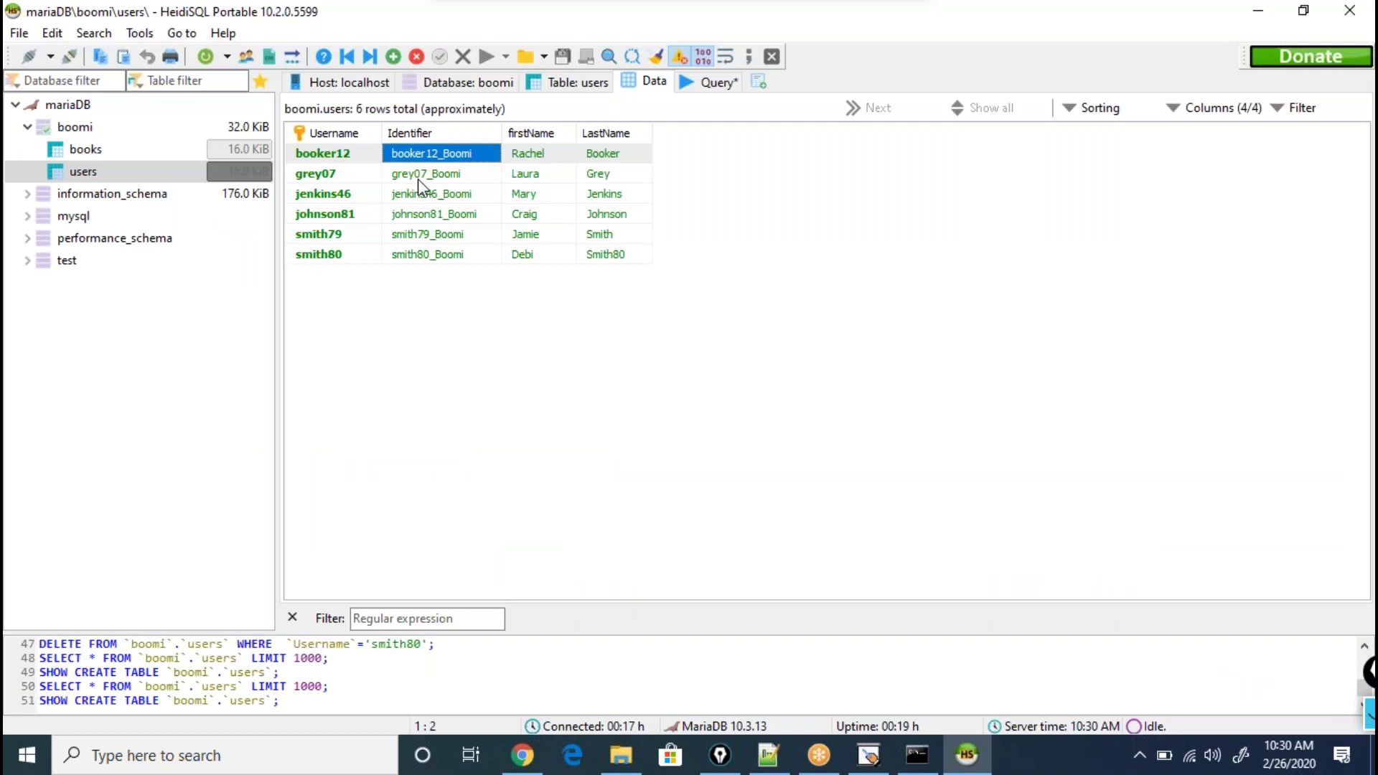
left_click(418, 180)
left_click(437, 153)
left_click(448, 174)
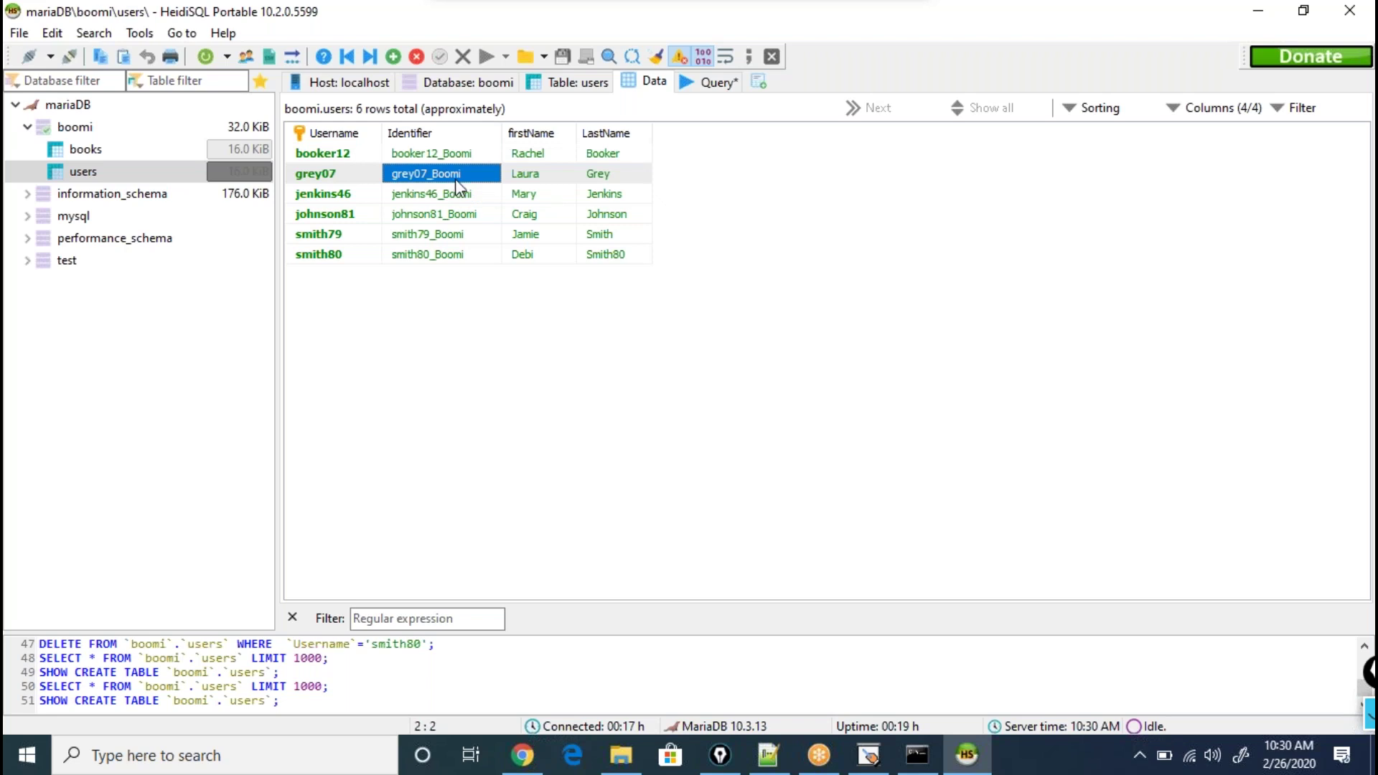
- Return from HeidiSQL to Boomi, leave the test results and select the IdentifierApnd property in the set Identifier shape
left_click(453, 198)
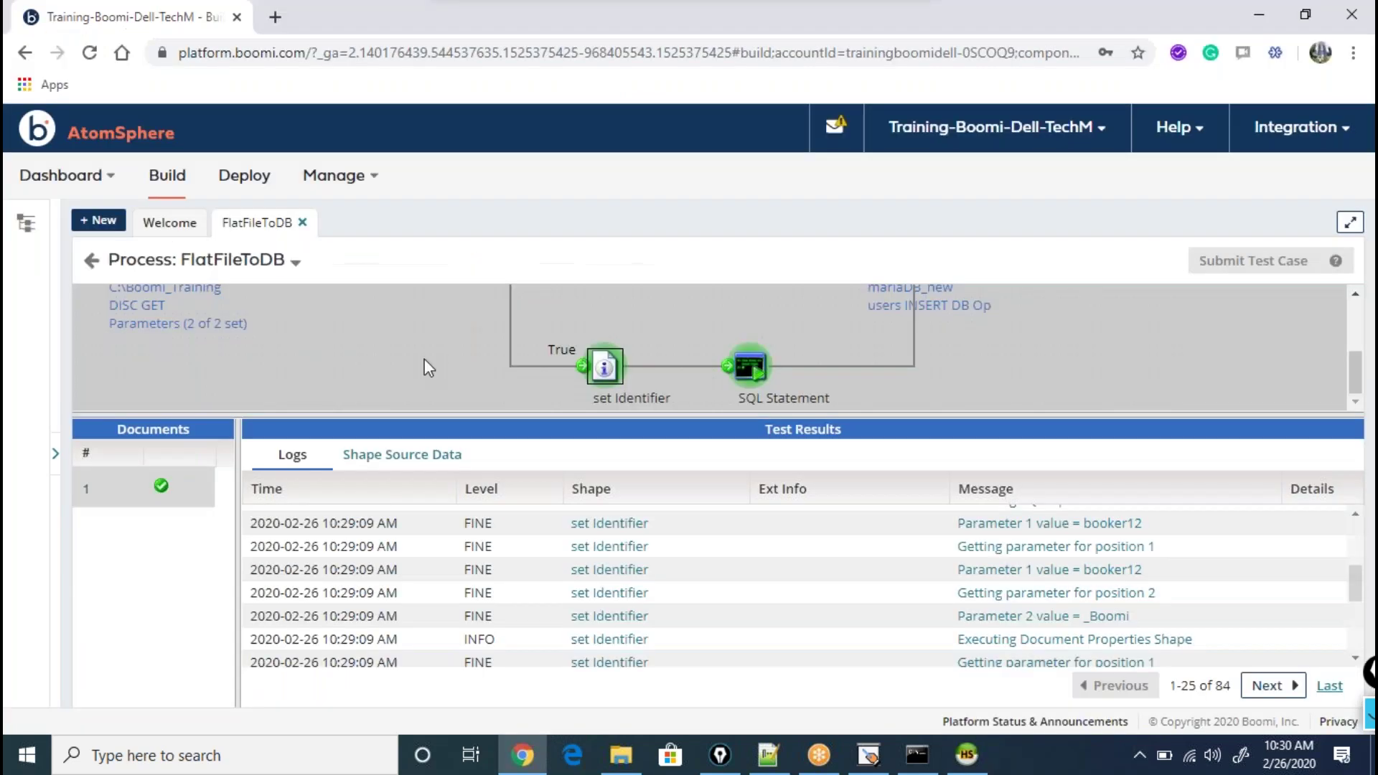
left_click(94, 263)
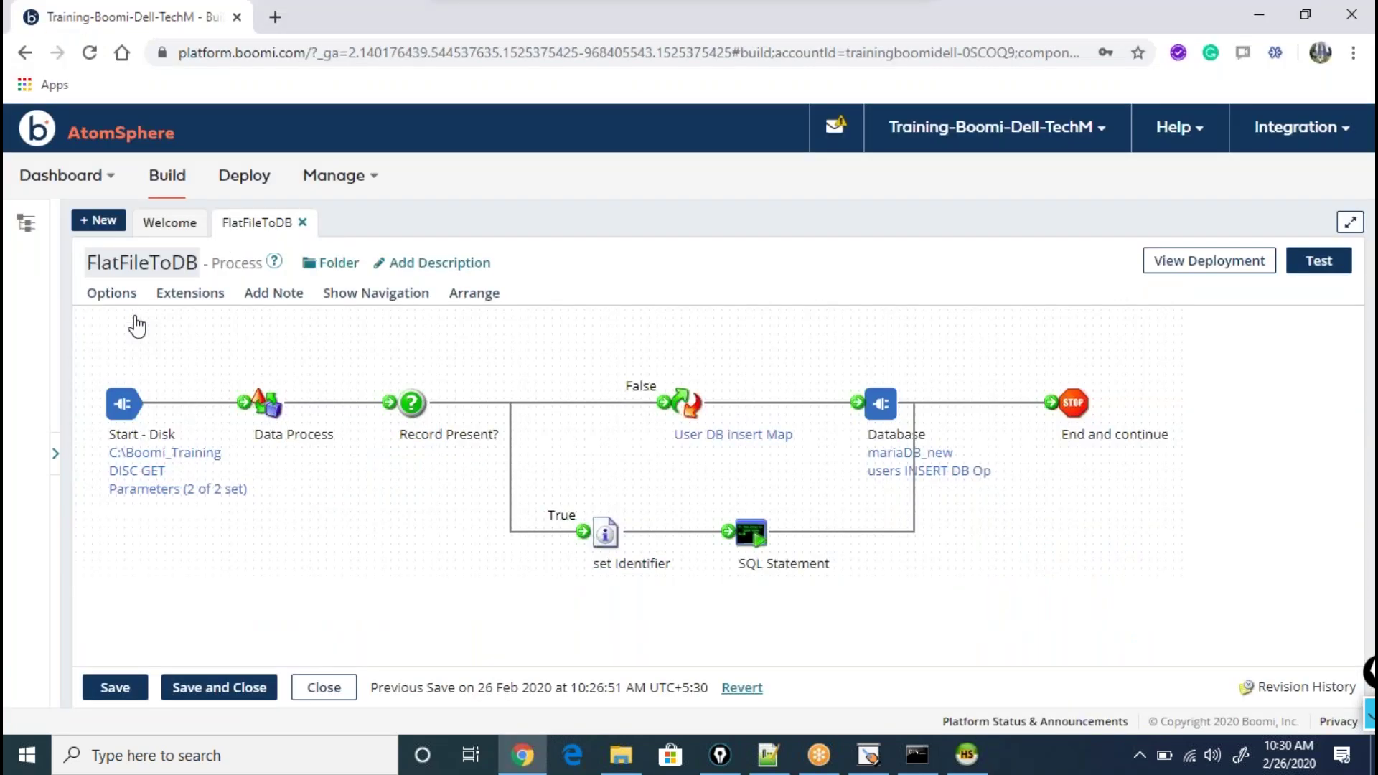
left_click(662, 532)
left_click(815, 588)
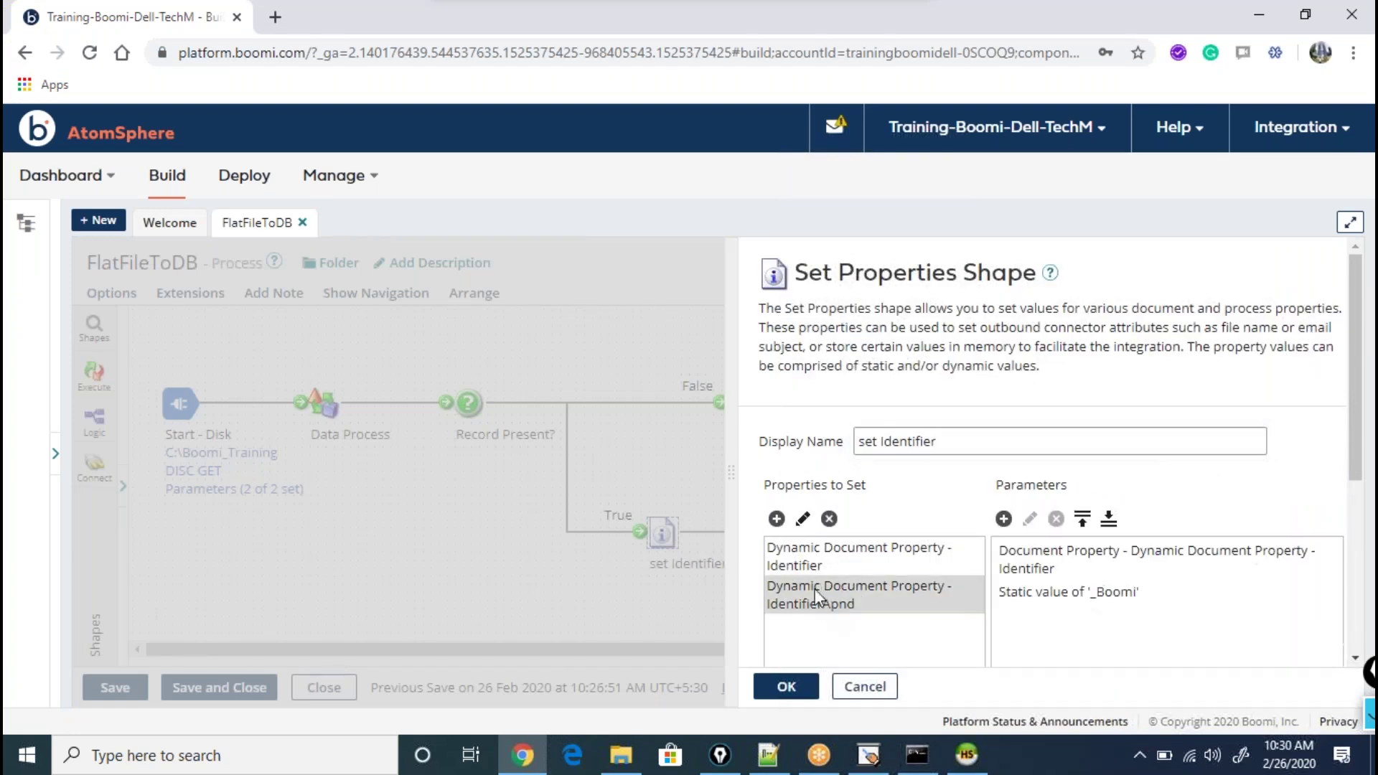
- Change the IdentifierApnd property to a Dynamic Process Property, reusing IdentifierApnd as its name
left_click(805, 518)
left_click_drag(755, 280, 591, 282)
key("ctrl+c")
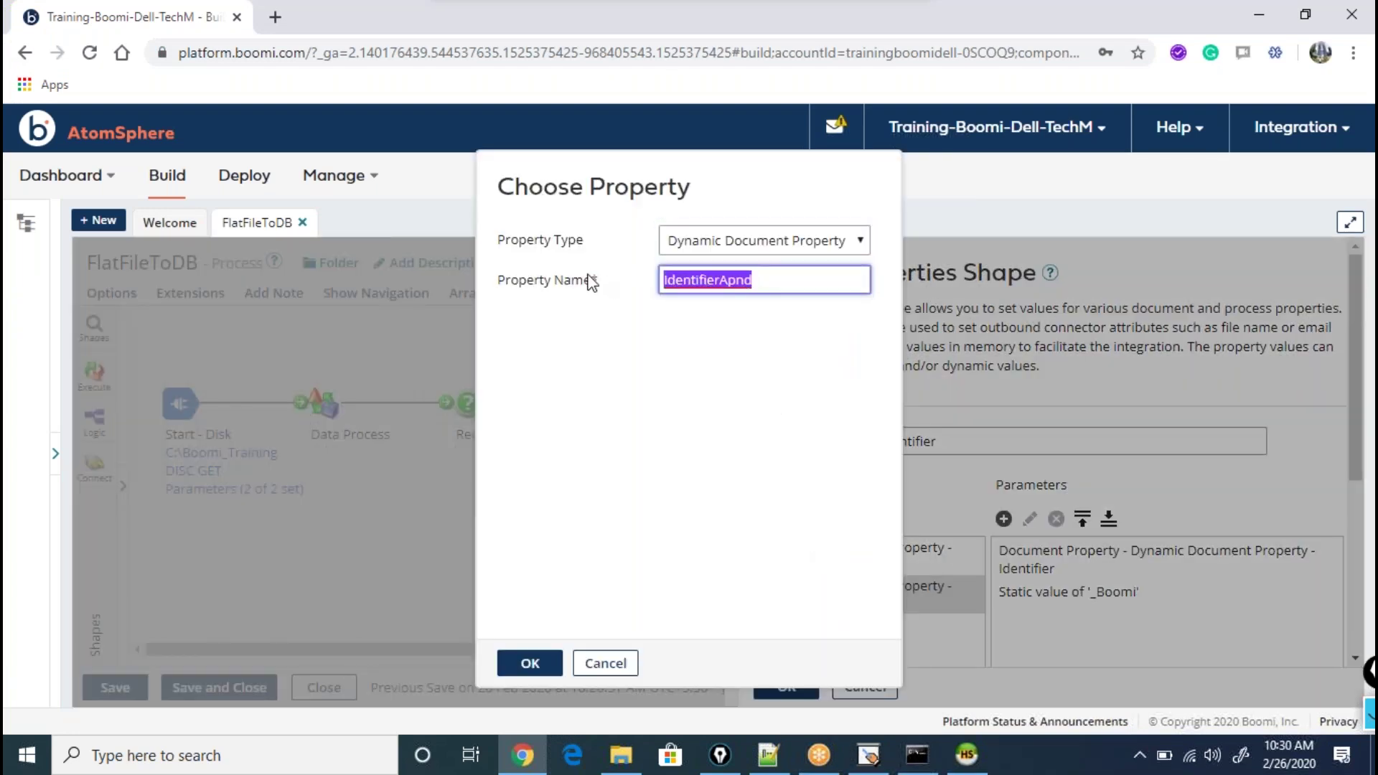
left_click(722, 239)
left_click(718, 284)
left_click(733, 282)
key("ctrl+v")
left_click(530, 662)
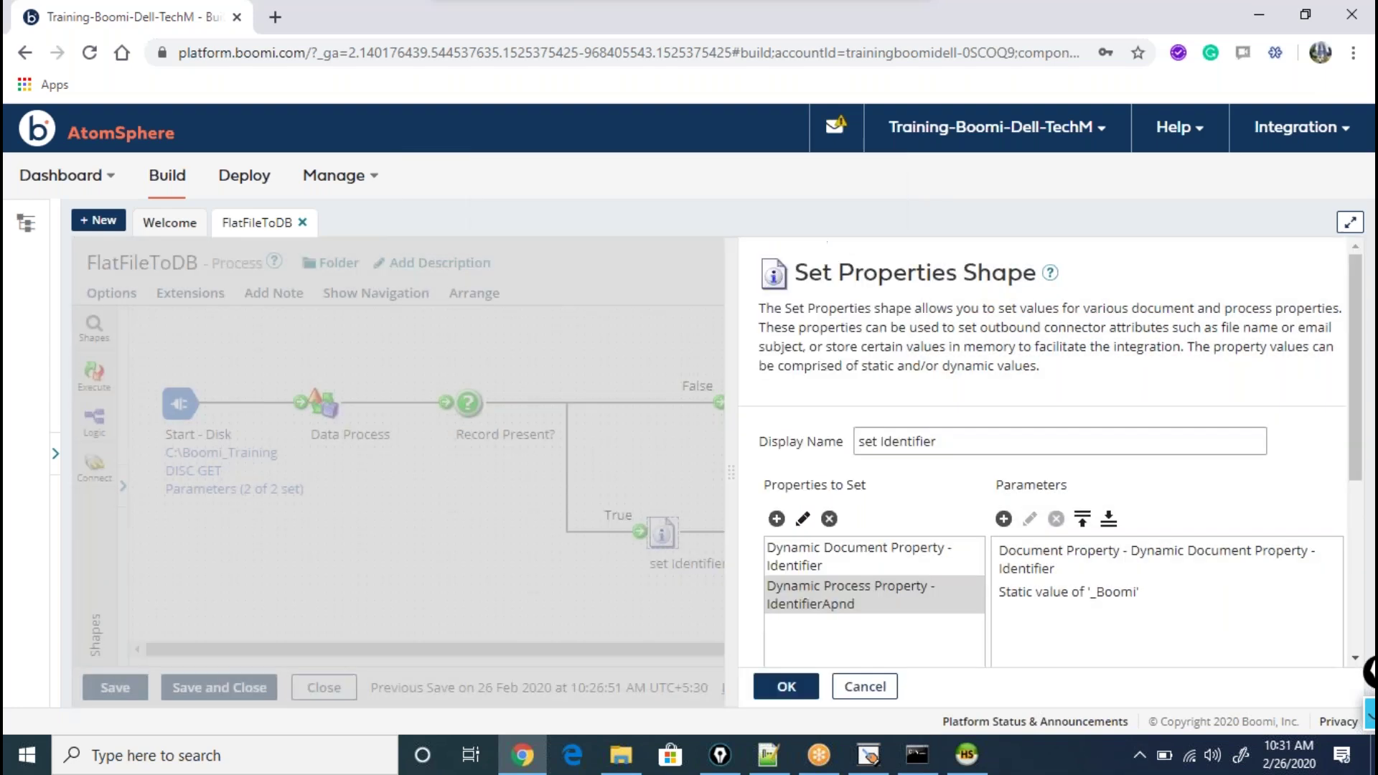
left_click(793, 560)
left_click(802, 518)
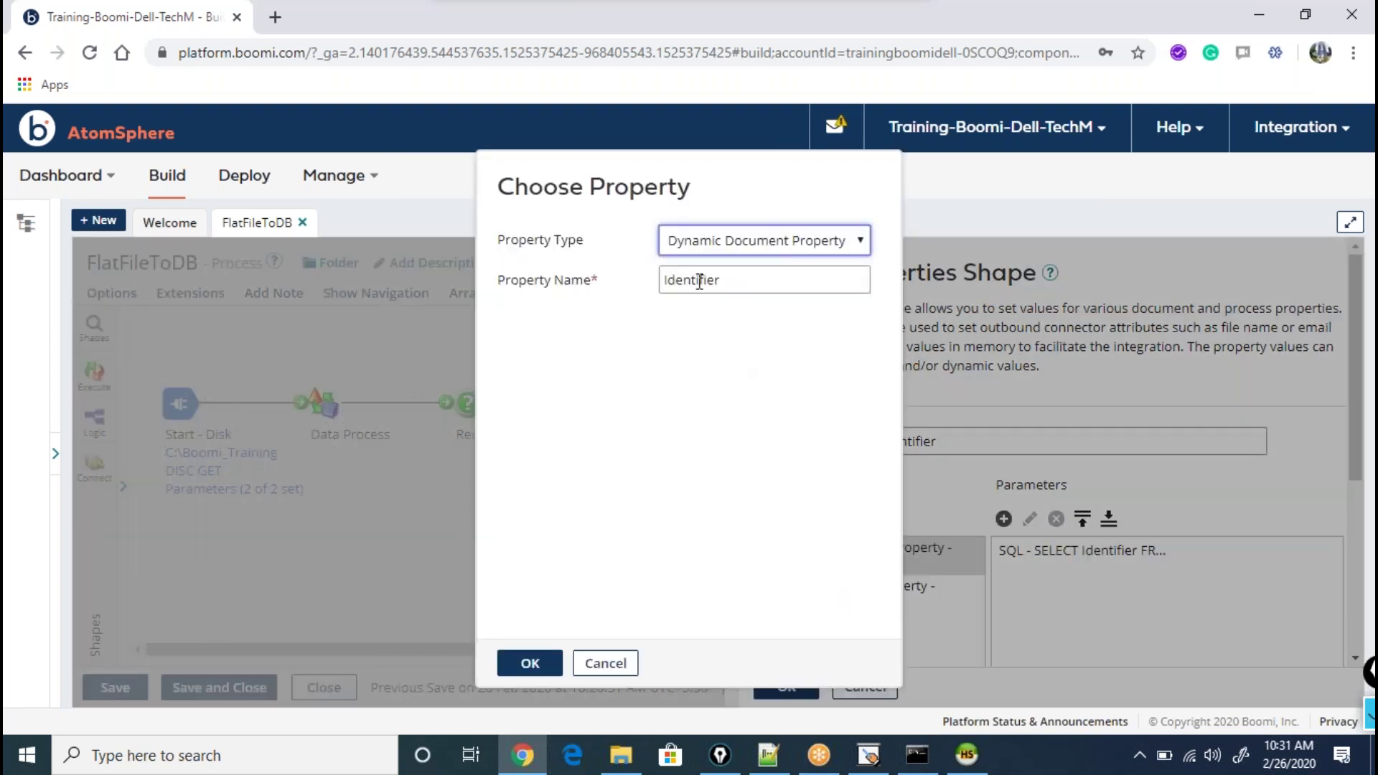
key("ctrl+v")
left_click(706, 244)
left_click(725, 303)
left_click(713, 281)
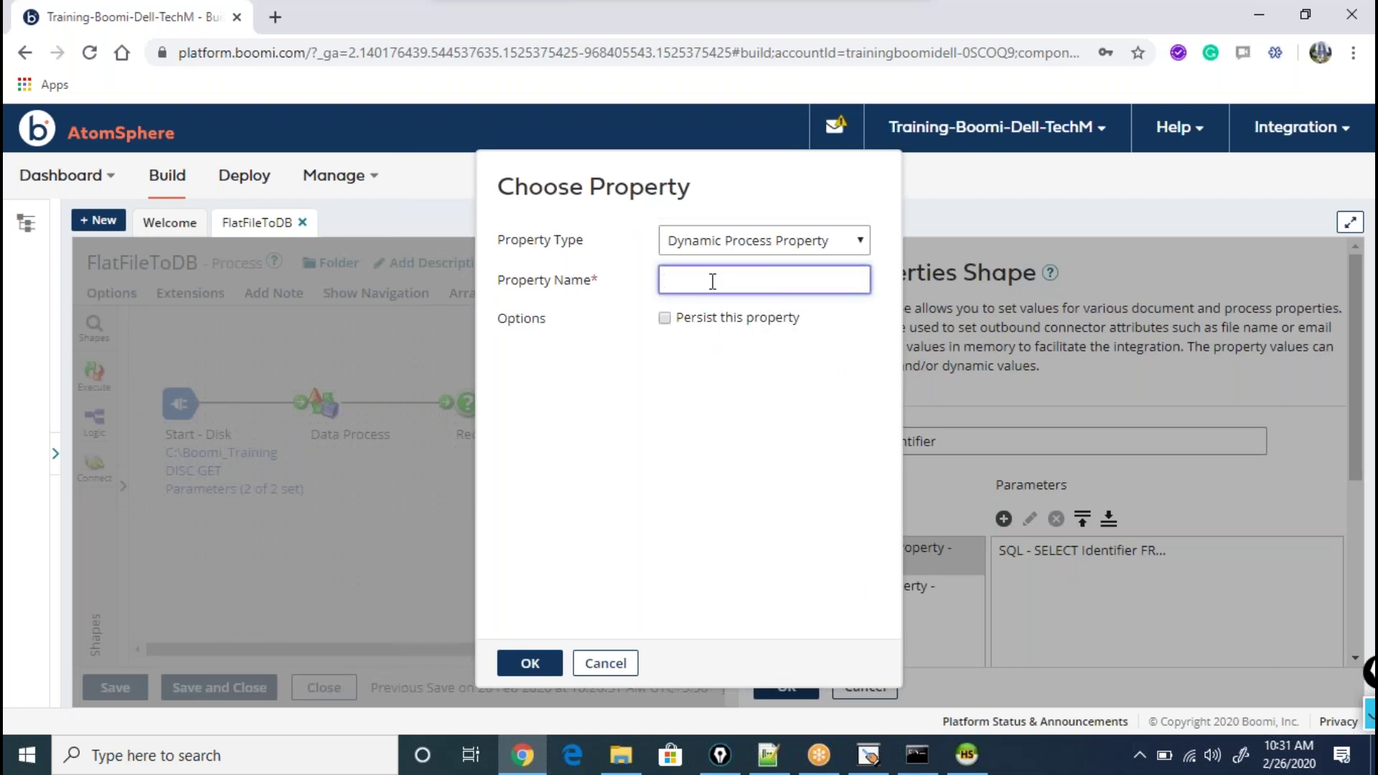
left_click(606, 663)
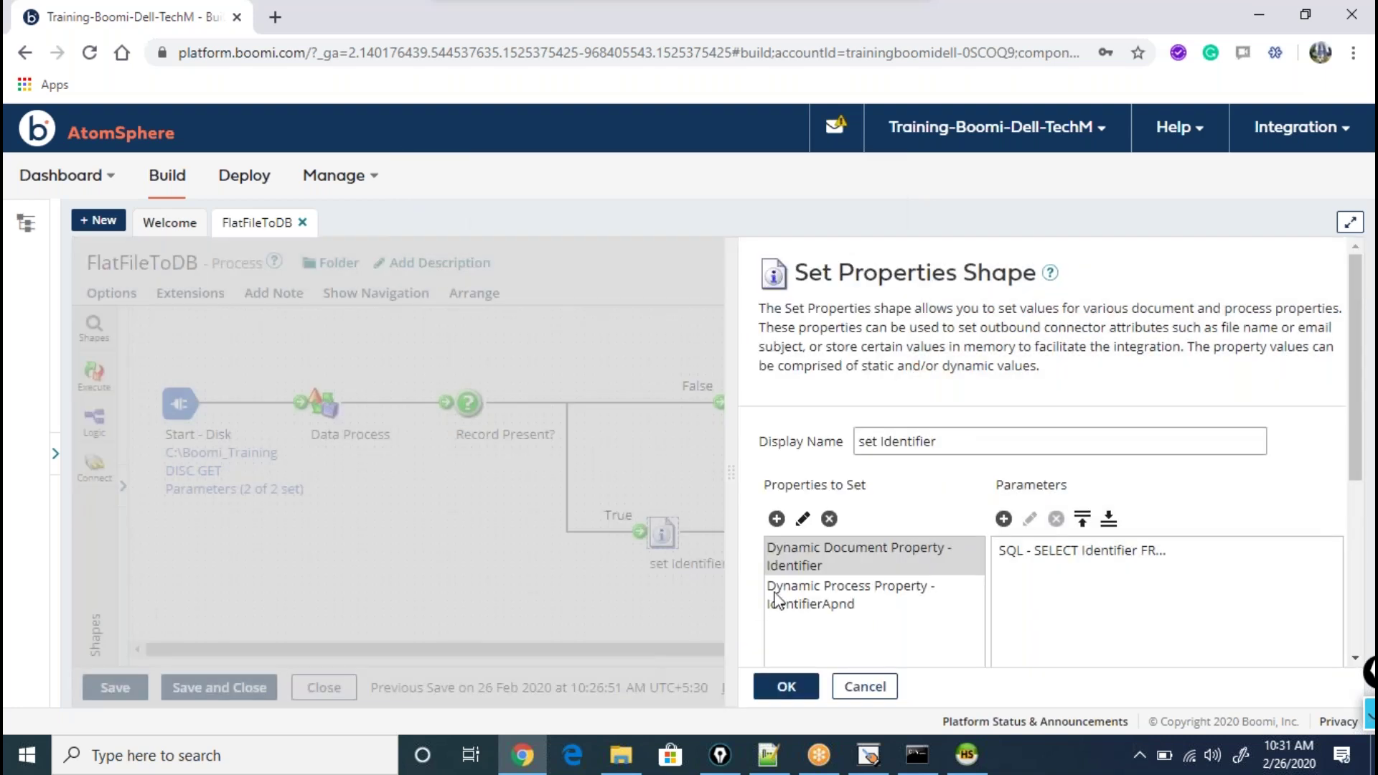
- Change the Identifier property of the set Identifier shape to a Dynamic Process Property named Identifier
double_click(797, 557)
left_click(746, 278)
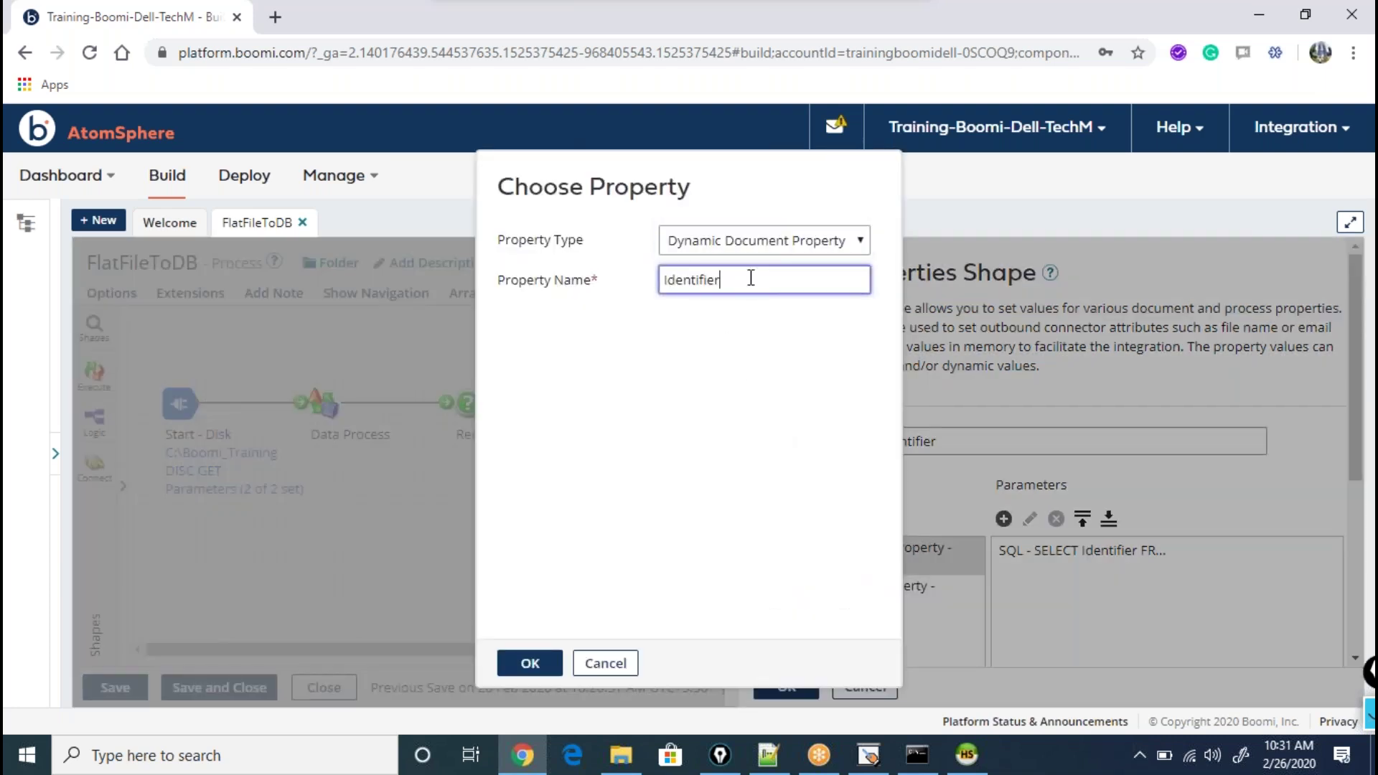
left_click_drag(747, 278, 590, 287)
key("ctrl+c")
left_click(747, 239)
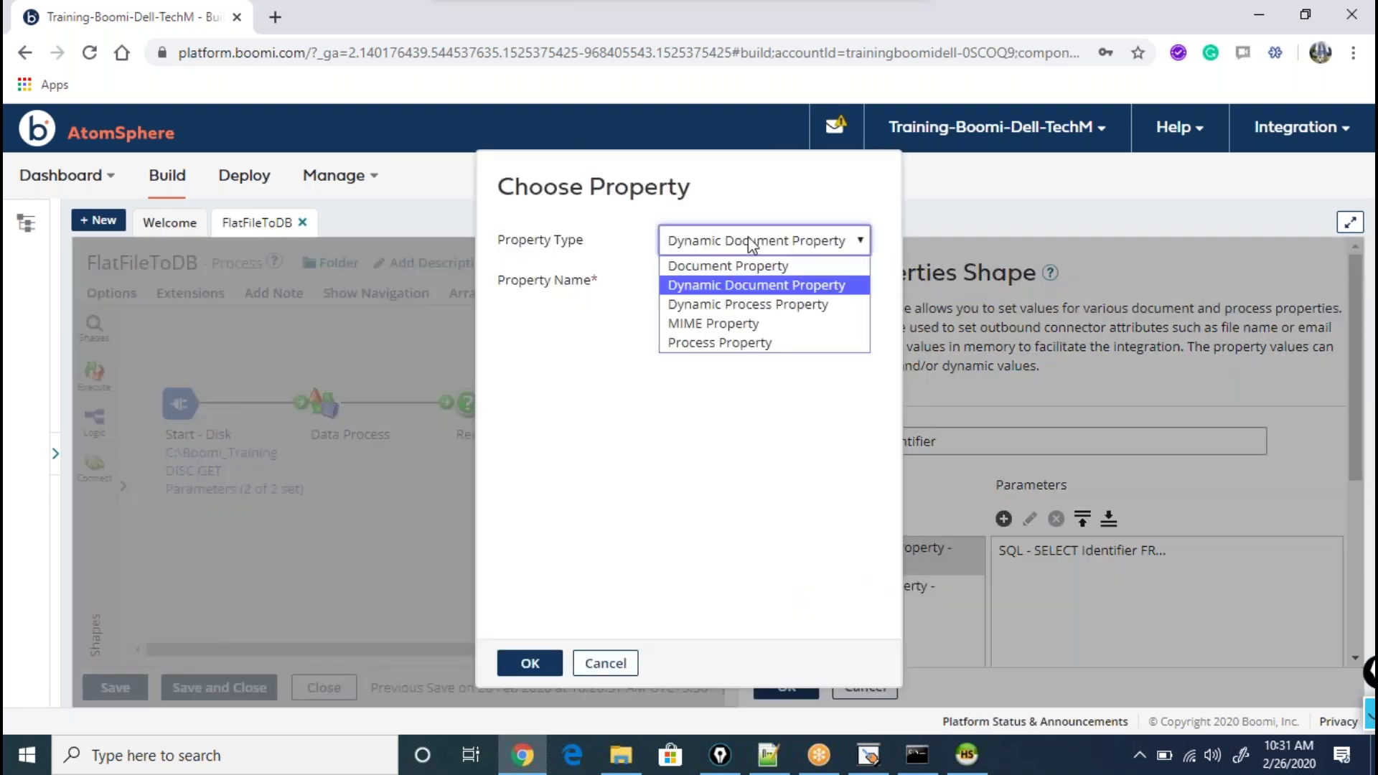
left_click(753, 304)
left_click(743, 281)
key("ctrl+v")
left_click(529, 662)
- Review the SQL statement parameter of the Identifier property and close it without changes
left_click(1031, 565)
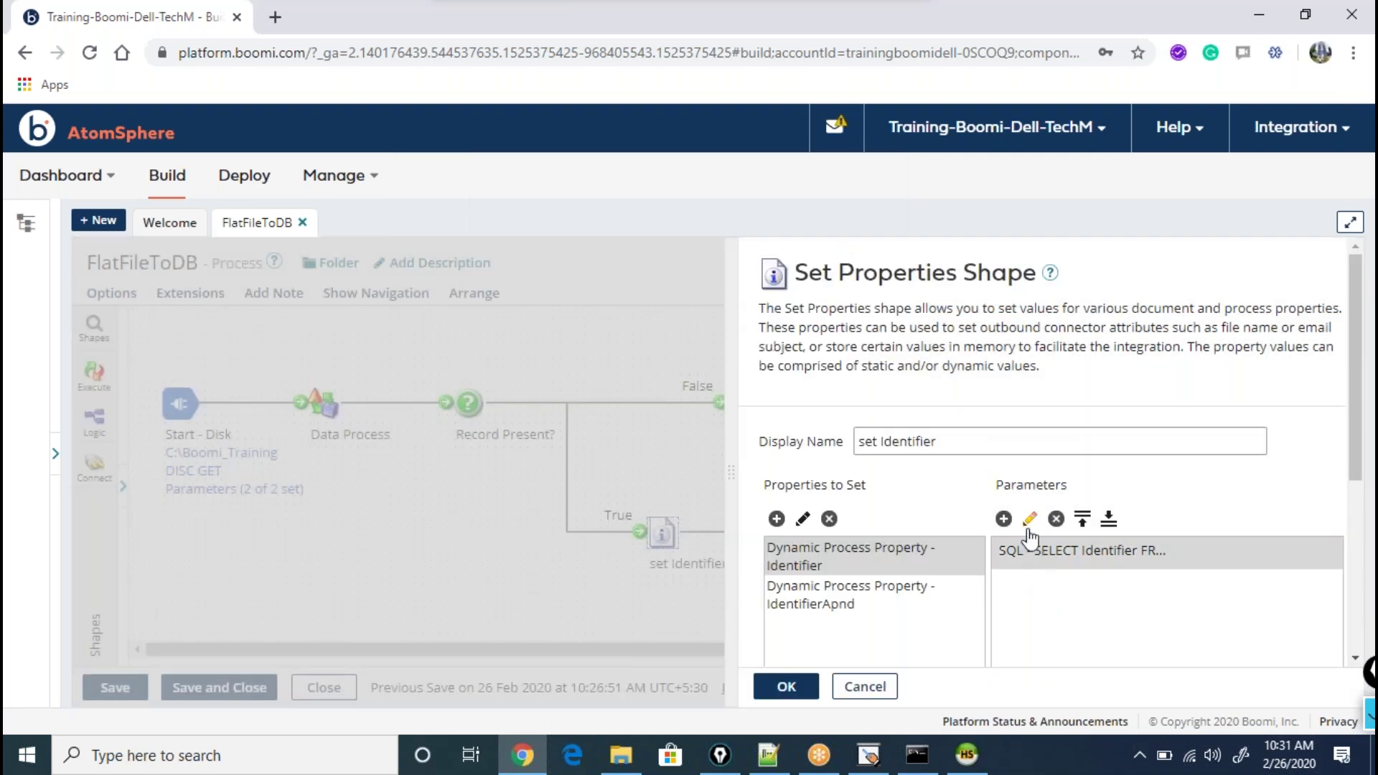
left_click(1029, 523)
scroll(747, 563, "down", 1)
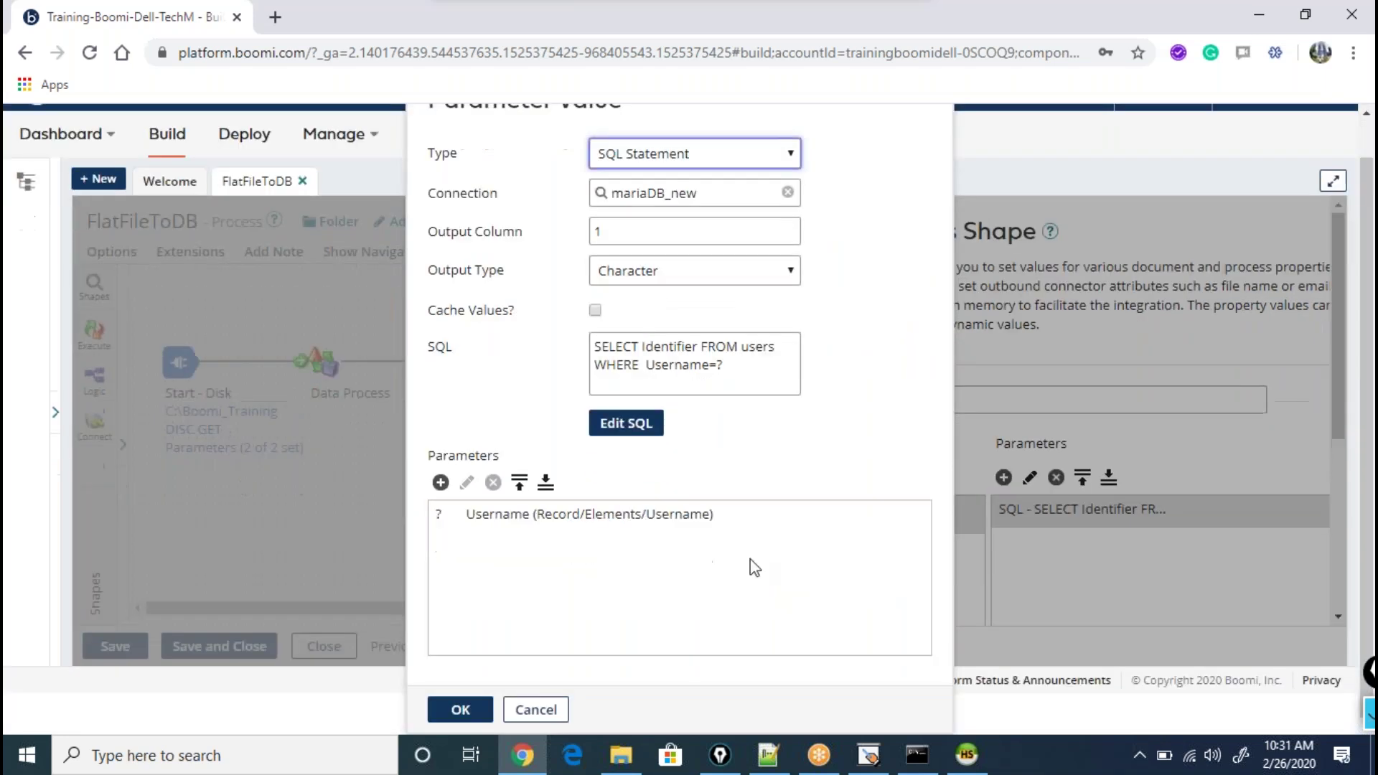
left_click(538, 712)
- Set IdentifierApnd's first parameter to the Dynamic Process Property Identifier and apply the set Identifier shape's settings
left_click(979, 607)
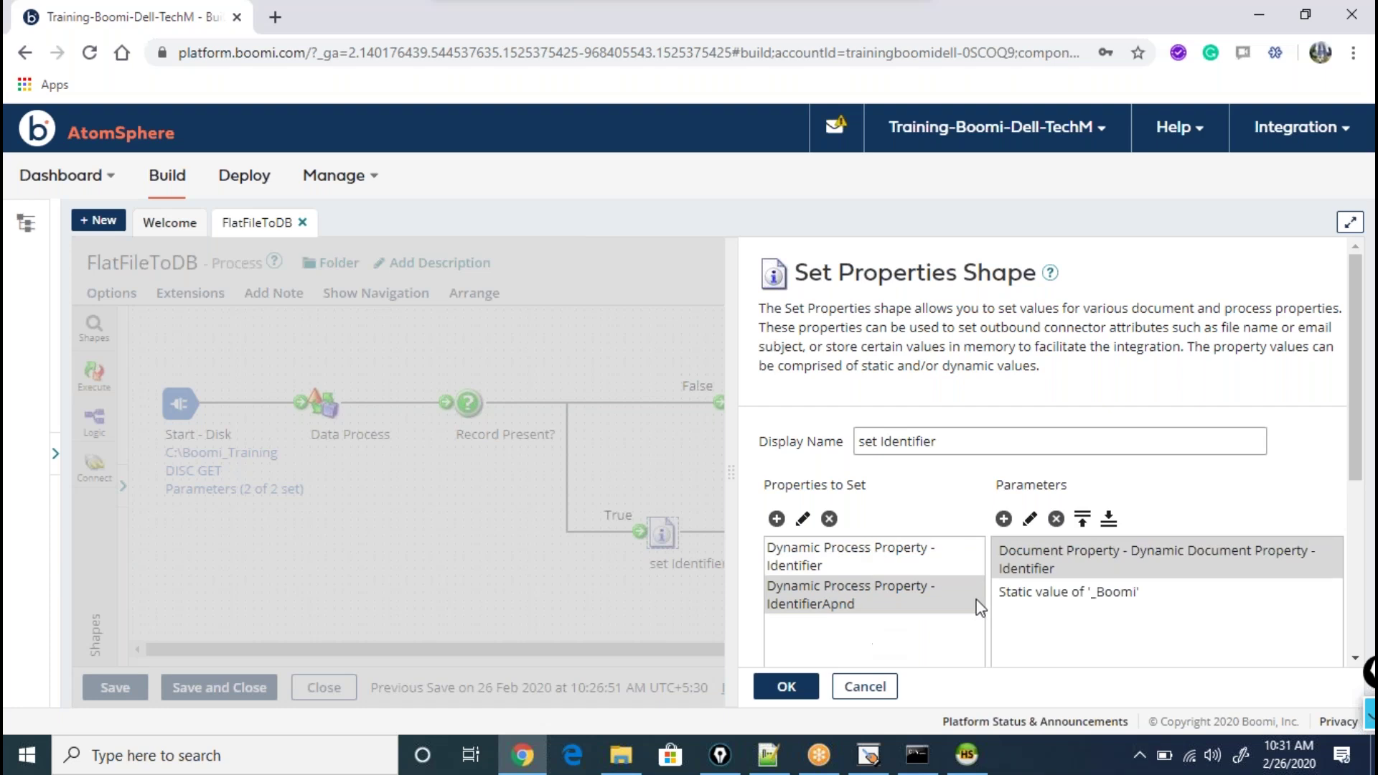
left_click(1029, 518)
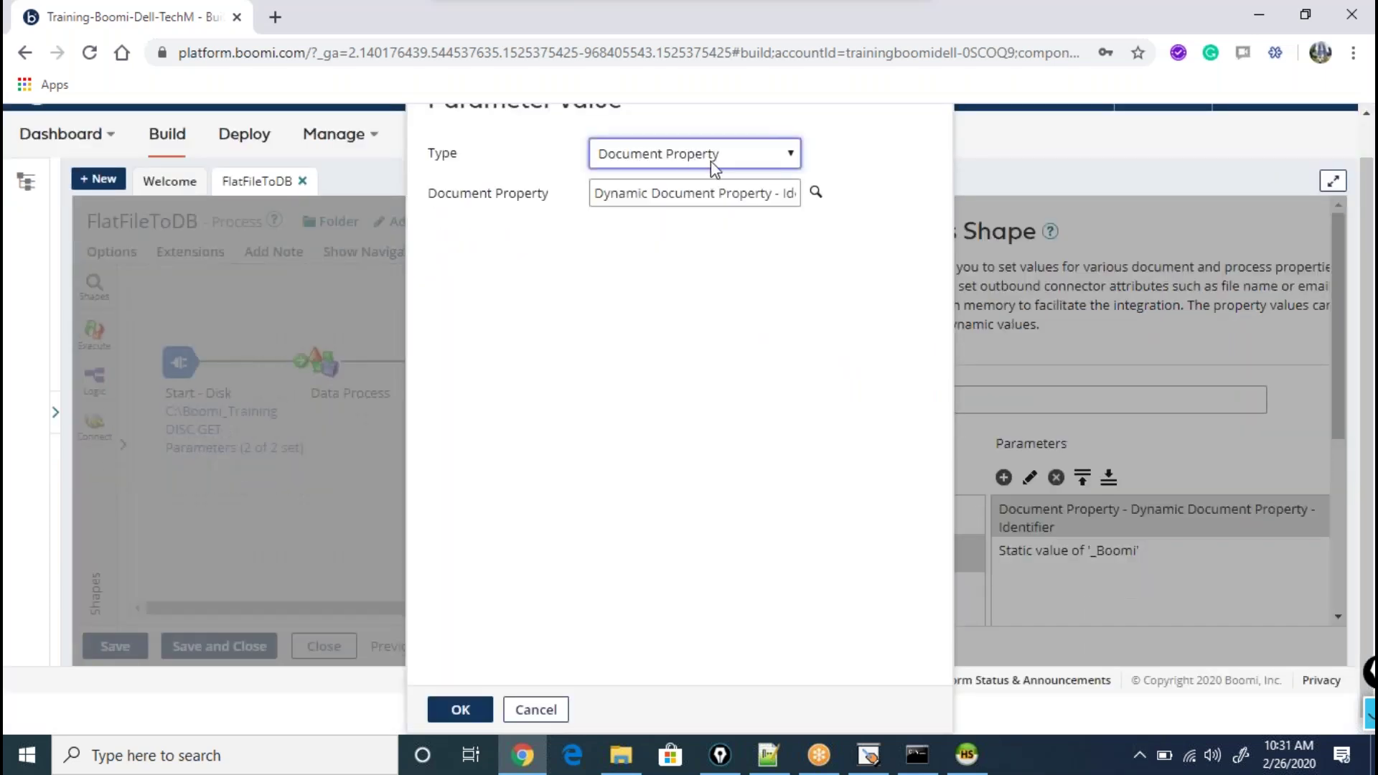
left_click(739, 164)
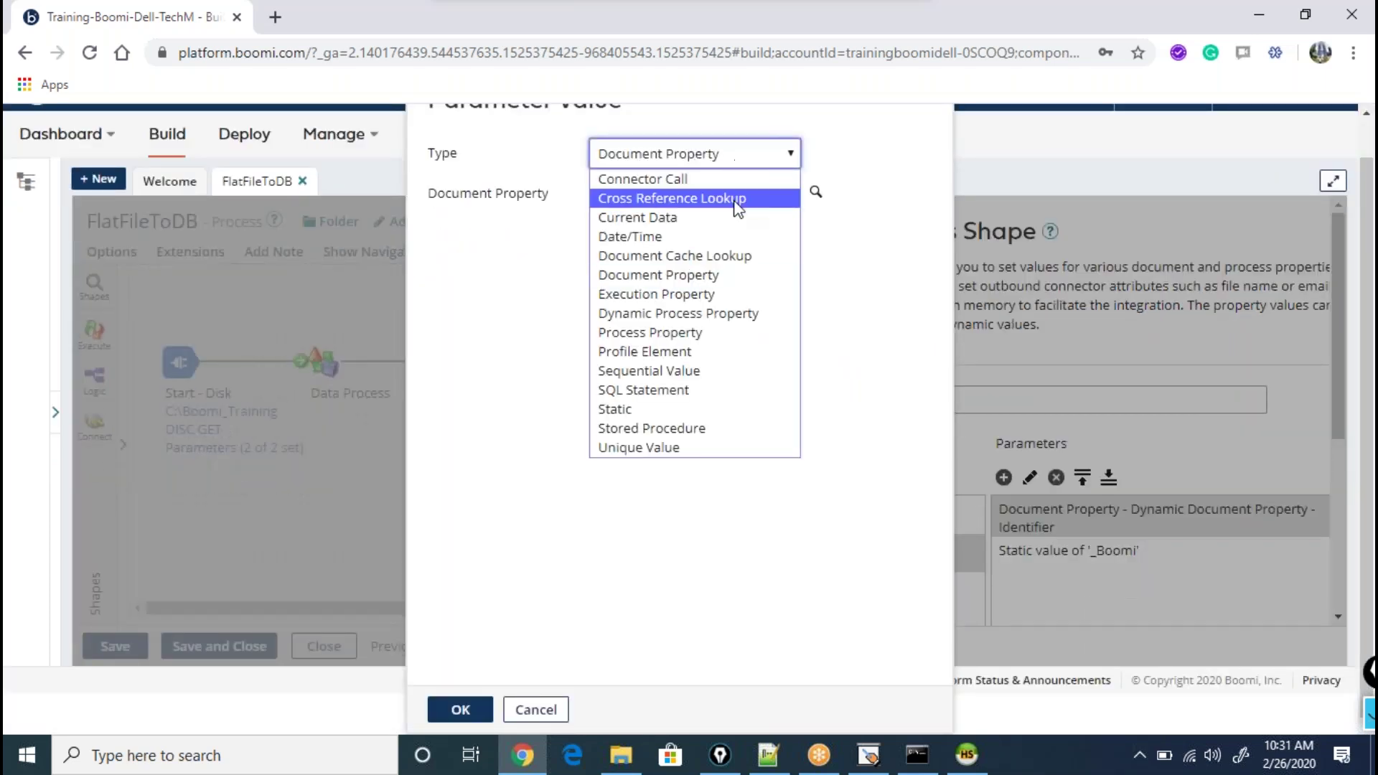
left_click(716, 314)
type("Identifier")
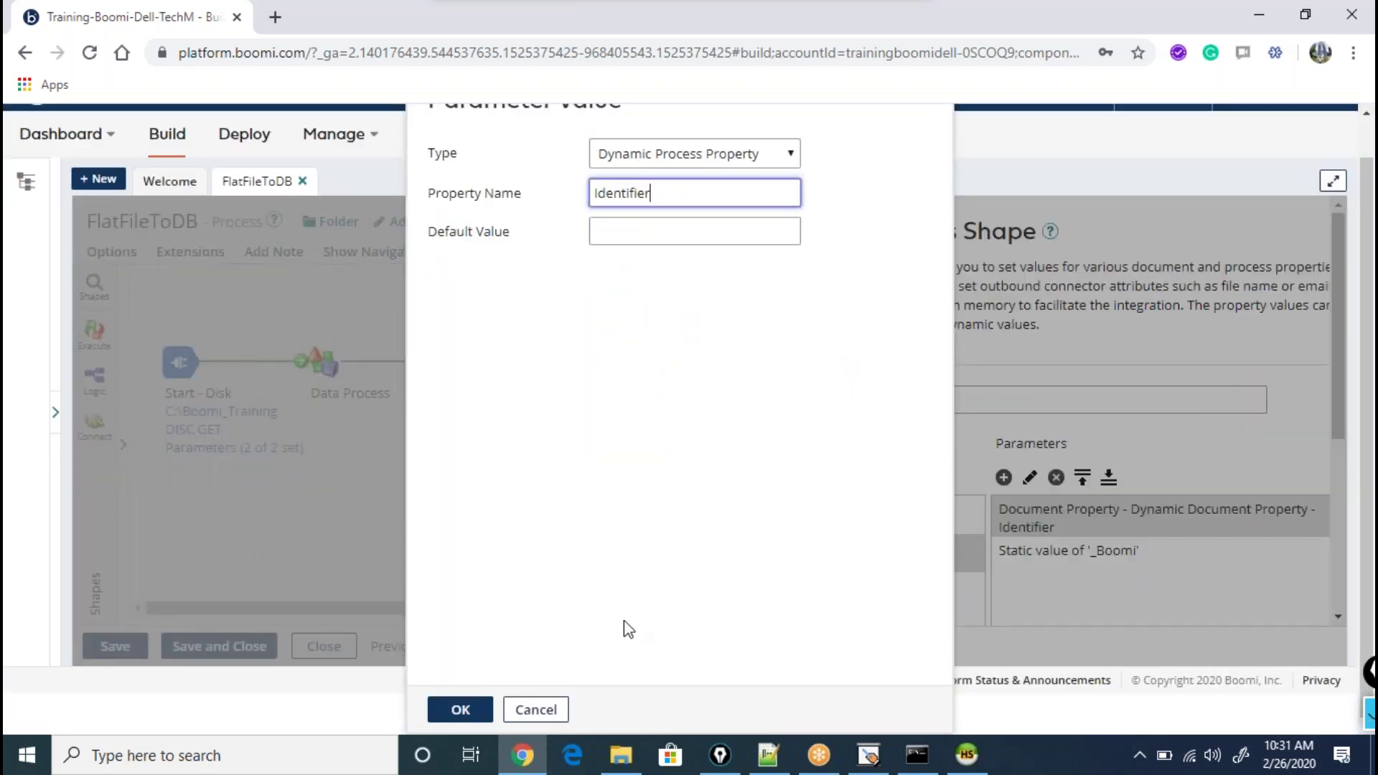
left_click(459, 710)
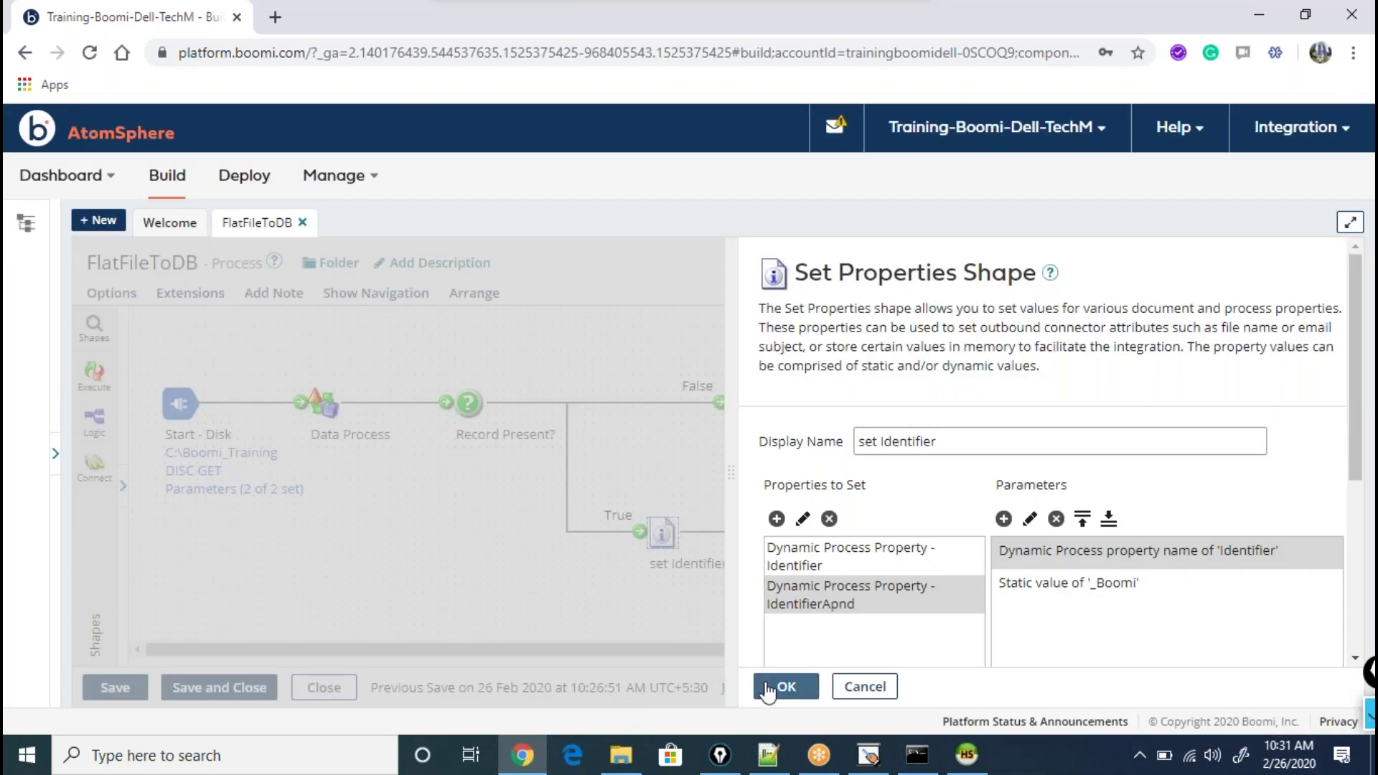
left_click(768, 690)
- In the SQL Statement shape, set the first UPDATE variable to the Dynamic Process Property Identifier and apply the settings
left_click(809, 537)
scroll(1005, 547, "down", 5)
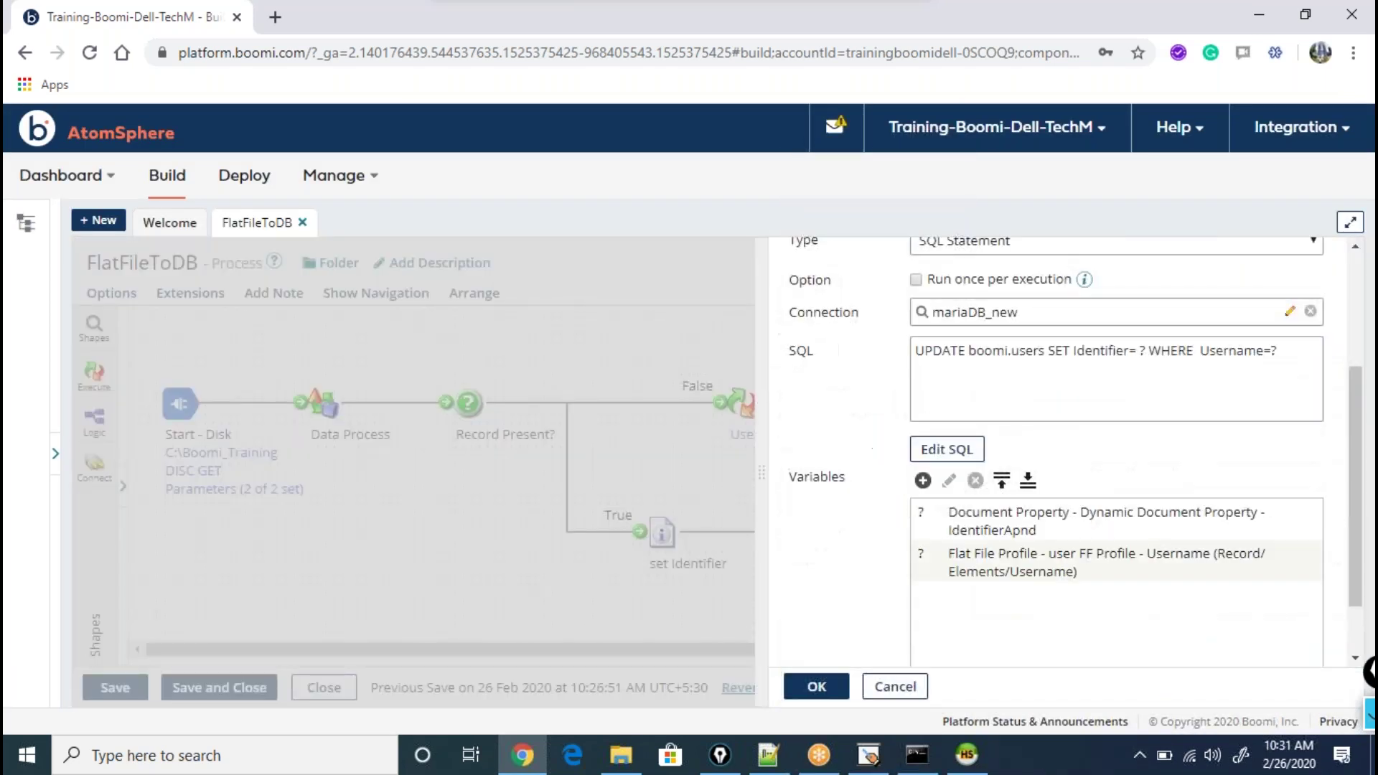
left_click(1033, 535)
left_click(949, 480)
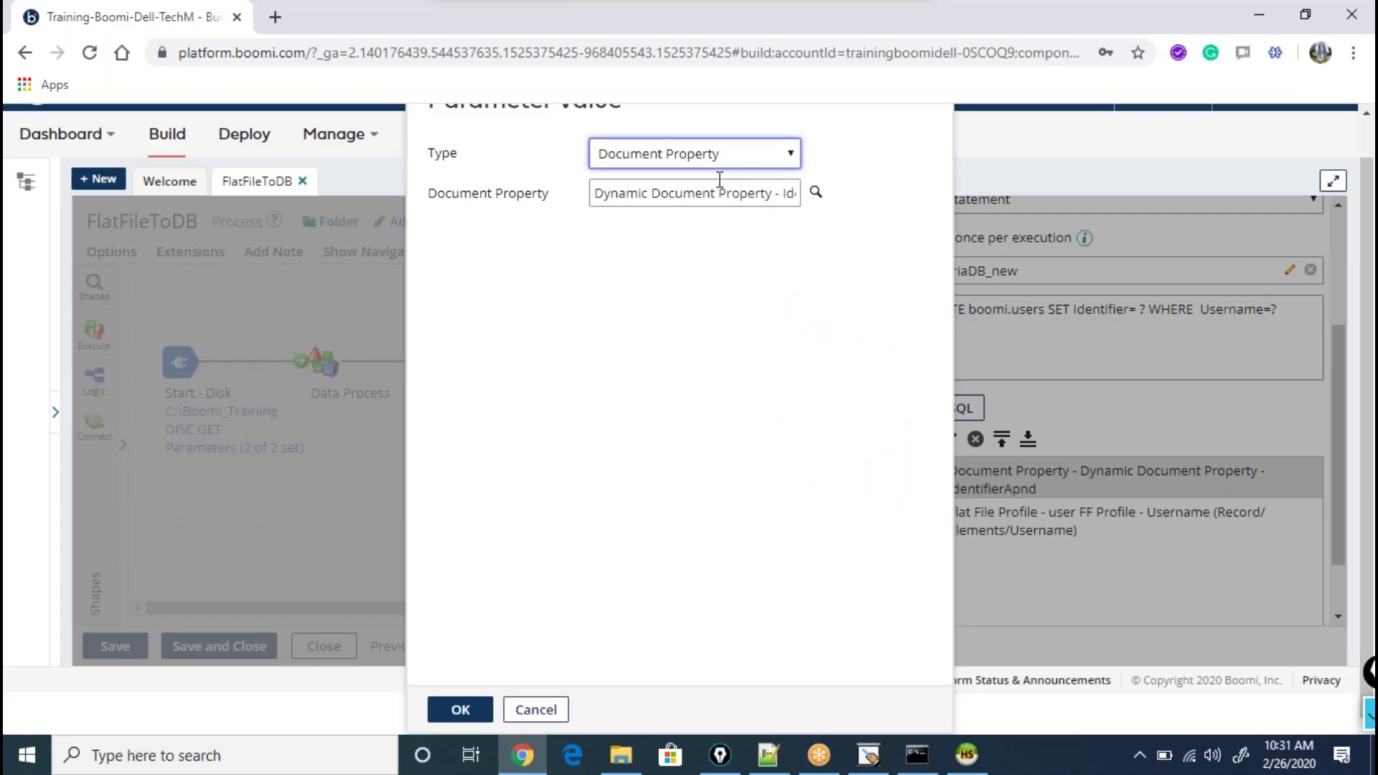
left_click(816, 192)
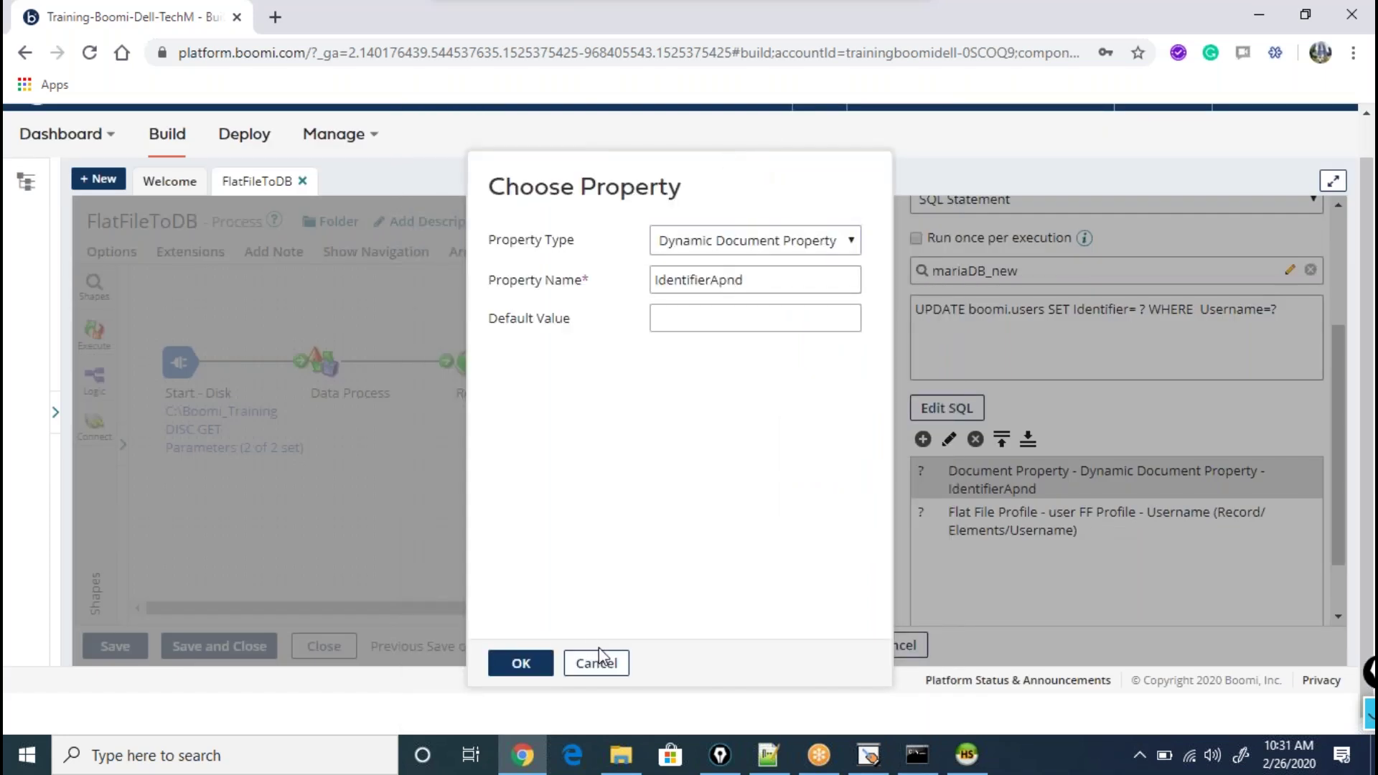
left_click(595, 661)
left_click(710, 153)
left_click(682, 292)
type("Identifier")
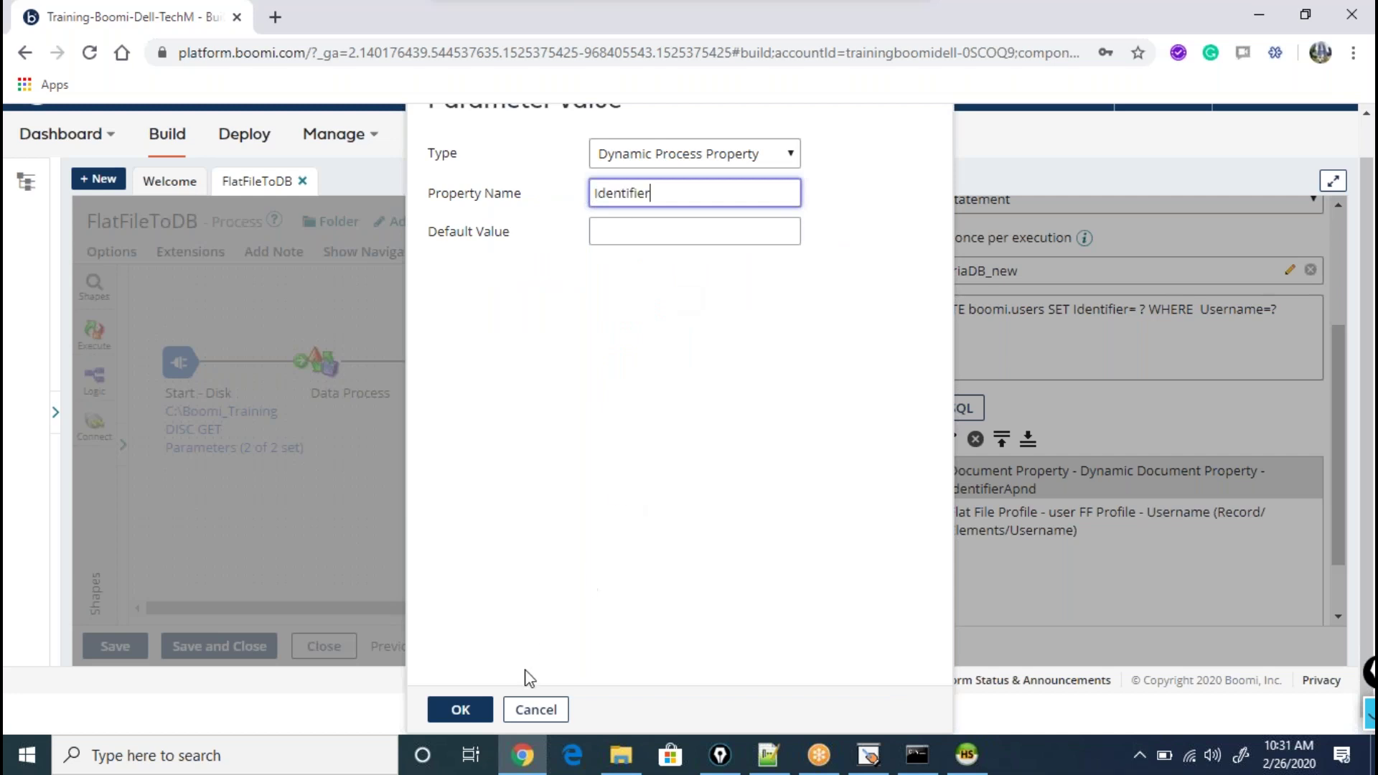
left_click(459, 709)
left_click(816, 687)
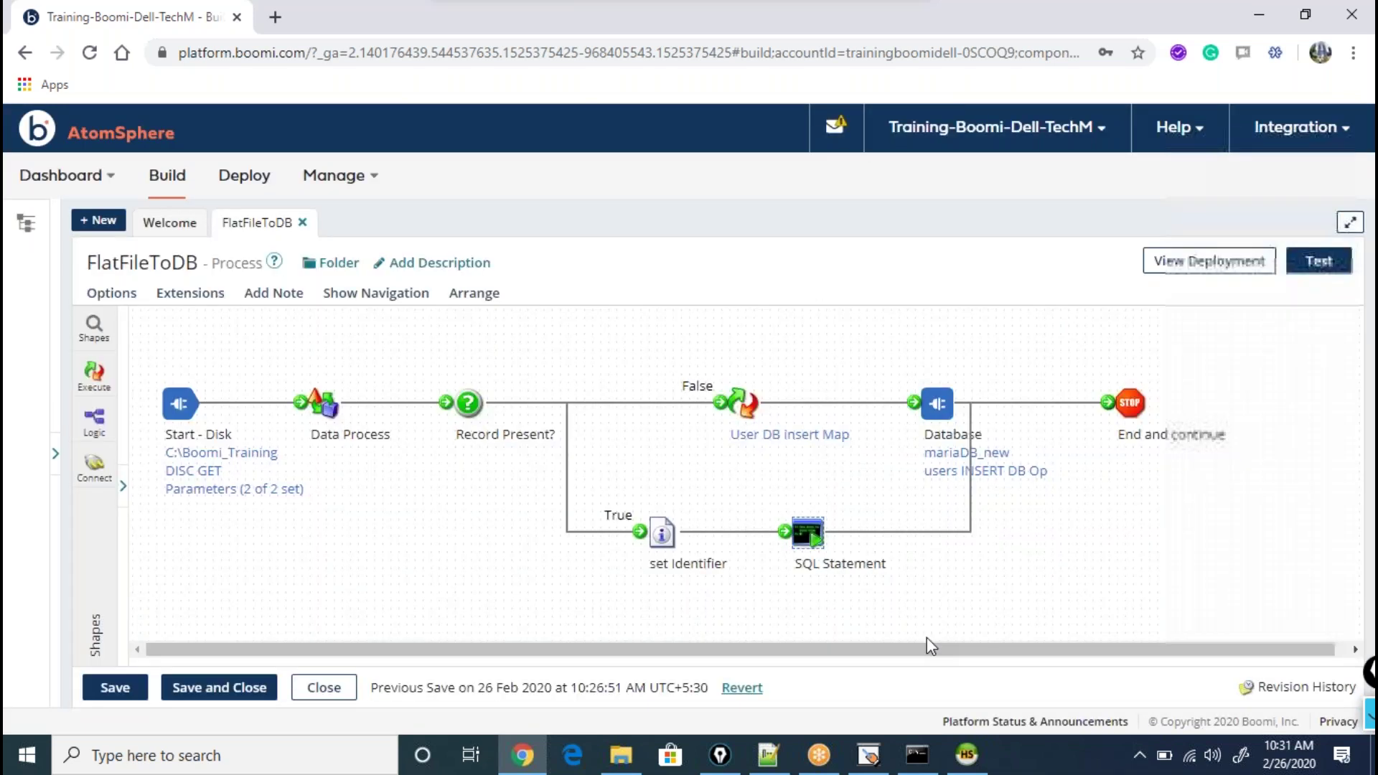
- Delete all records from the users table in HeidiSQL
left_click(967, 754)
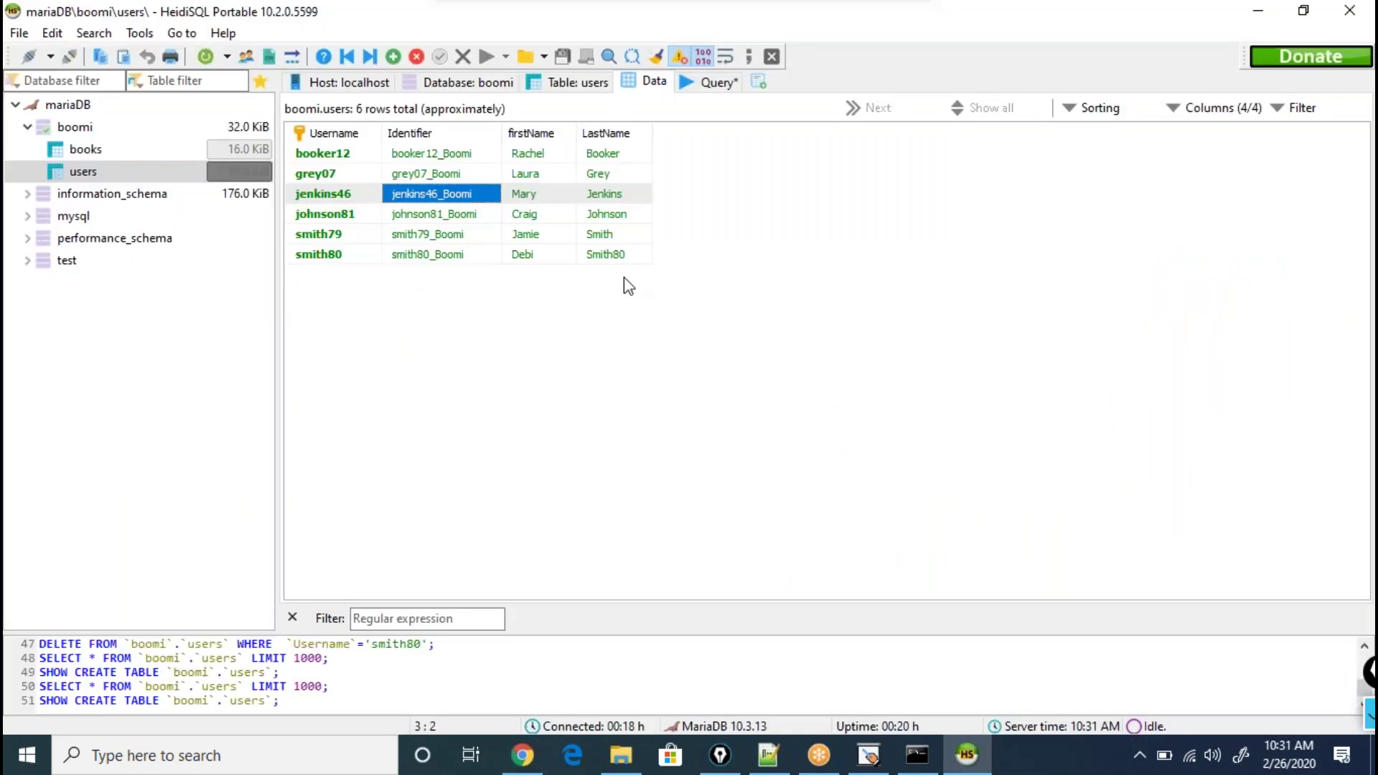
key("ctrl+a")
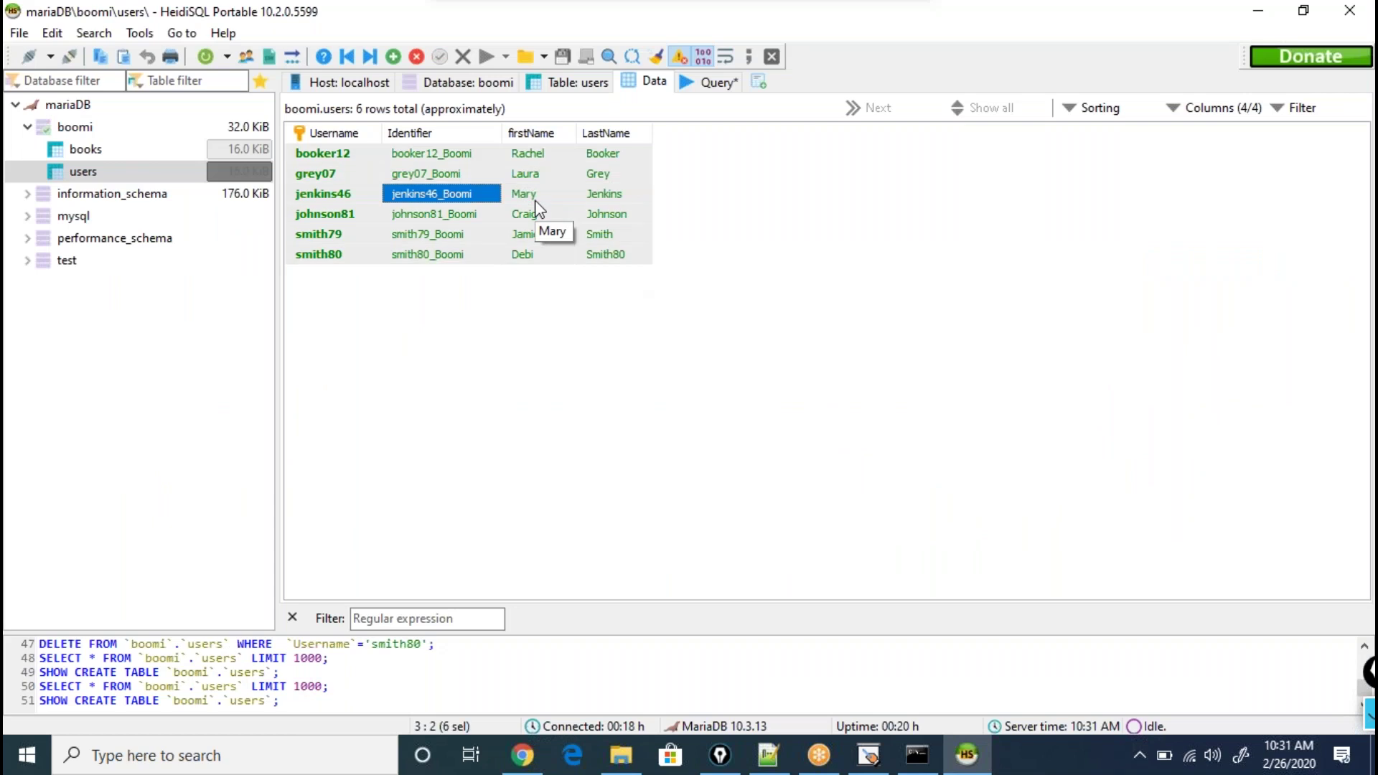
left_click(416, 56)
left_click(726, 384)
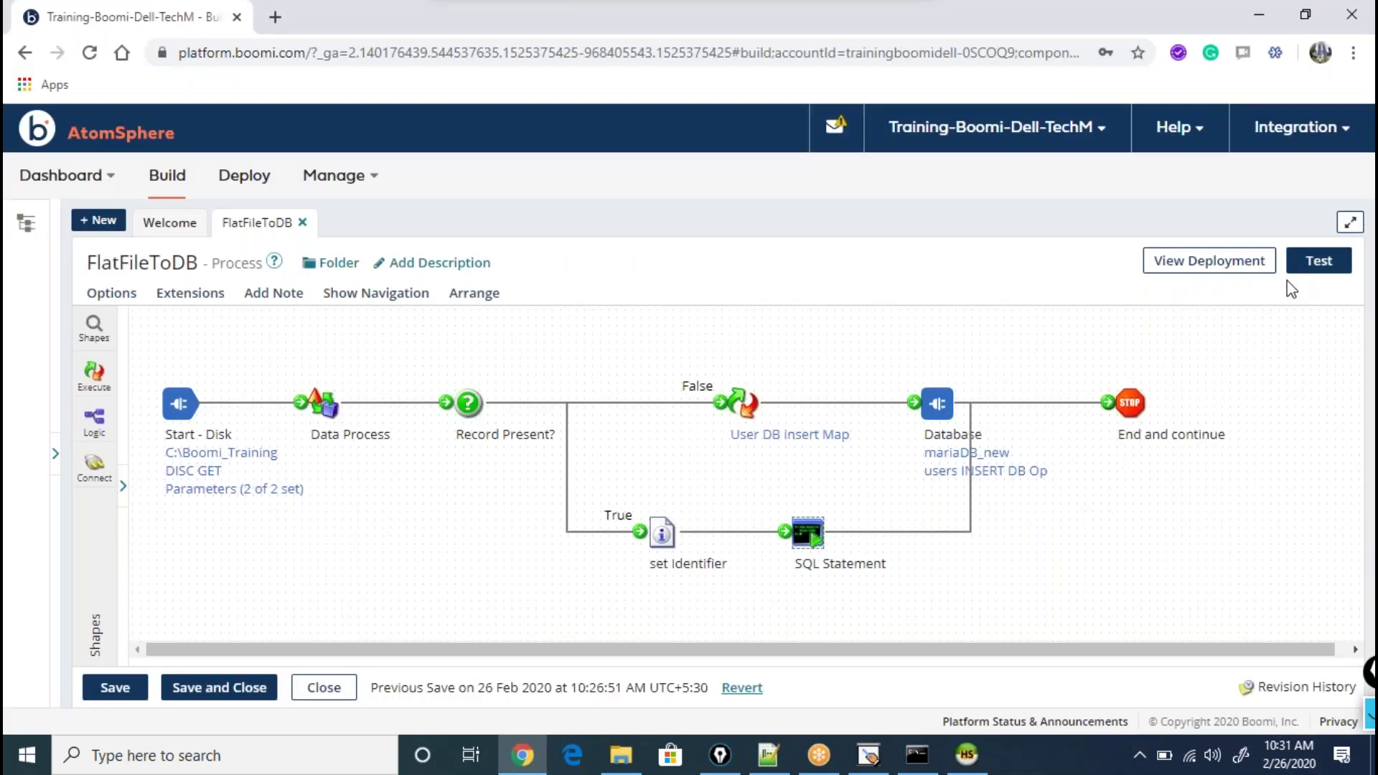
- Return to Boomi, save the FlatFileToDB process and run a new test of it
left_click(1317, 272)
left_click(702, 465)
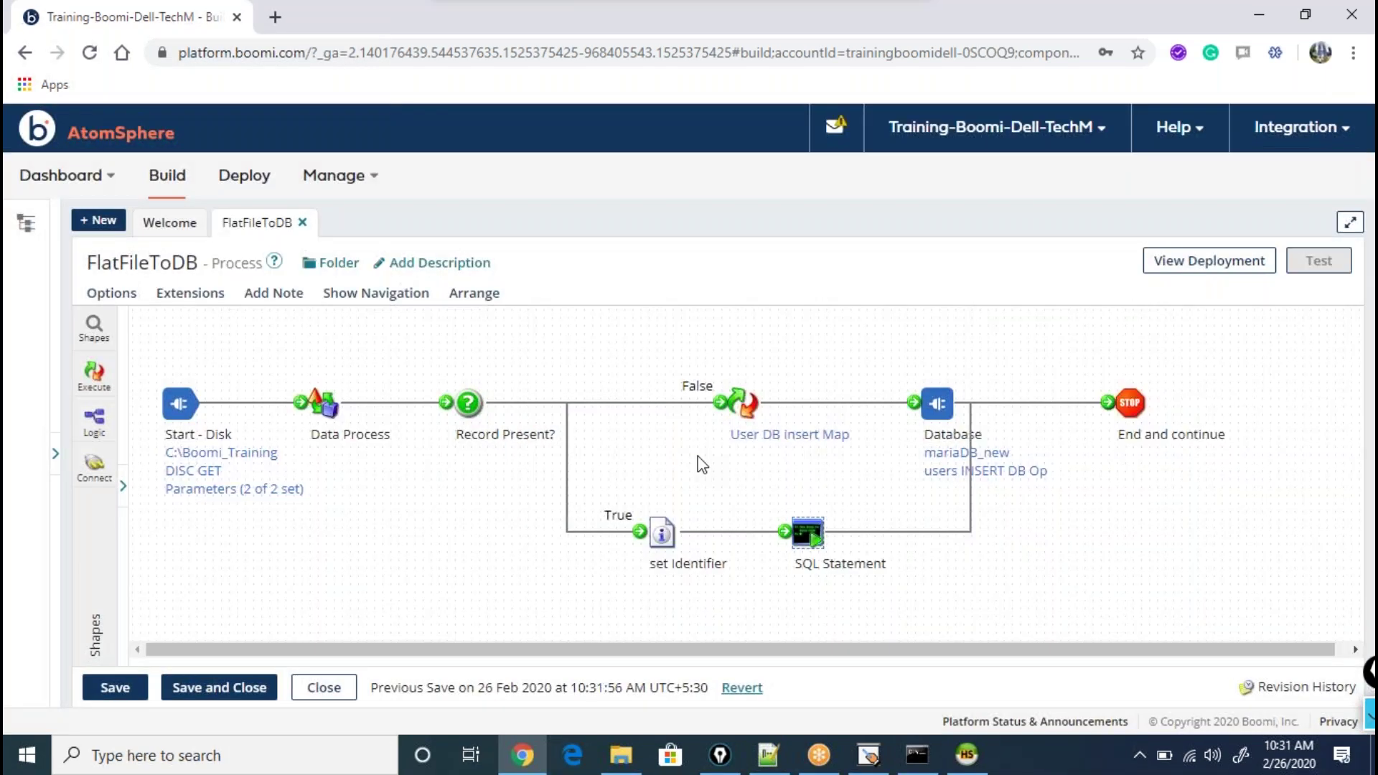
left_click(287, 260)
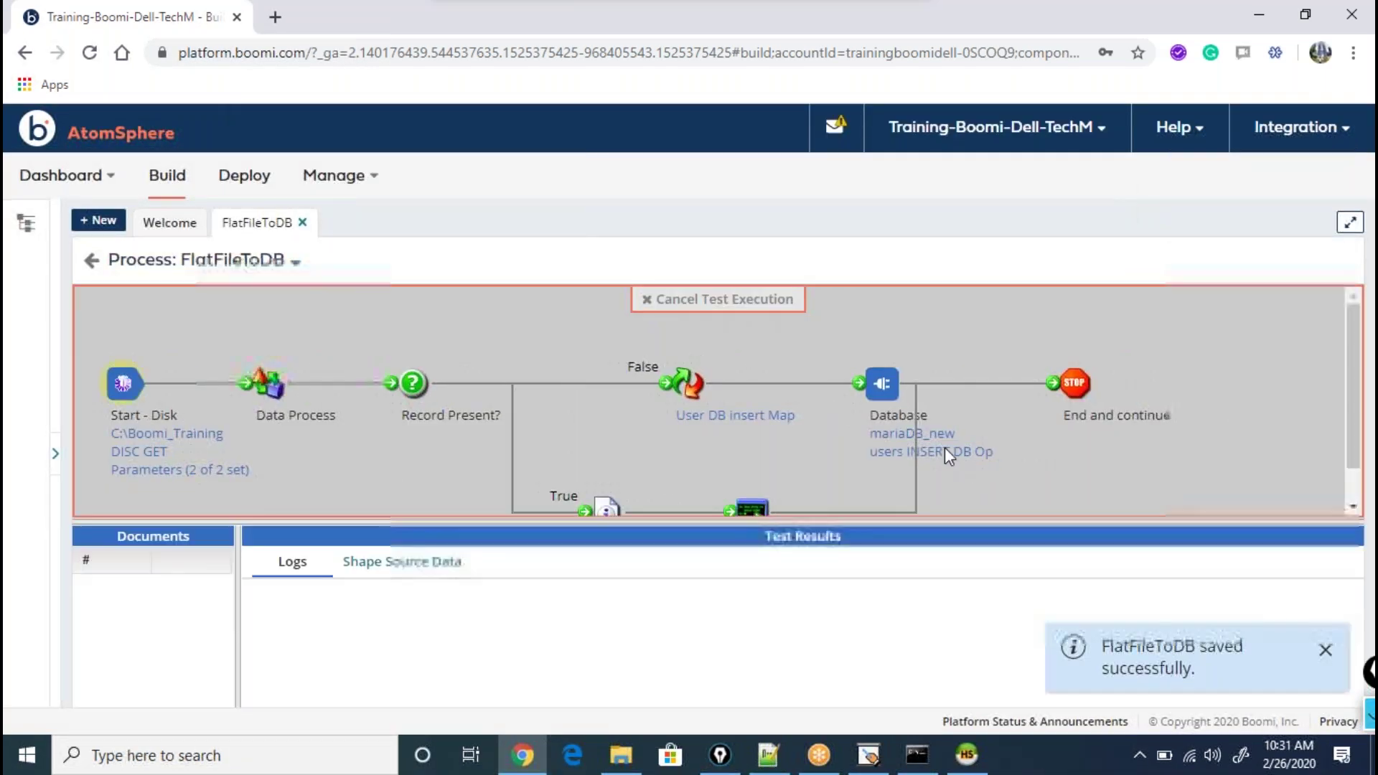
- Refresh the users table in HeidiSQL to check the inserted records, then return to the test run in Boomi
left_click(967, 753)
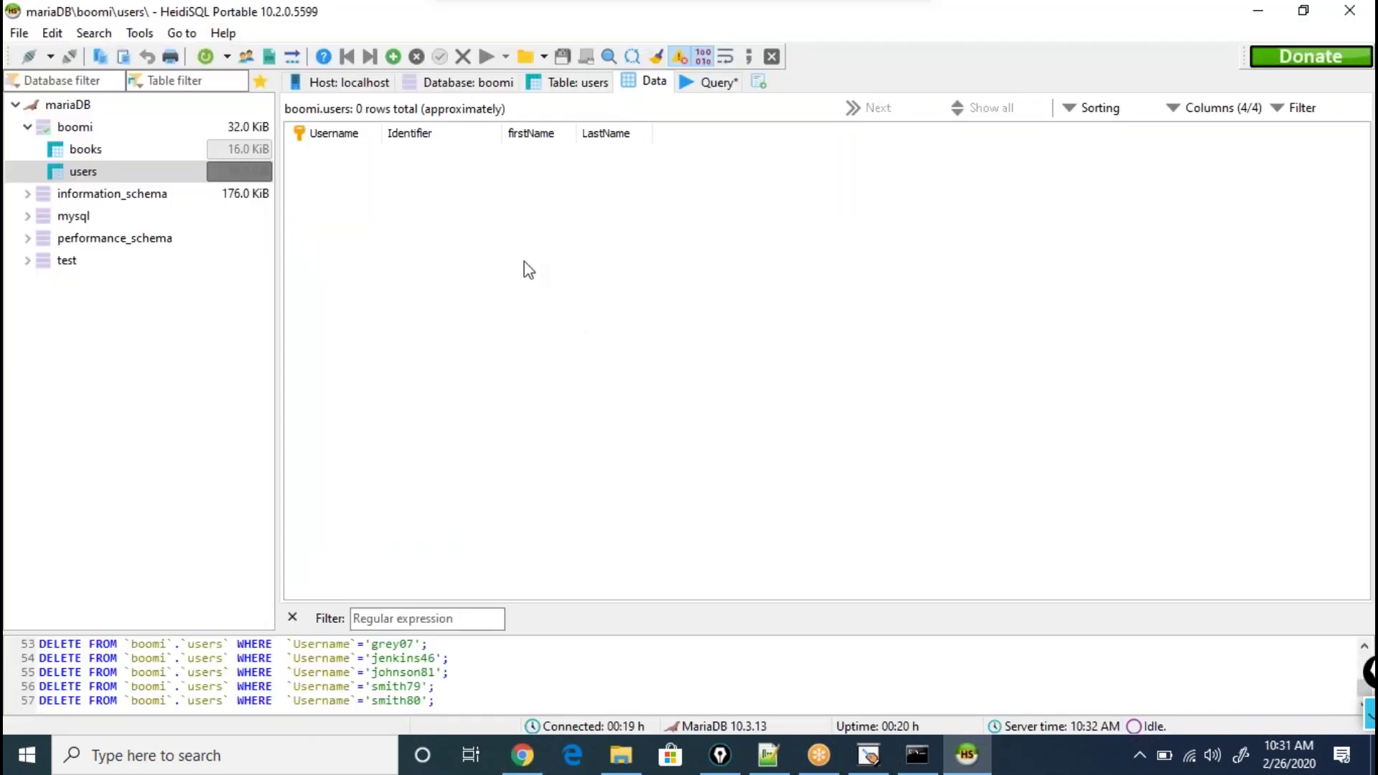
left_click(205, 56)
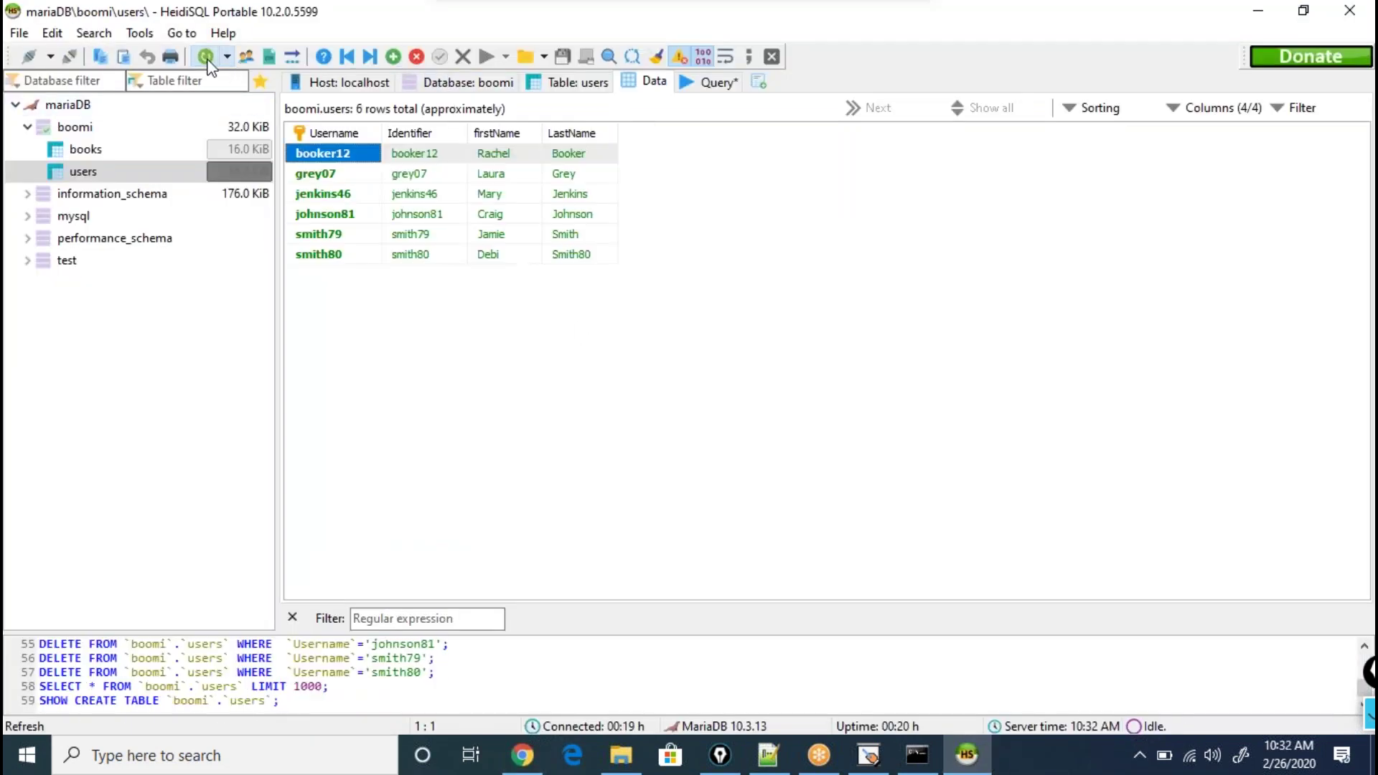
key("alt+Tab")
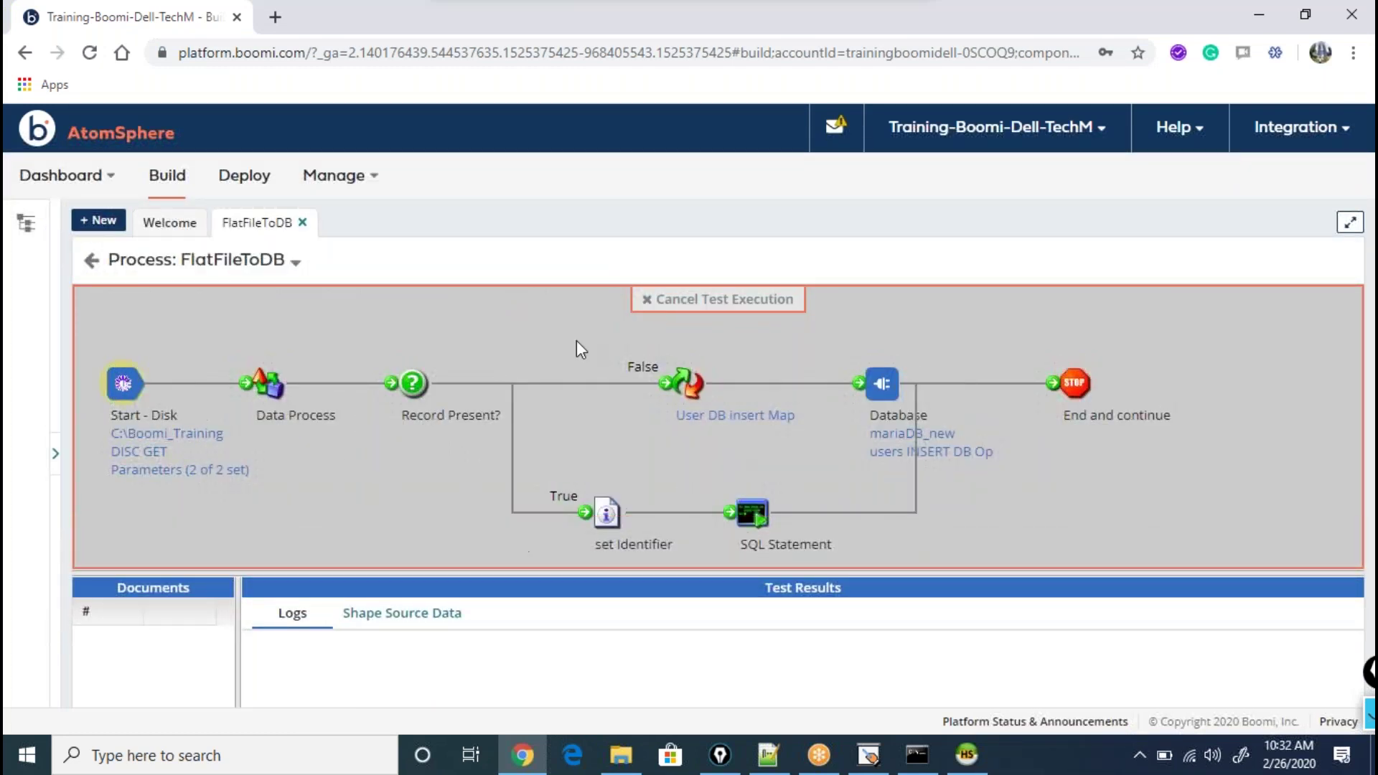
key("alt+Tab")
key("alt+Tab")
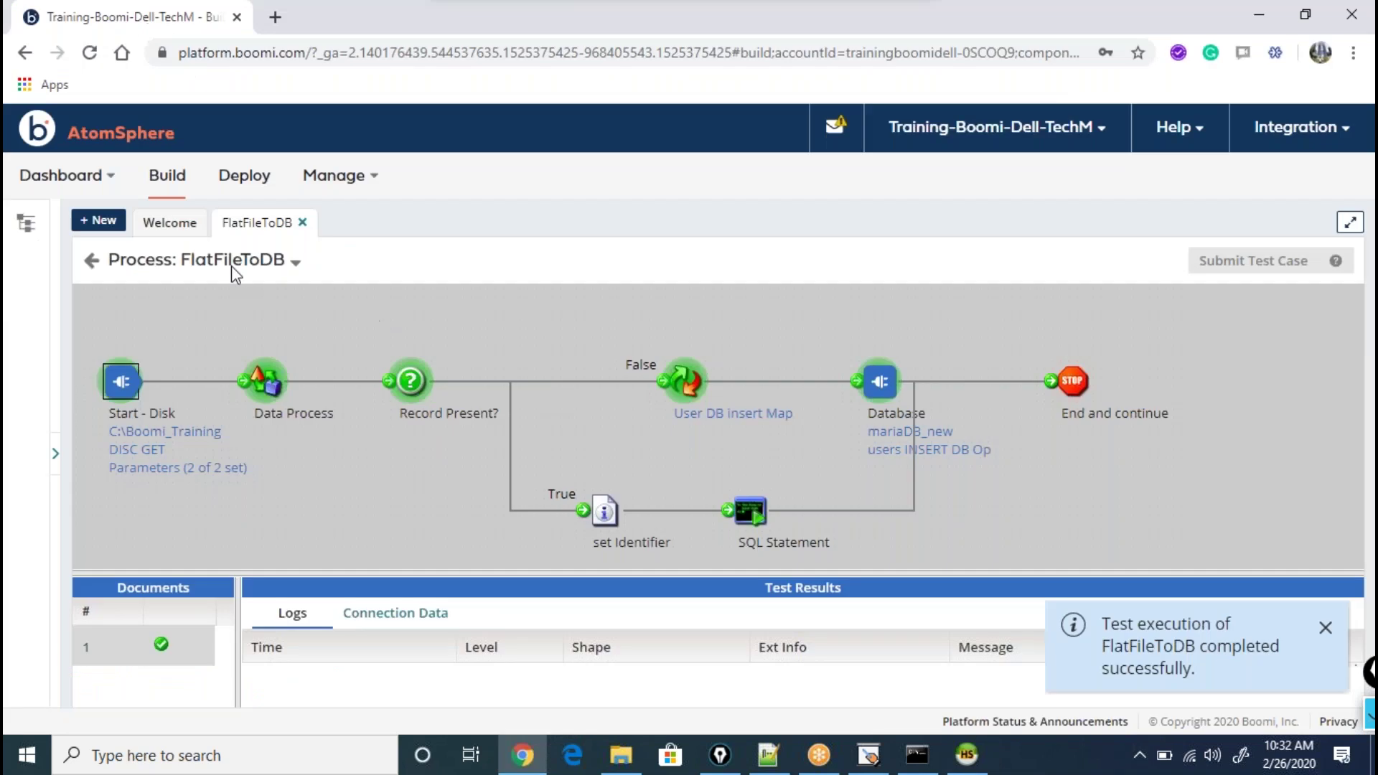
- Run a second FlatFileToDB test on the Training atom and switch to the users table in HeidiSQL
left_click(92, 260)
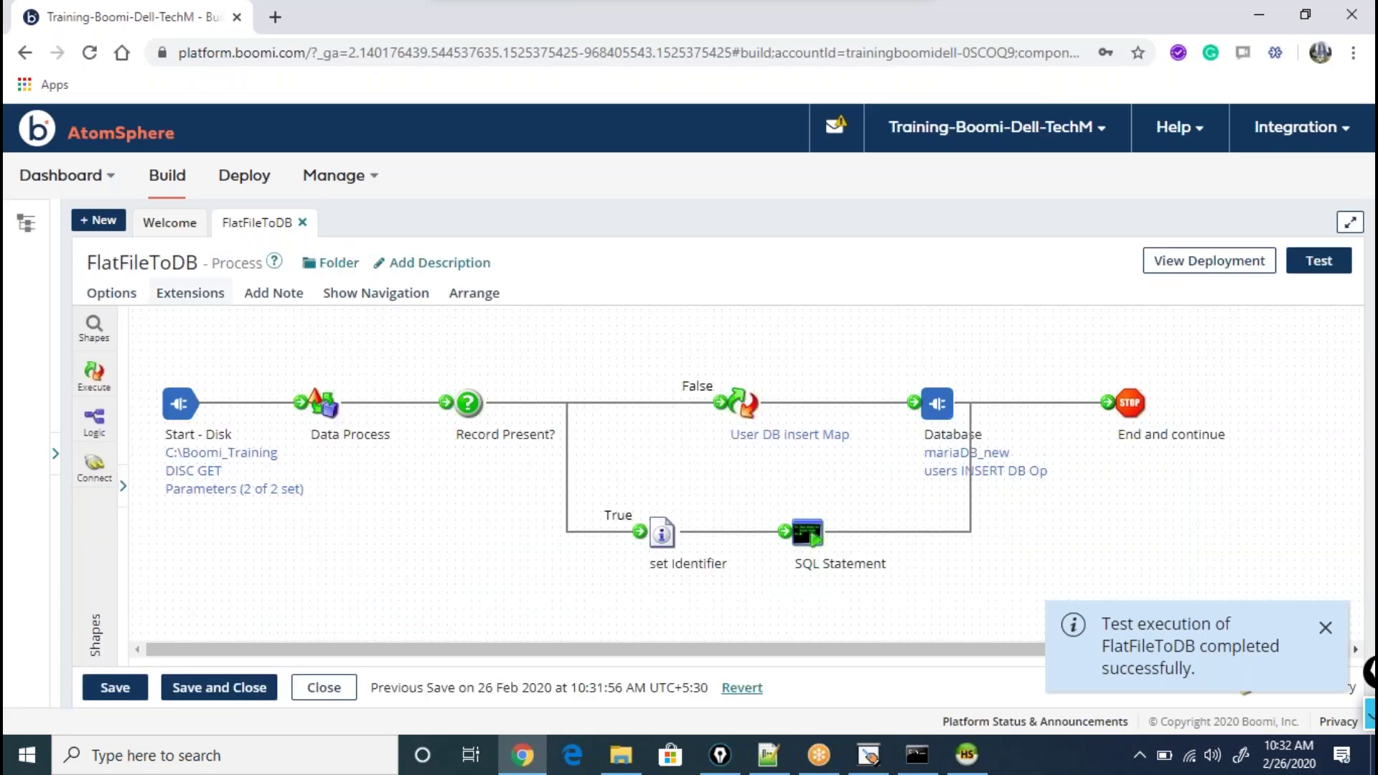
left_click(1319, 260)
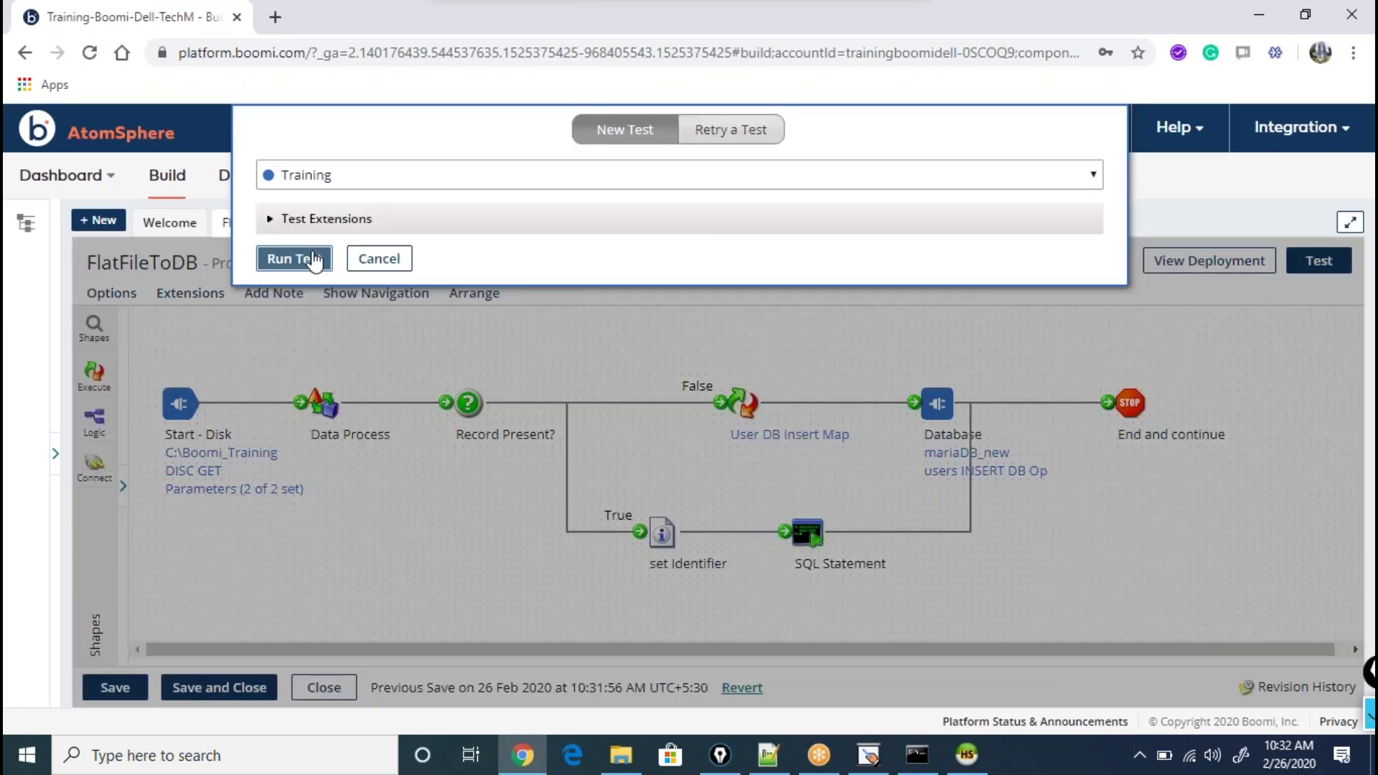
left_click(293, 258)
scroll(822, 398, "down", 1)
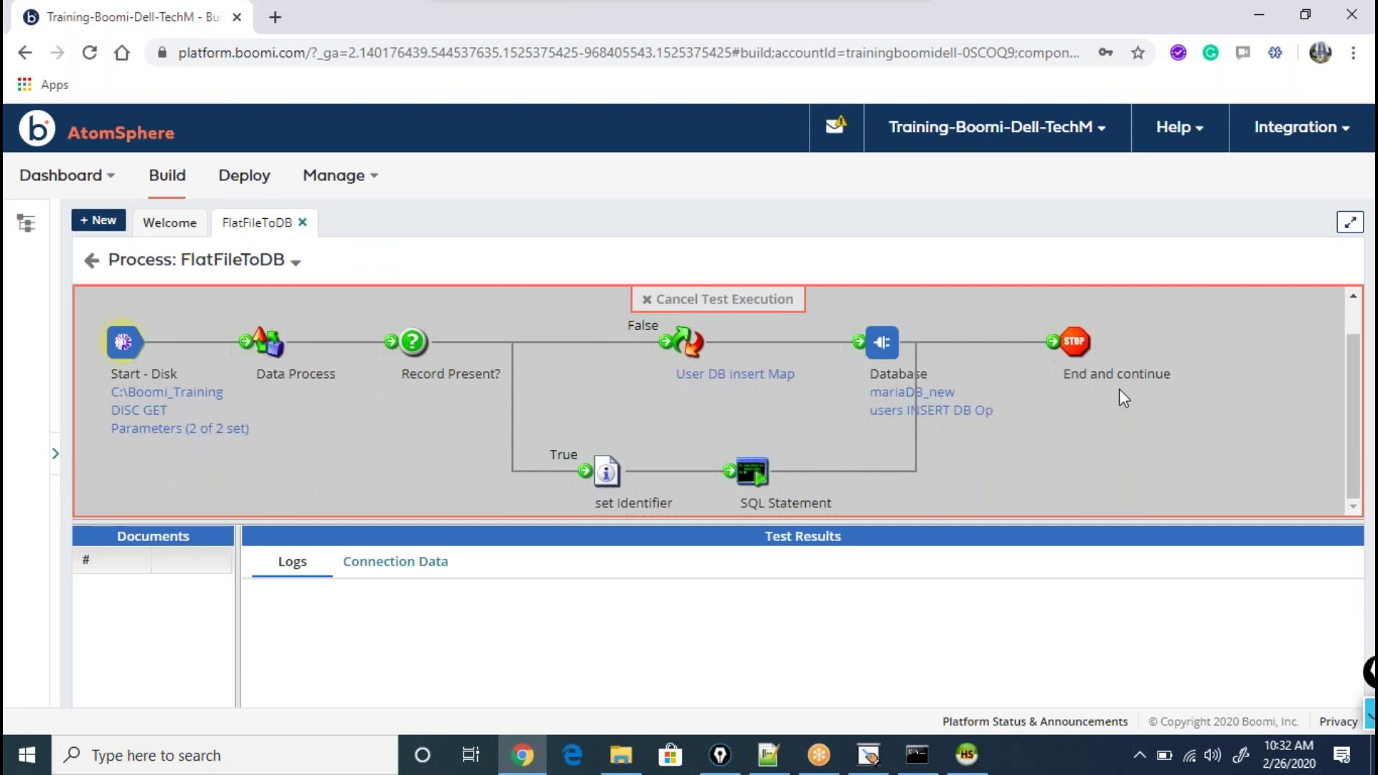
key("alt+Tab")
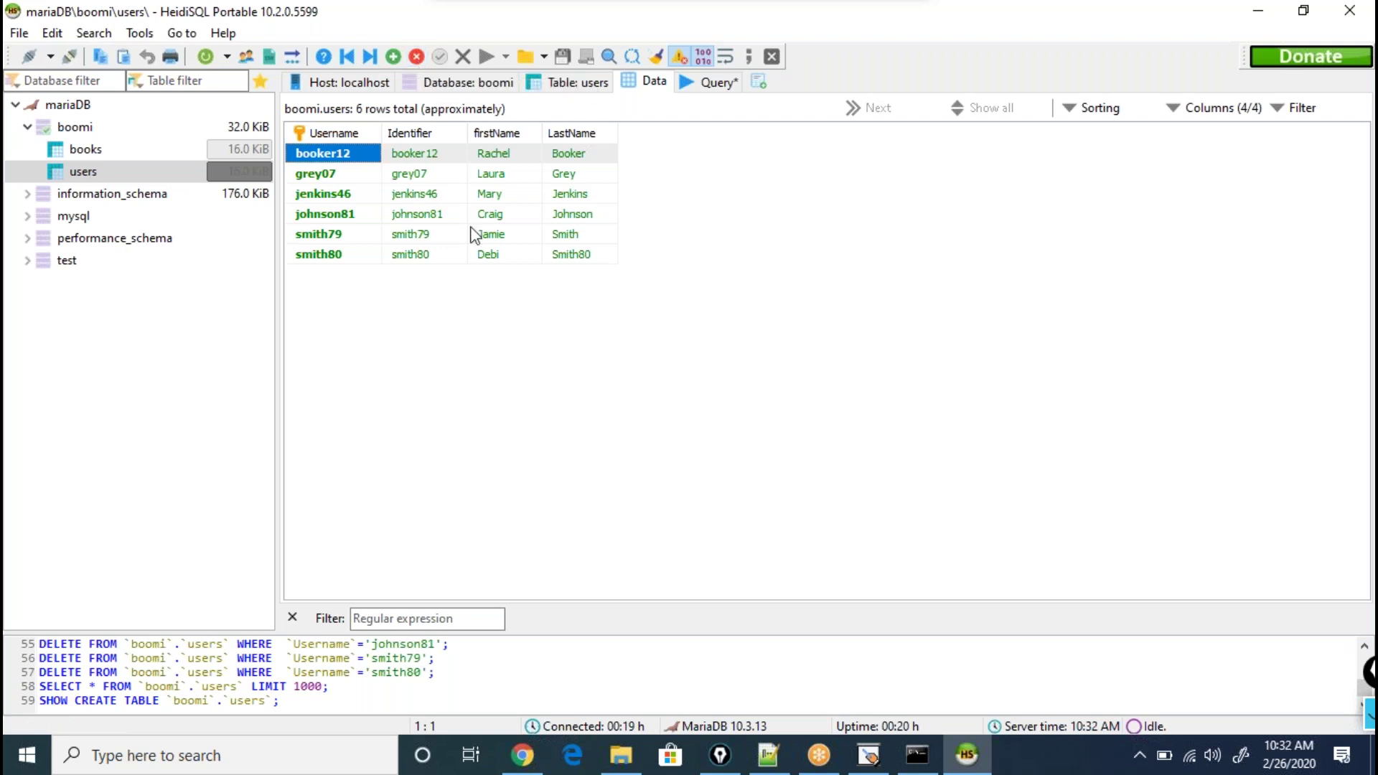
- Open Snip & Sketch and capture the current users table rows shown in HeidiSQL
left_click(330, 746)
type("snip")
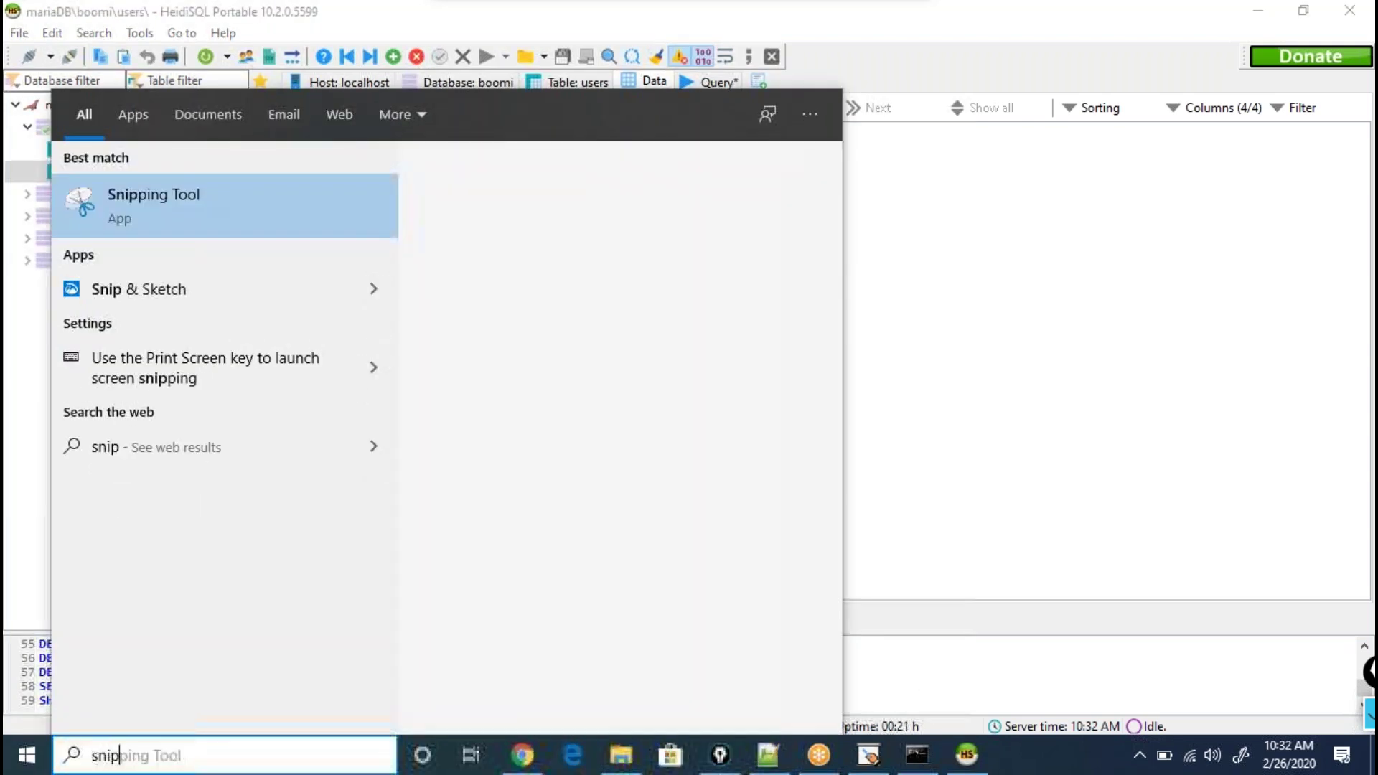
left_click(97, 291)
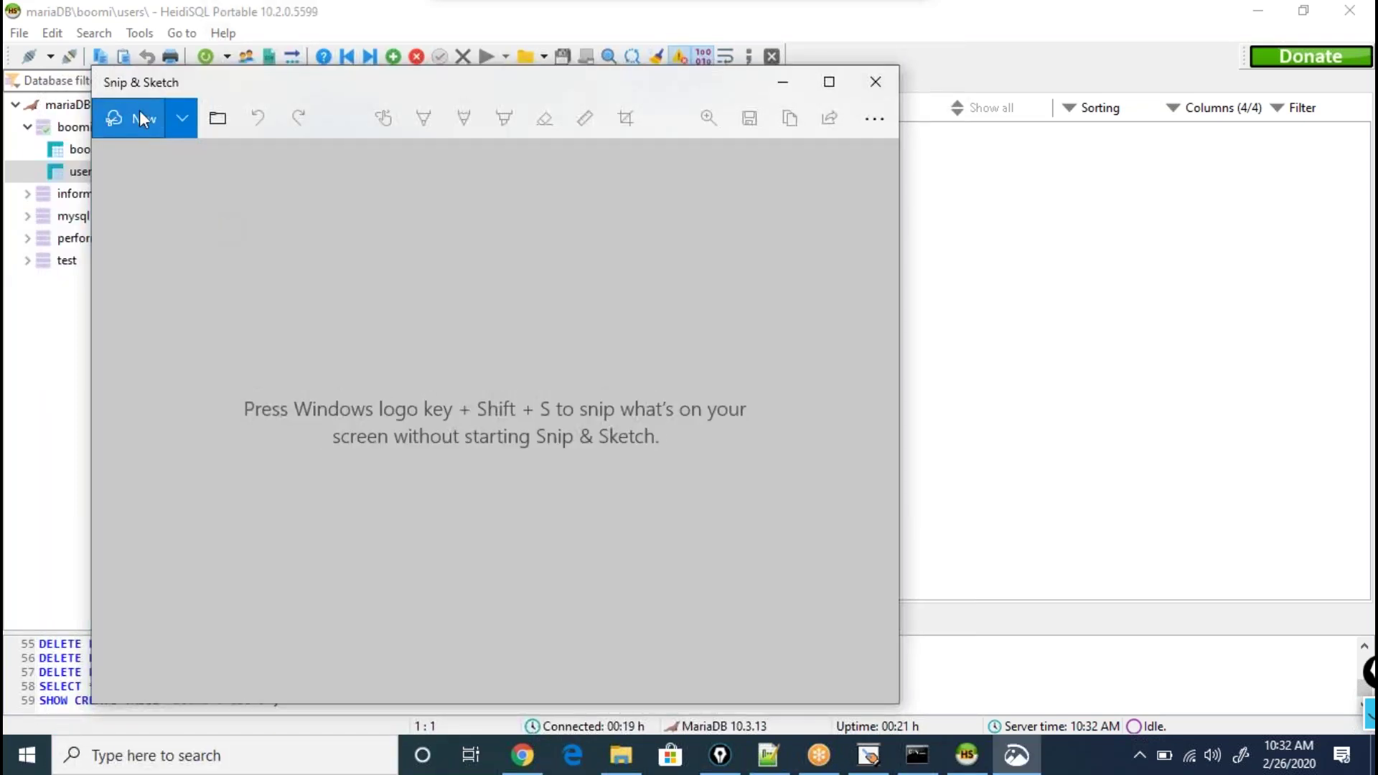
key("ctrl+n")
mouse_move(212, 106)
left_mouse_down()
mouse_move(440, 144)
mouse_move(794, 305)
left_mouse_up()
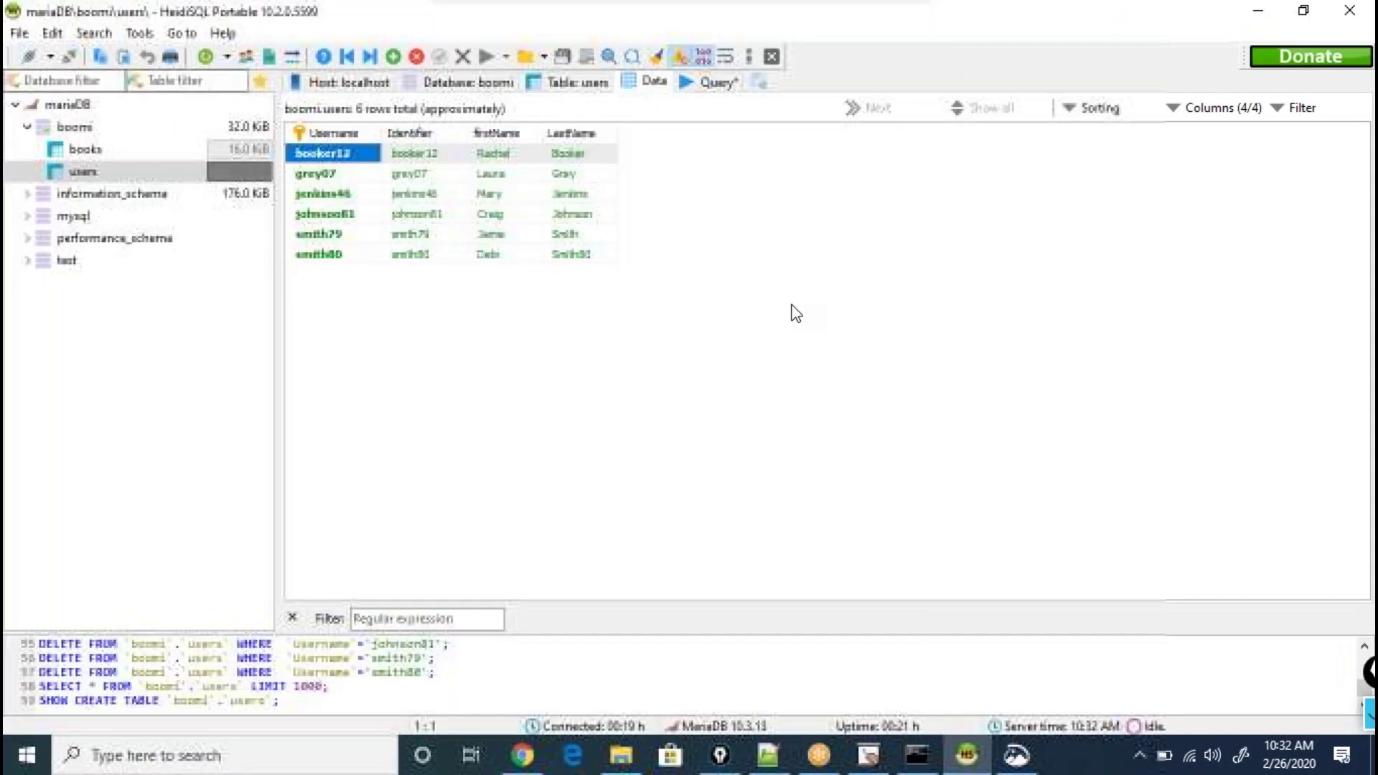
- Refresh the users table in HeidiSQL and compare its Identifier column with the Snip & Sketch capture placed beside it
left_click(206, 56)
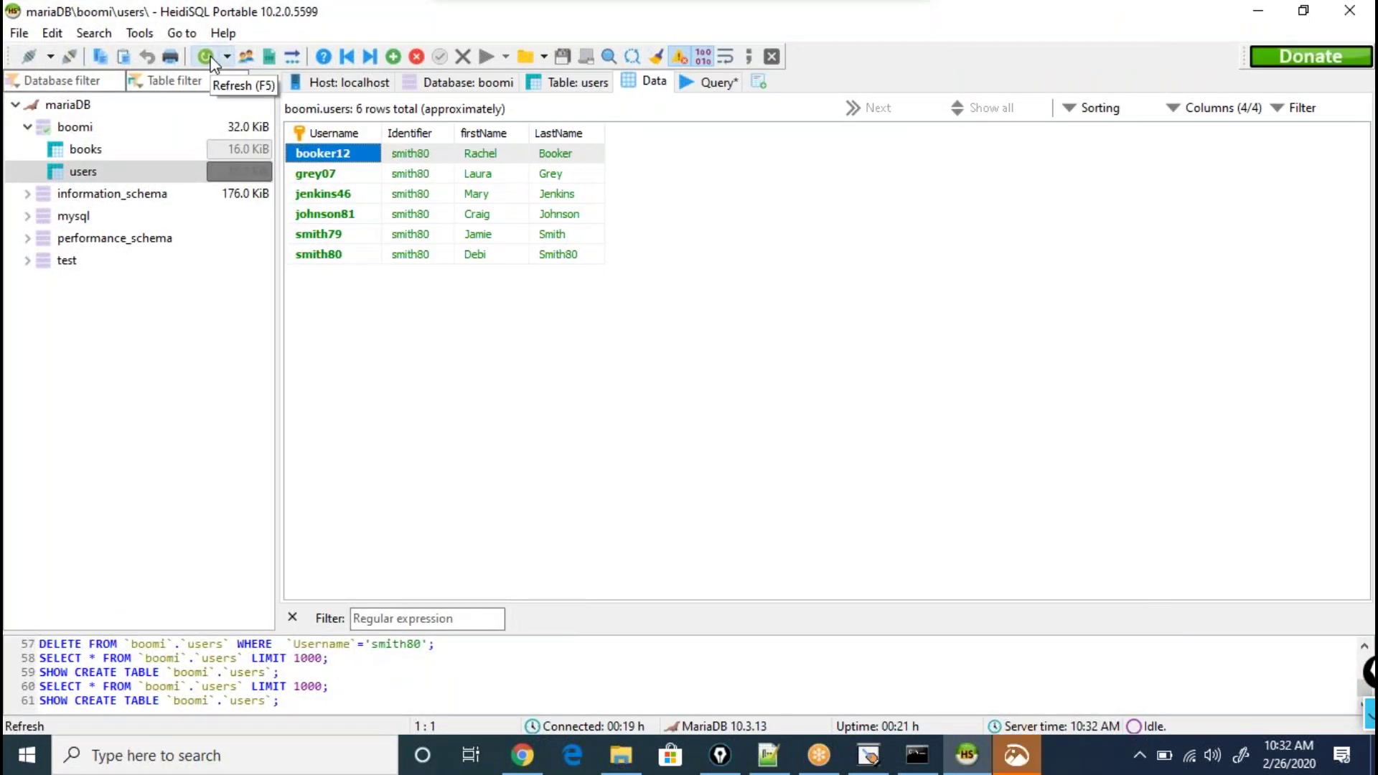
left_click(1015, 755)
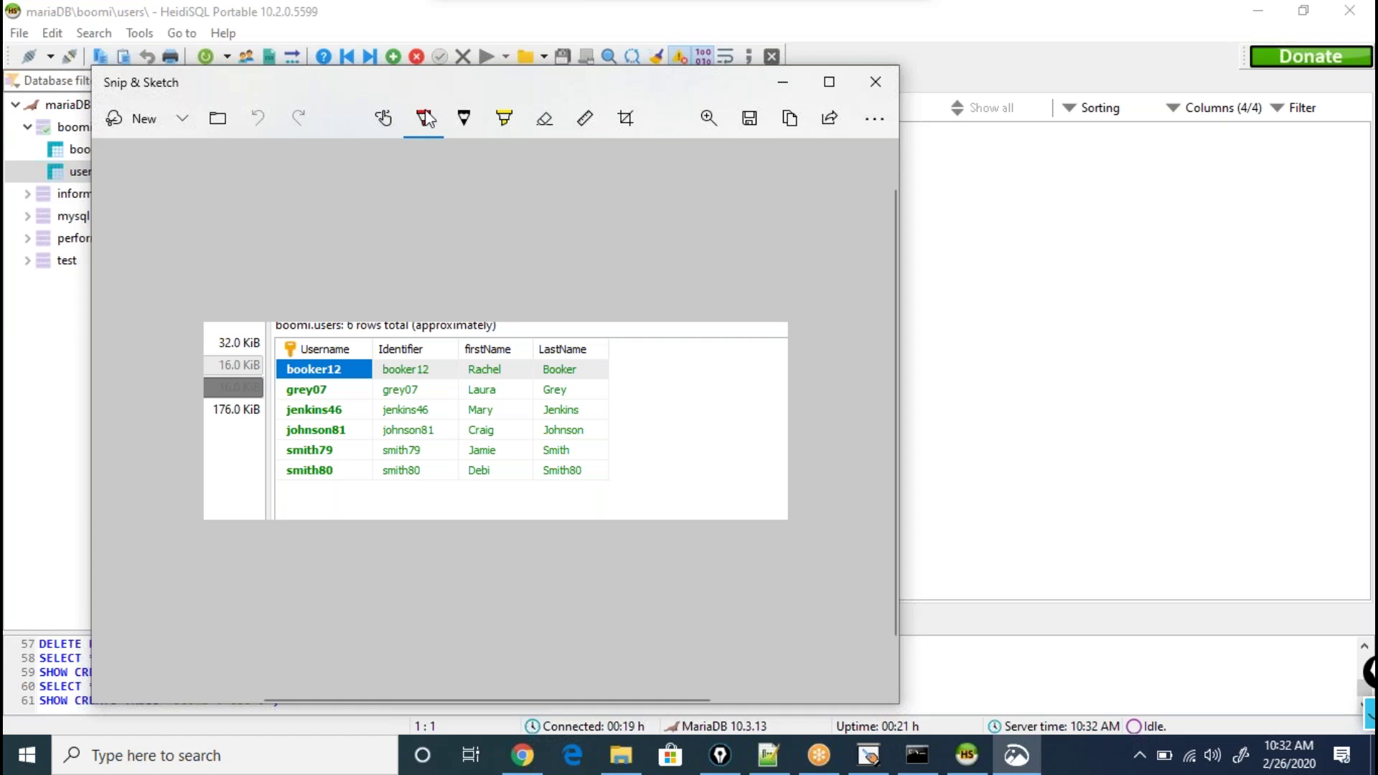
left_click_drag(430, 82, 537, 101)
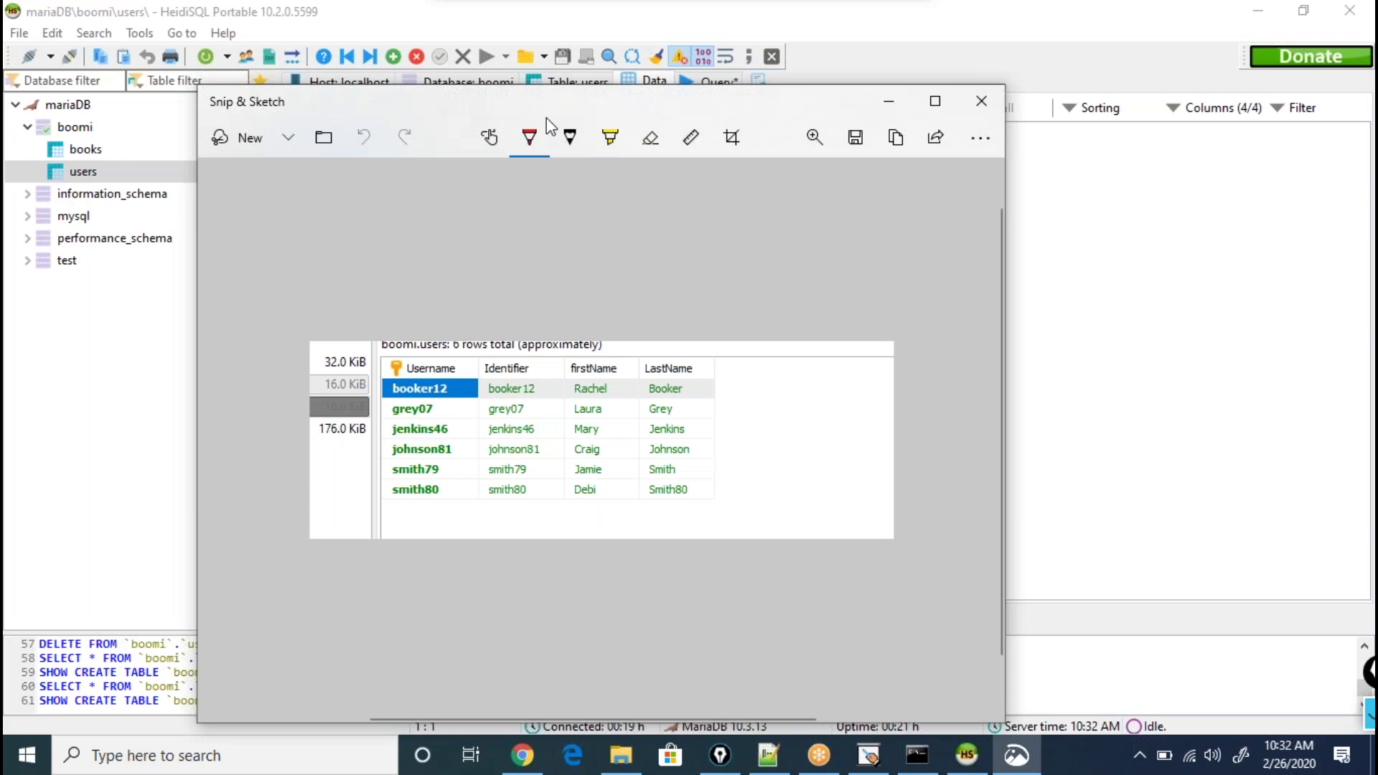
mouse_move(550, 127)
left_mouse_down()
mouse_move(806, 116)
mouse_move(988, 73)
left_mouse_up()
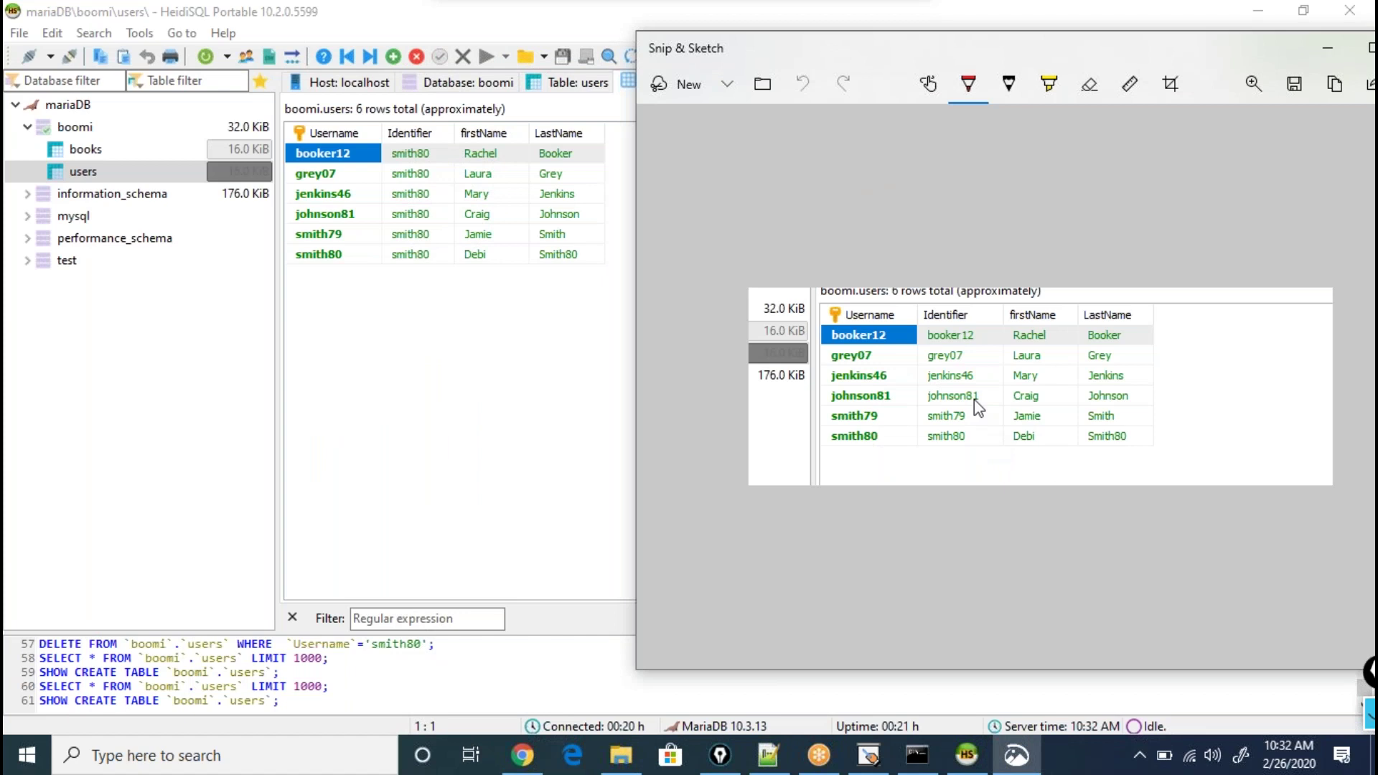
left_click(631, 435)
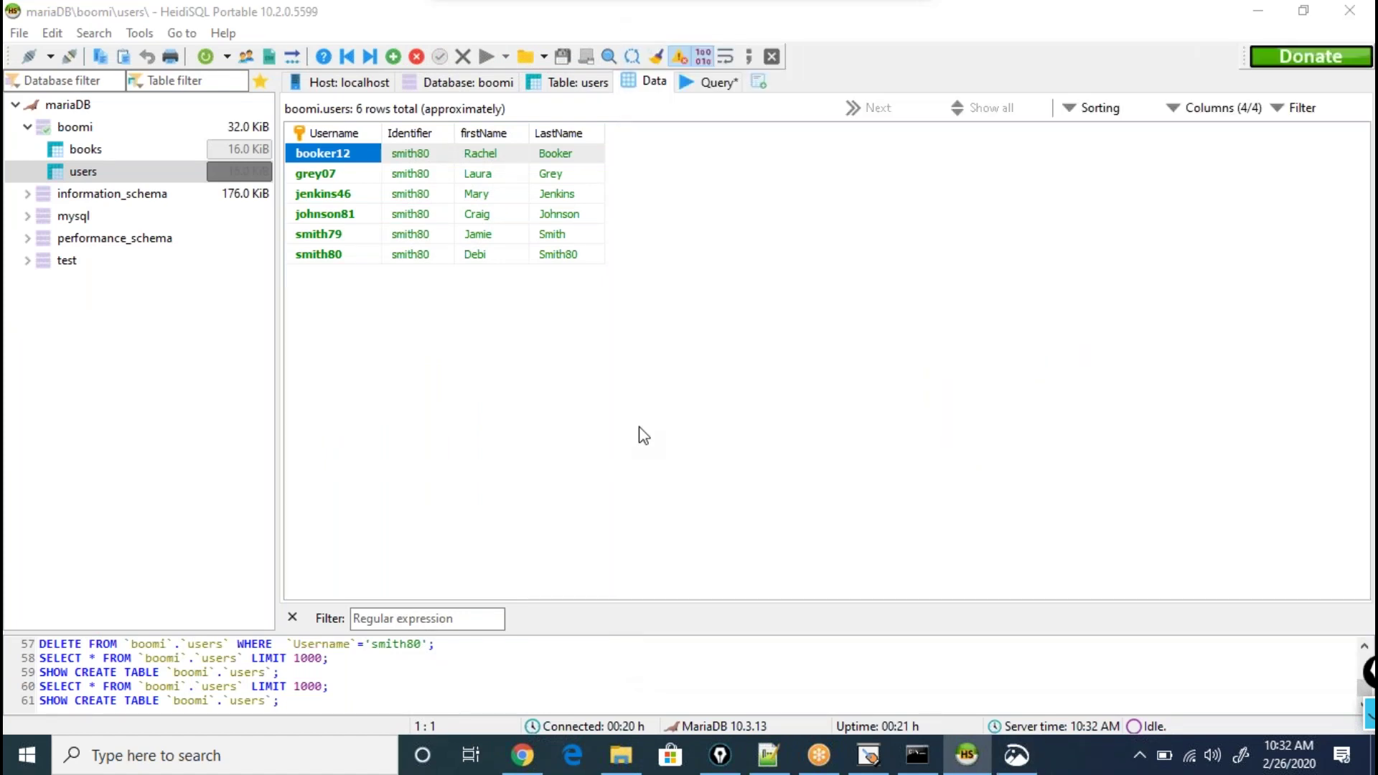
- Switch to Boomi and, in the enlarged set Identifier logs, read the full SQL SELECT message for the first record
key("alt+Tab")
key("alt+Tab")
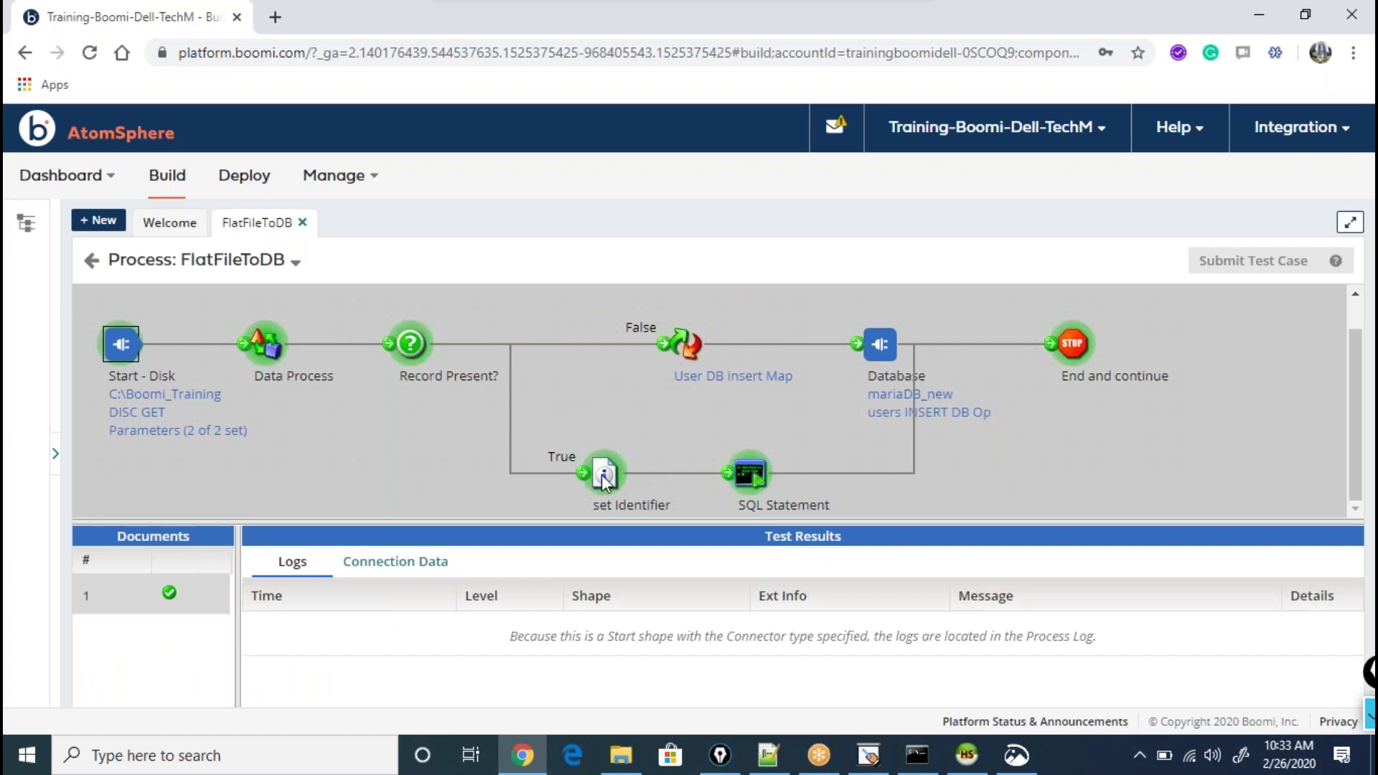
left_click(603, 477)
left_click_drag(575, 518, 522, 282)
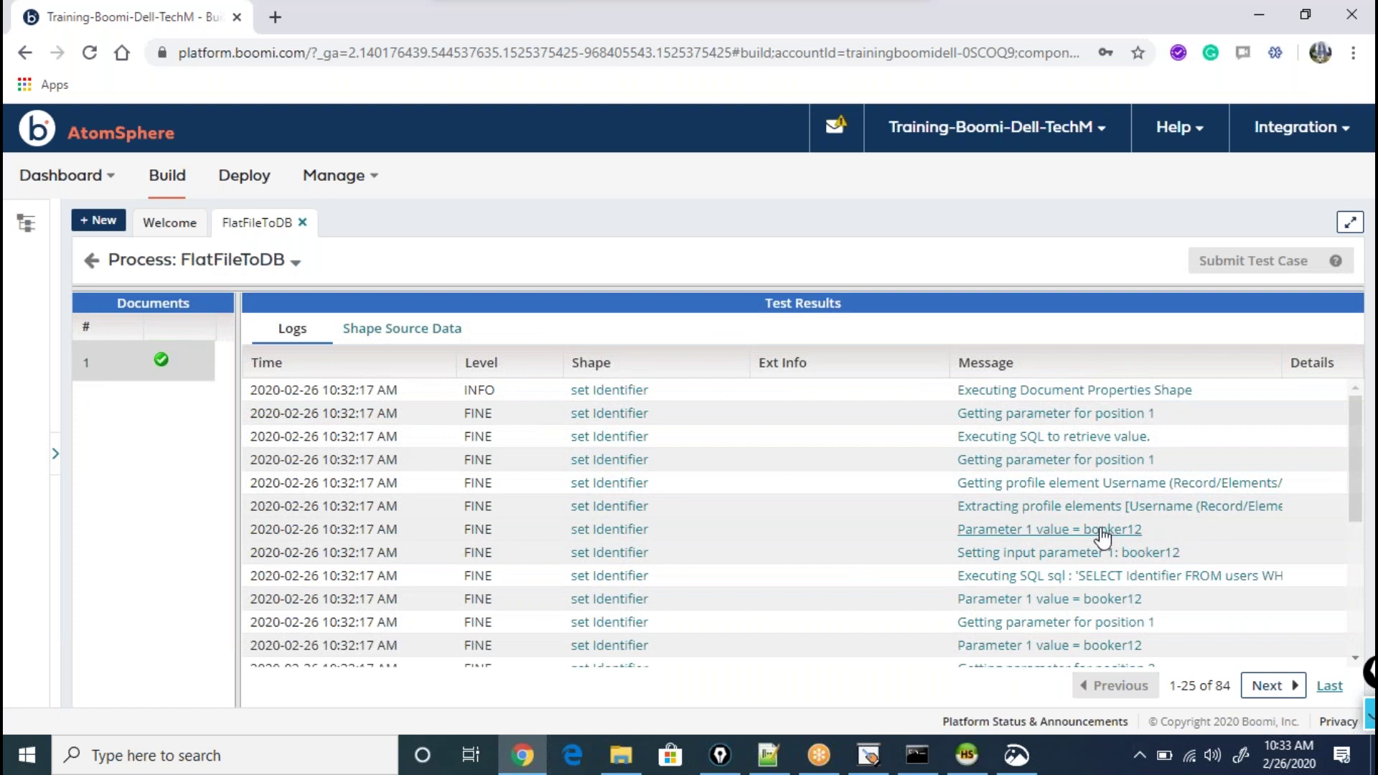
left_click(1105, 577)
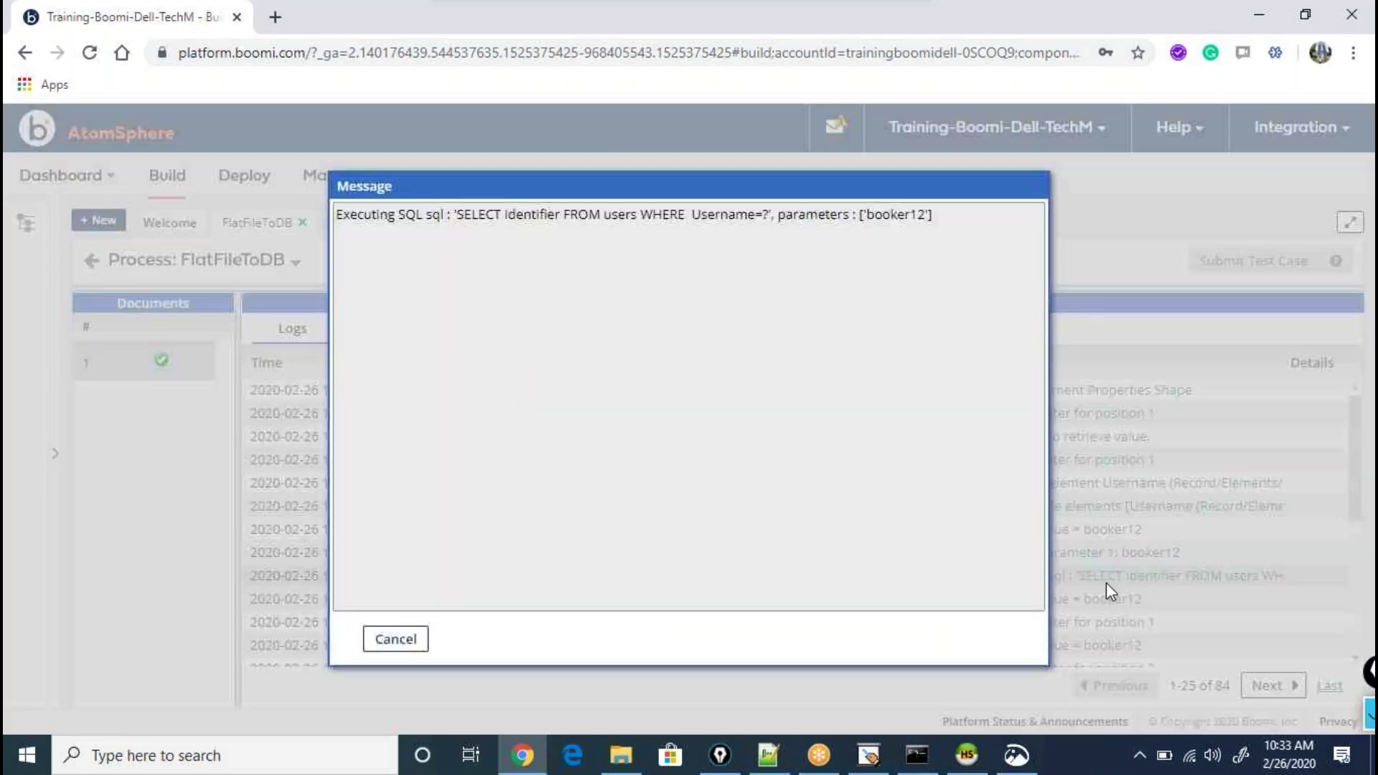
double_click(880, 215)
left_click(395, 639)
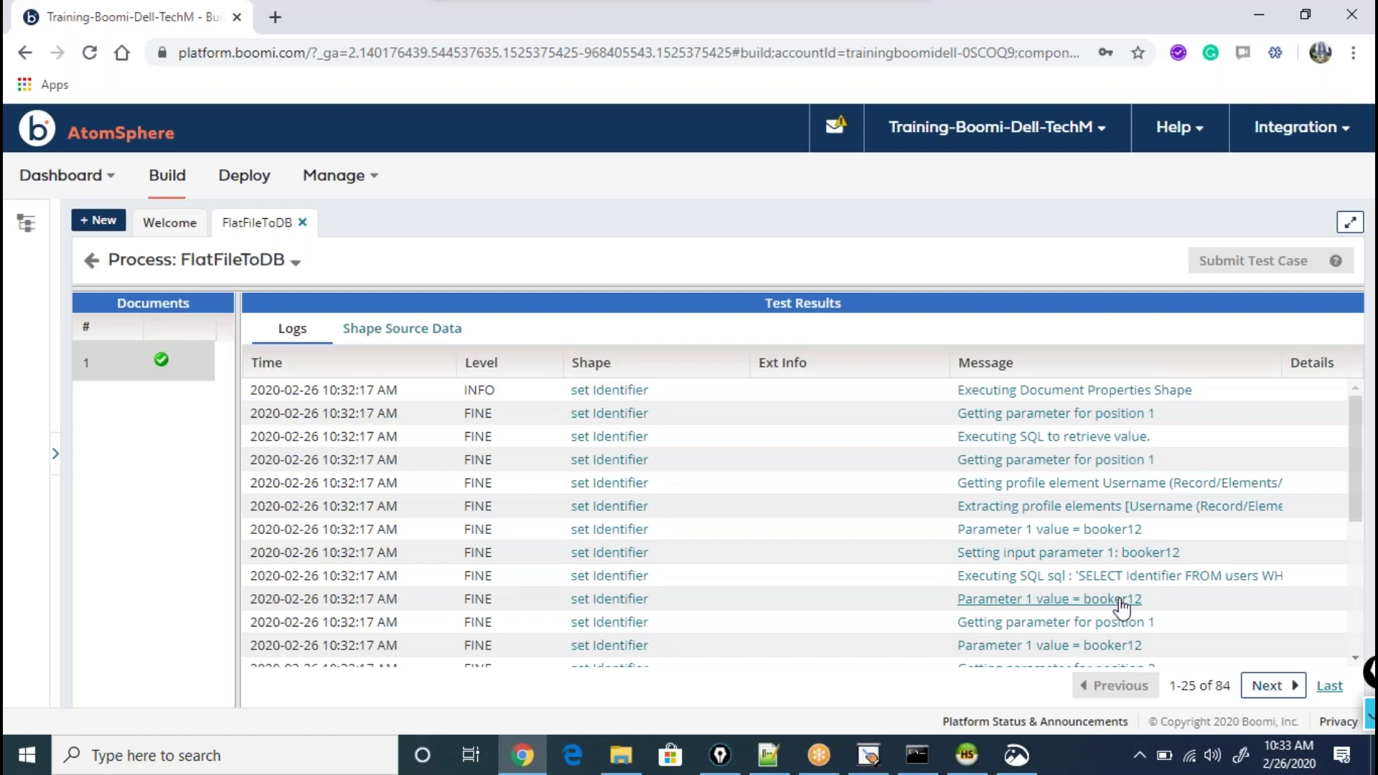
- Compare the set Identifier log parameters of the first record with its Identifier in the Snip & Sketch capture
left_click(1016, 755)
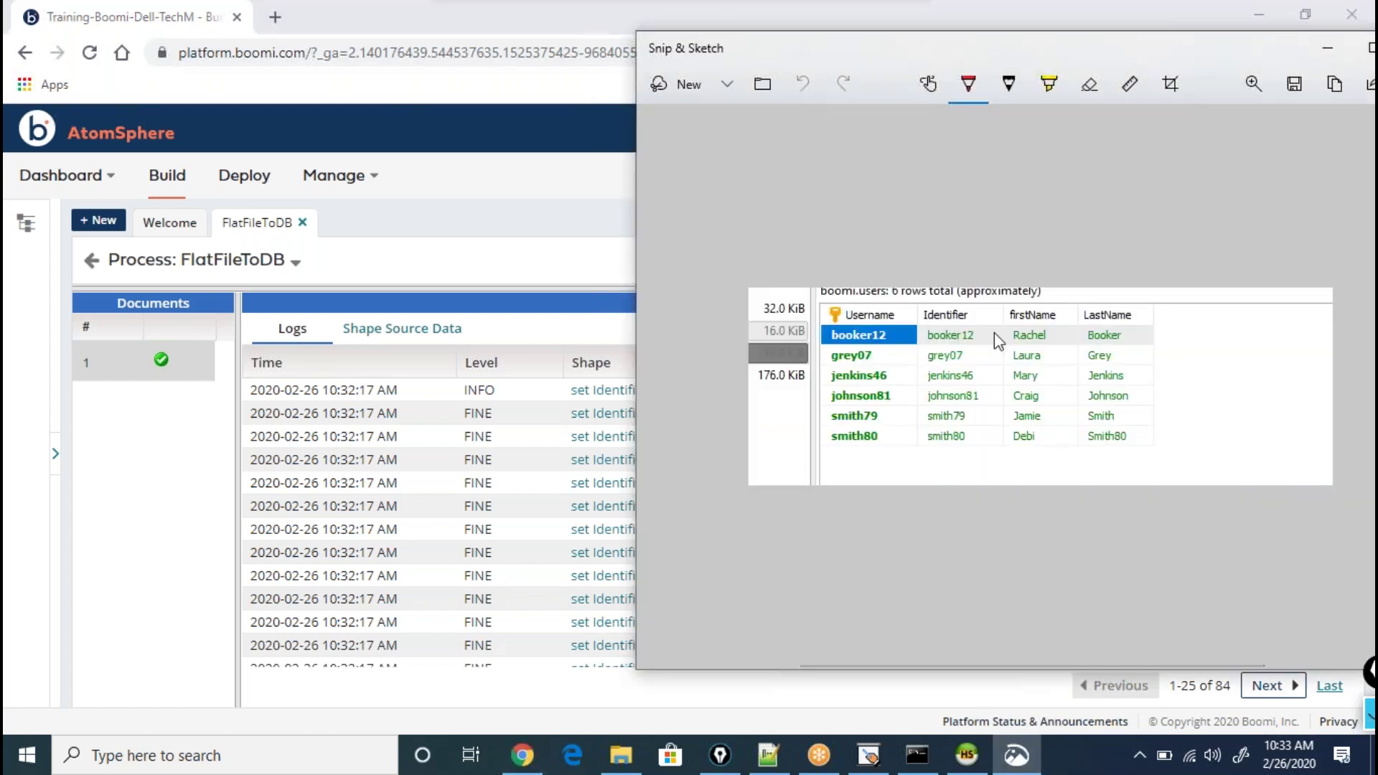
left_click(1016, 755)
scroll(1171, 574, "down", 1)
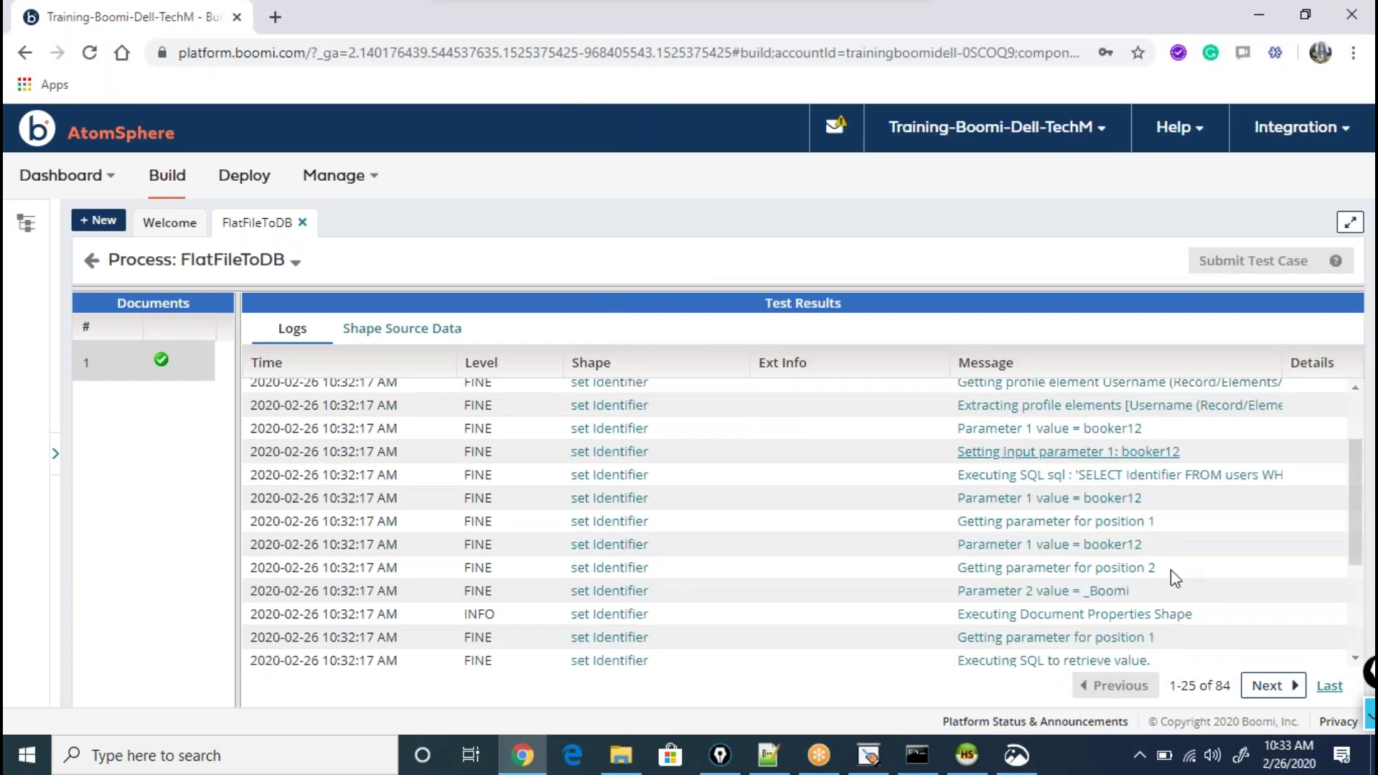
scroll(1175, 578, "down", 1)
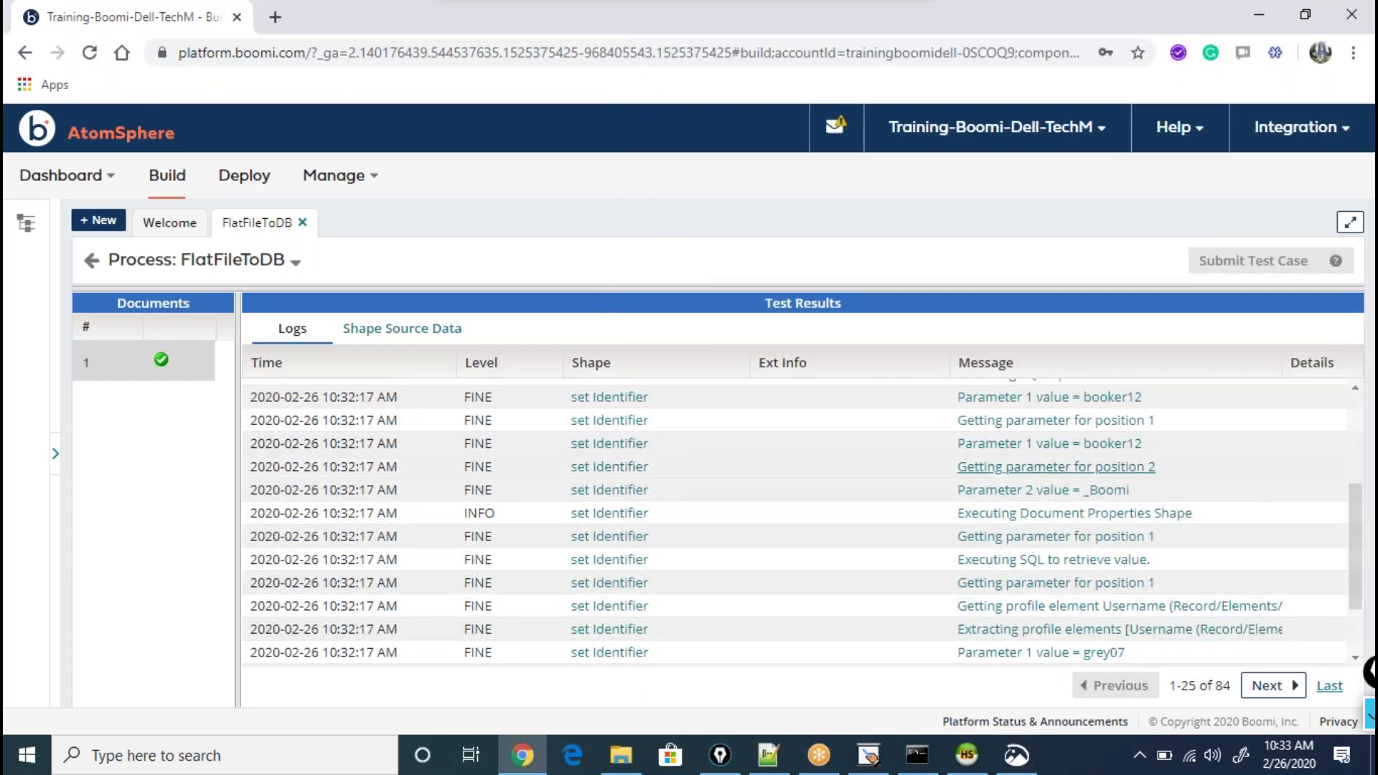
scroll(1169, 517, "up", 1)
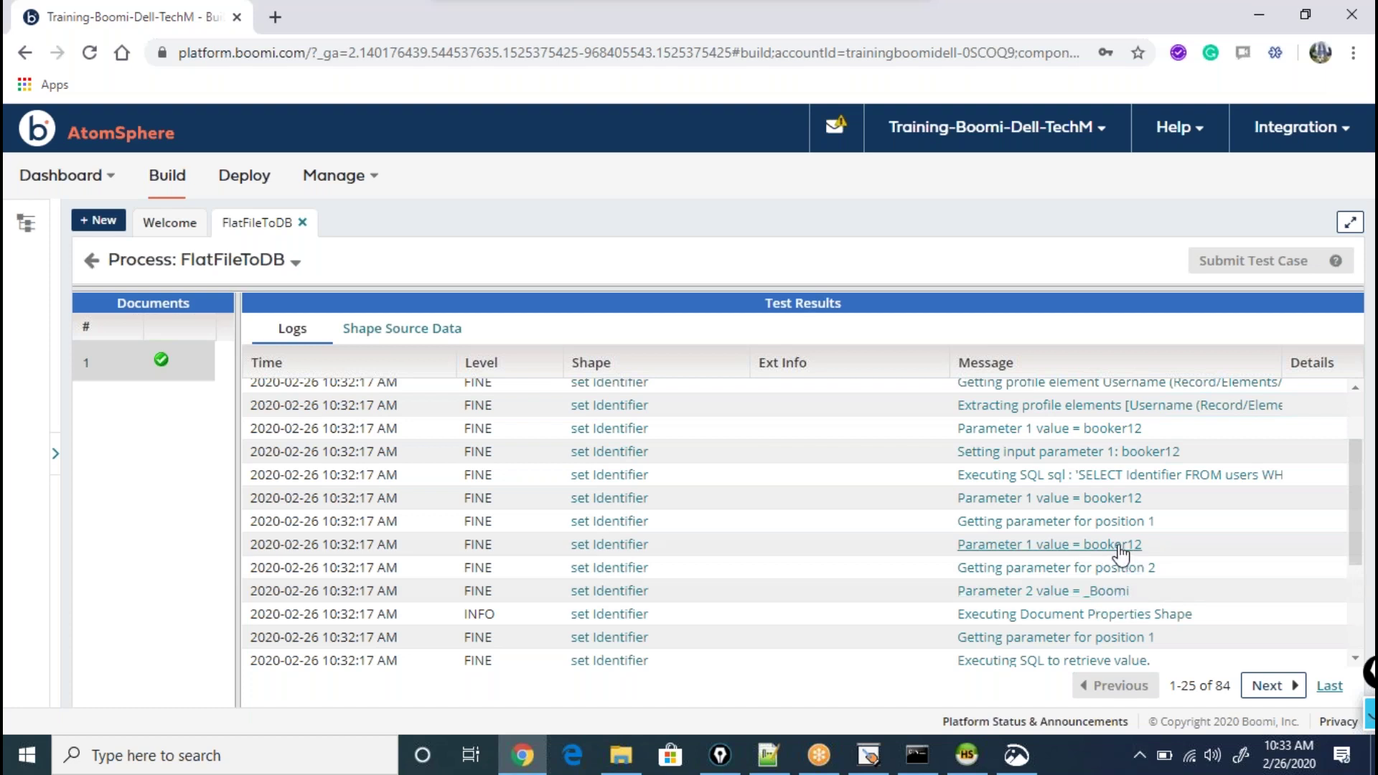
left_click(1016, 755)
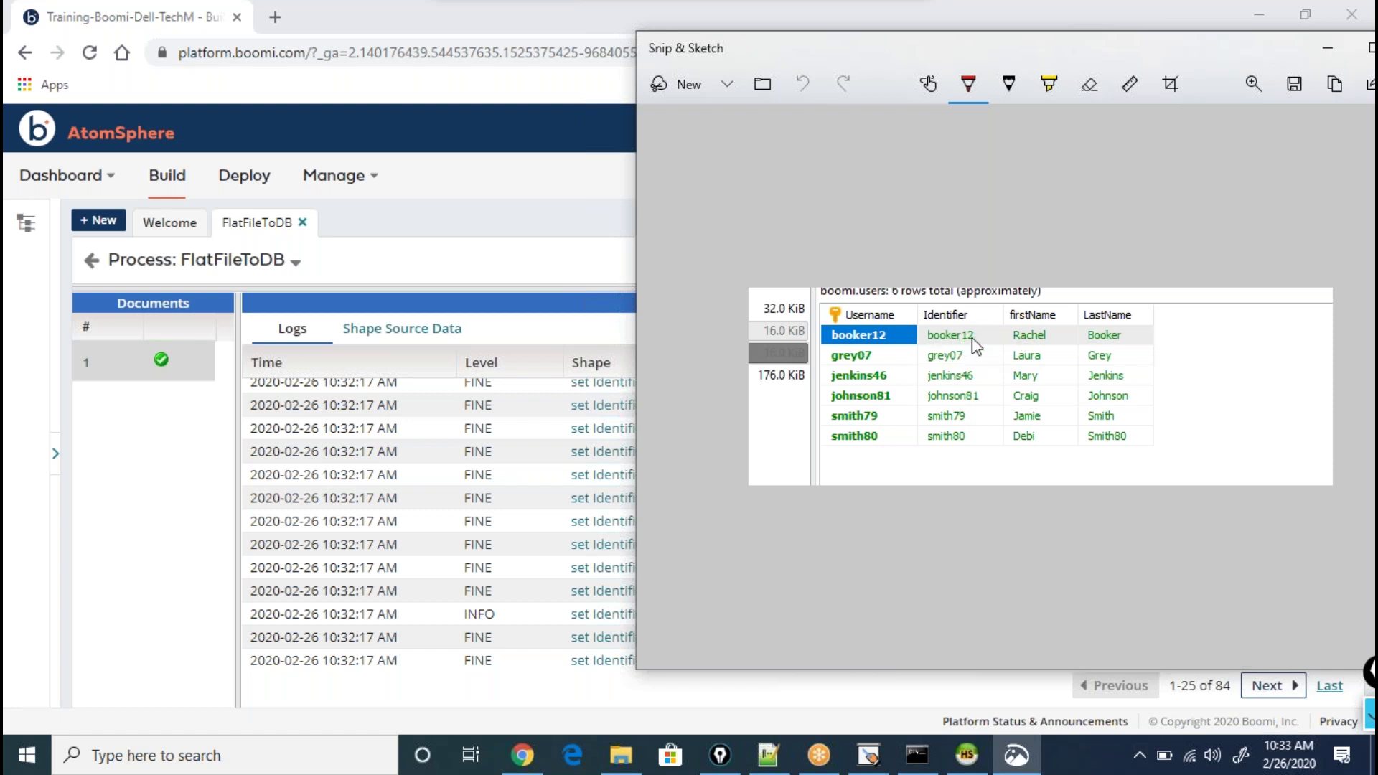
key("alt+Tab")
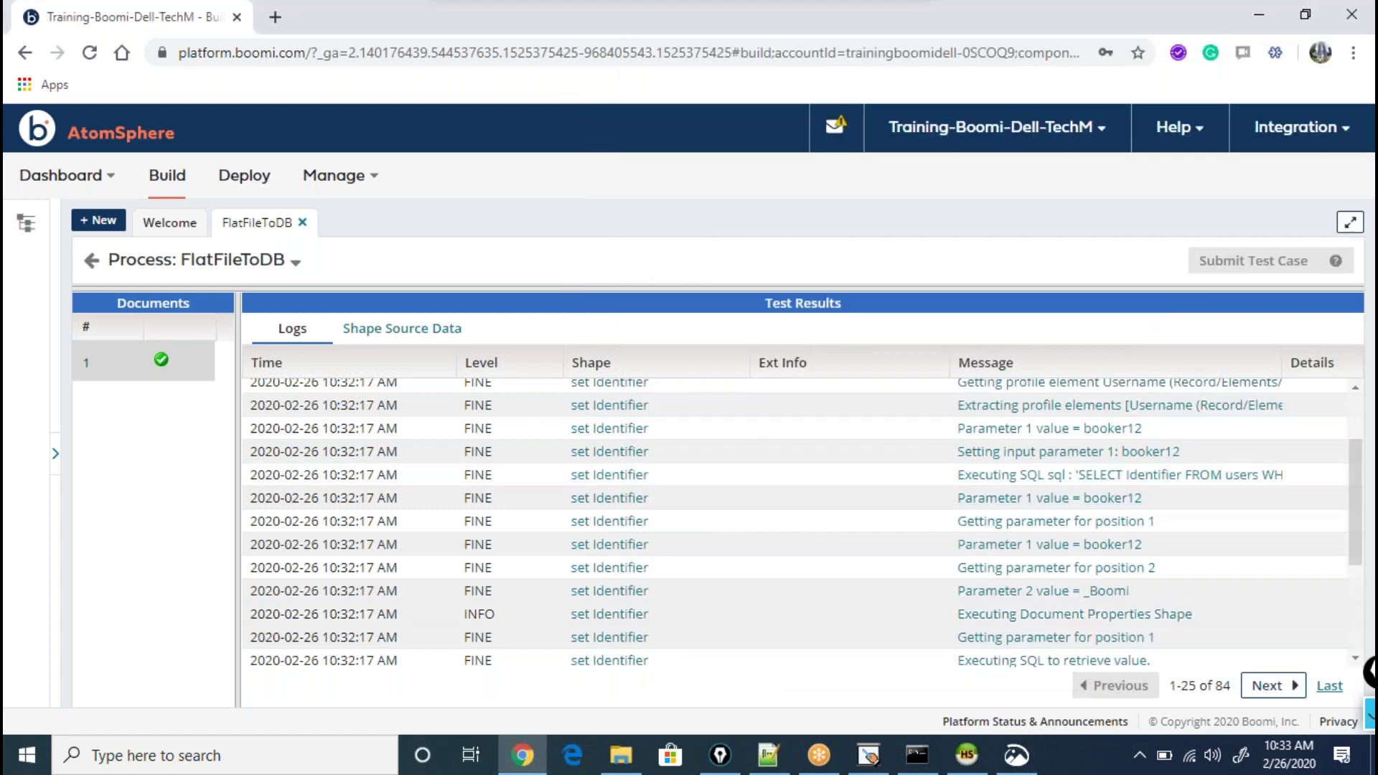
- Examine the set Identifier logs of the following records on both log pages against the Snip & Sketch capture and the HeidiSQL users table
scroll(1363, 558, "down", 3)
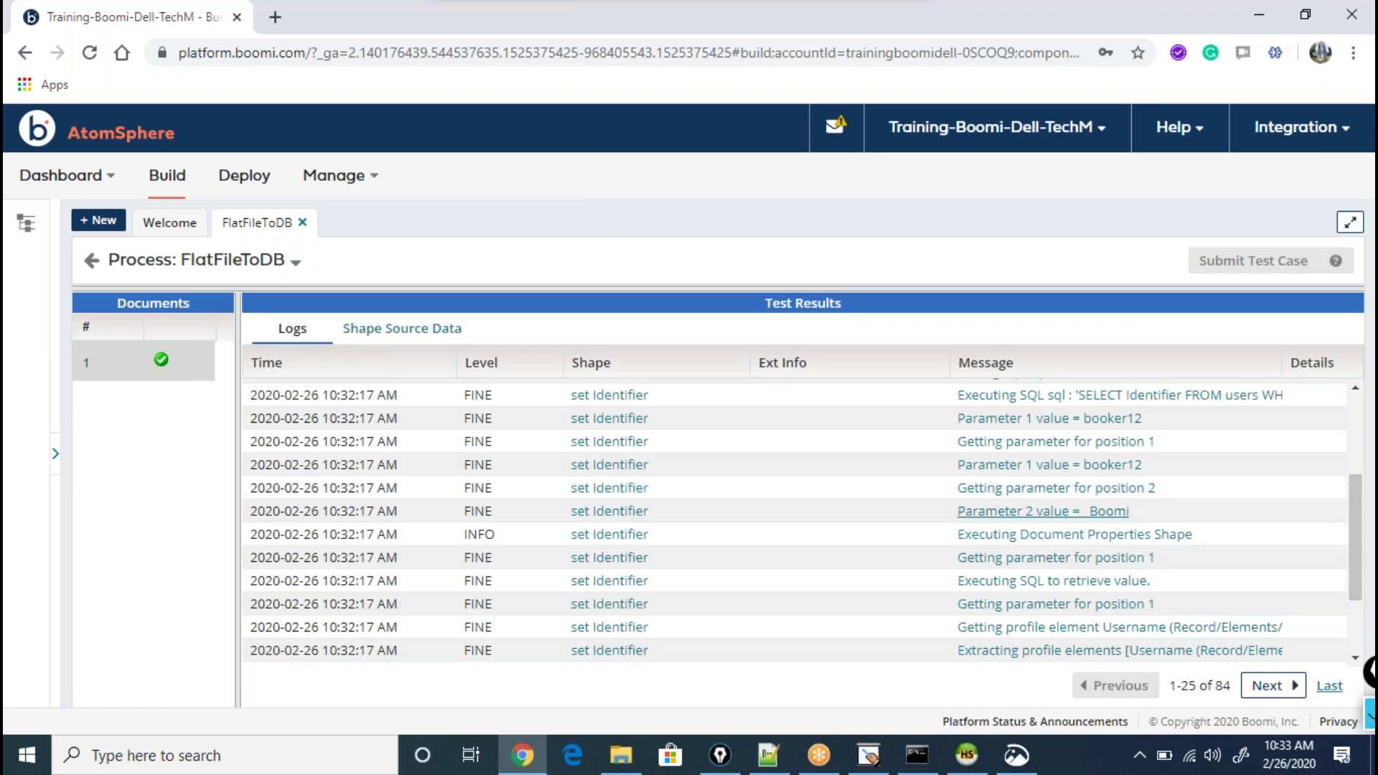
left_click(396, 331)
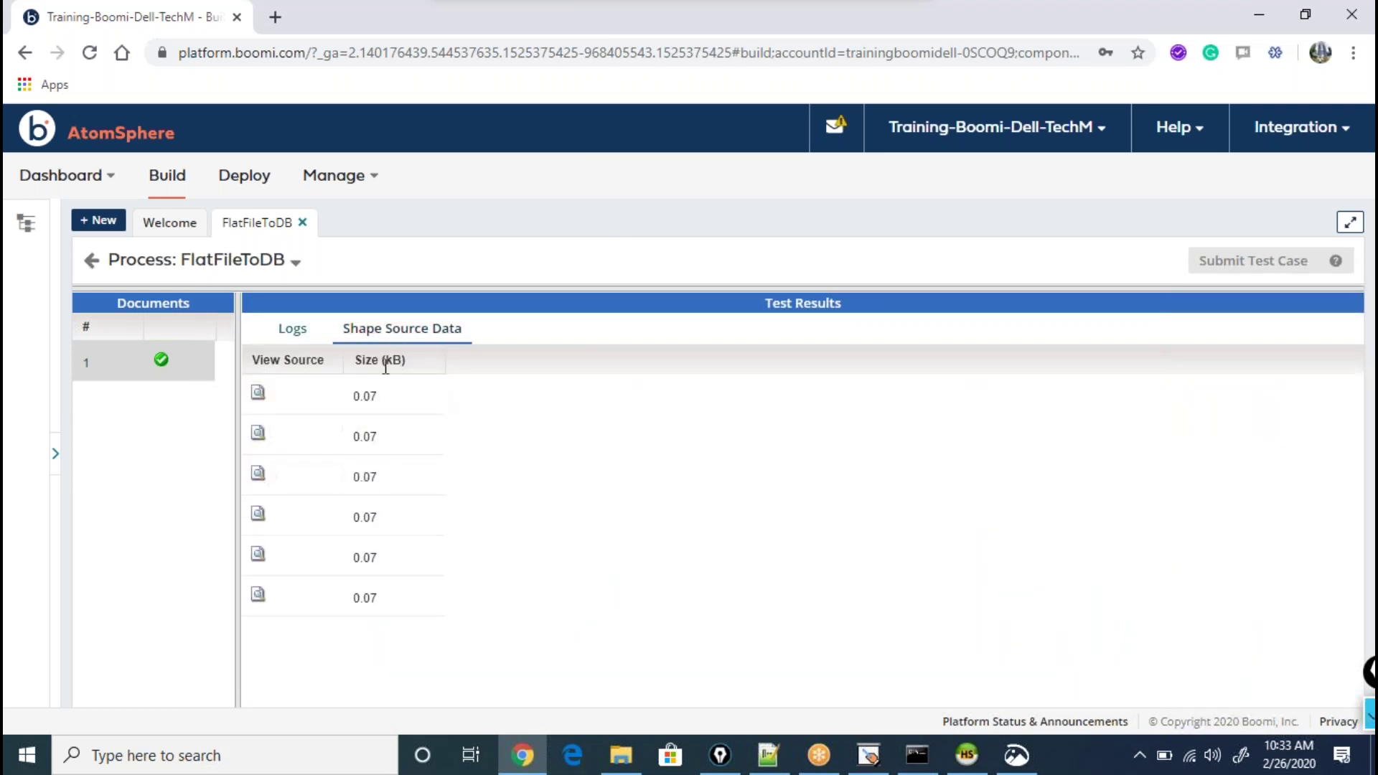
left_click(290, 330)
scroll(1210, 635, "down", 3)
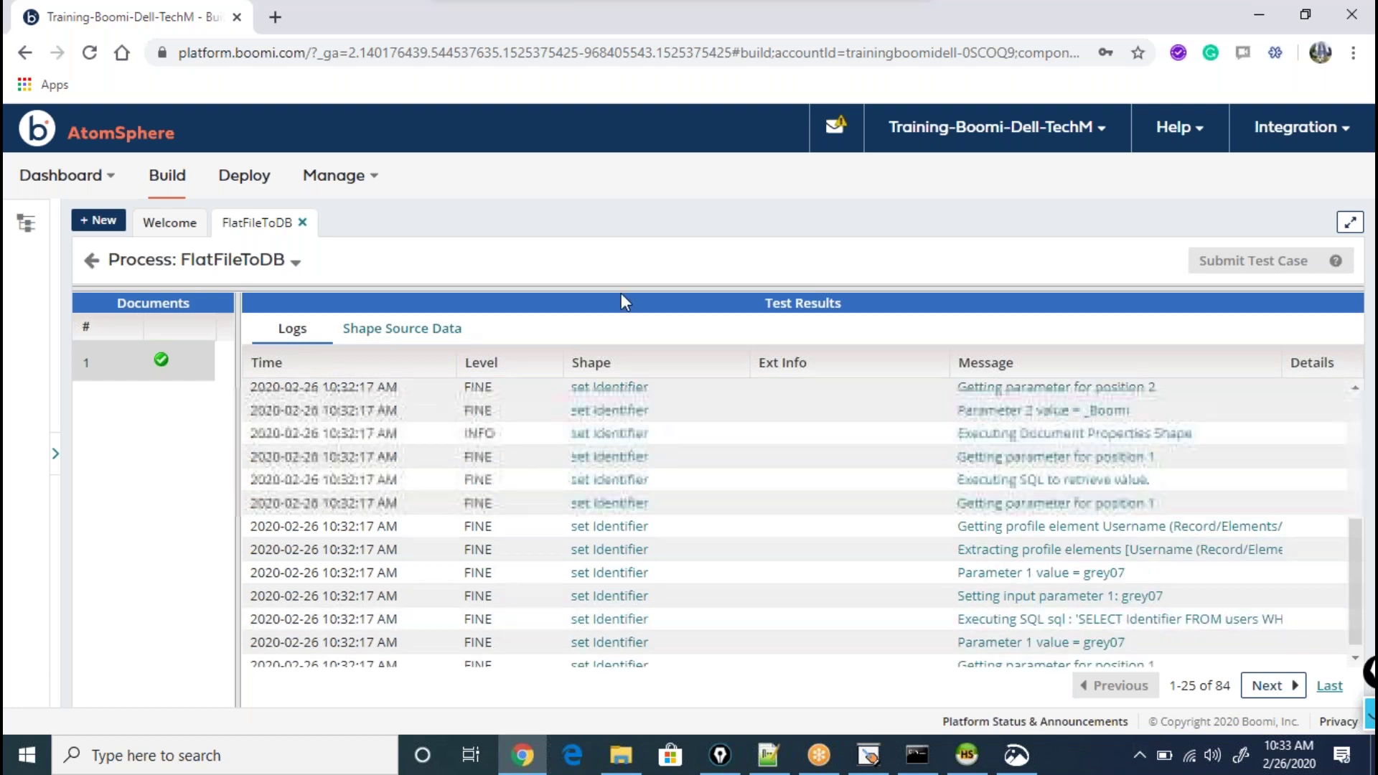
left_click(647, 389)
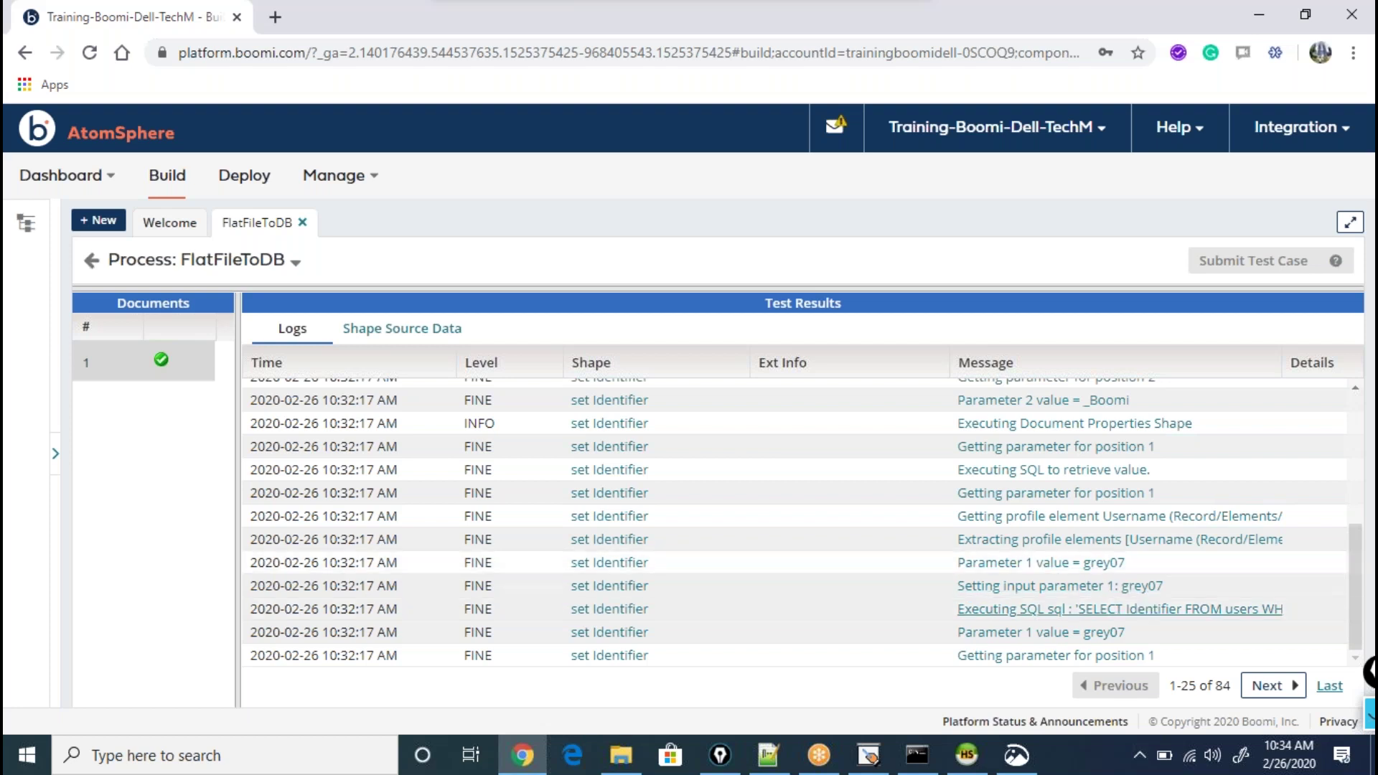
left_click(1266, 685)
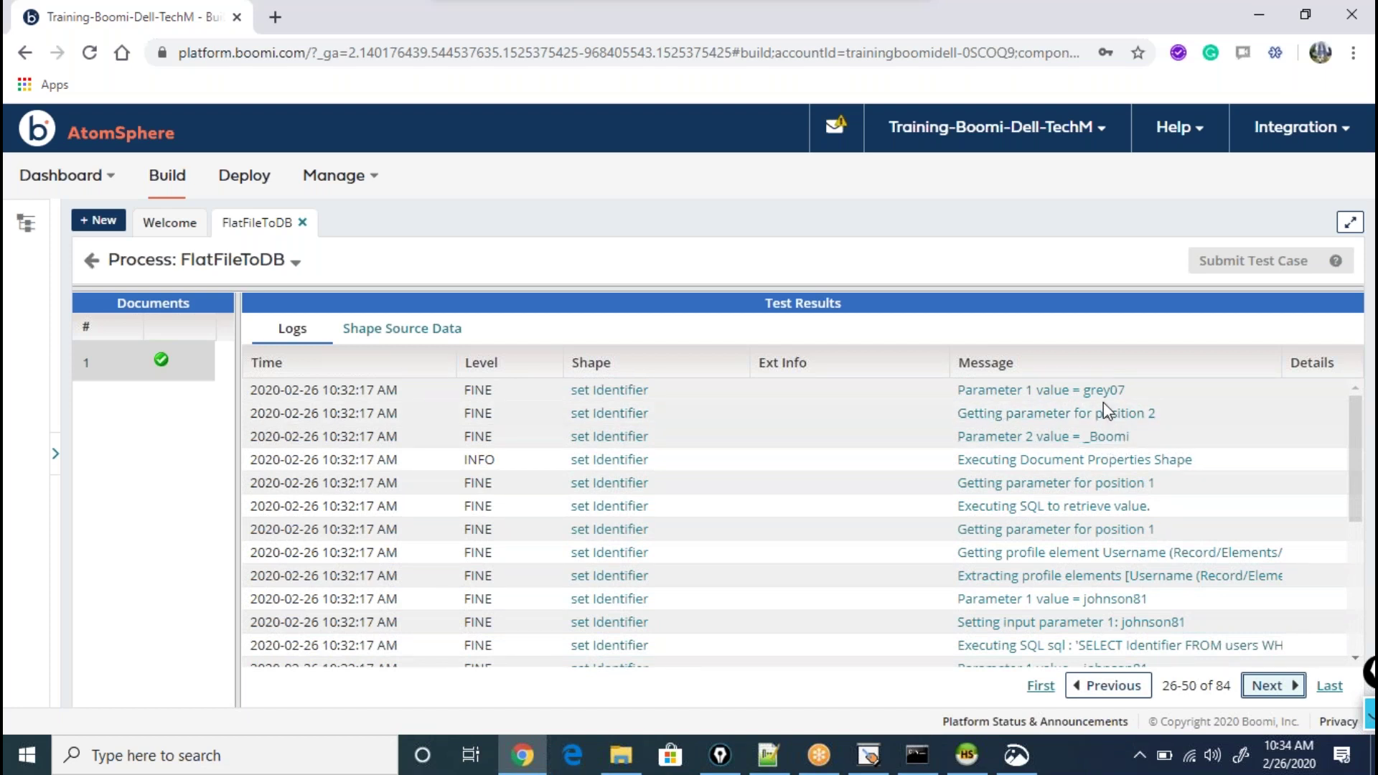
left_click(1016, 755)
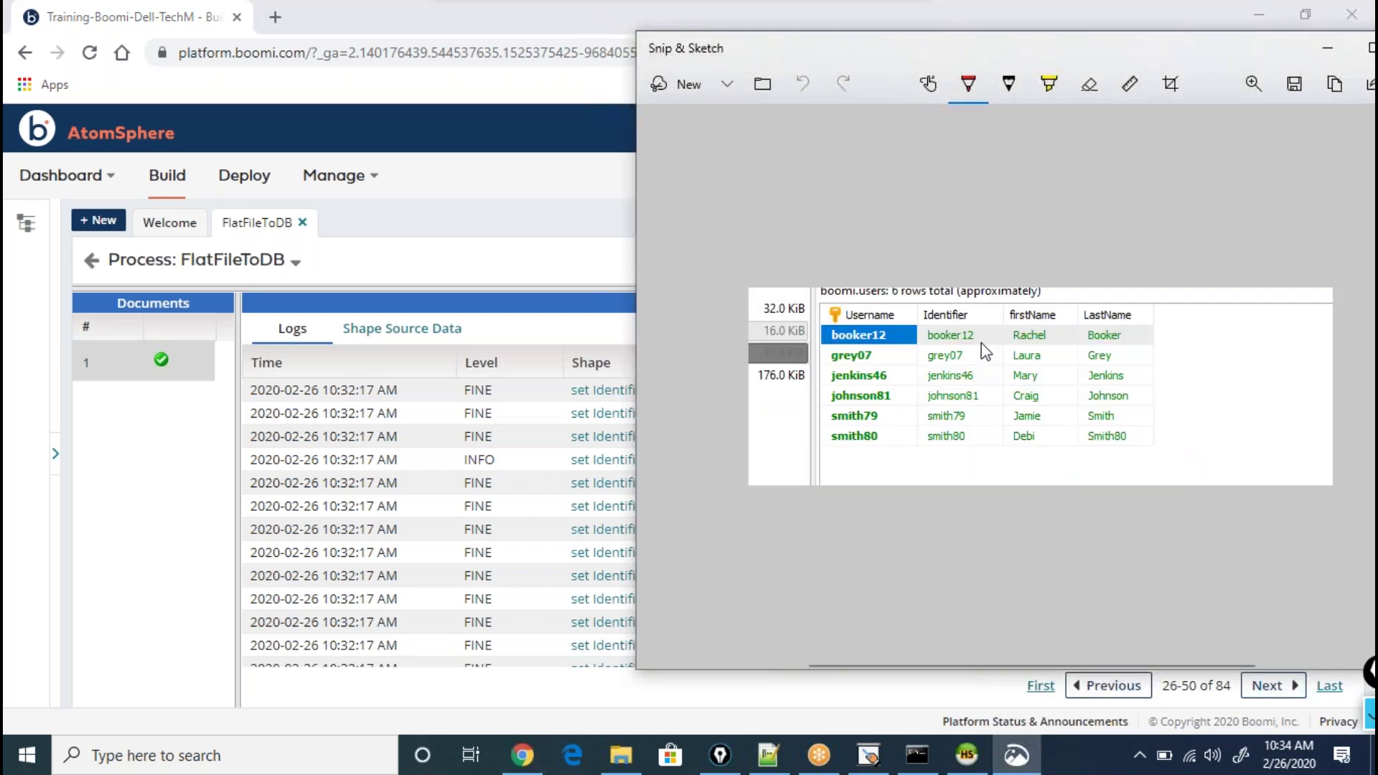
key("alt+Tab")
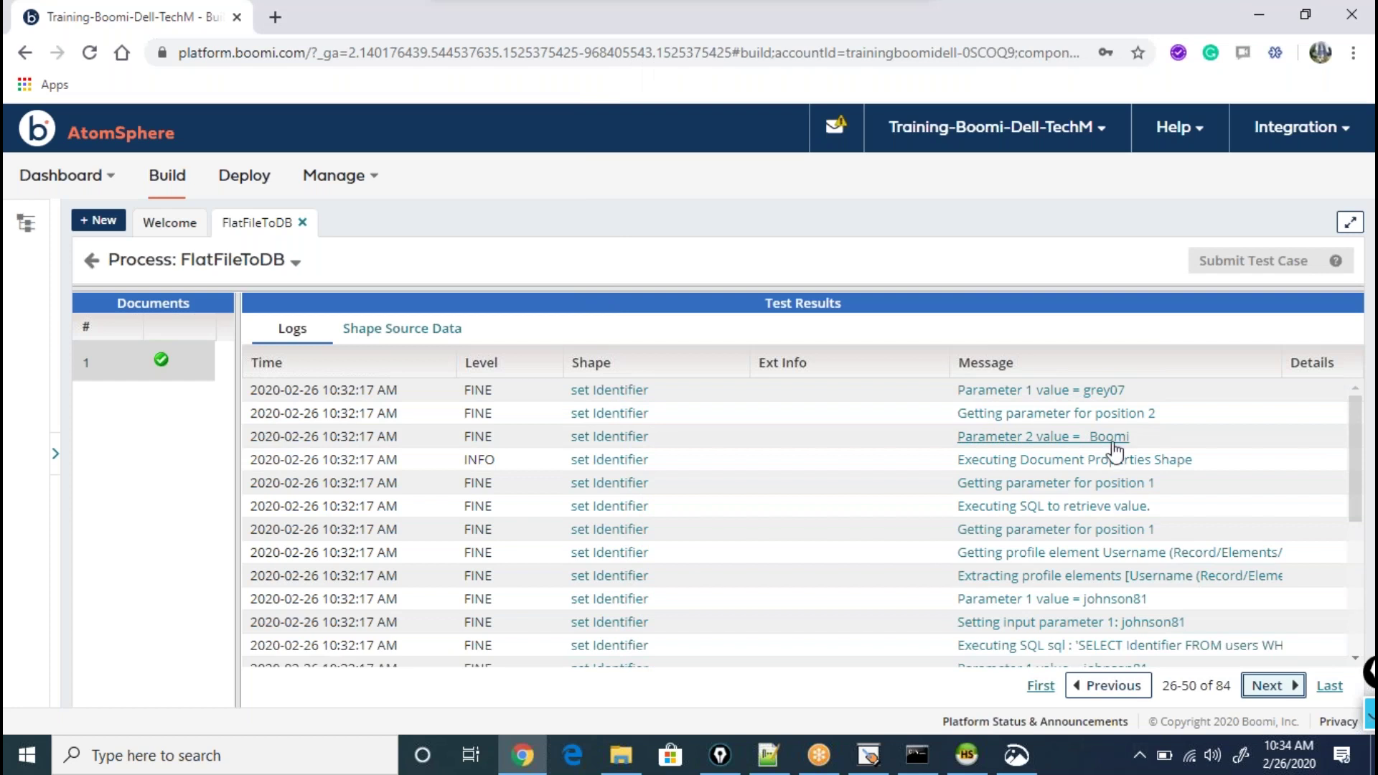
scroll(1151, 532, "down", 3)
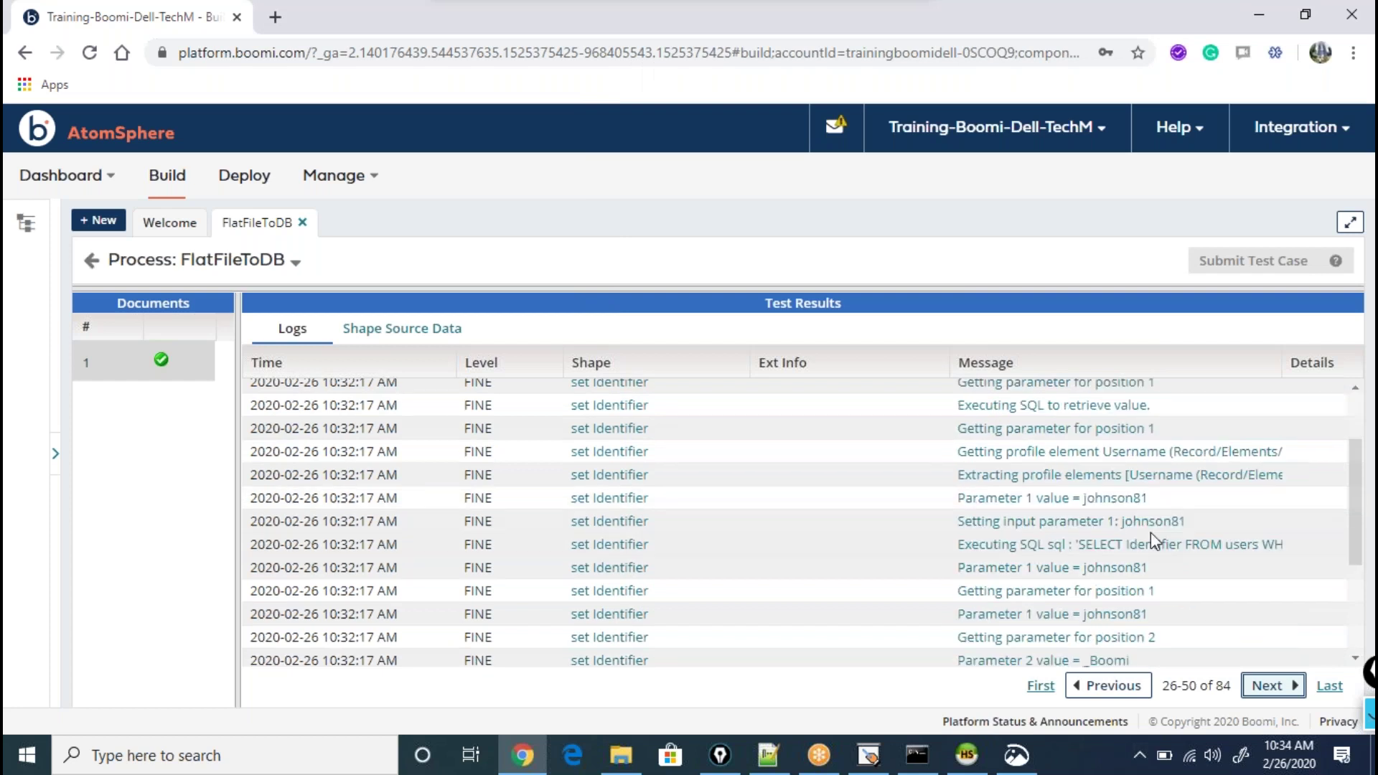
scroll(1151, 532, "down", 1)
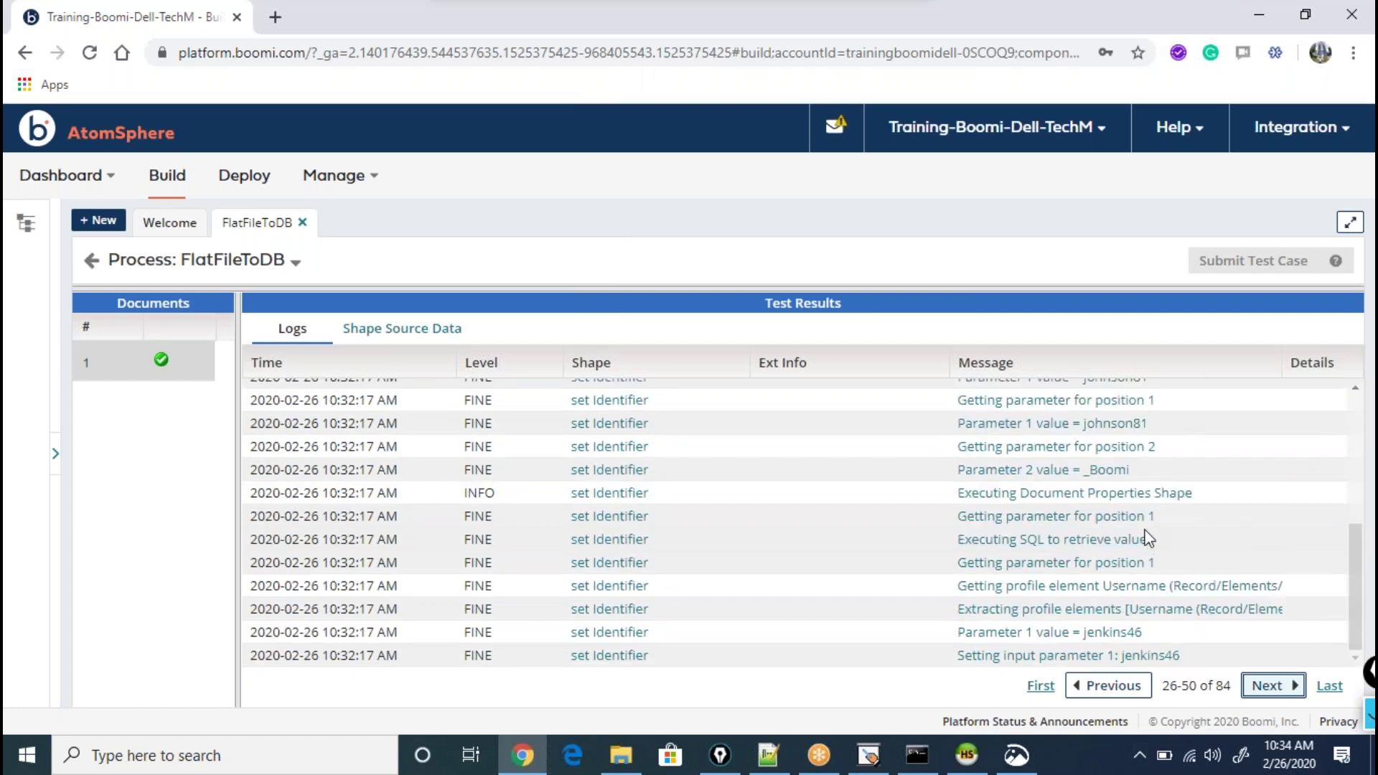
left_click(966, 755)
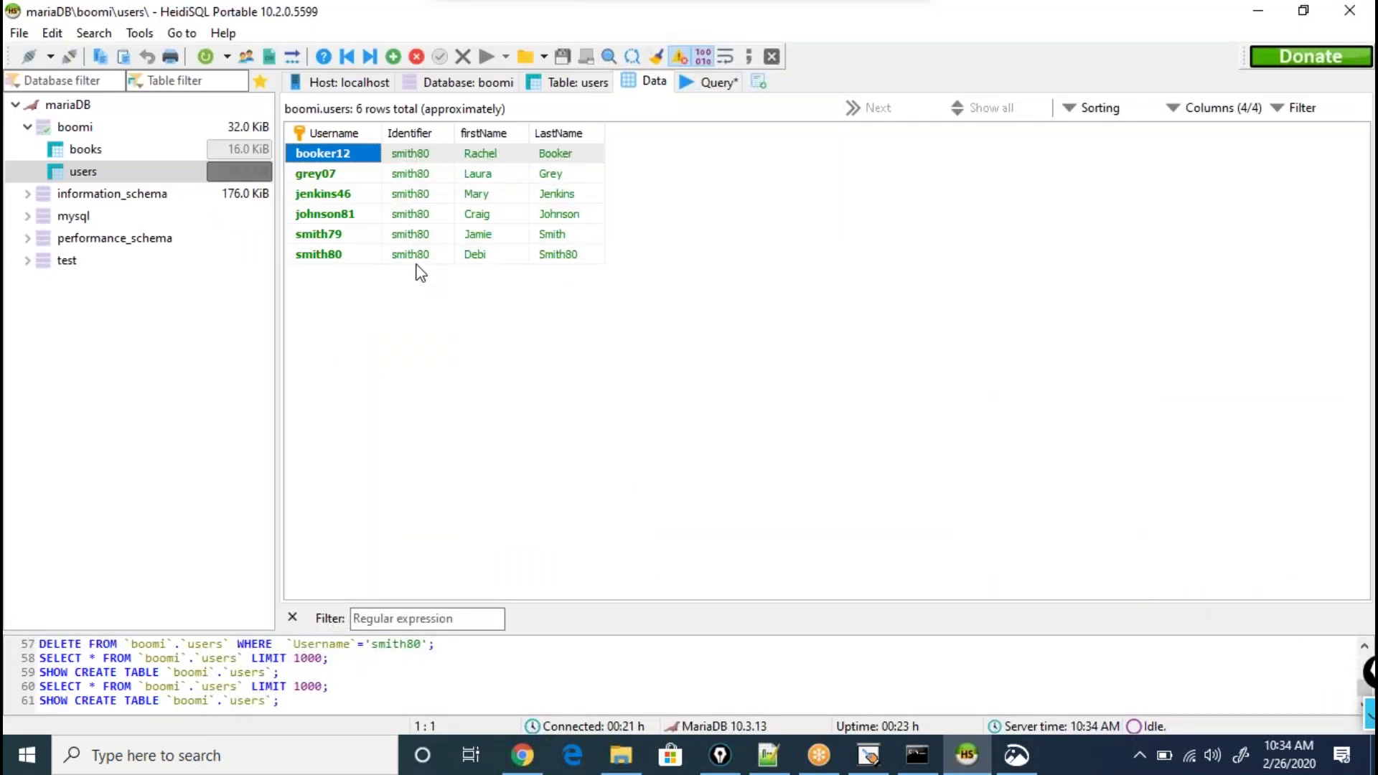
key("alt+Tab")
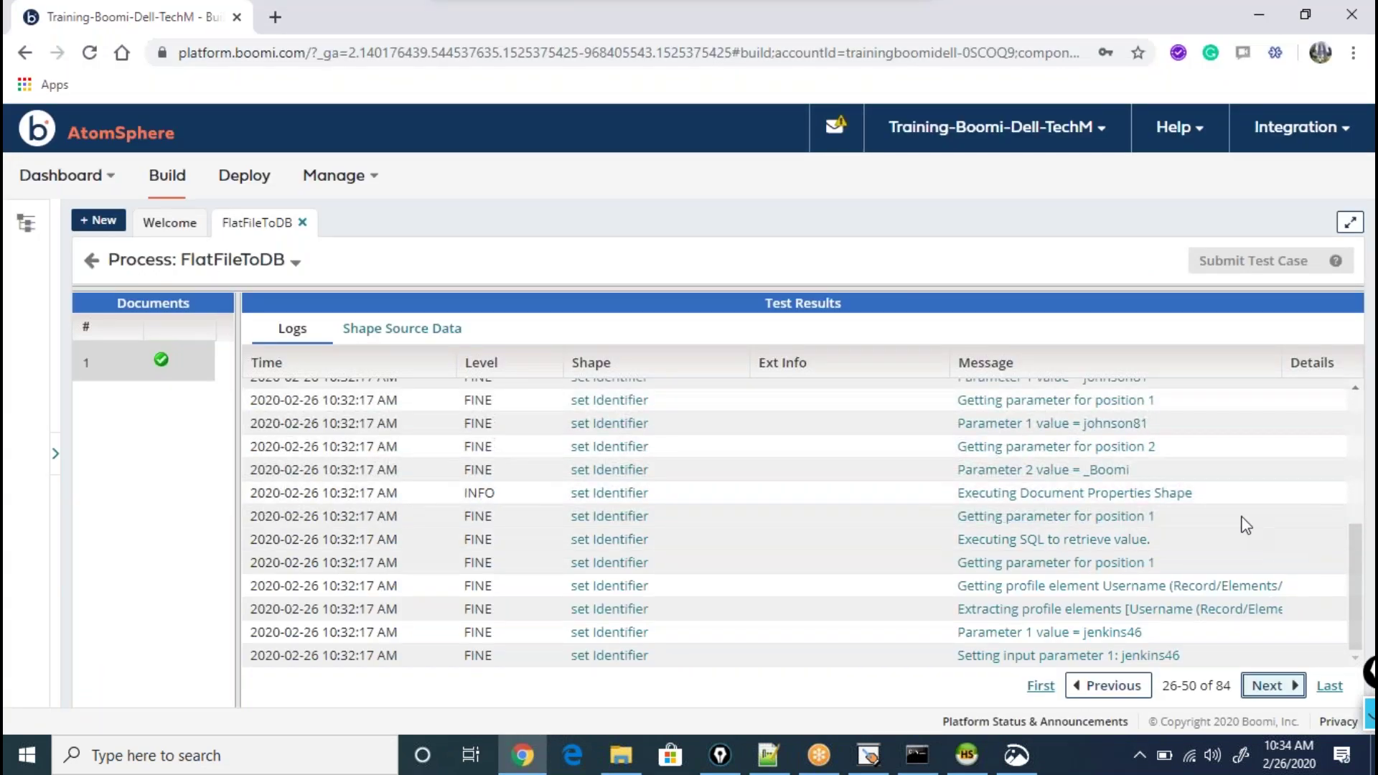
- Bring the process canvas back into view and examine the SQL Statement shape's log for the update parameters
left_click_drag(941, 284, 967, 409)
scroll(897, 358, "down", 2)
left_click(750, 357)
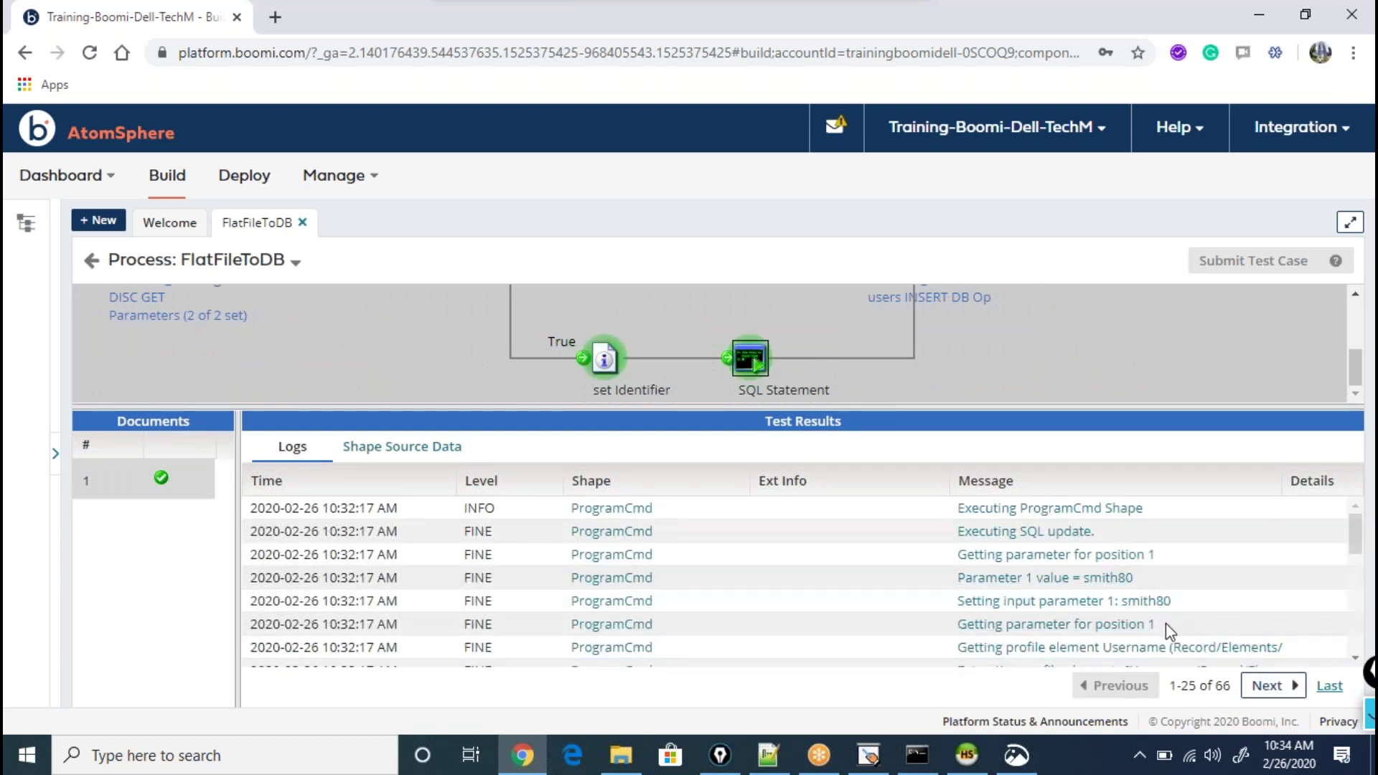
scroll(1166, 630, "down", 3)
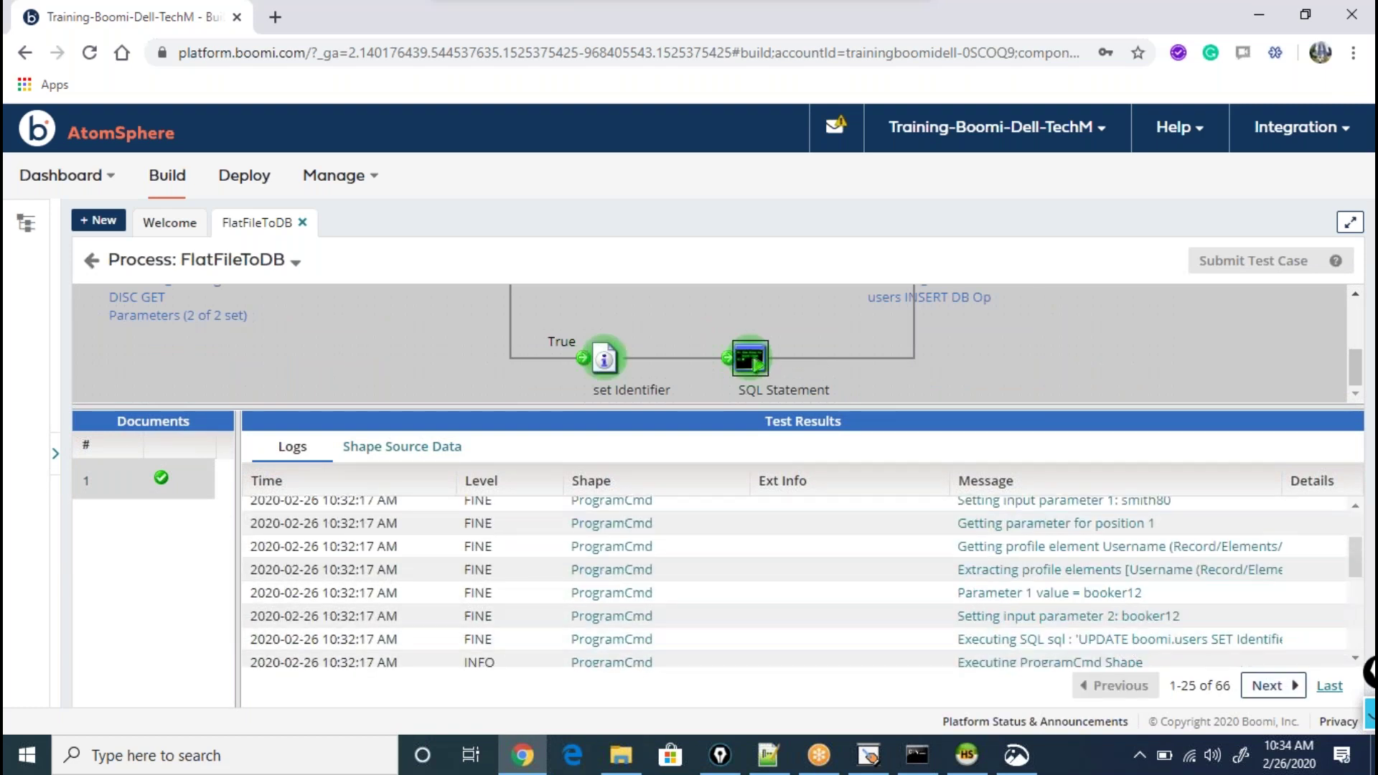
- Review the Identifiers in the Snip & Sketch capture and the updated rows of the users table in HeidiSQL
left_click(1016, 755)
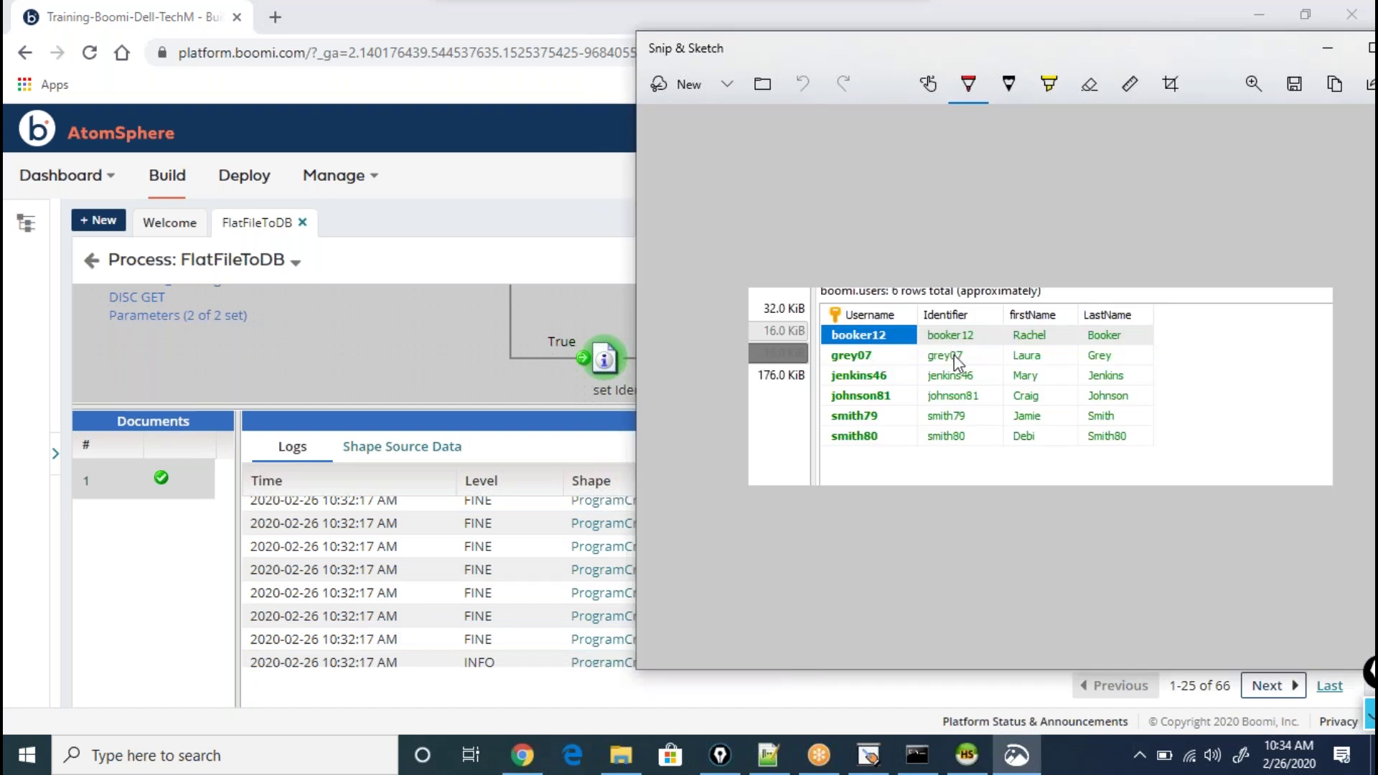
left_click(966, 754)
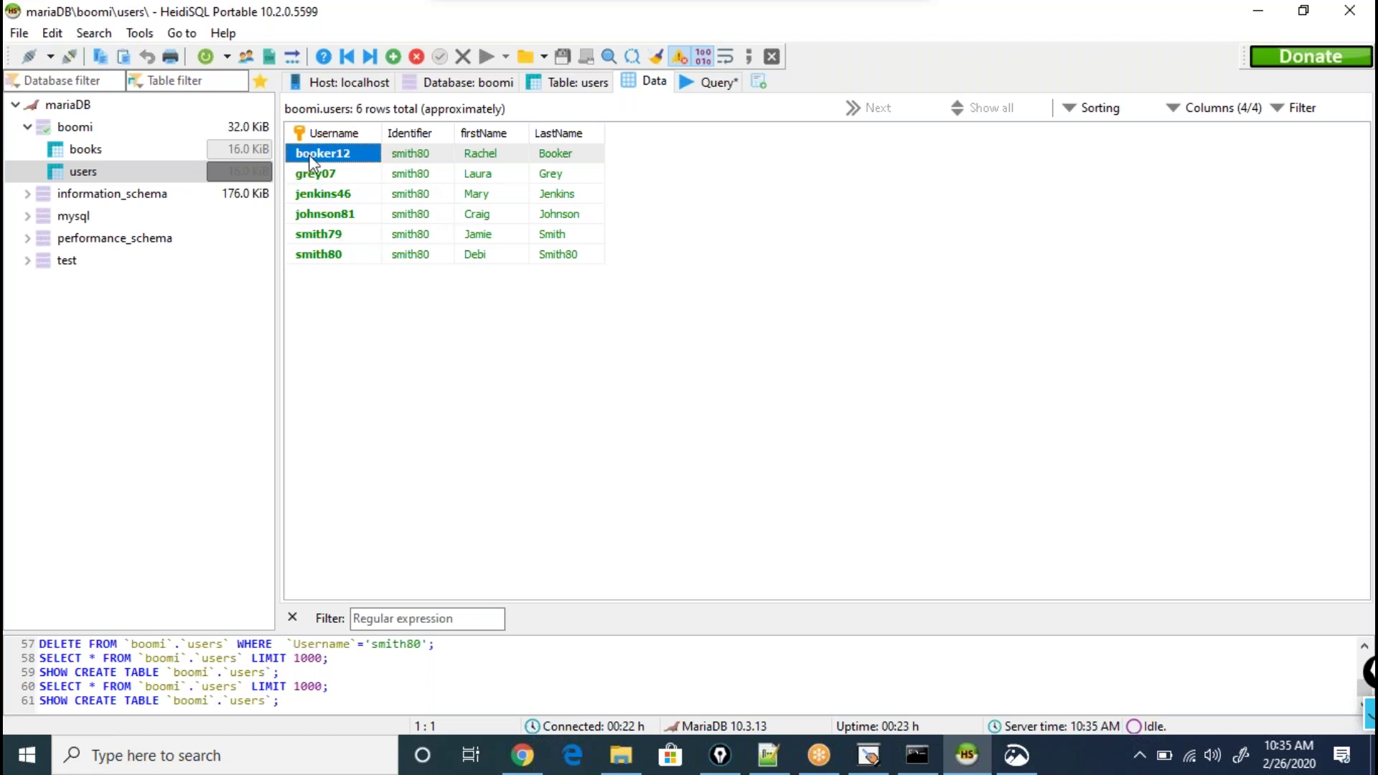
left_click(287, 158)
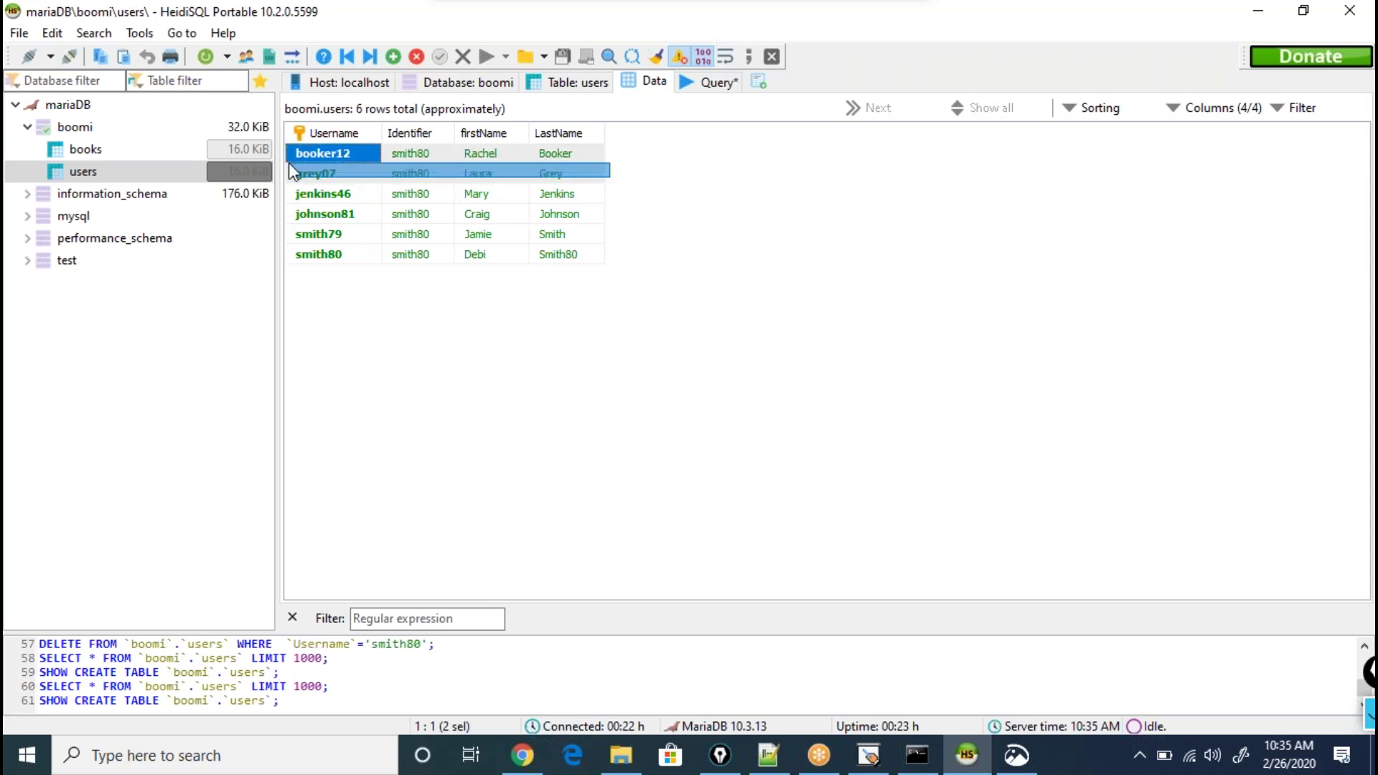
left_click(305, 192)
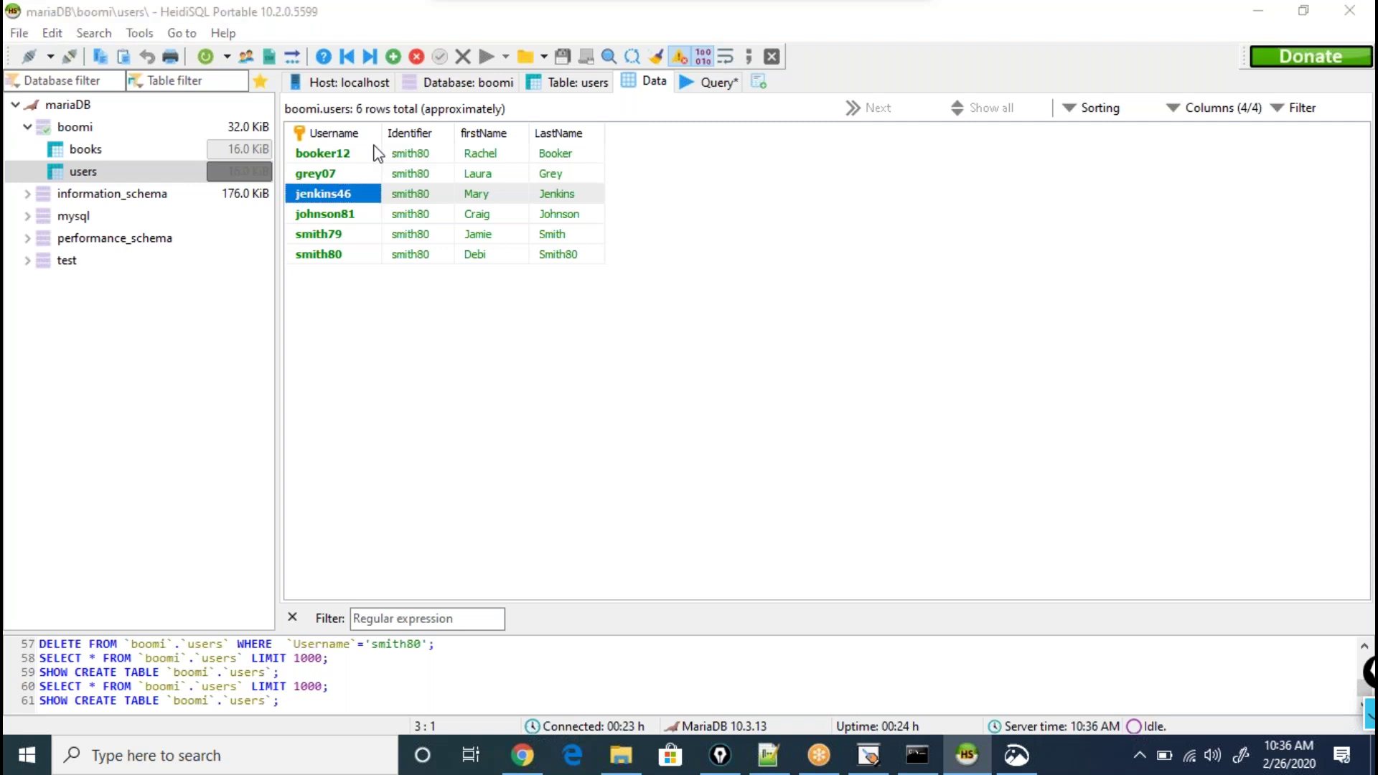
- Switch back to AtomSphere, enlarge the process canvas and review the types available for a new component, including Process Property
key("alt+Tab")
key("alt+Tab")
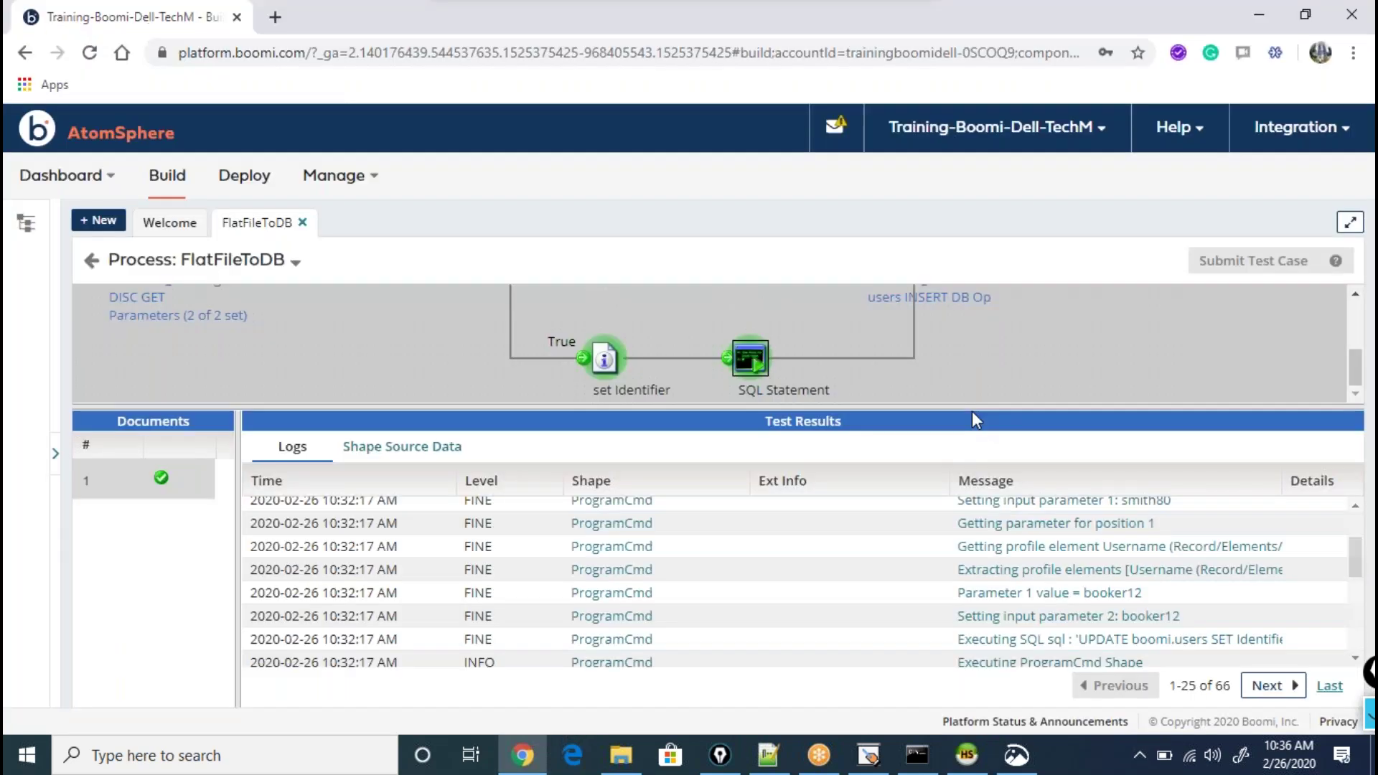
left_click_drag(971, 410, 976, 458)
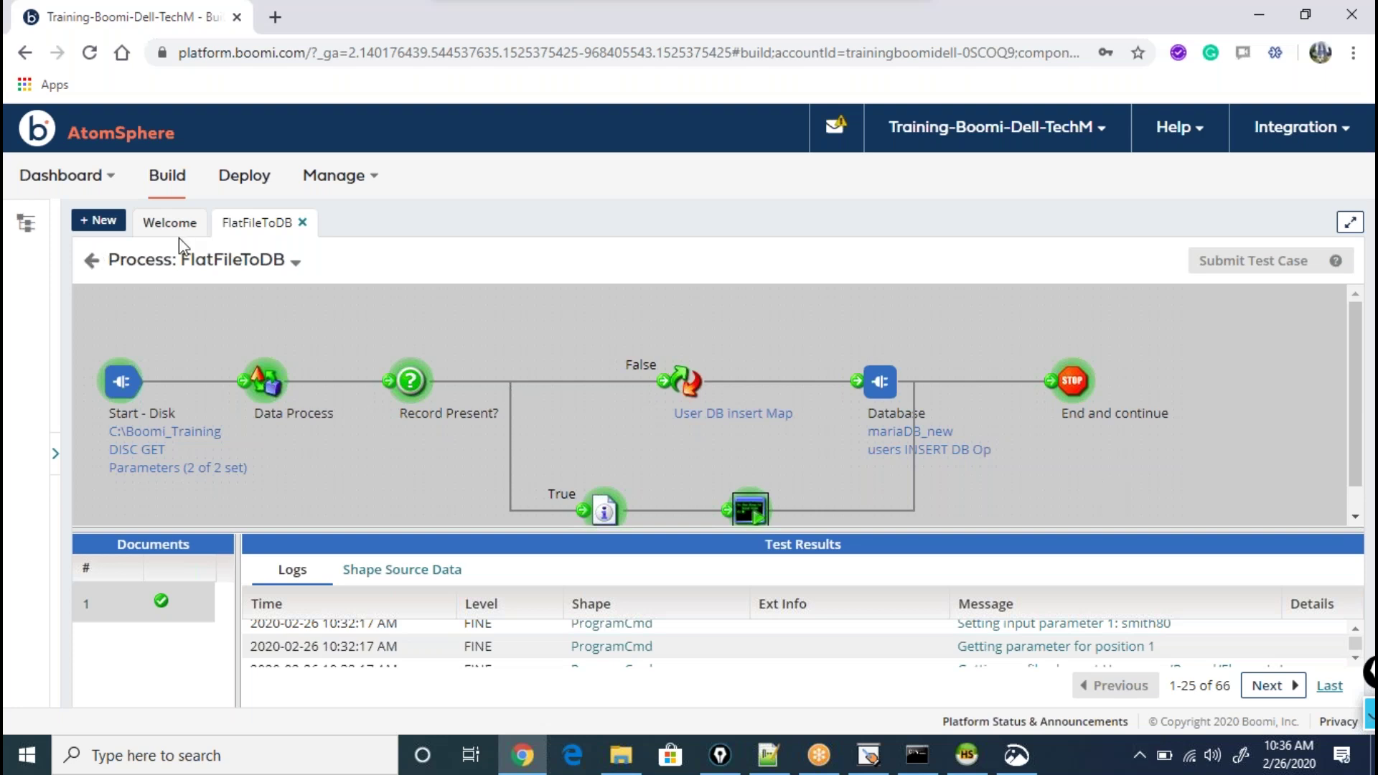
left_click(98, 220)
left_click(694, 208)
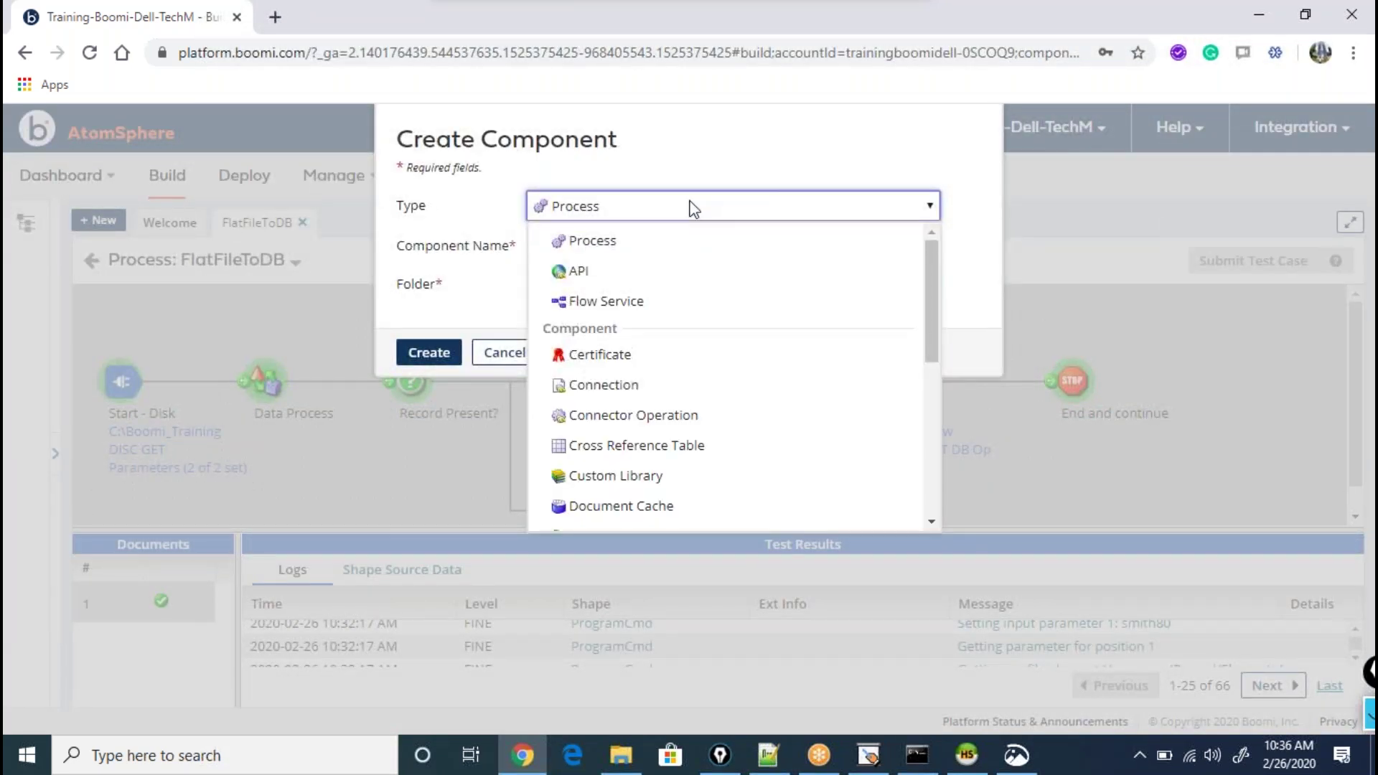
scroll(638, 359, "down", 5)
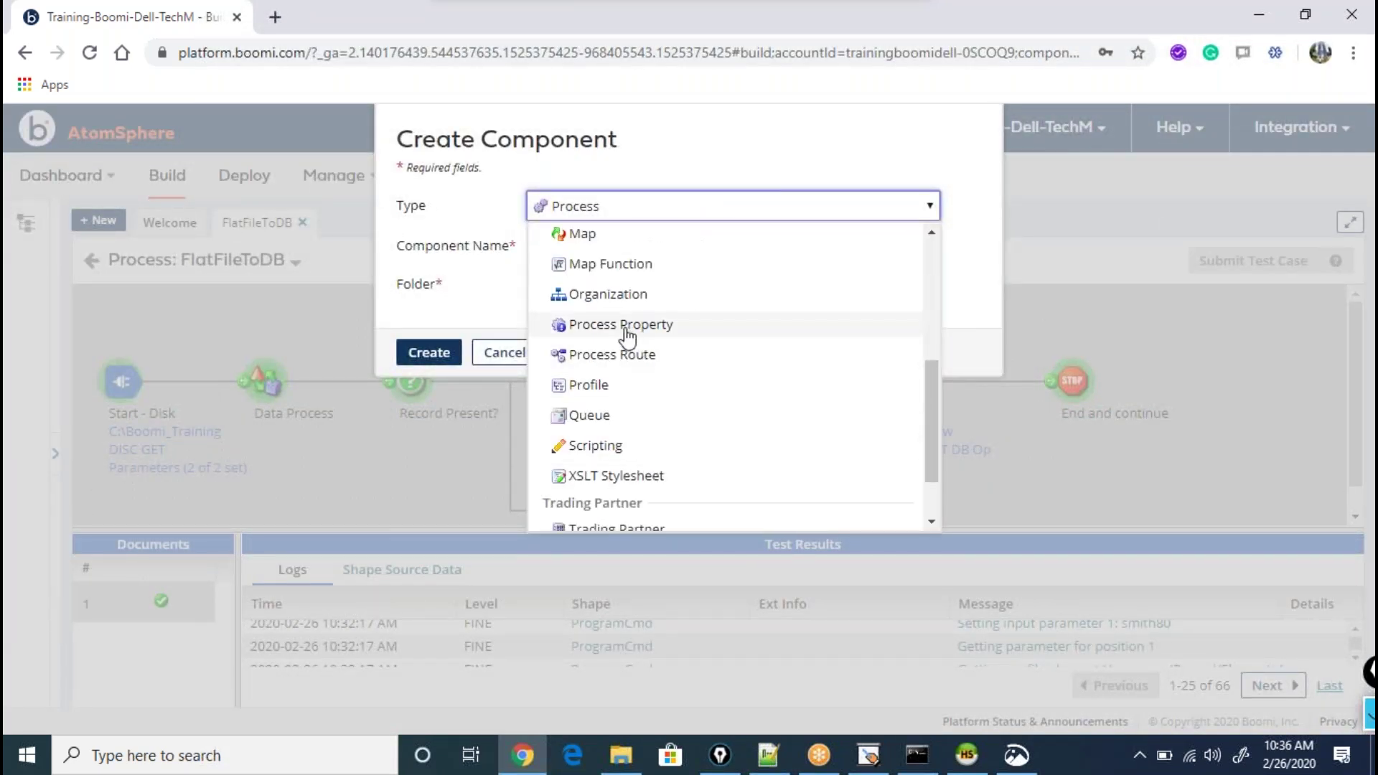
left_click(478, 228)
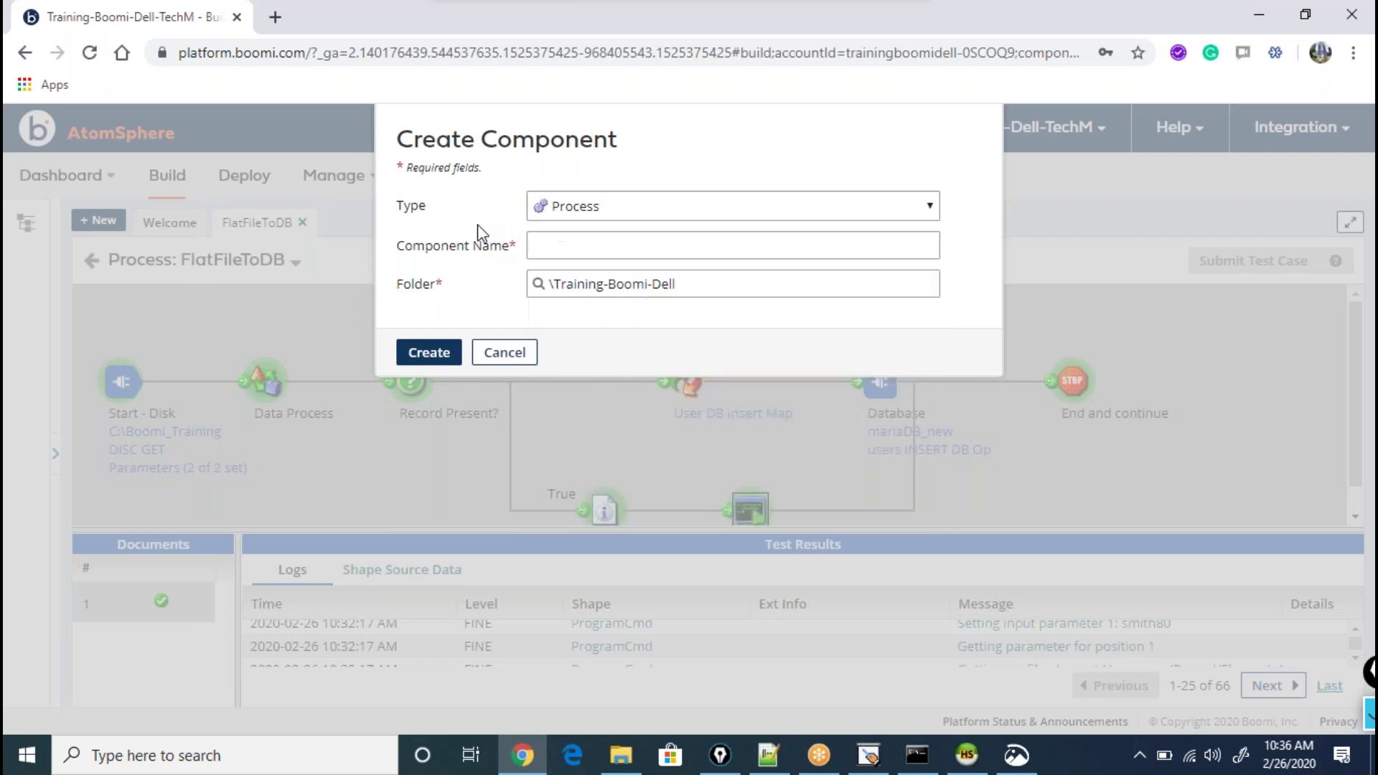
left_click(502, 352)
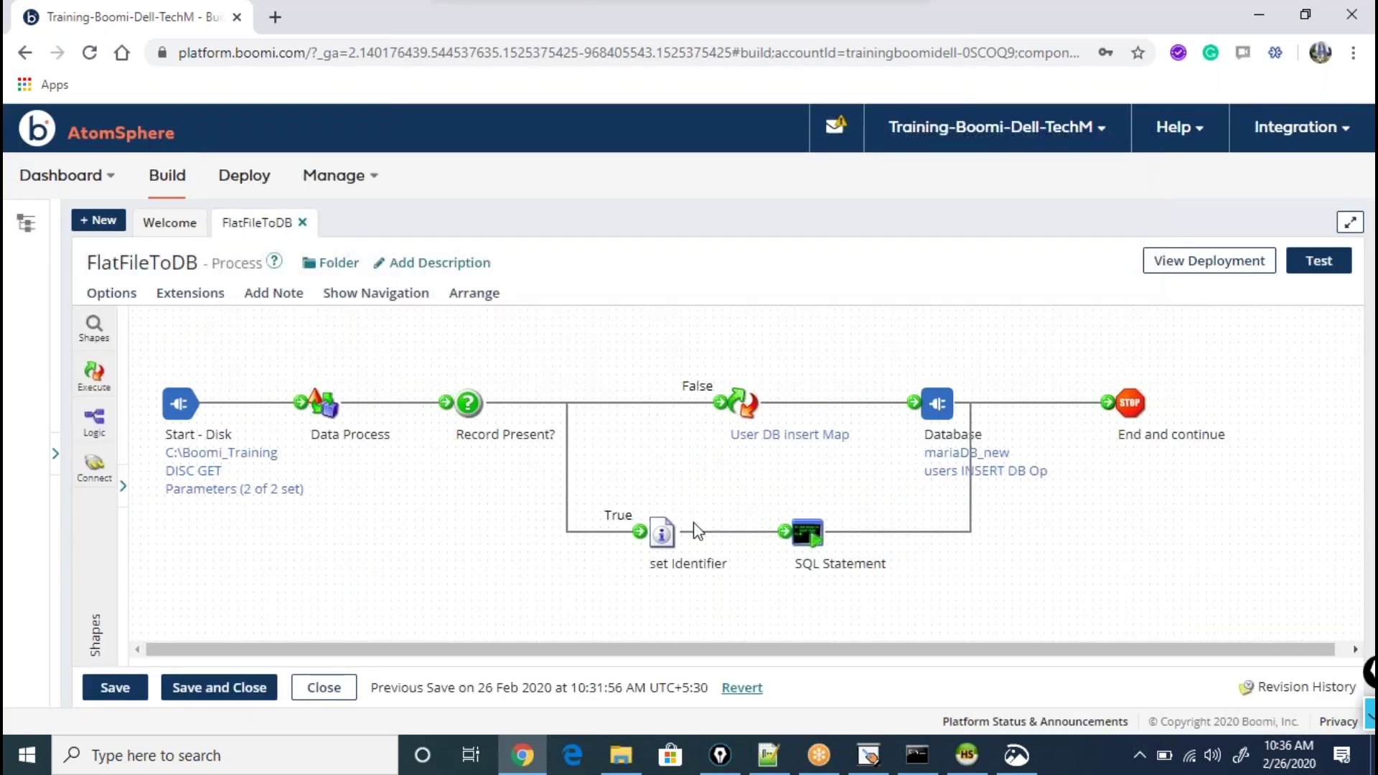
- Review the definition of the dynamic process property Identifier in the set Identifier shape
mouse_move(662, 529)
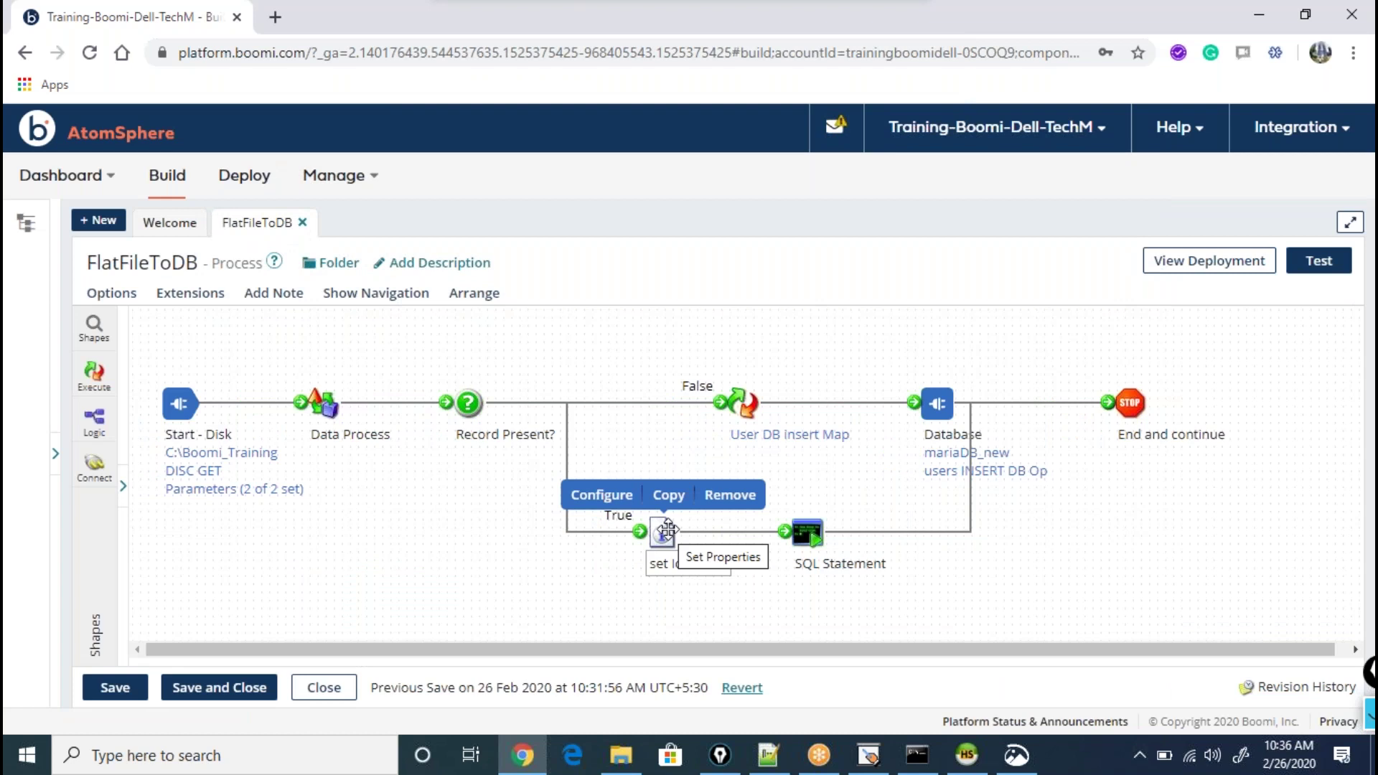
left_click(665, 529)
double_click(665, 530)
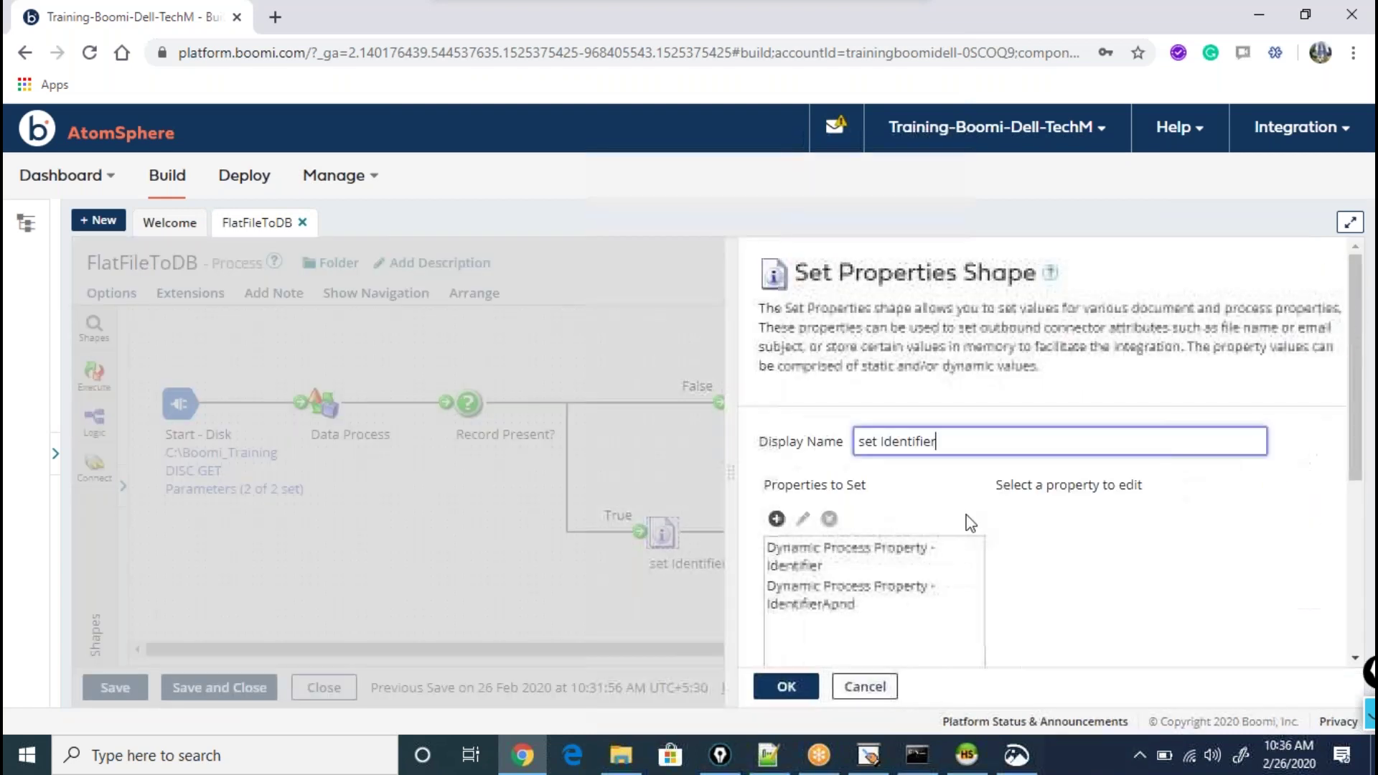
left_click(790, 557)
left_click(804, 521)
left_click(605, 663)
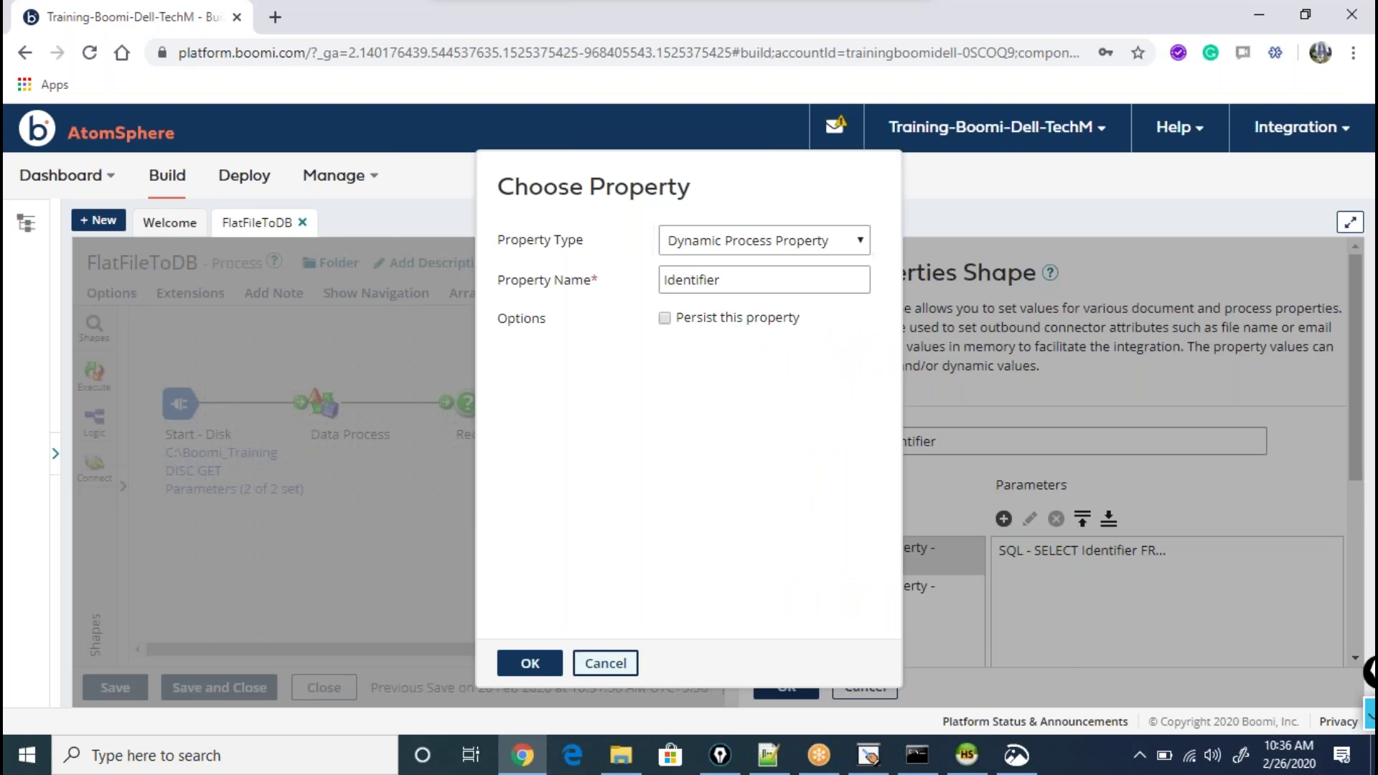
- Examine the Dynamic Process Property parameter that IdentifierApnd takes from Identifier, leaving its value as it is
left_click(840, 606)
left_click(1040, 563)
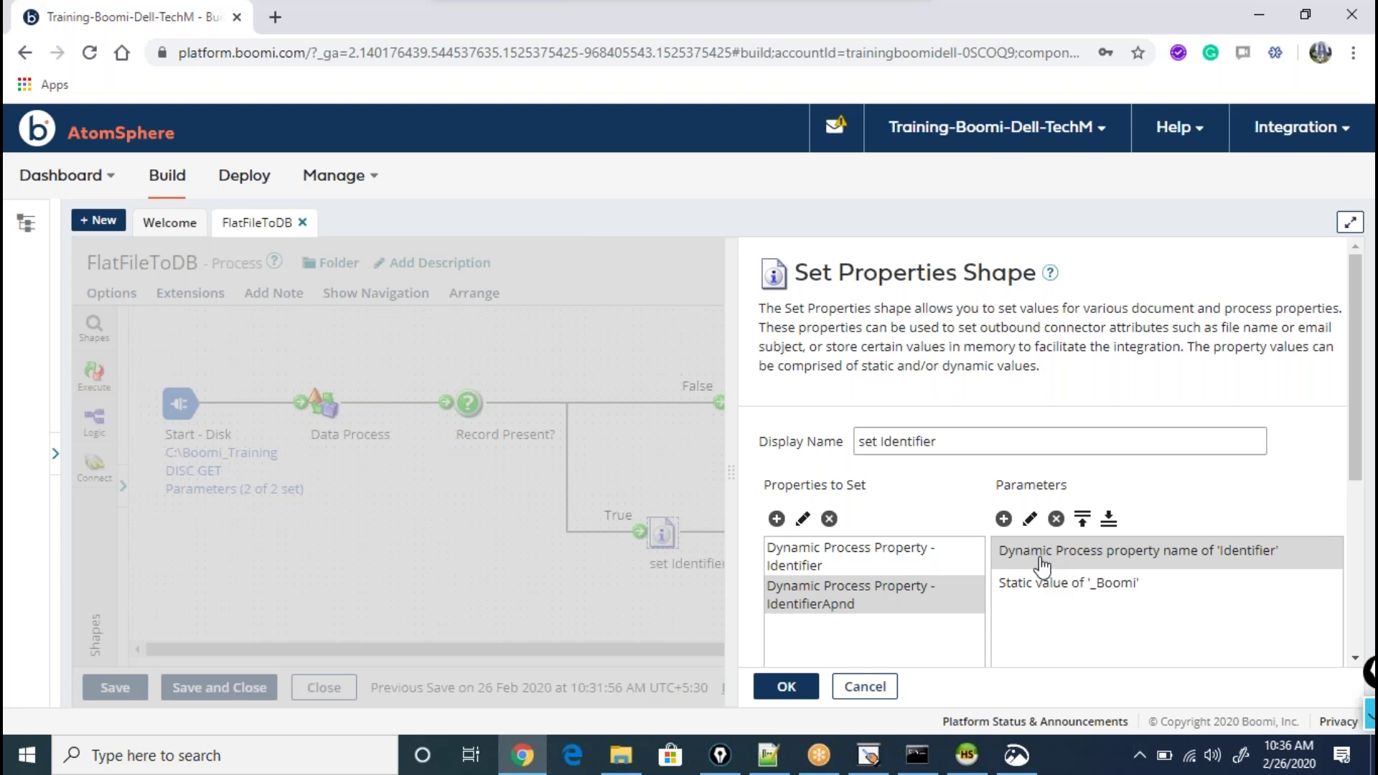
left_click(1029, 518)
scroll(999, 527, "down", 1)
left_click_drag(679, 191, 565, 219)
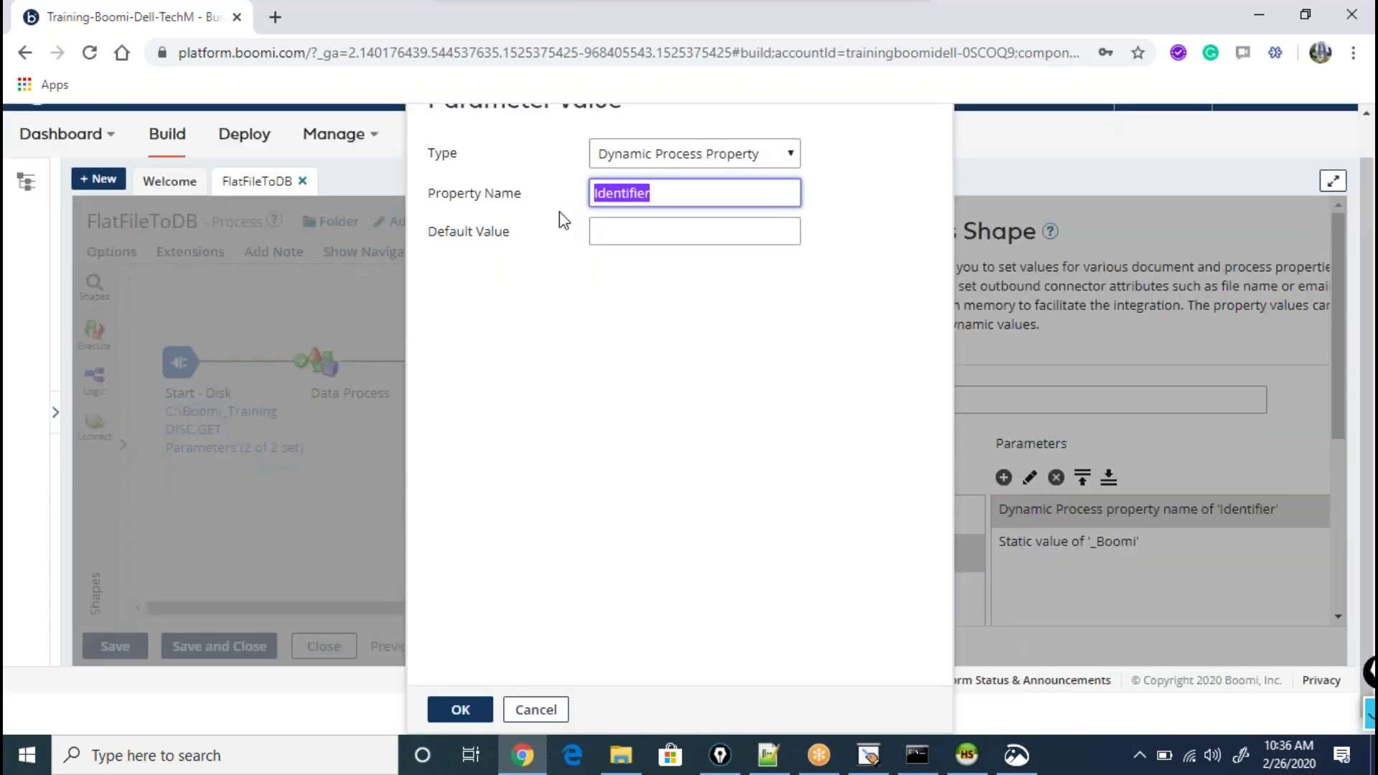
left_click(664, 194)
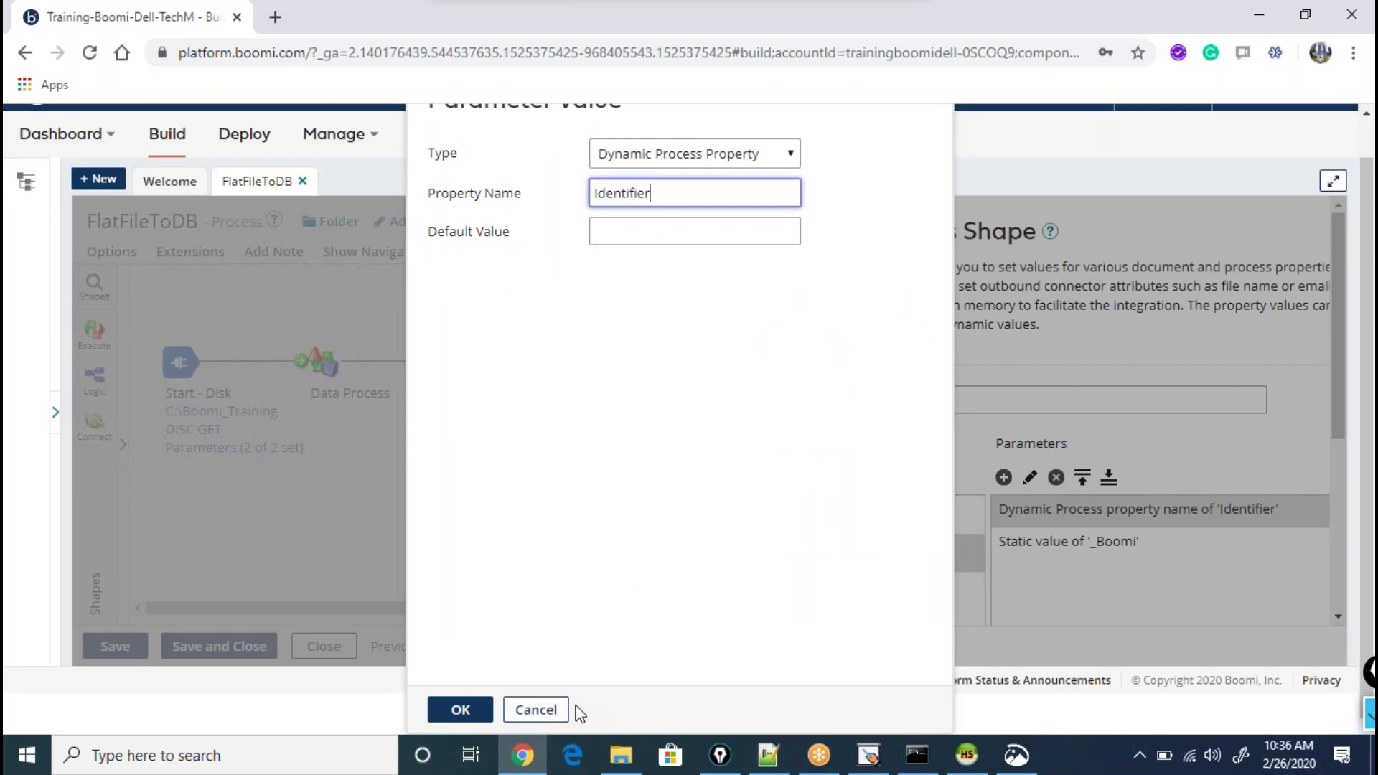
left_click(549, 711)
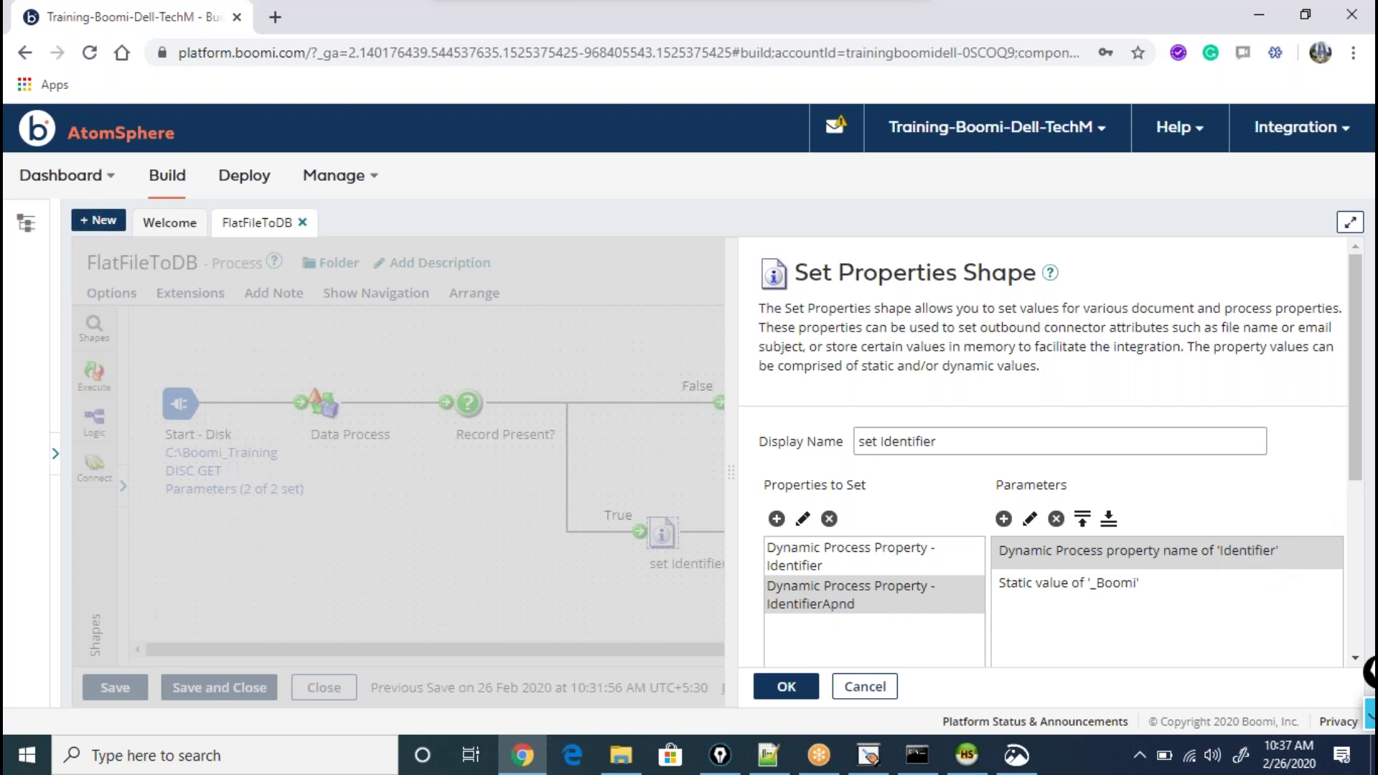
- Create a new Process Property component named test
left_click(98, 220)
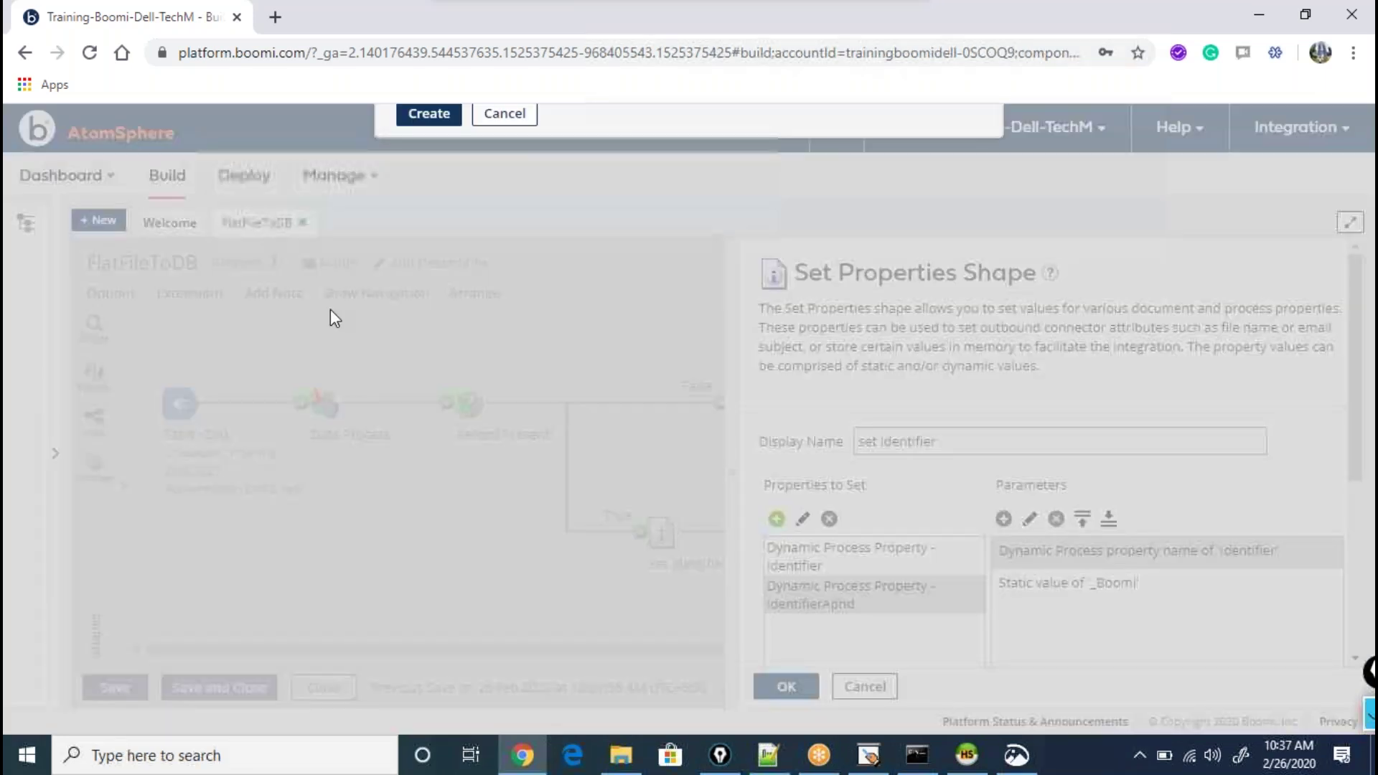
left_click(689, 206)
scroll(689, 488, "down", 3)
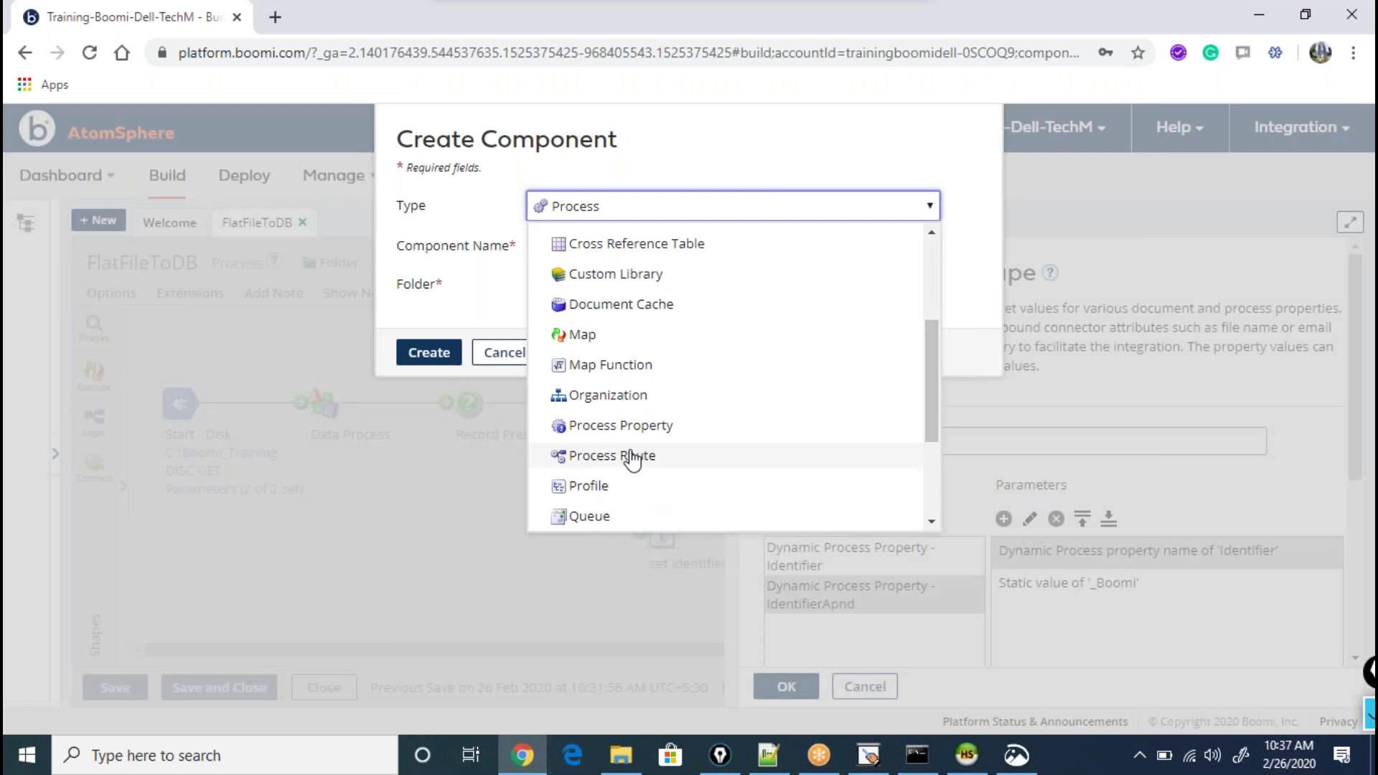
left_click(637, 424)
left_click(586, 247)
type("test")
left_click(433, 353)
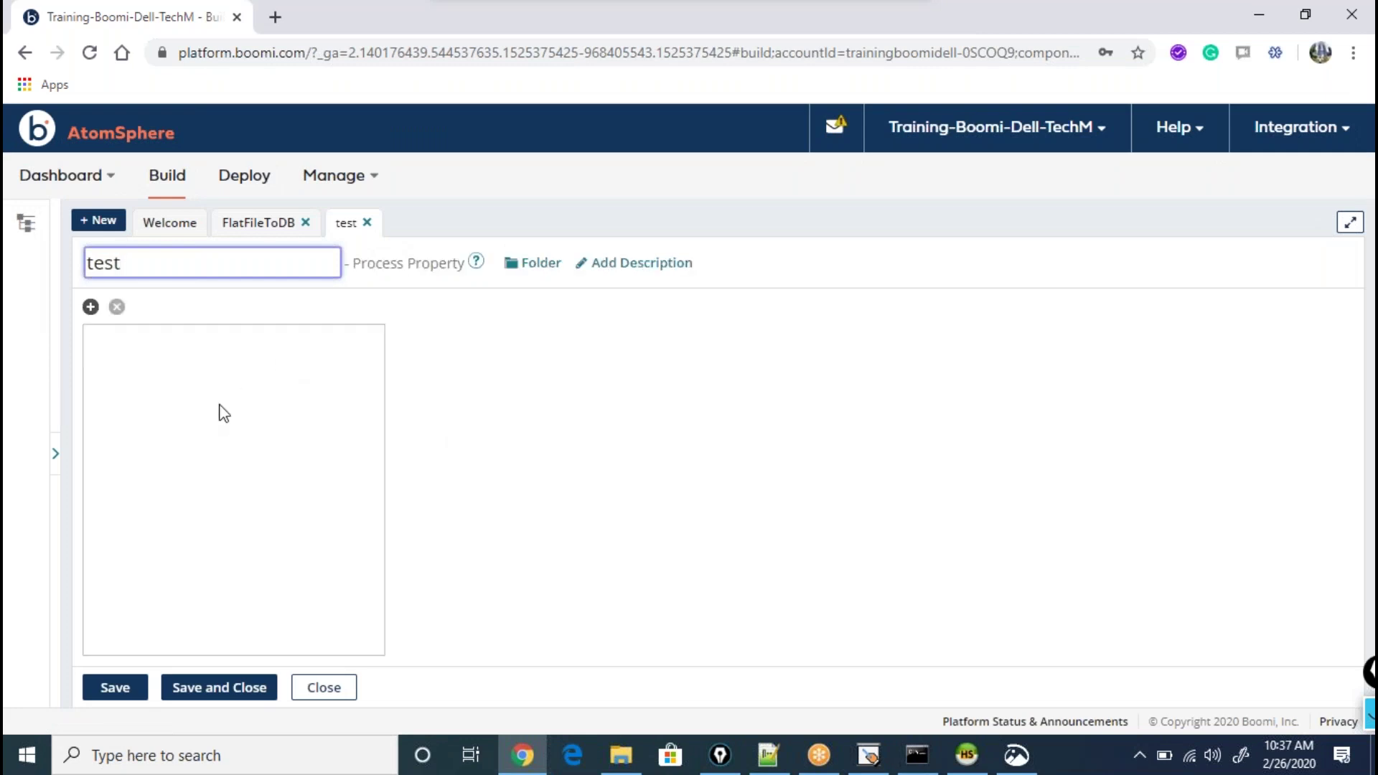
- Add a String property labelled docID to the test component, then save and close the component
left_click(90, 308)
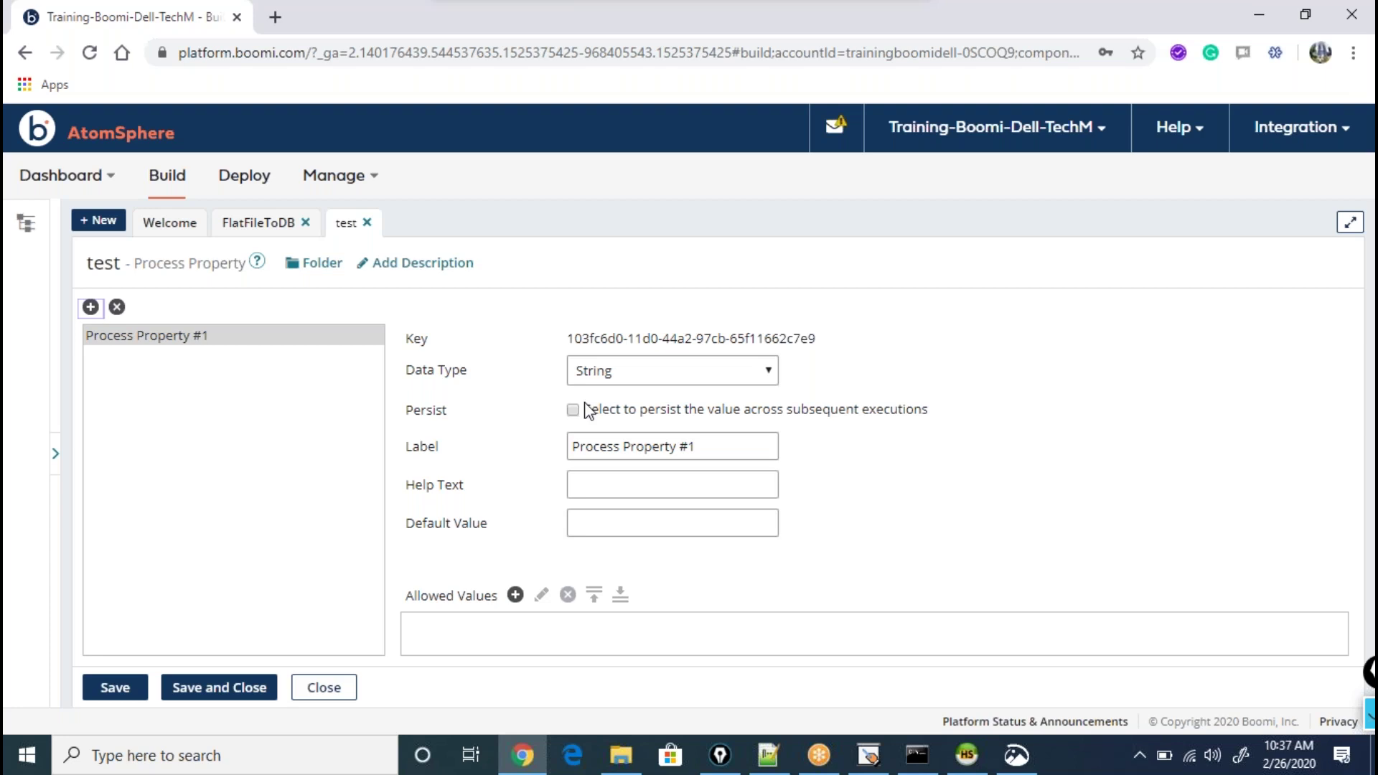
left_click(718, 374)
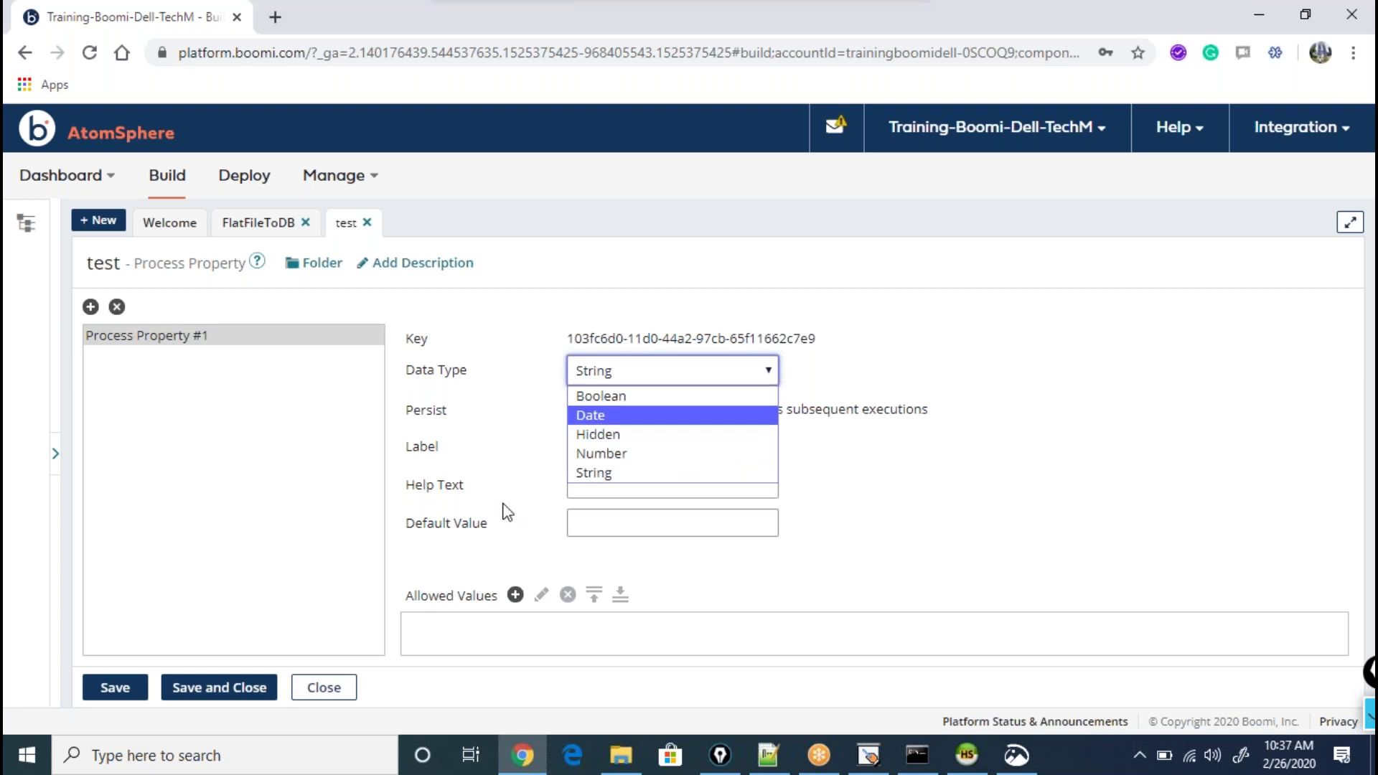
left_click(531, 432)
left_click_drag(631, 451, 434, 449)
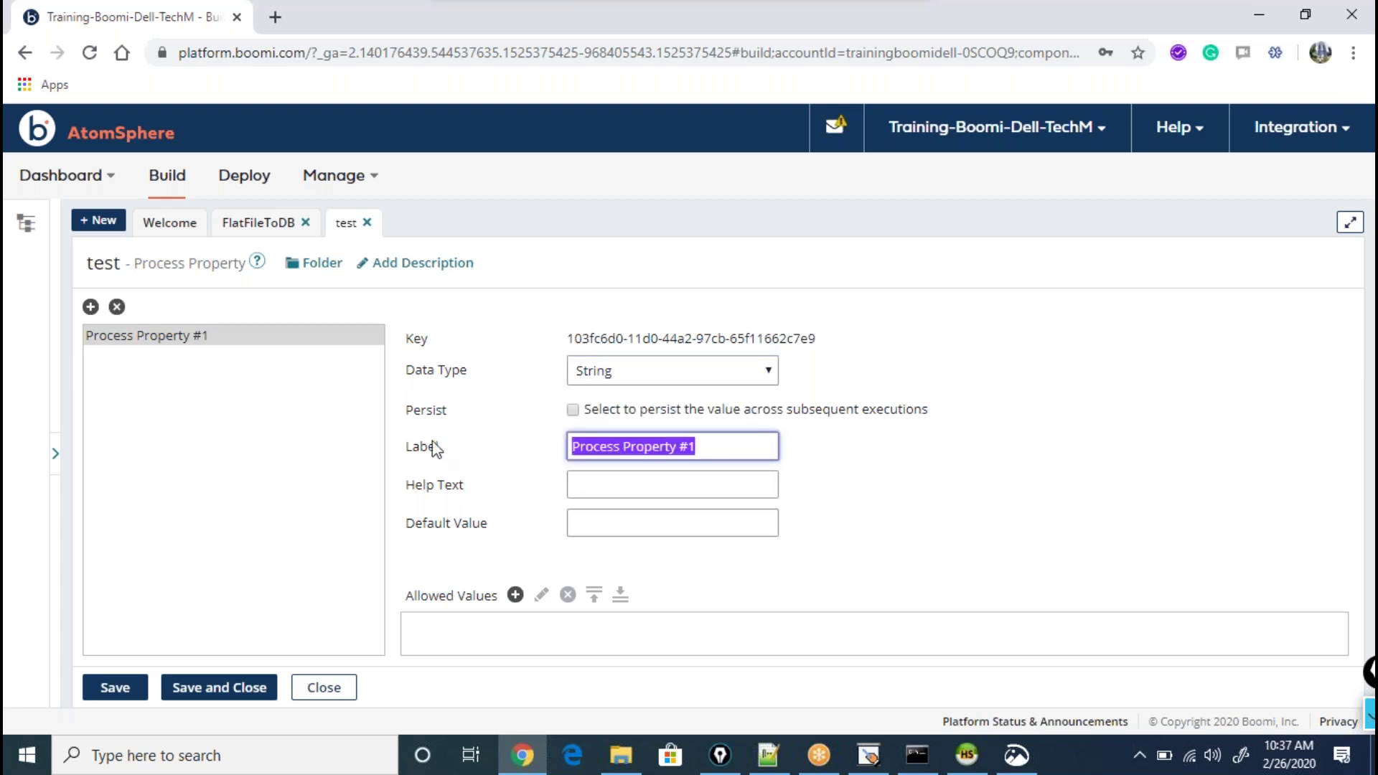
type("docU")
key("BackSpace")
type("ID")
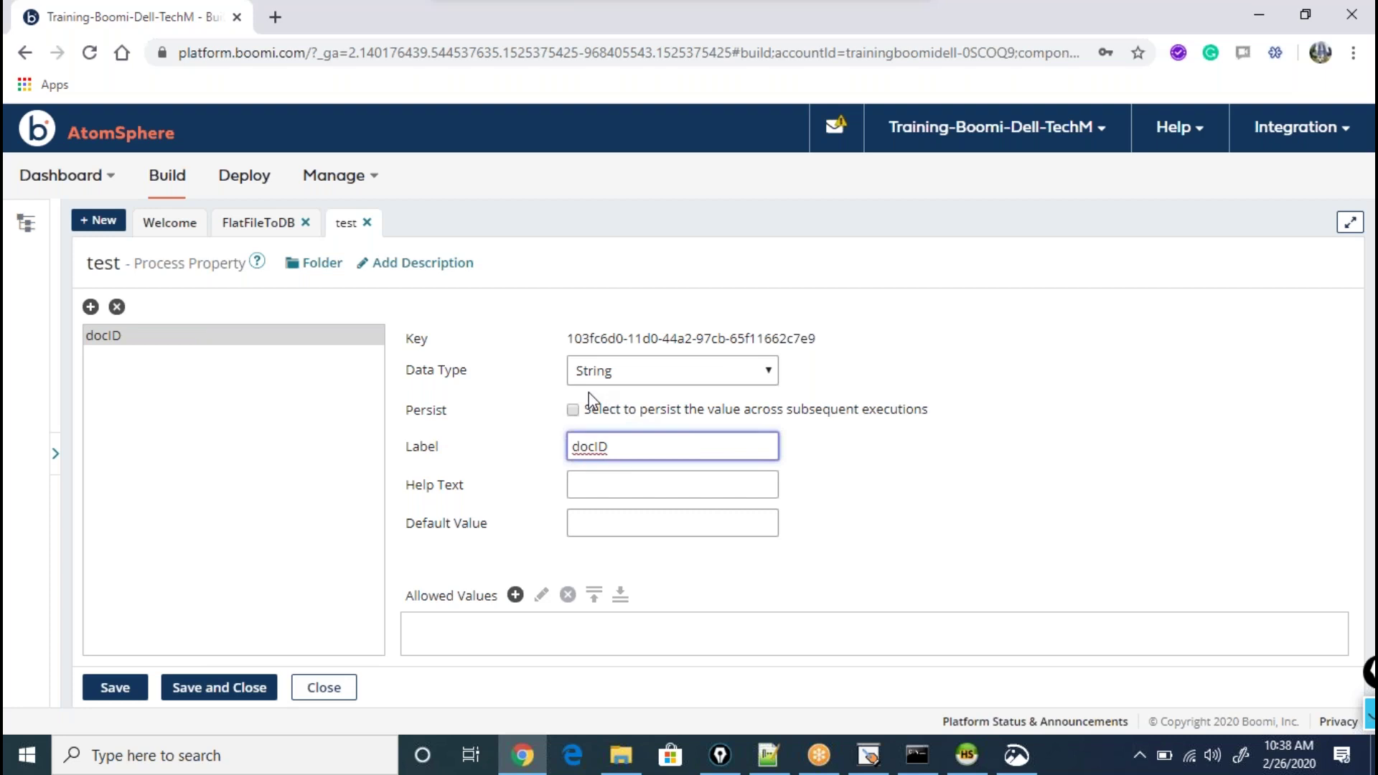
left_click(631, 374)
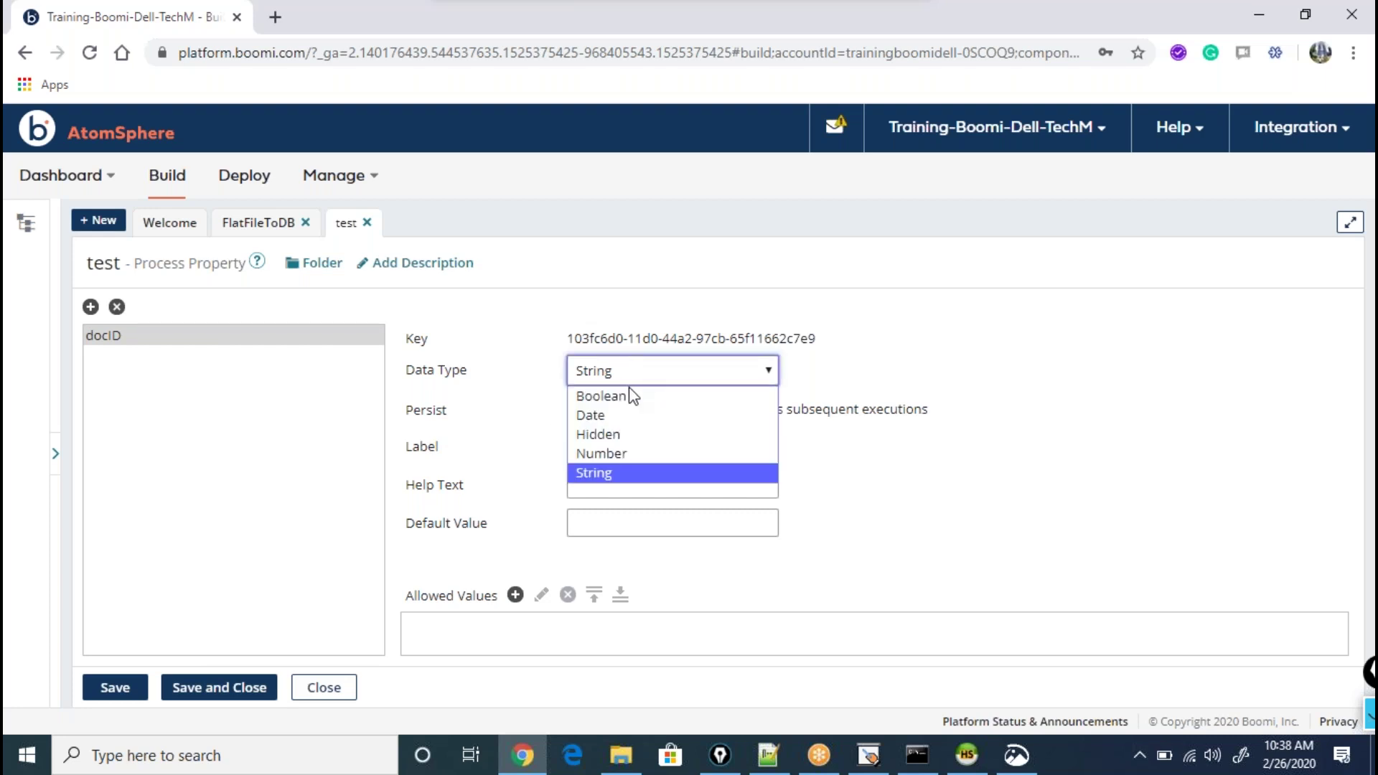
left_click(402, 396)
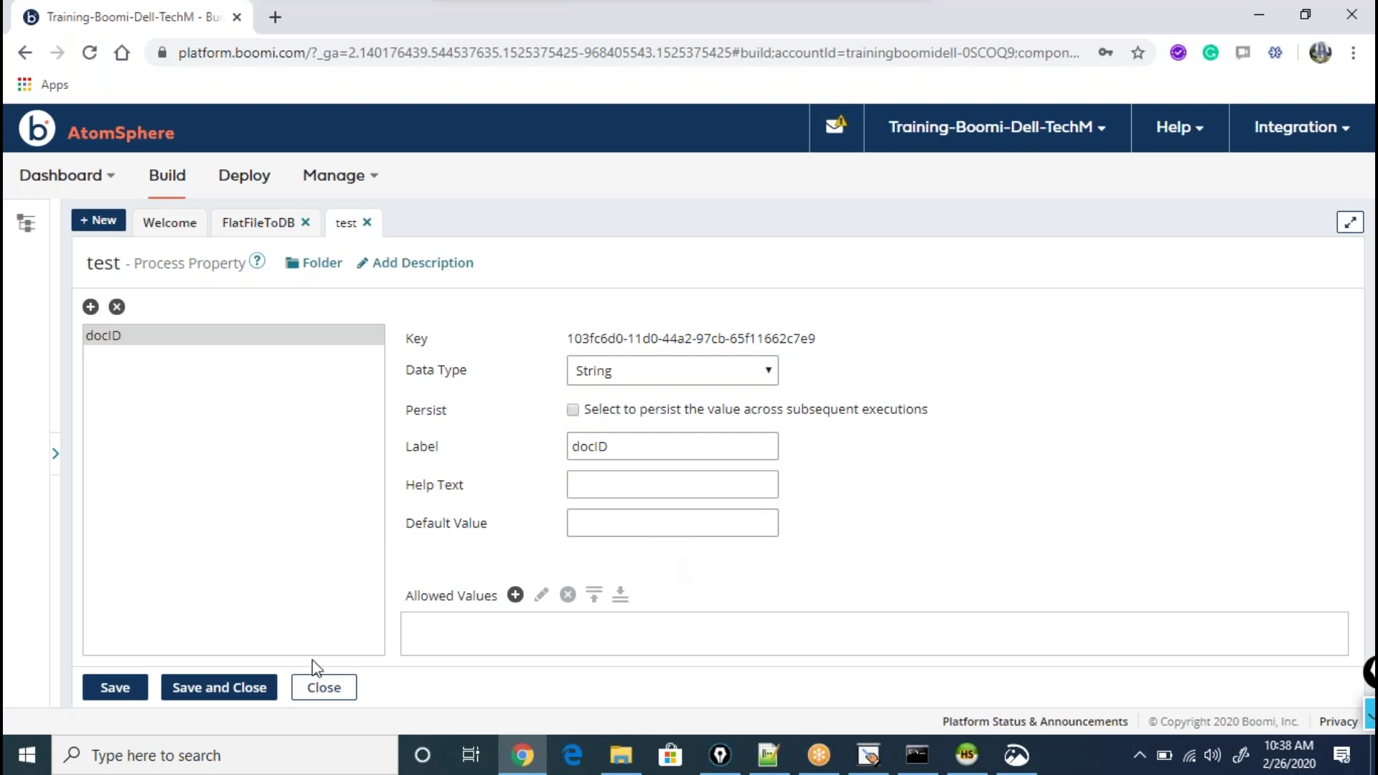
left_click(258, 688)
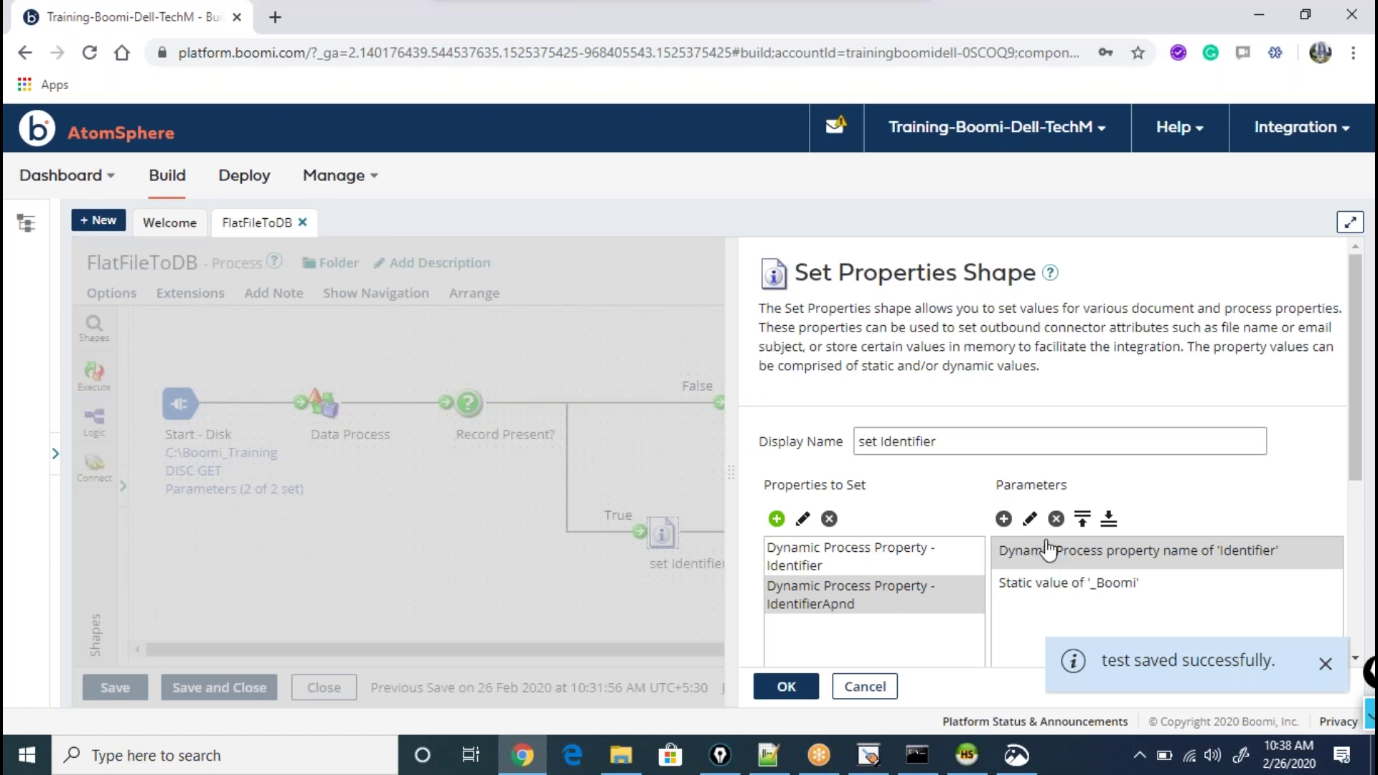
- Try using Process Property test with property name docID as the first parameter of IdentifierApnd
left_click(1031, 521)
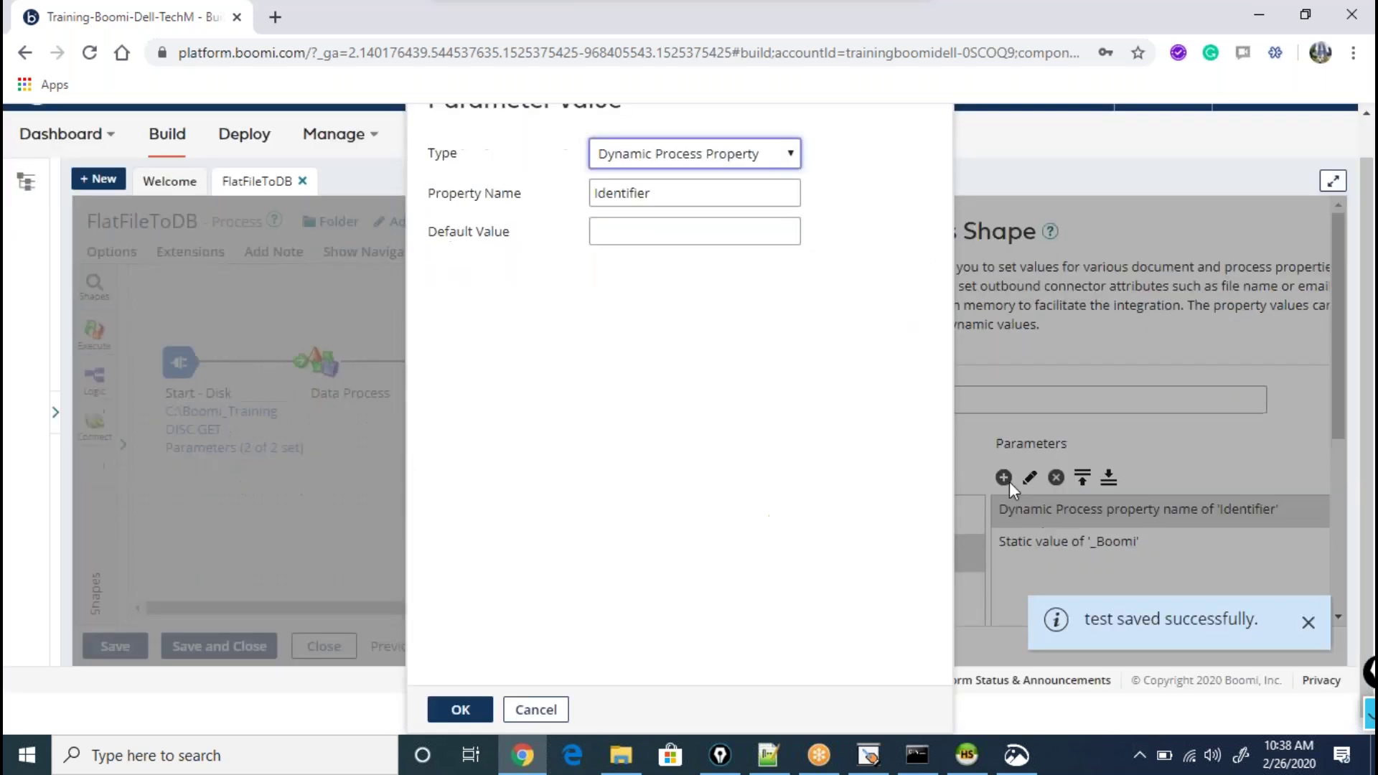
left_click(693, 159)
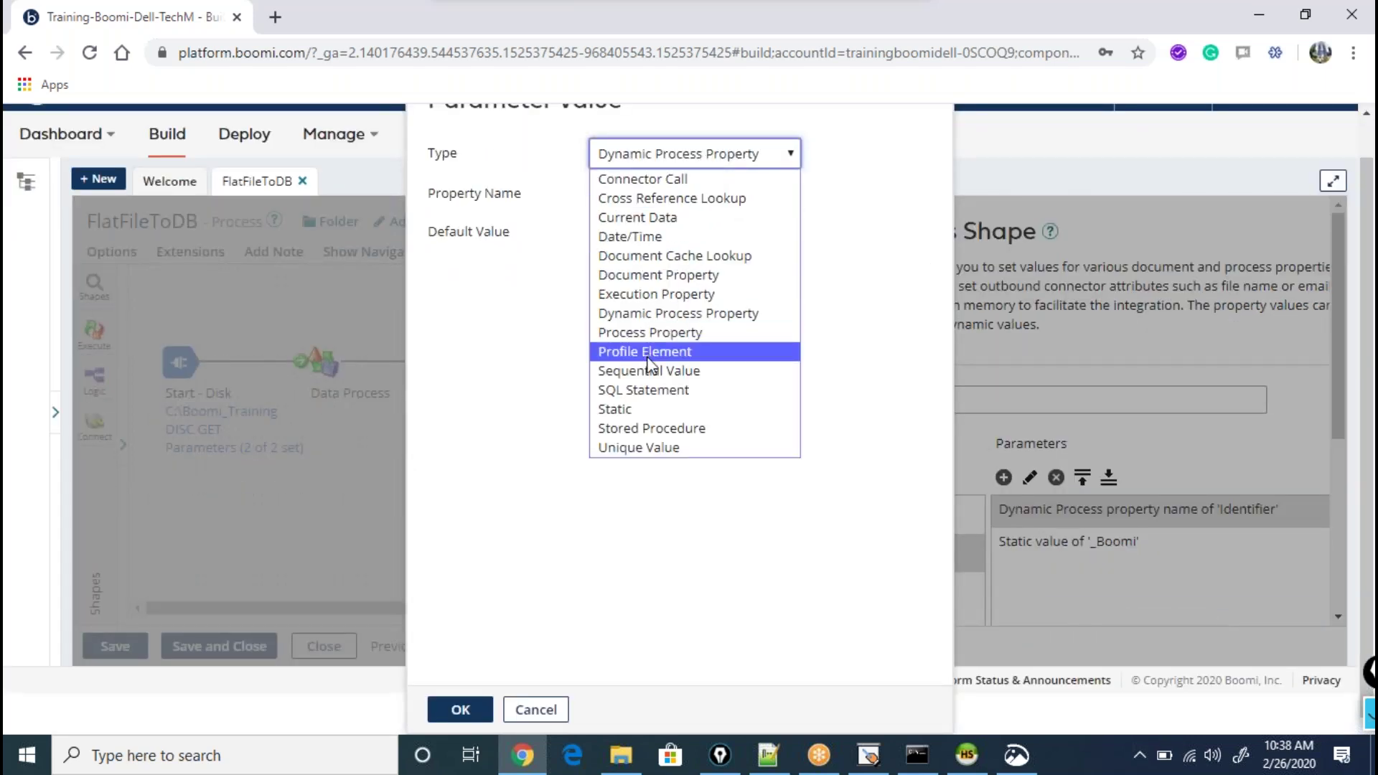
left_click(650, 332)
left_click(718, 193)
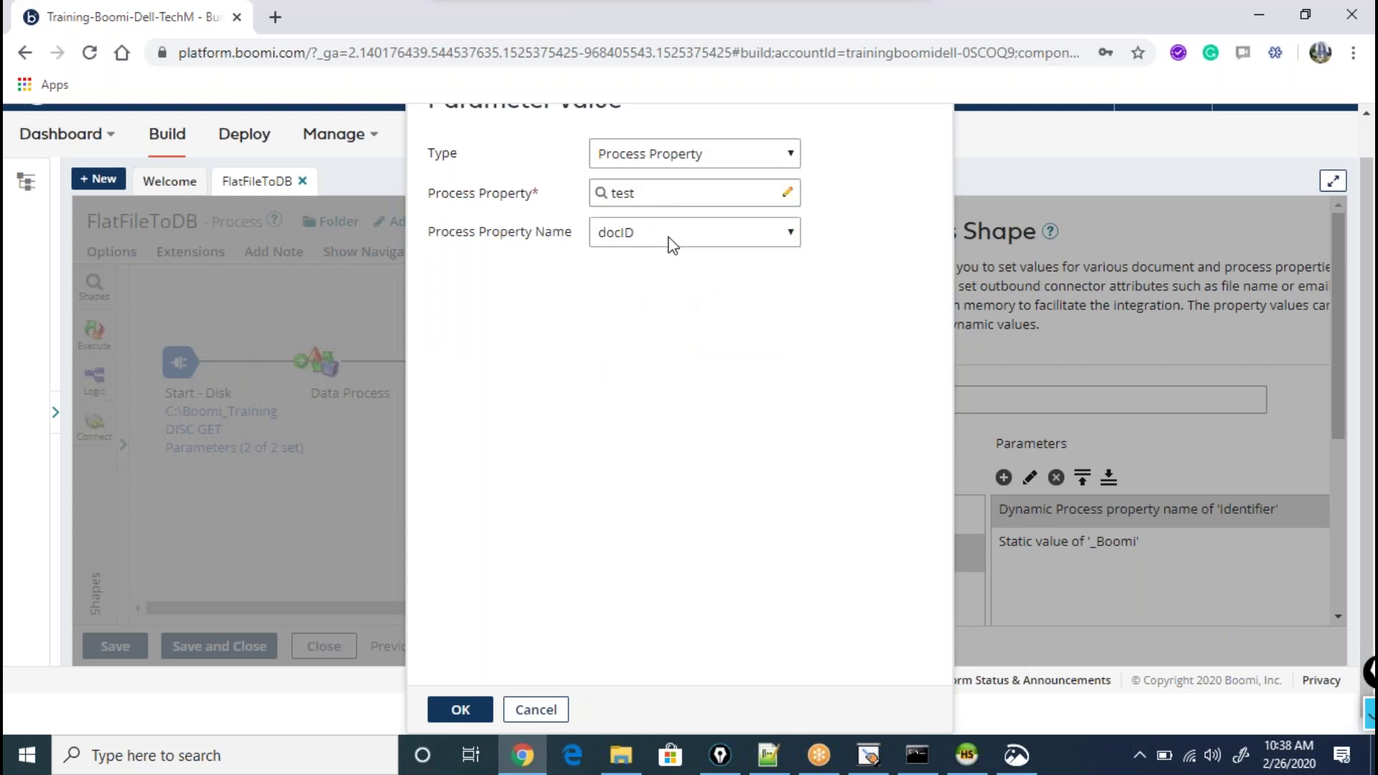
left_click(669, 236)
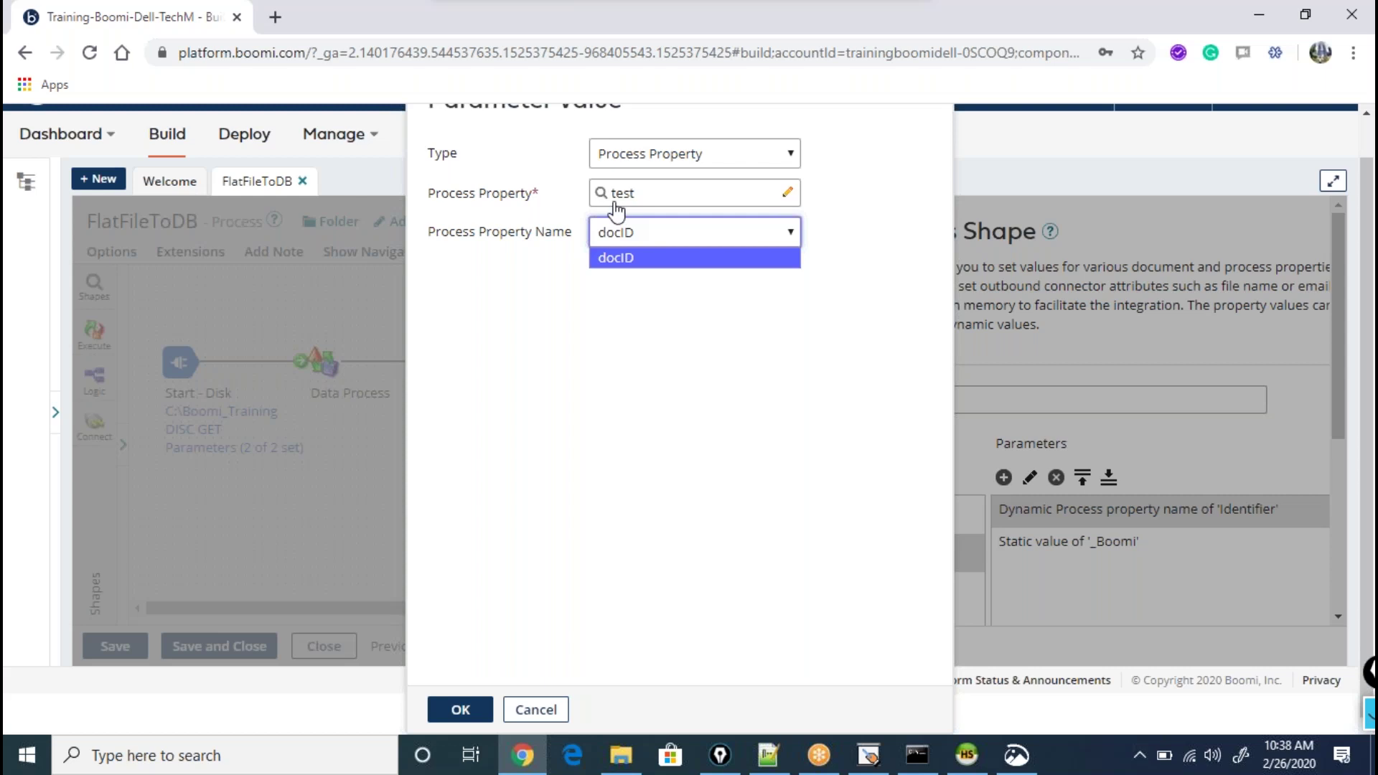
left_click(685, 159)
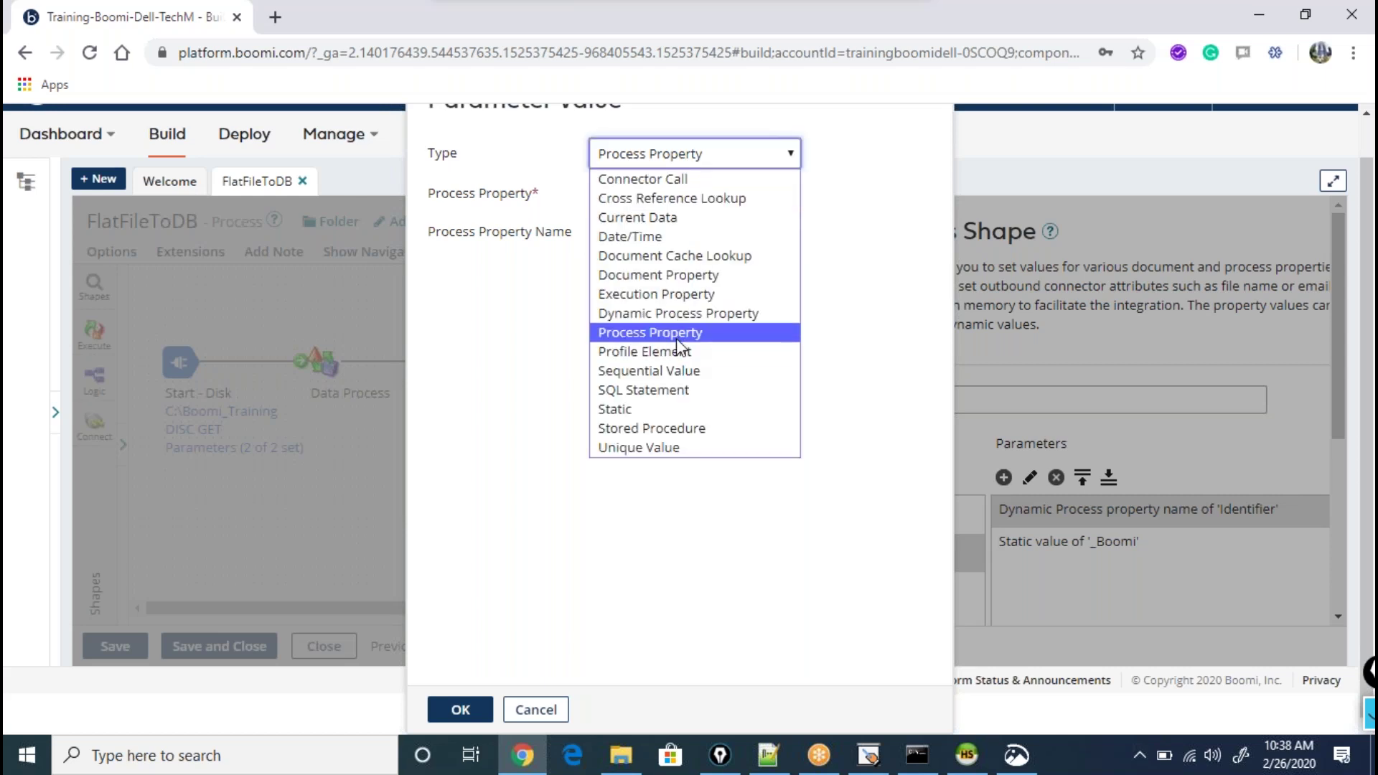
left_click(675, 334)
left_click(659, 192)
left_click(653, 314)
- Examine the Document Property options for the parameter, including the Disk connector's File Name and the property types, then discard the shape's edits
left_click(689, 153)
left_click(686, 275)
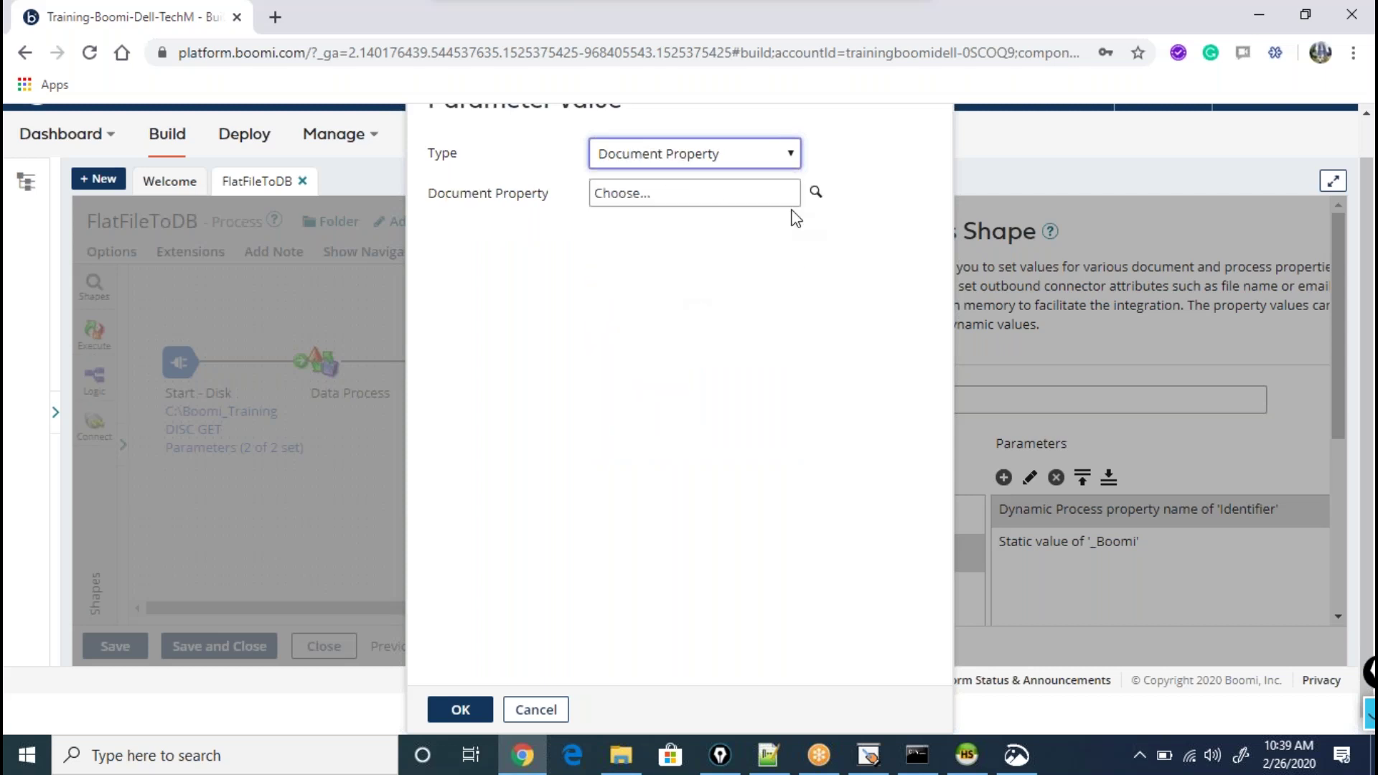
left_click(816, 198)
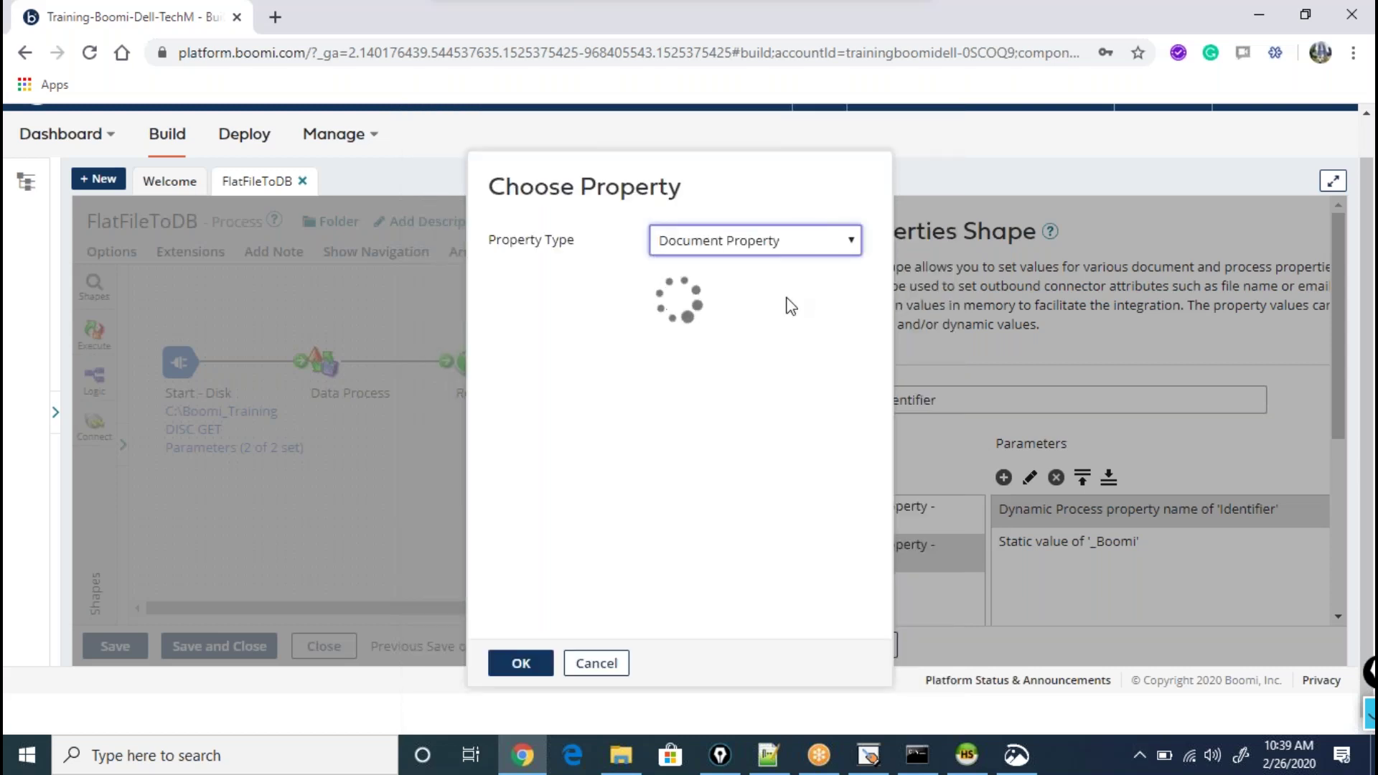
scroll(646, 384, "down", 3)
scroll(639, 395, "up", 3)
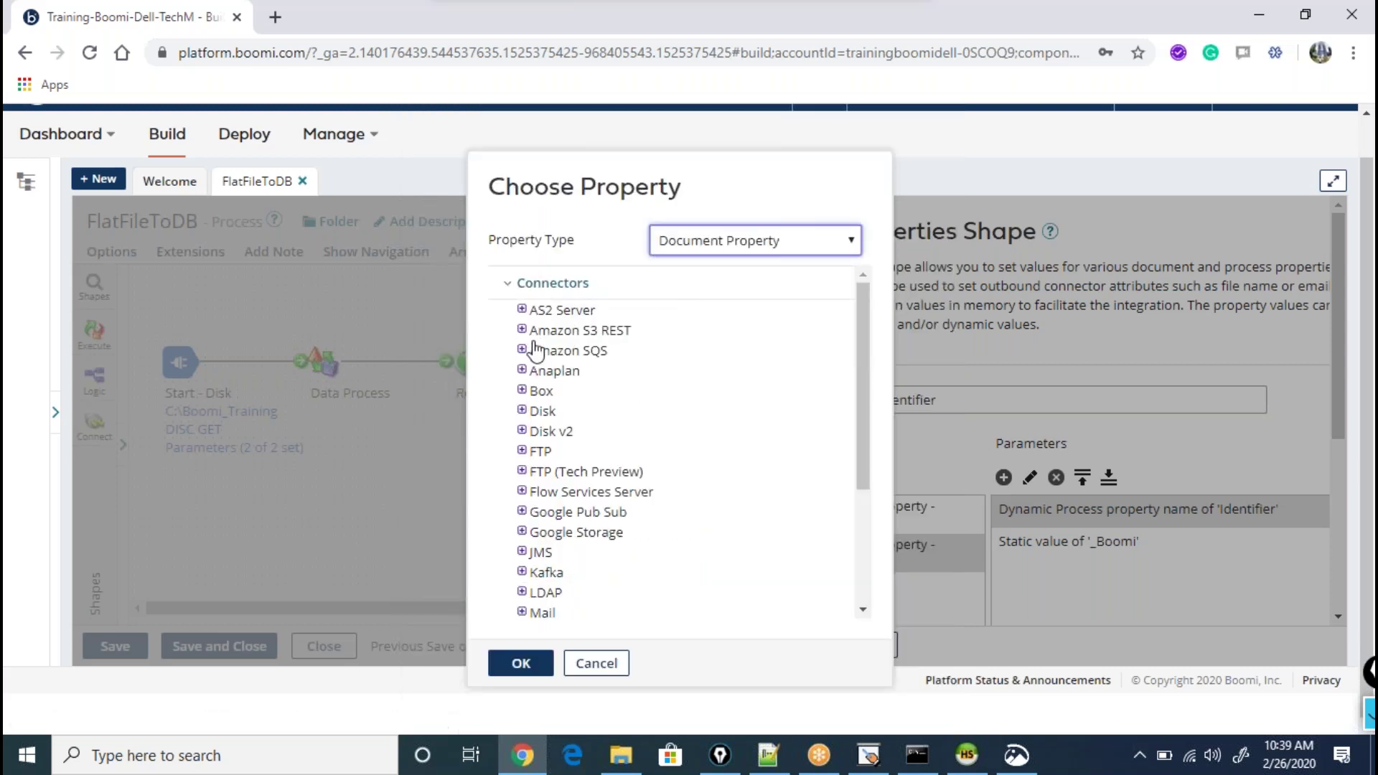
left_click(523, 411)
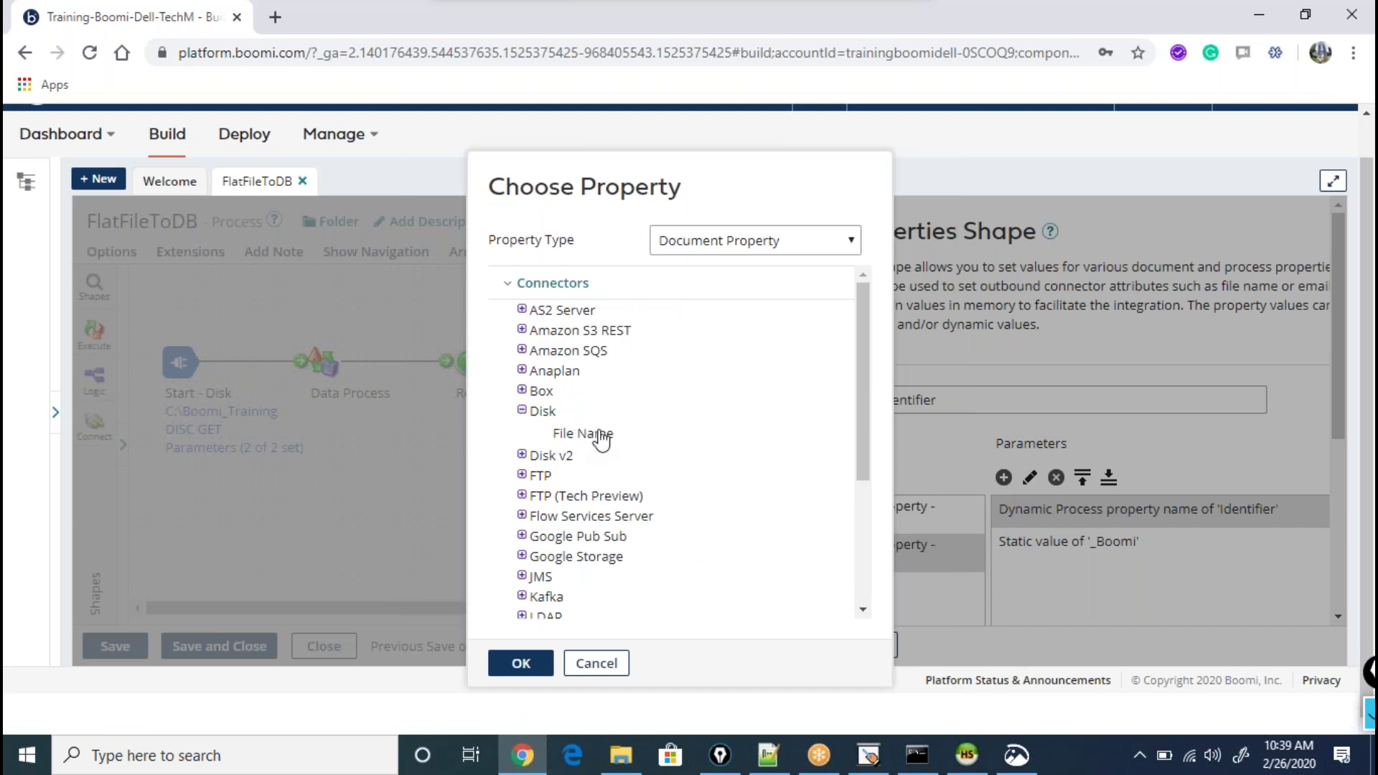
left_click(764, 248)
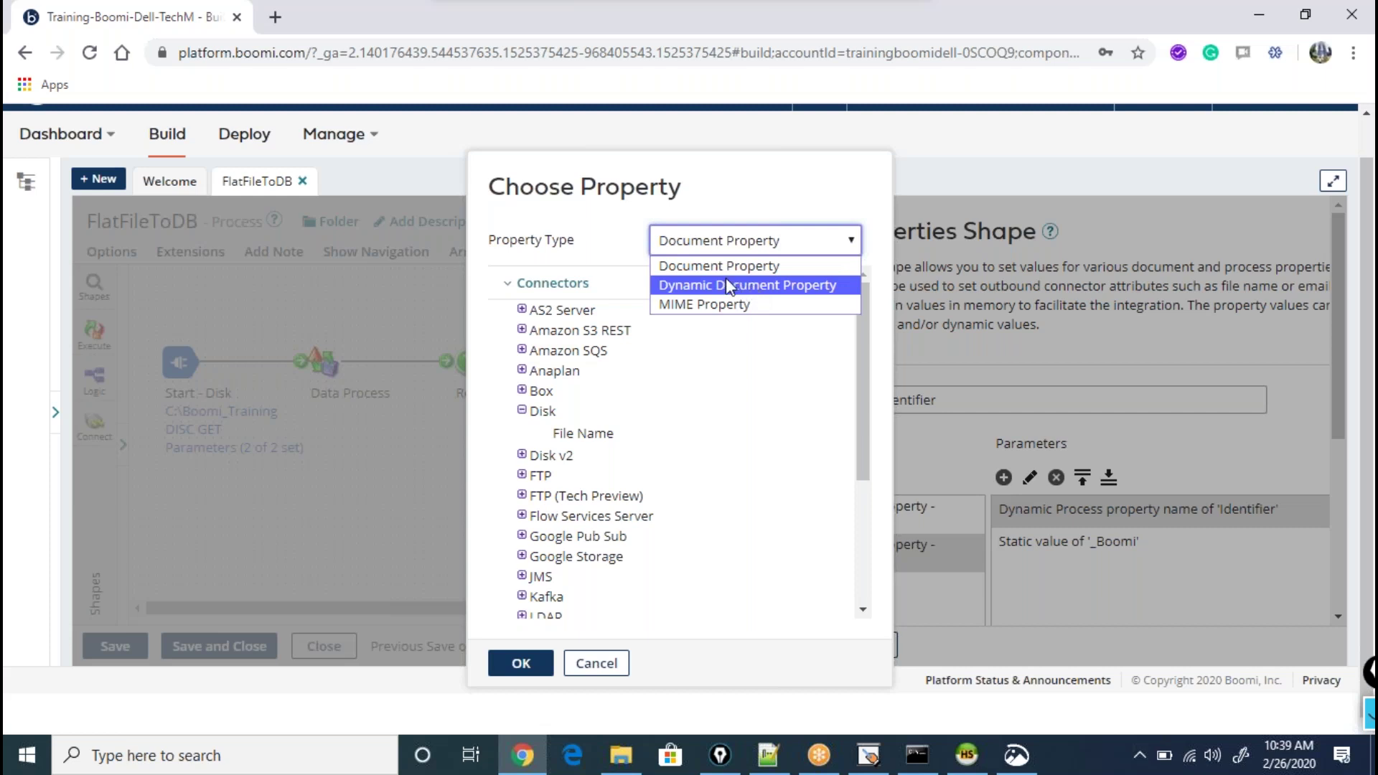
left_click(601, 249)
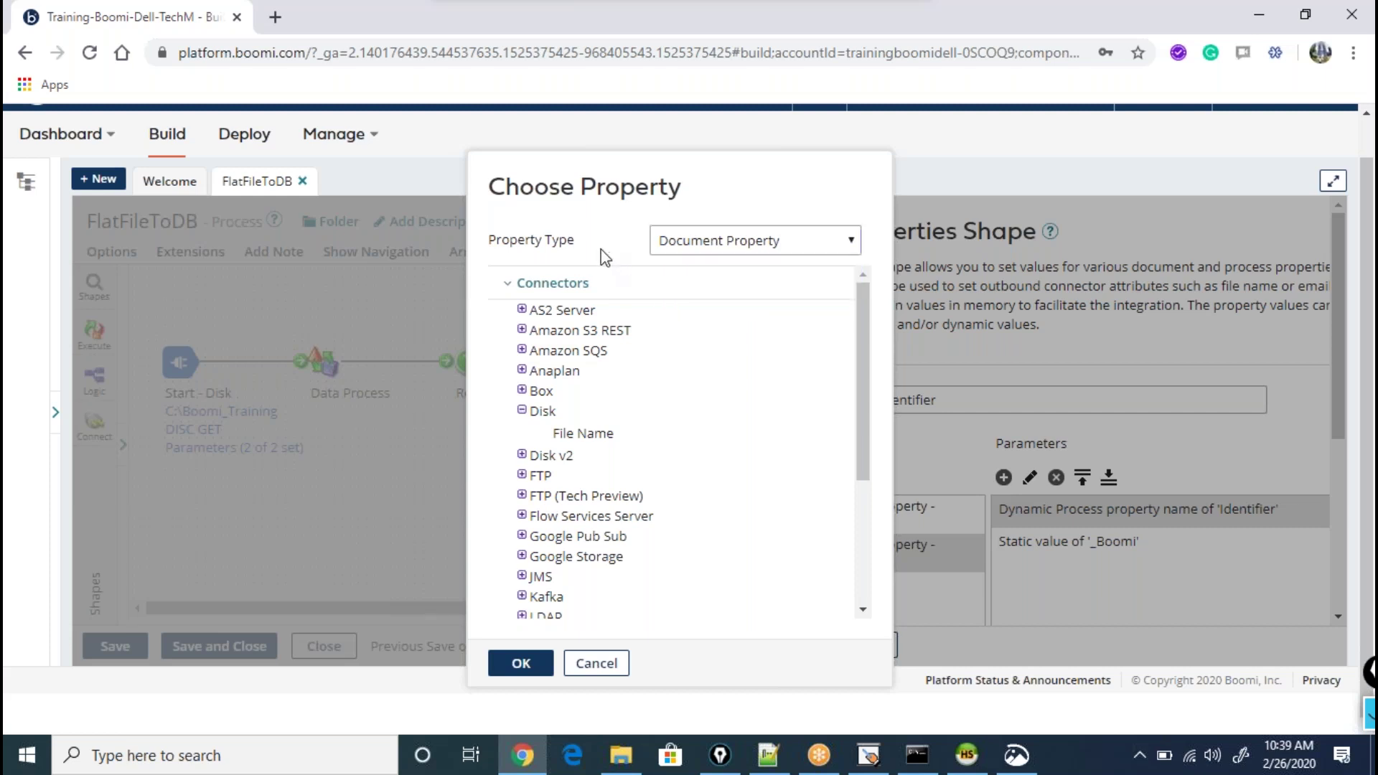
left_click(595, 664)
left_click(540, 709)
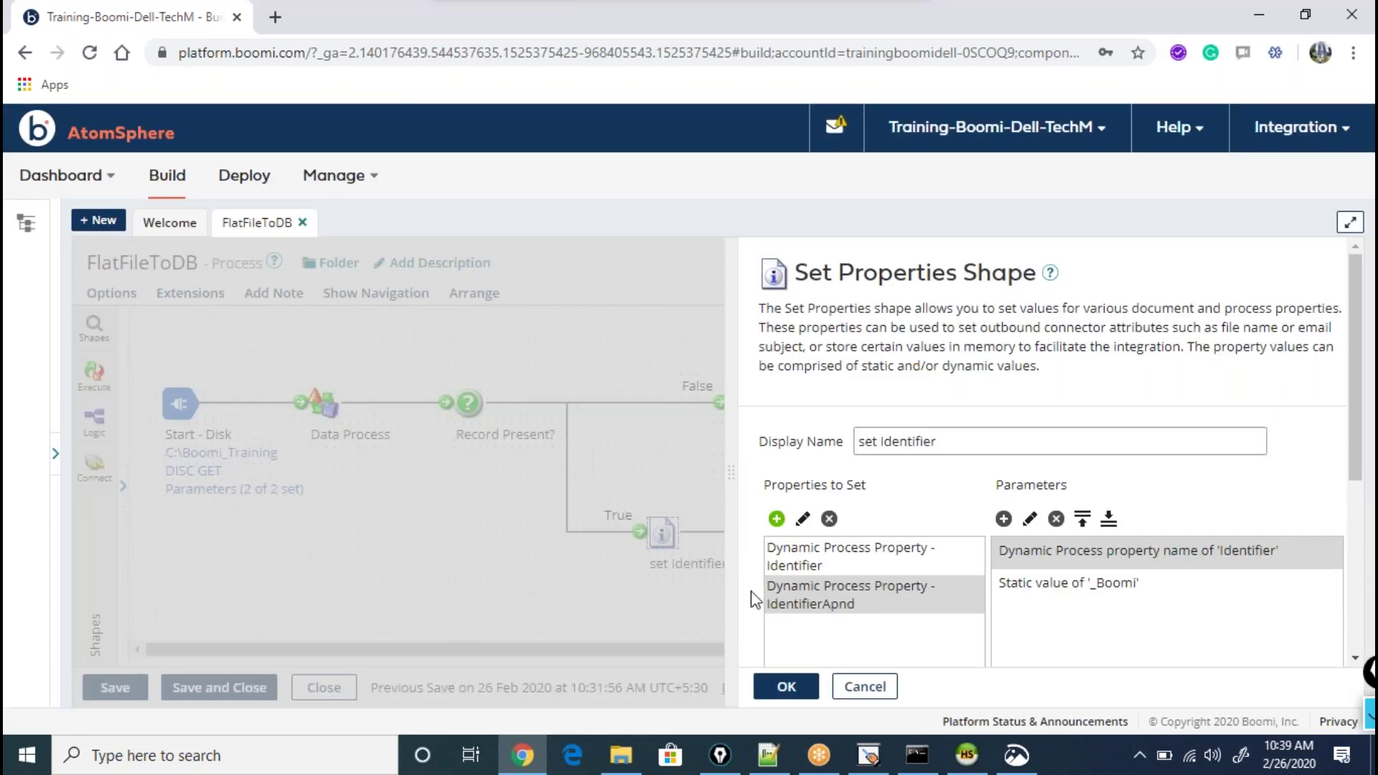
left_click(866, 684)
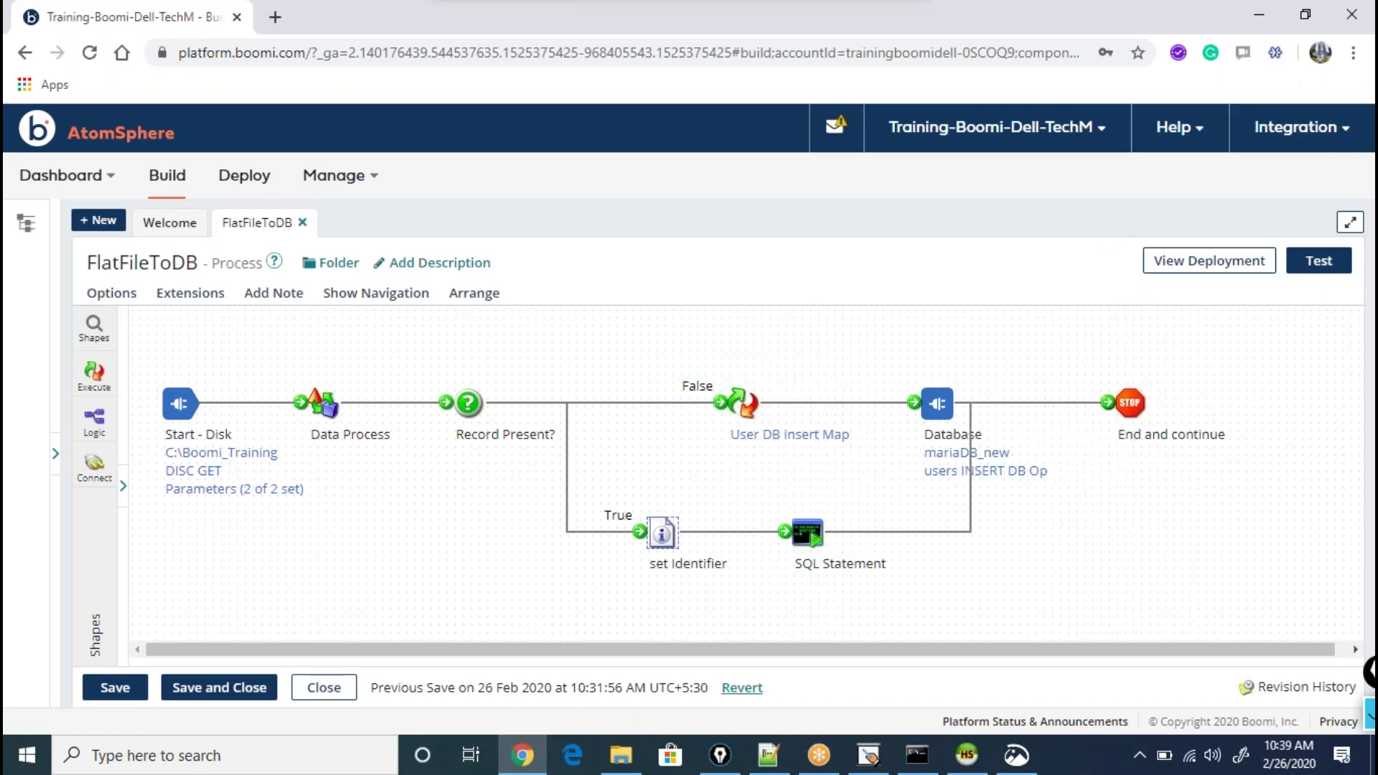
left_click(1247, 33)
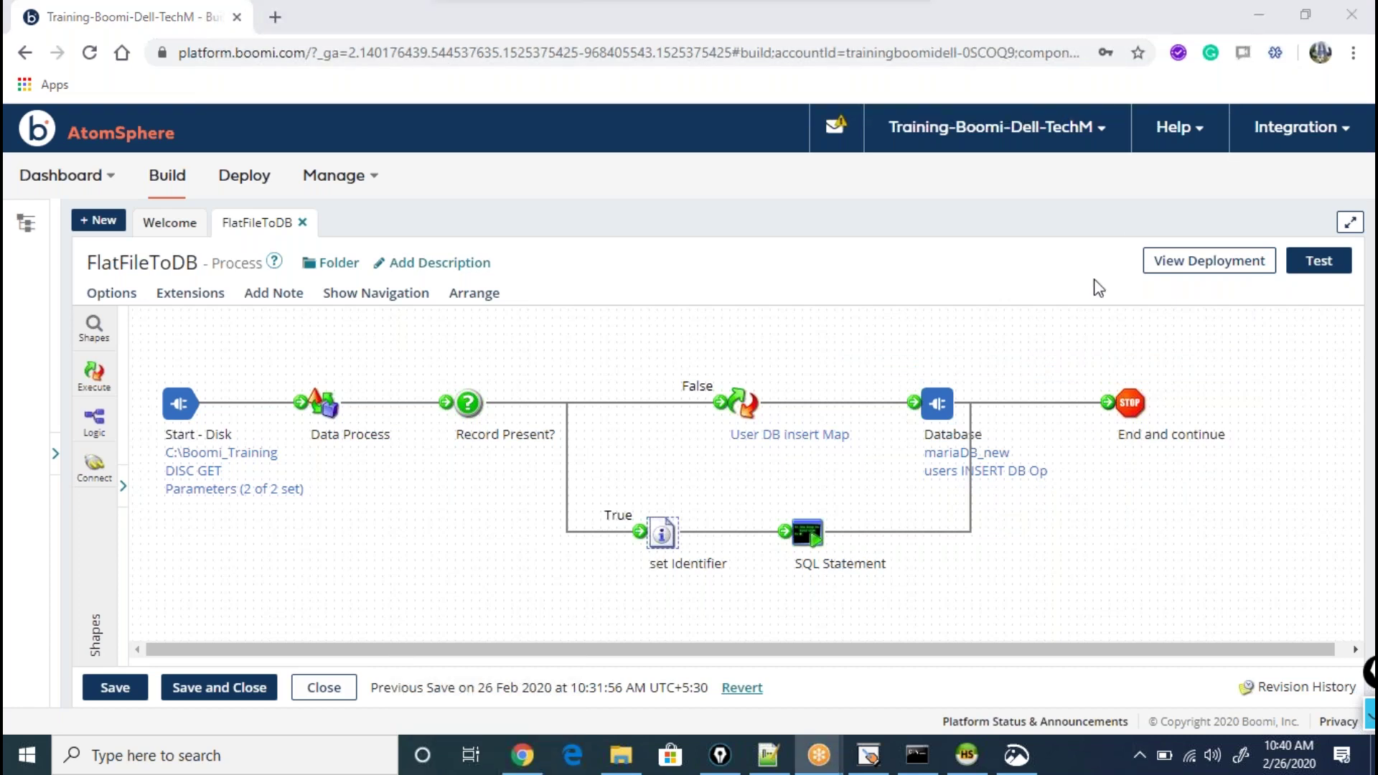